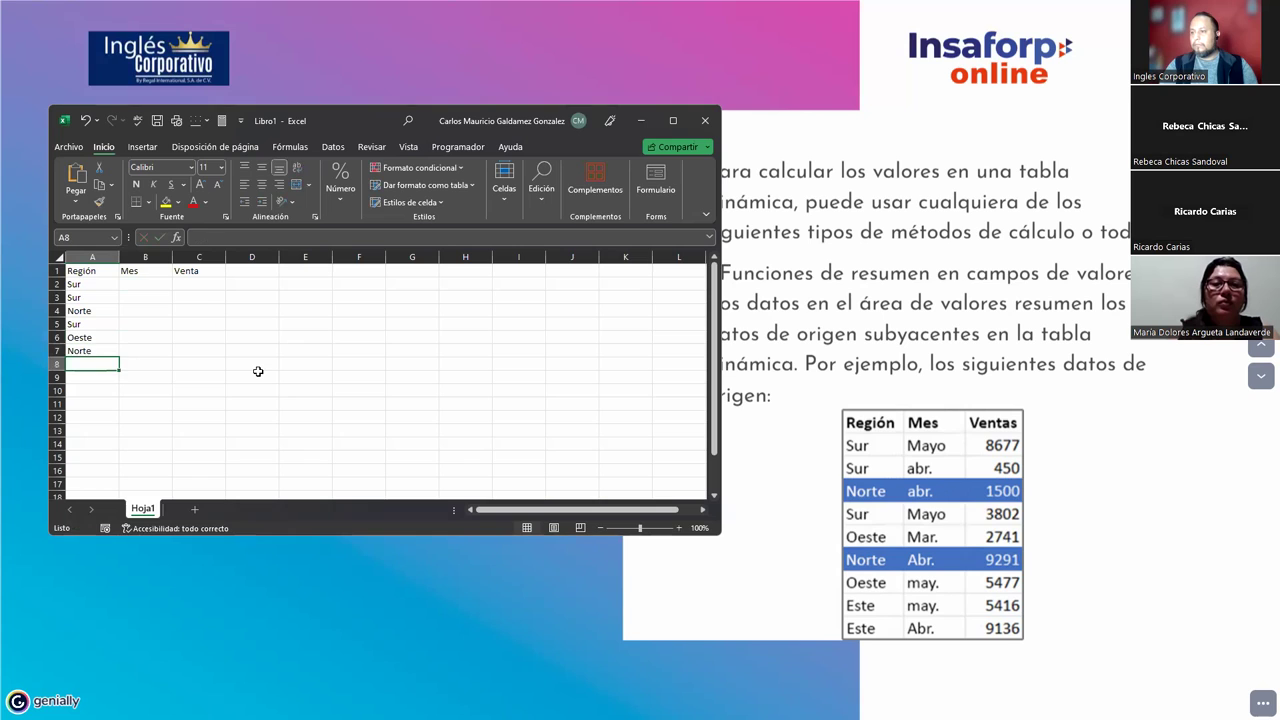
Fill the Región column's cells A8 to A10 with Oeste, Este and Este
key(Return)
text(Este)
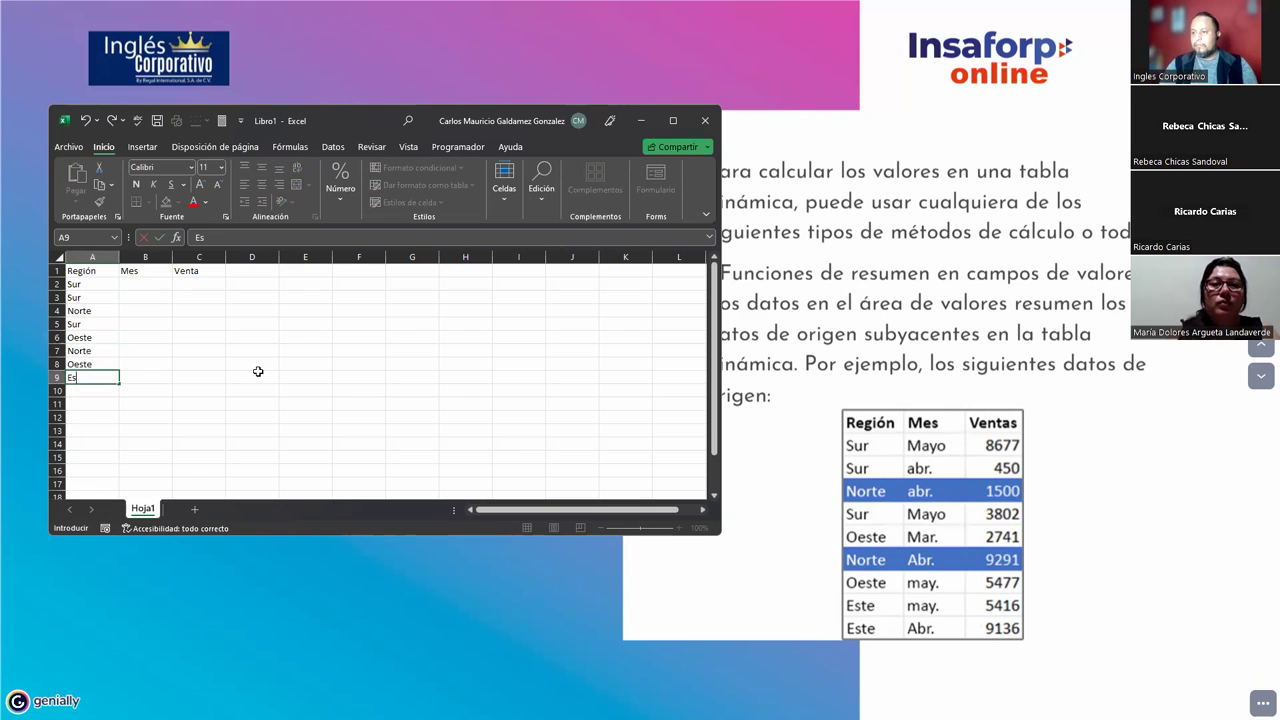
key(Return)
text(Este)
key(Return)
Fill the Mes column's cells B2 to B5 with Mayo, Abril, Abril and Mayo
key(Up)
key(Up)
key(Up)
key(Up)
key(Up)
key(Up)
key(Up)
key(Up)
key(Up)
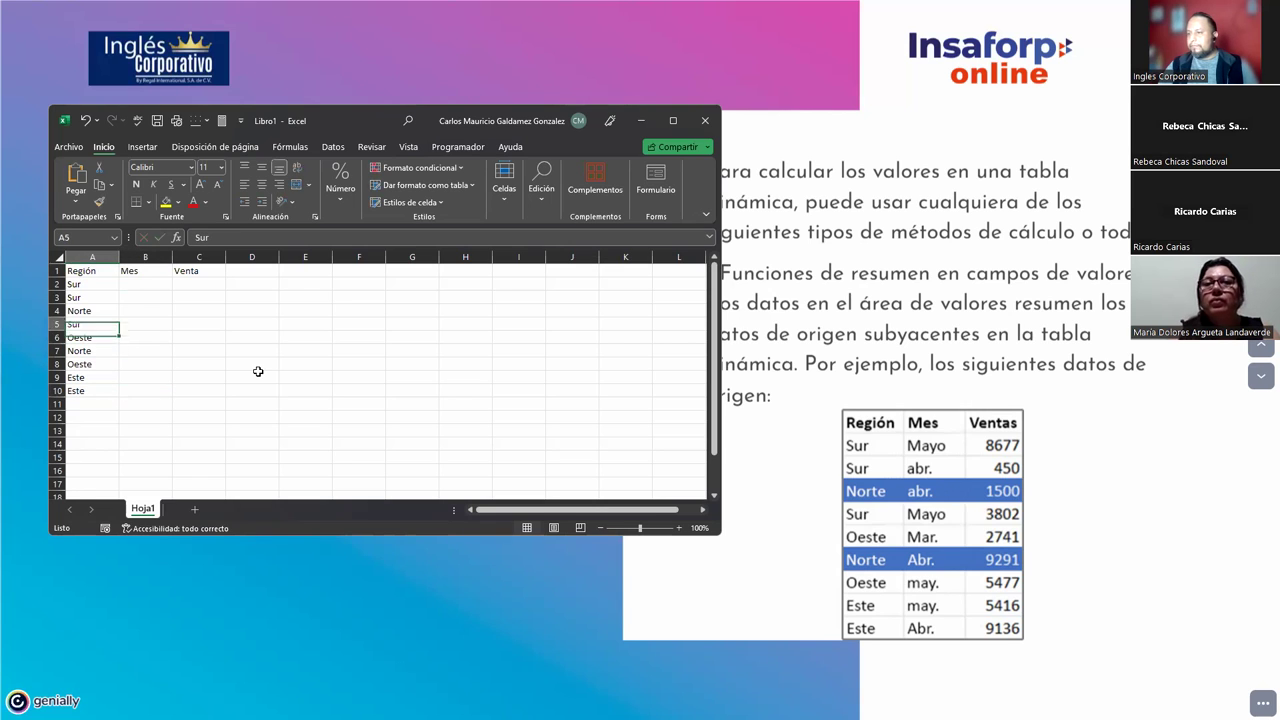
key(Right)
text(Mayo)
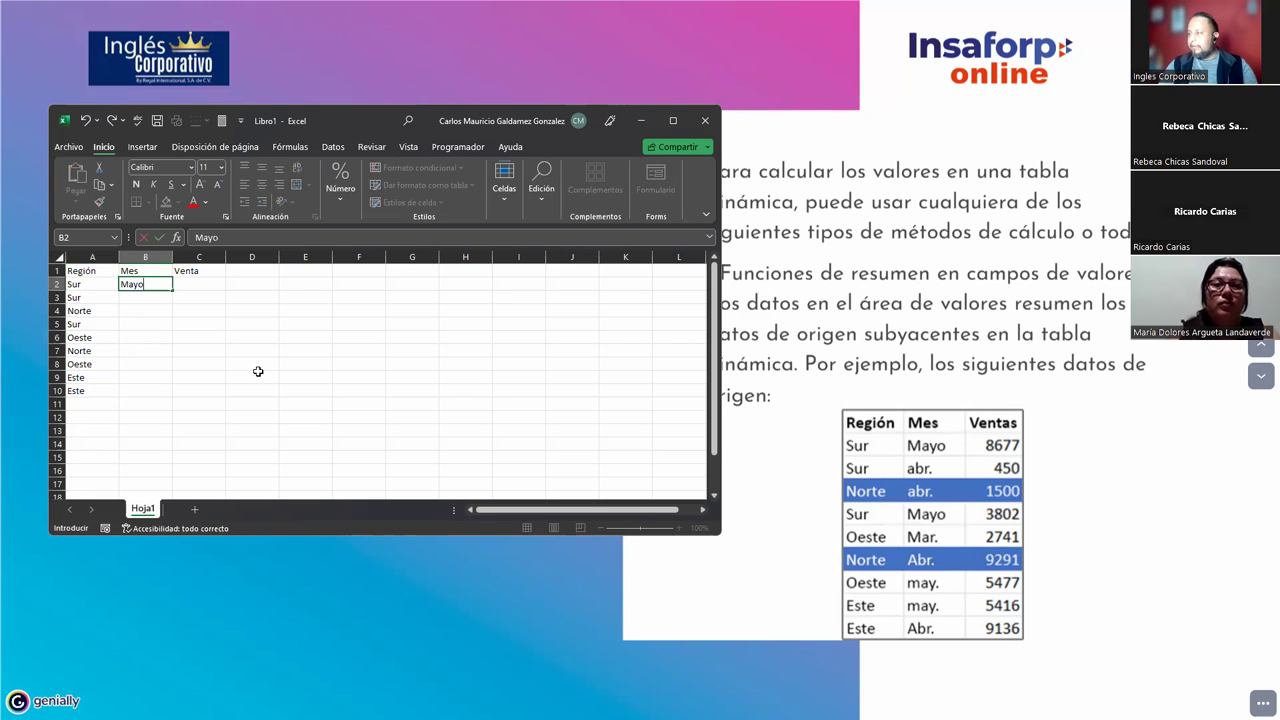
key(Return)
text(Abril)
key(Return)
text(Abril)
key(Return)
text(Mayo)
key(Return)
Complete the Mes column in B6 to B10 with Marzo, Abril, Mayo, Mayo and Abril
text(Mar)
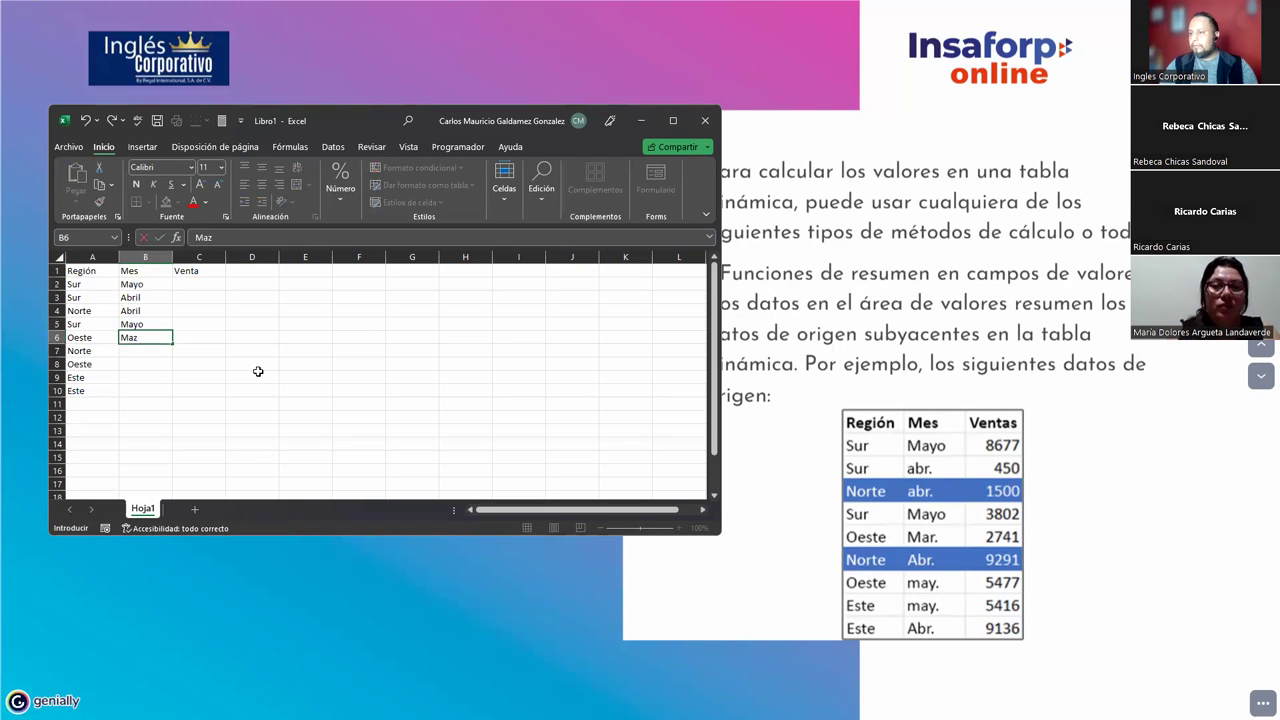
text(zo)
key(Return)
text(Abril)
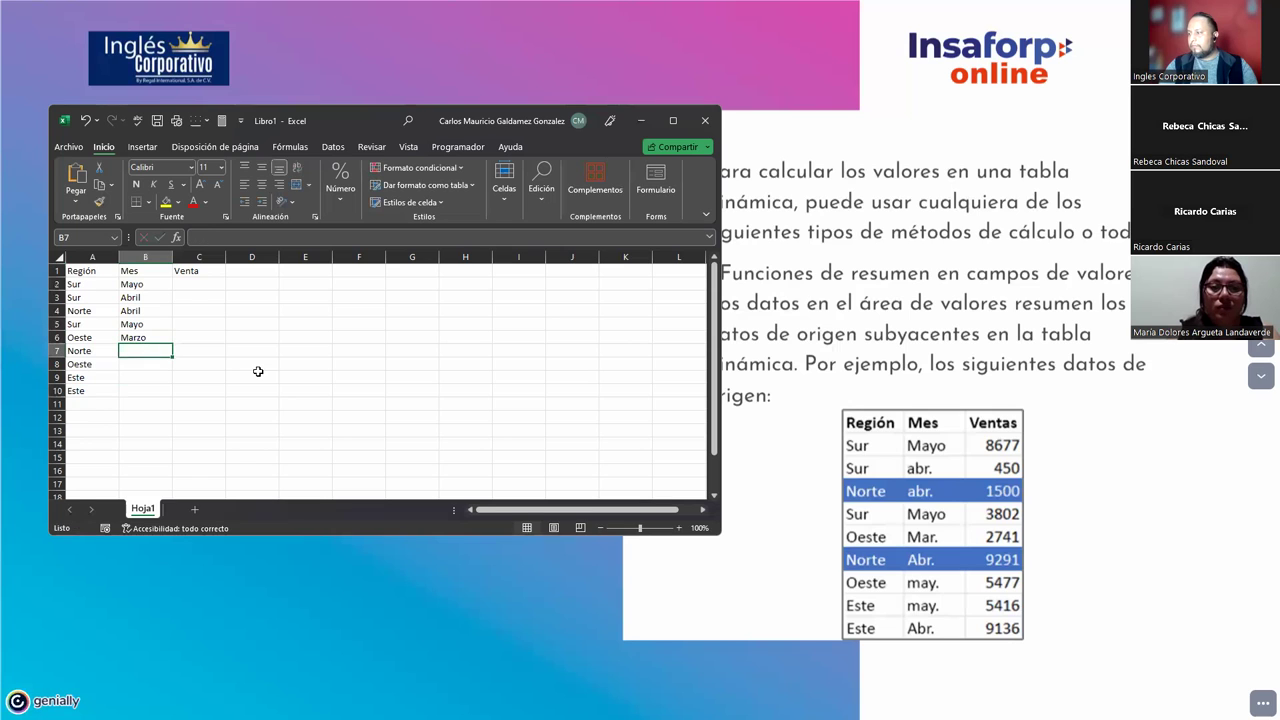
key(Return)
text(Mayo)
key(Return)
text(Mayo)
key(Return)
text(Abril)
key(Tab)
Enter the sales amounts 8677, 450 and 1500 in C2 to C4 of the Venta column
key(Up)
key(Up)
key(Up)
key(Up)
key(Up)
key(Up)
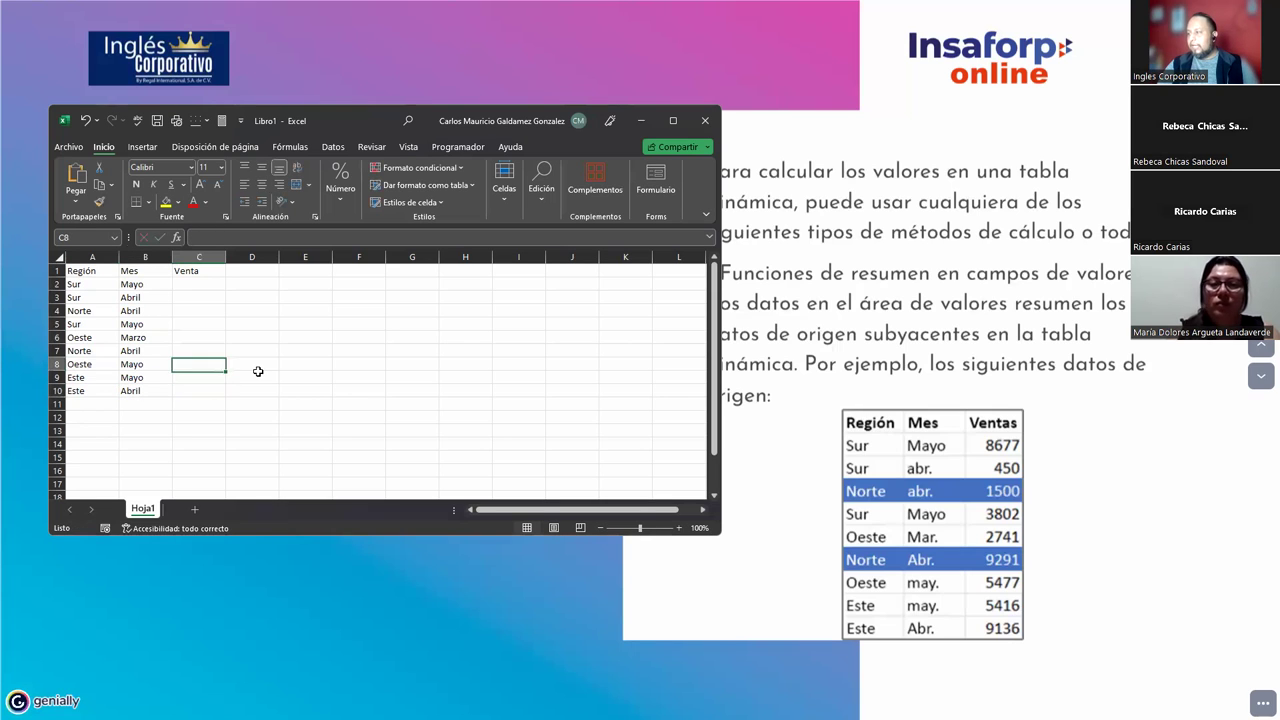
key(Up)
key(Up)
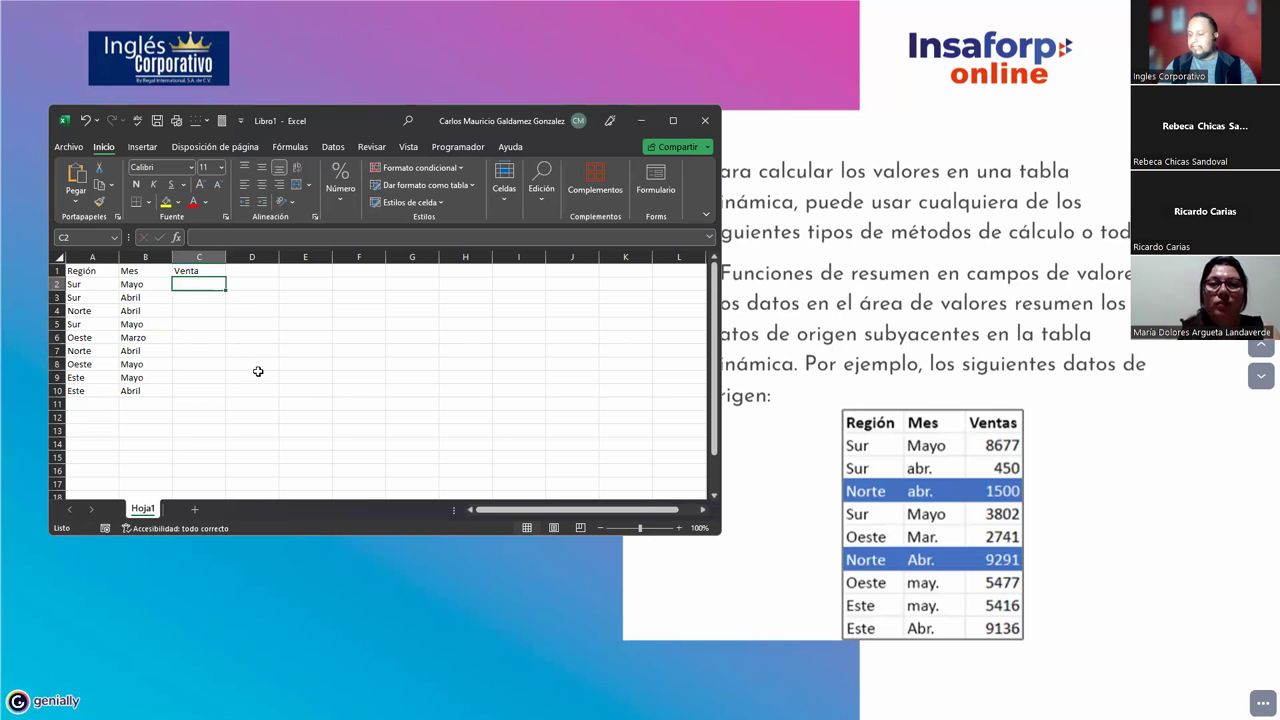
text(8677)
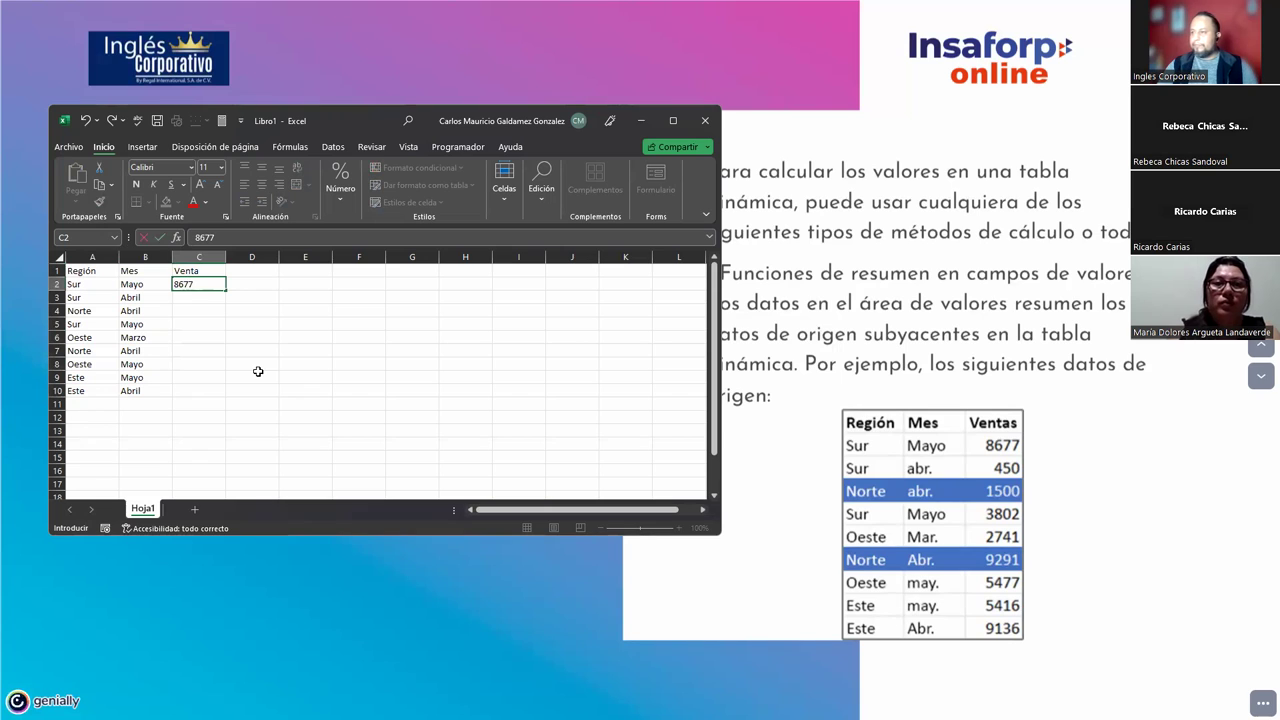
key(Return)
text(450)
key(Return)
text(1500)
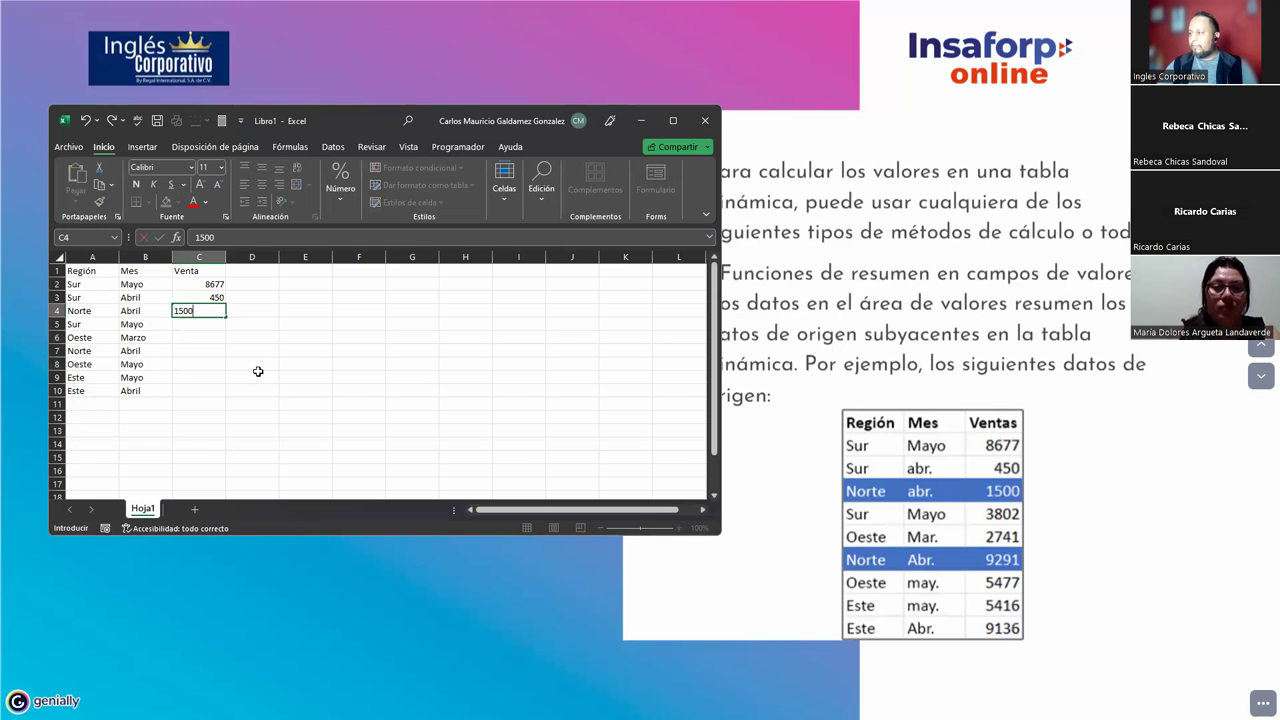
key(Return)
Enter the sales amounts 3802 in C5 and 2741 in C6 of the Venta column
text(3)
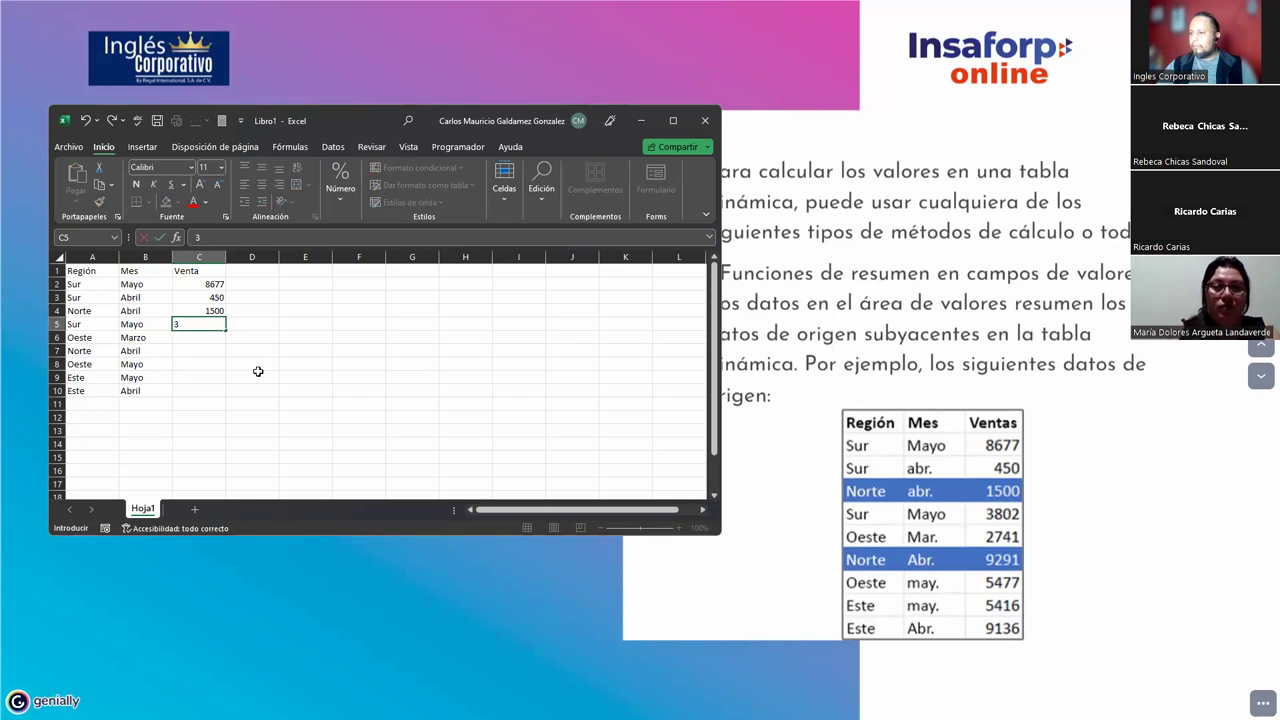
text(8032)
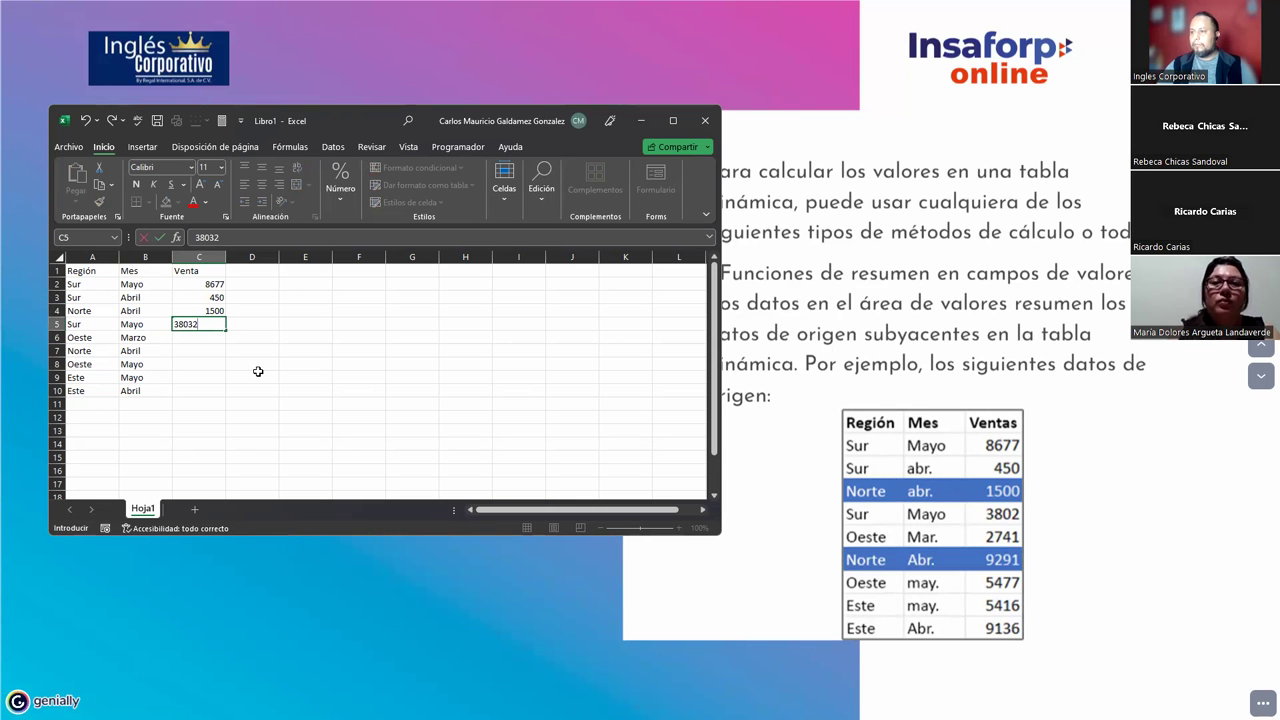
key(BackSpace)
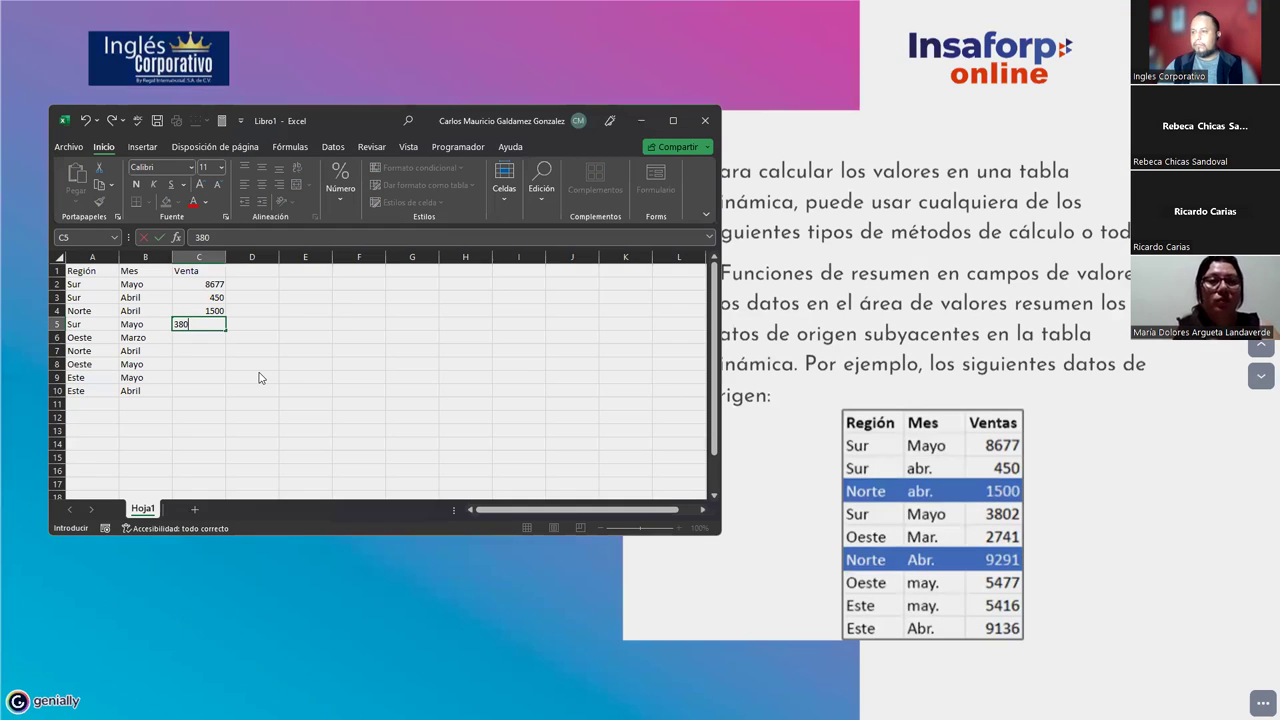
key(BackSpace)
text(2)
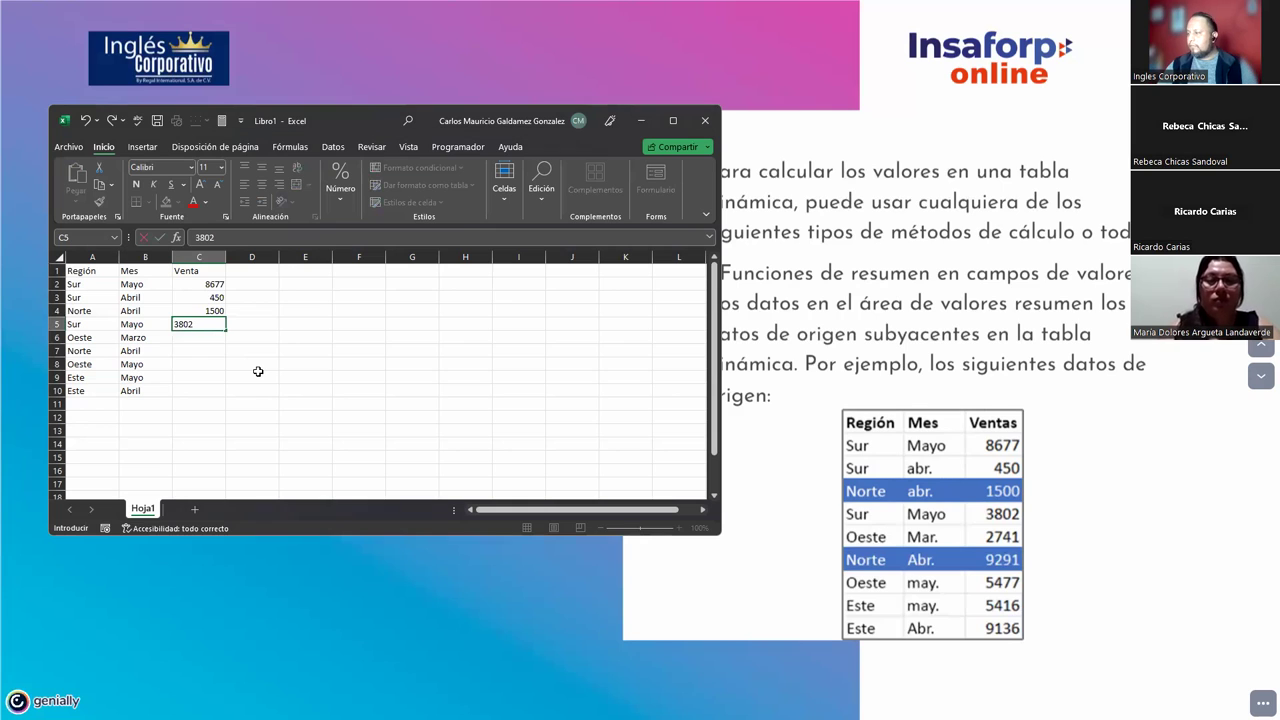
key(Return)
text(2441)
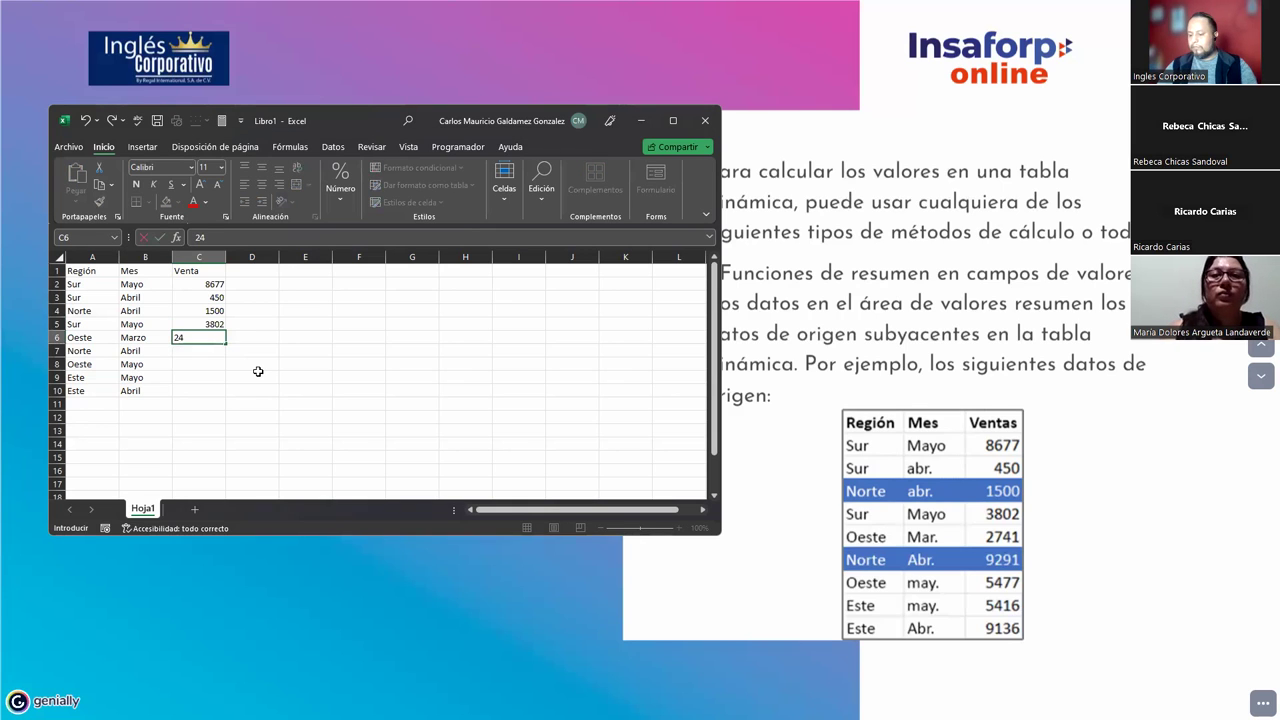
key(BackSpace)
key(BackSpace)
key(BackSpace)
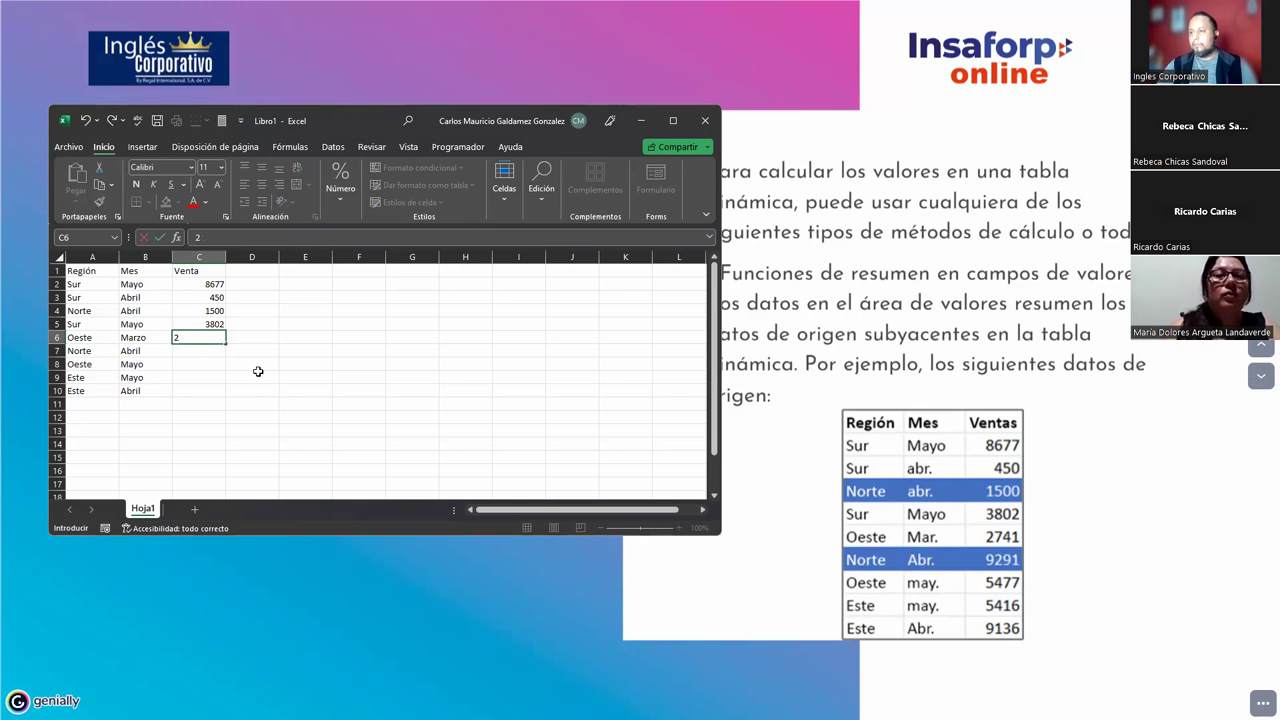
text(741)
key(Return)
Complete the Venta column in C7 to C10 with 9291, 5477, 5416 and 9136
text(9291)
key(Return)
text(5477)
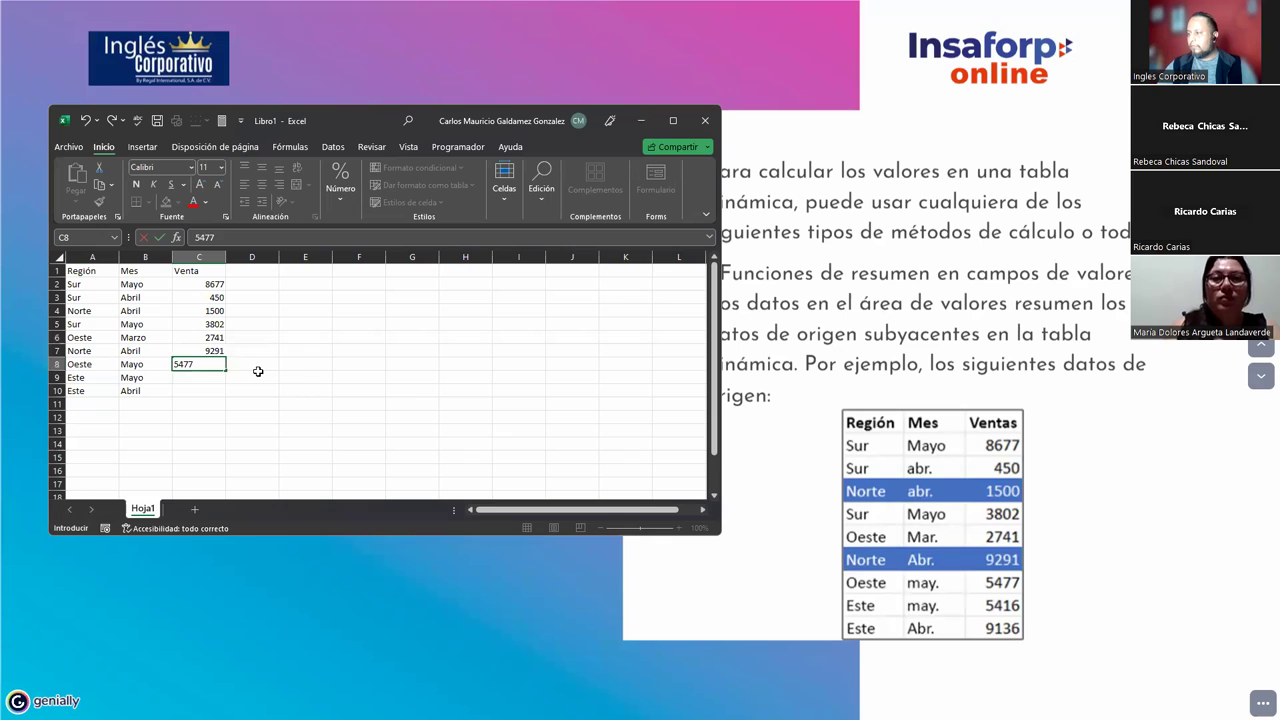
key(Return)
text(5416)
key(Return)
text(9136)
key(Return)
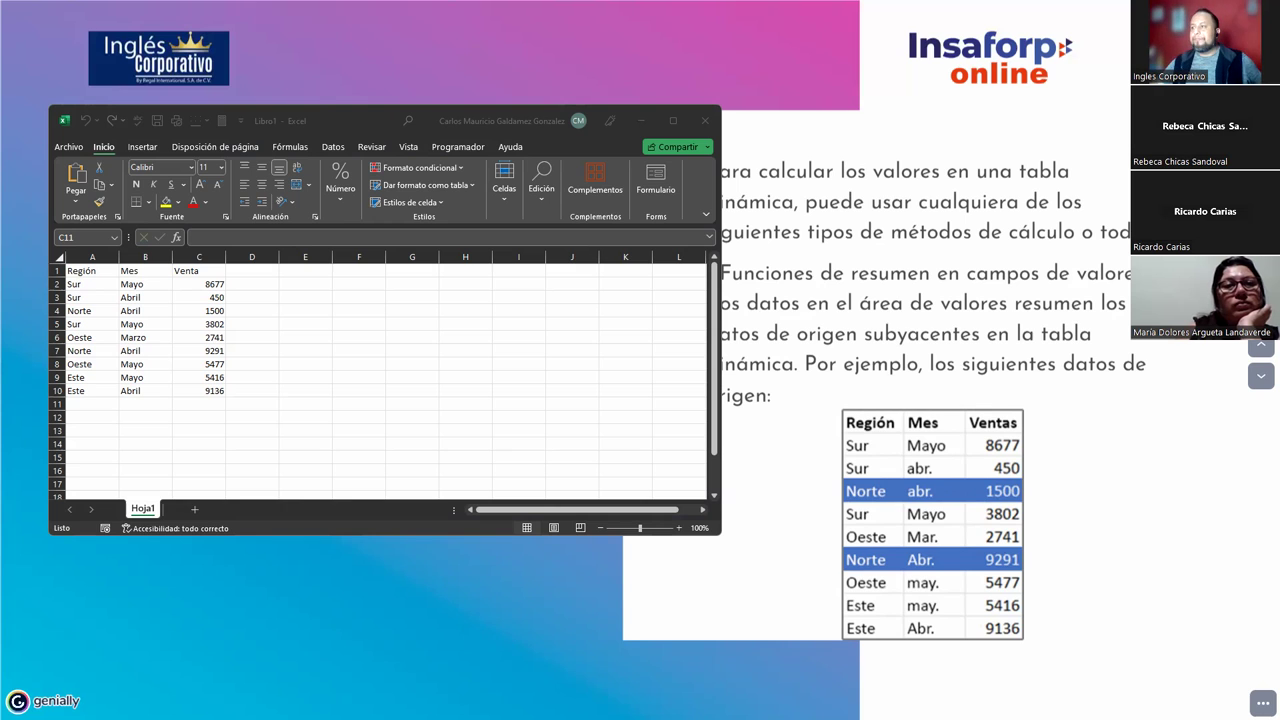
Maximize the workbook window and highlight the sales records, then only the Región entries in A2 to A10
click(672, 121)
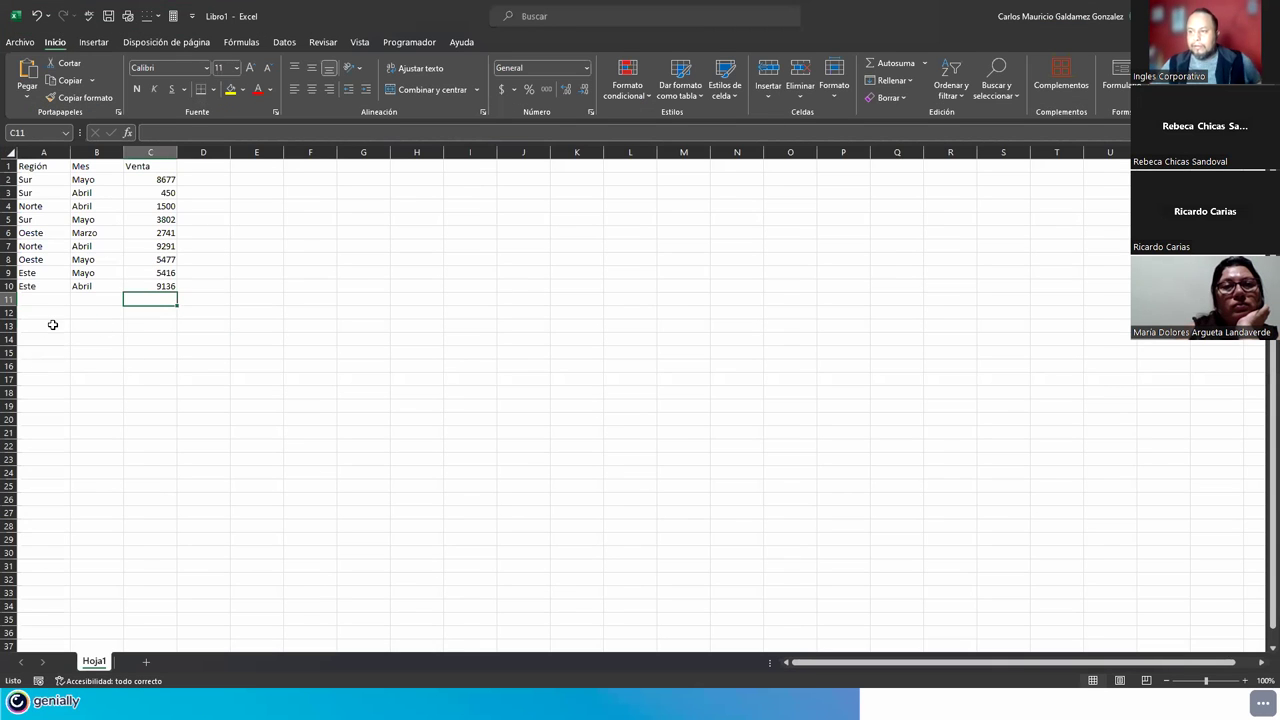
click(53, 325)
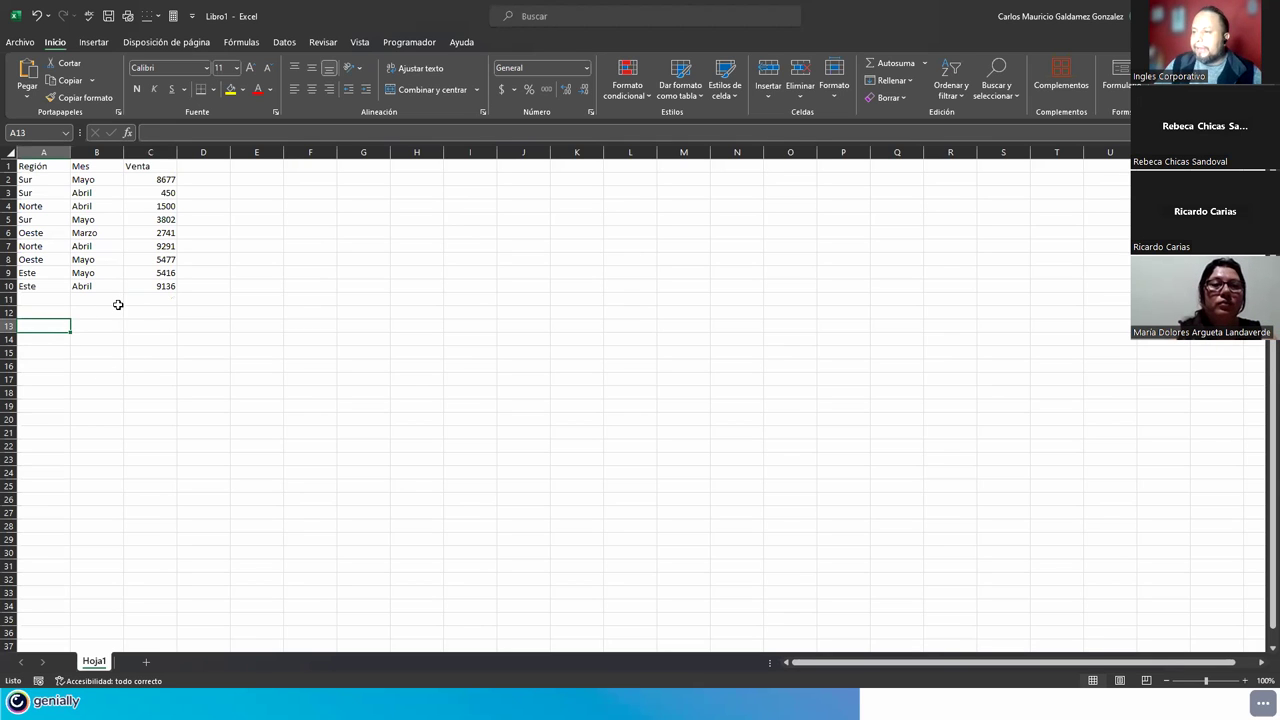
drag(30, 181, 143, 288)
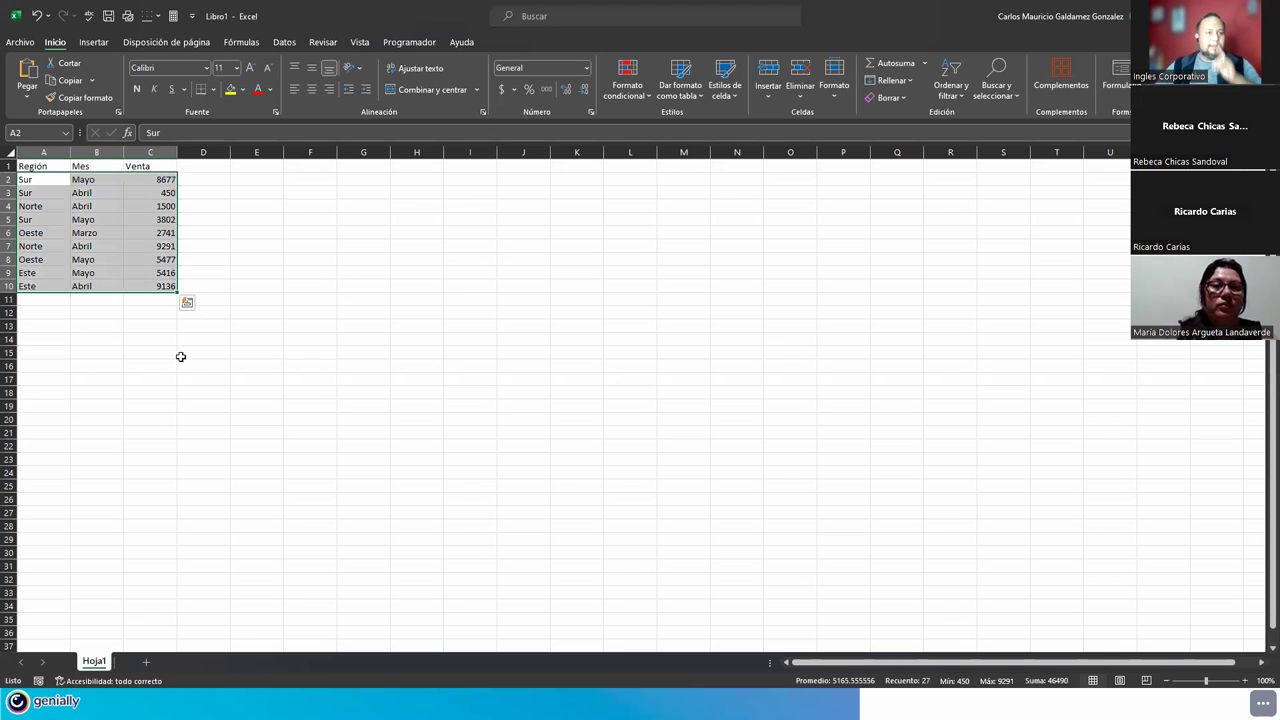
drag(25, 178, 48, 287)
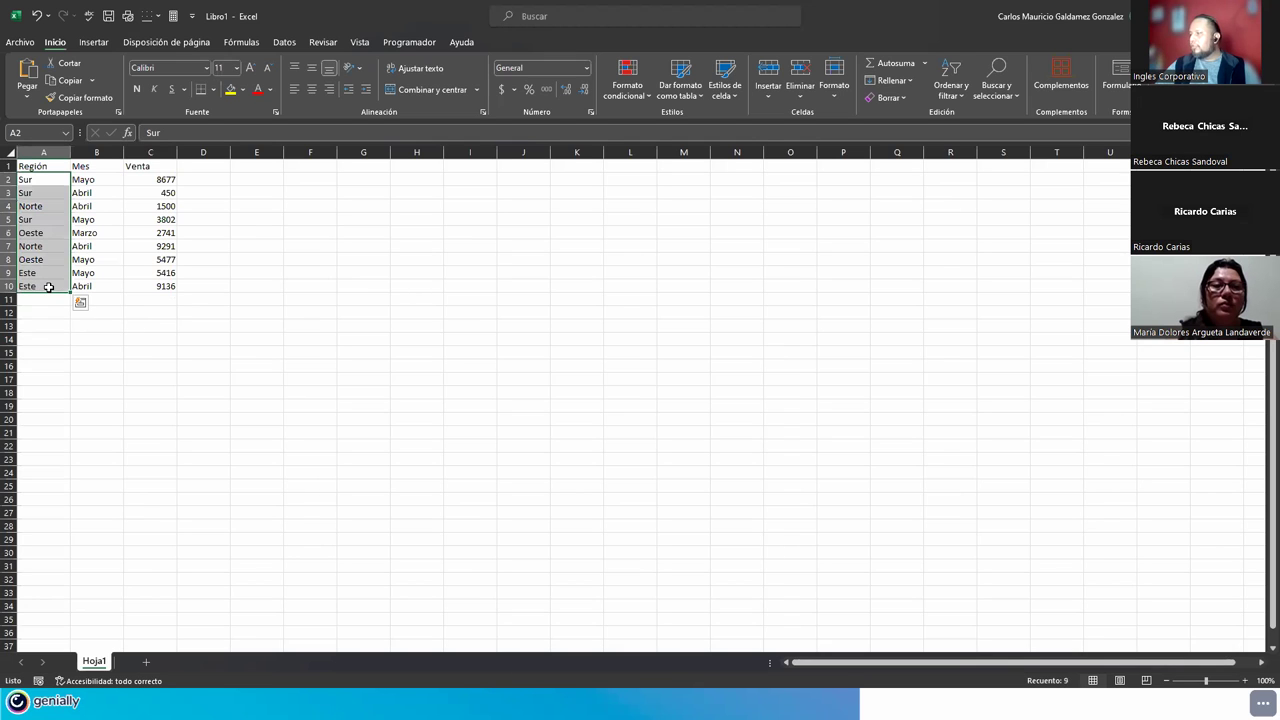
Duplicate the records in A2 to C10 directly below the table, starting at A11
drag(33, 178, 155, 287)
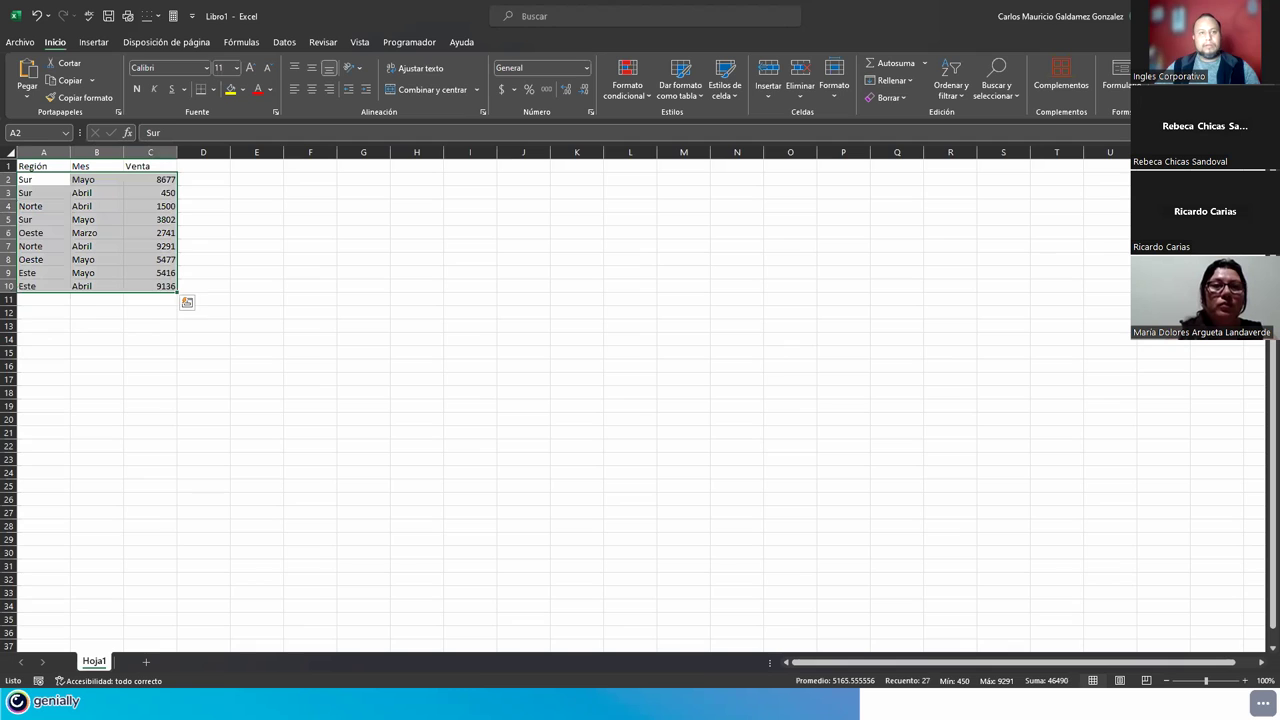
key(alt+Tab)
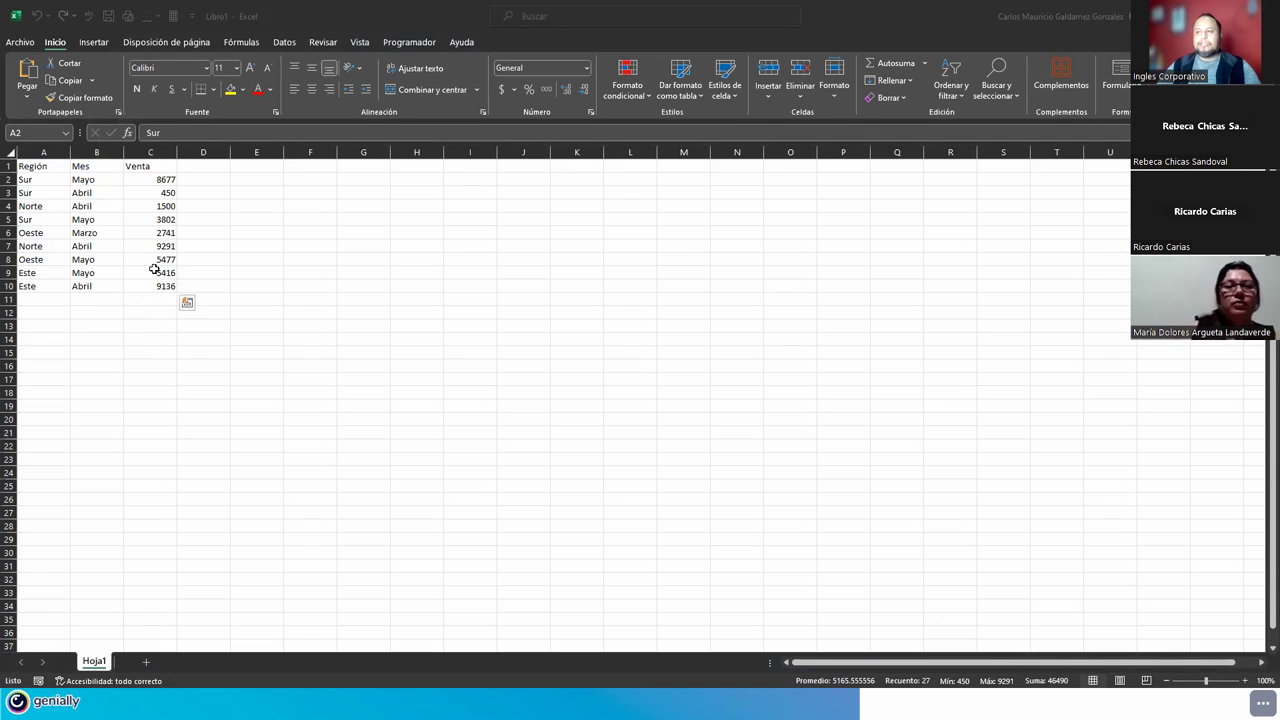
key(alt+Tab)
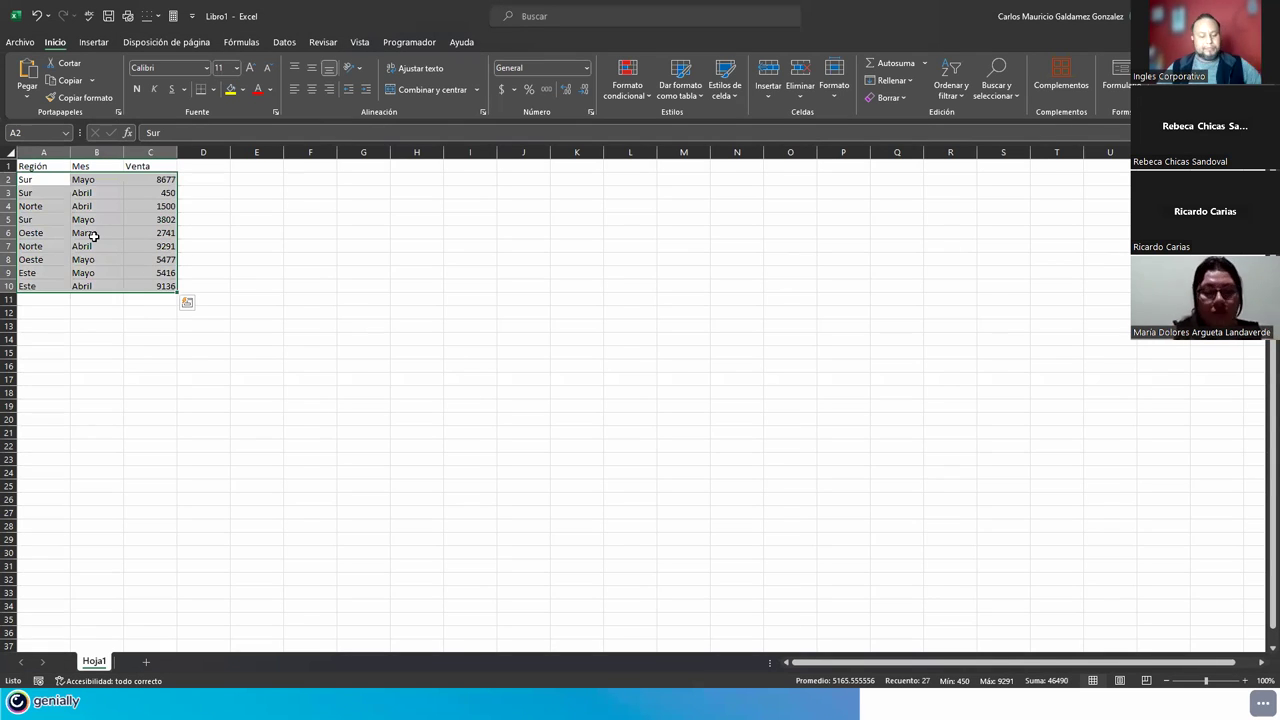
key(ctrl+c)
click(46, 300)
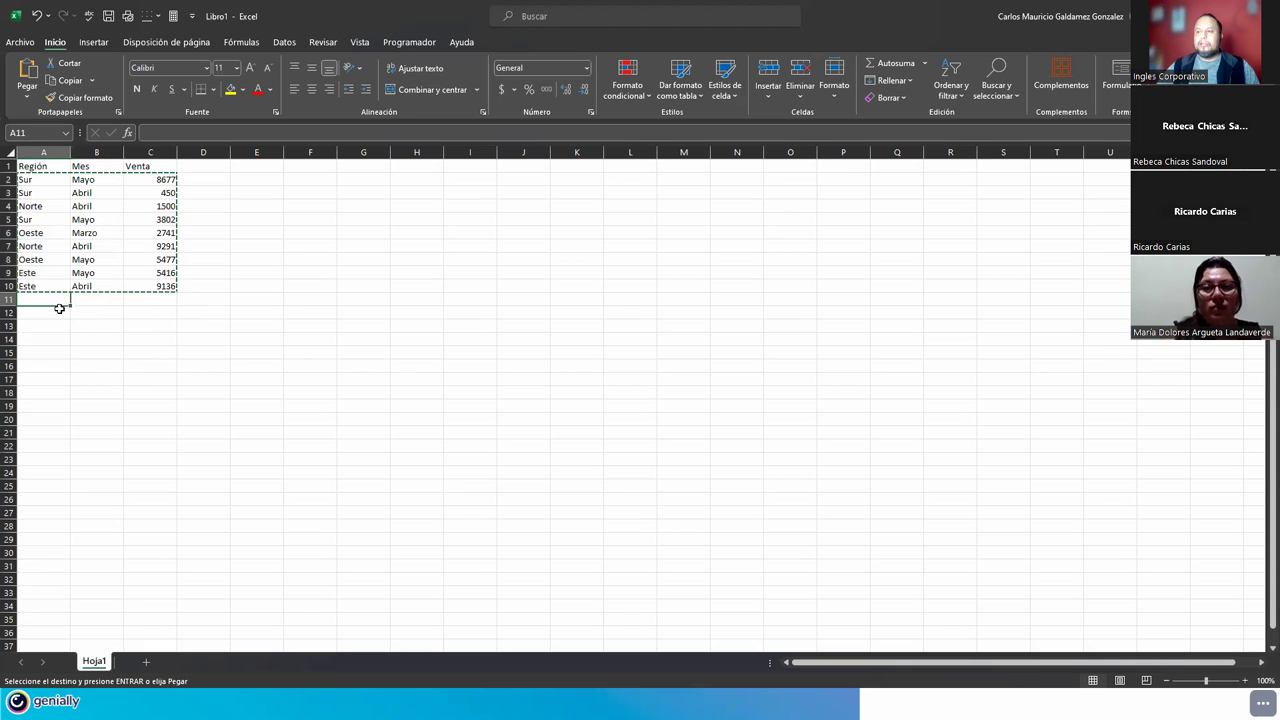
key(ctrl+v)
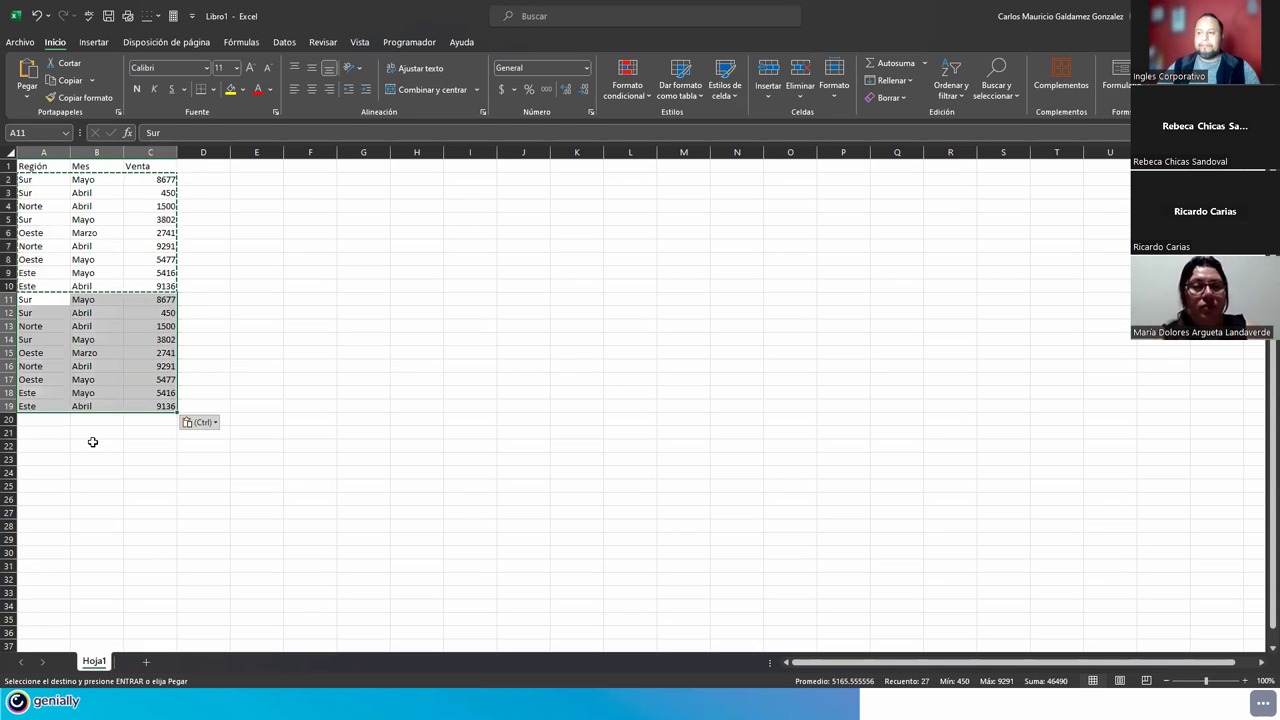
Add the months Enero, Febrero, Enero and Junio in B20 to B23 of the Mes column
click(39, 421)
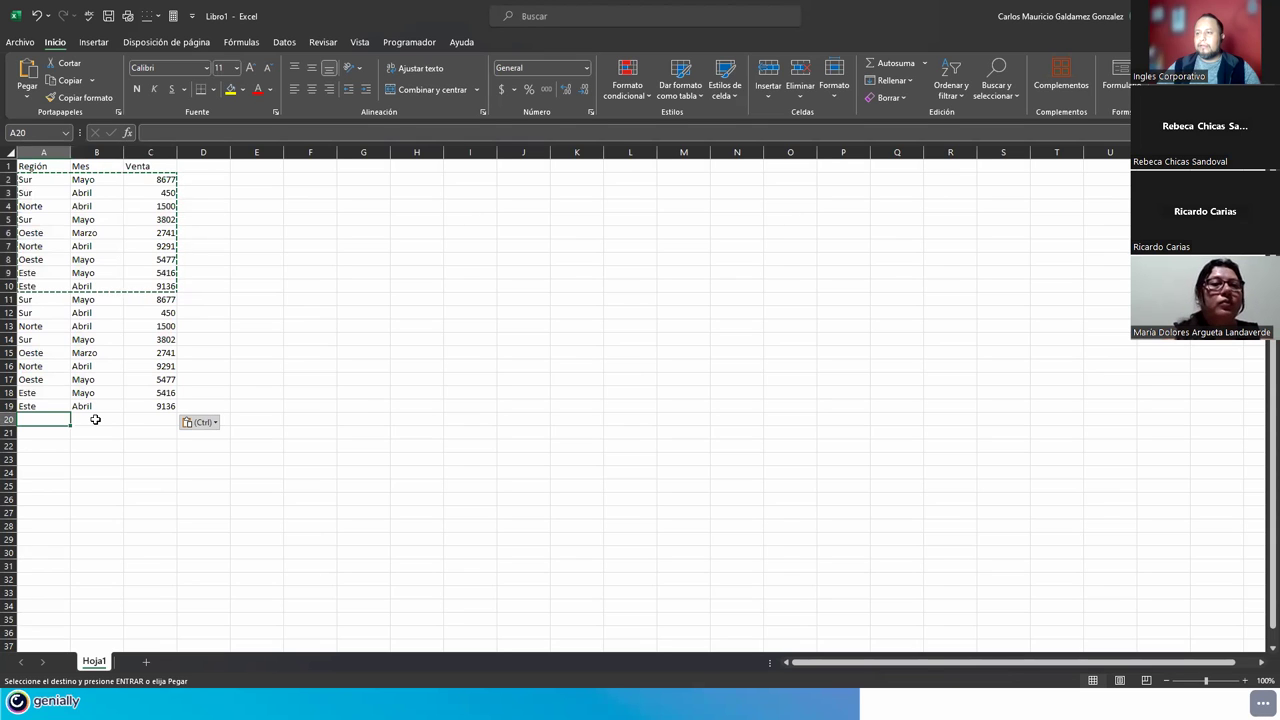
click(95, 420)
text(Enero)
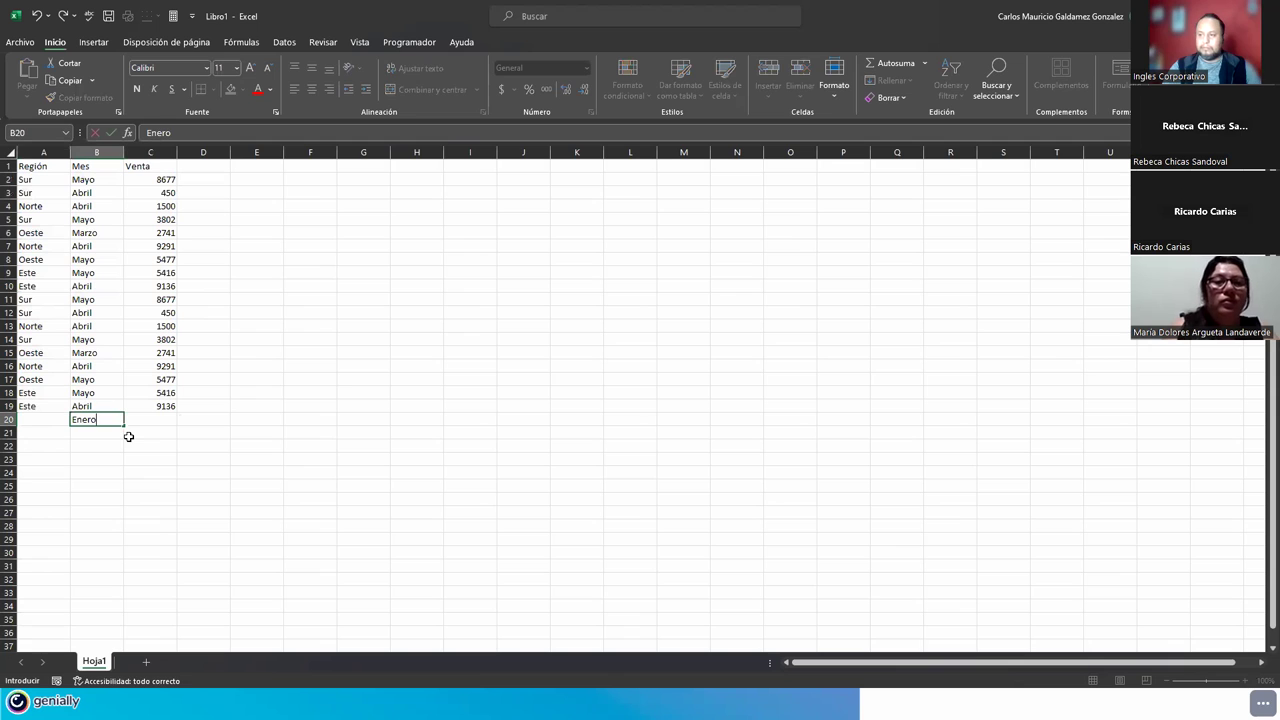
key(Return)
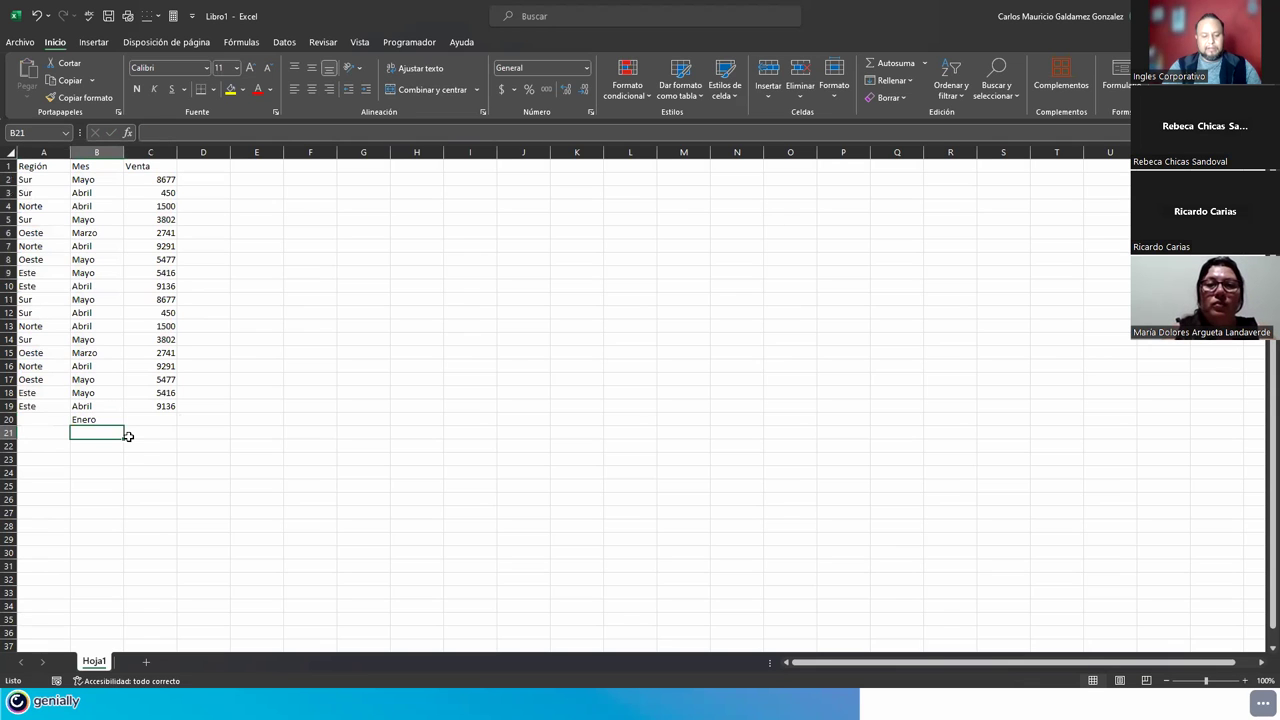
text(Febrero)
key(Return)
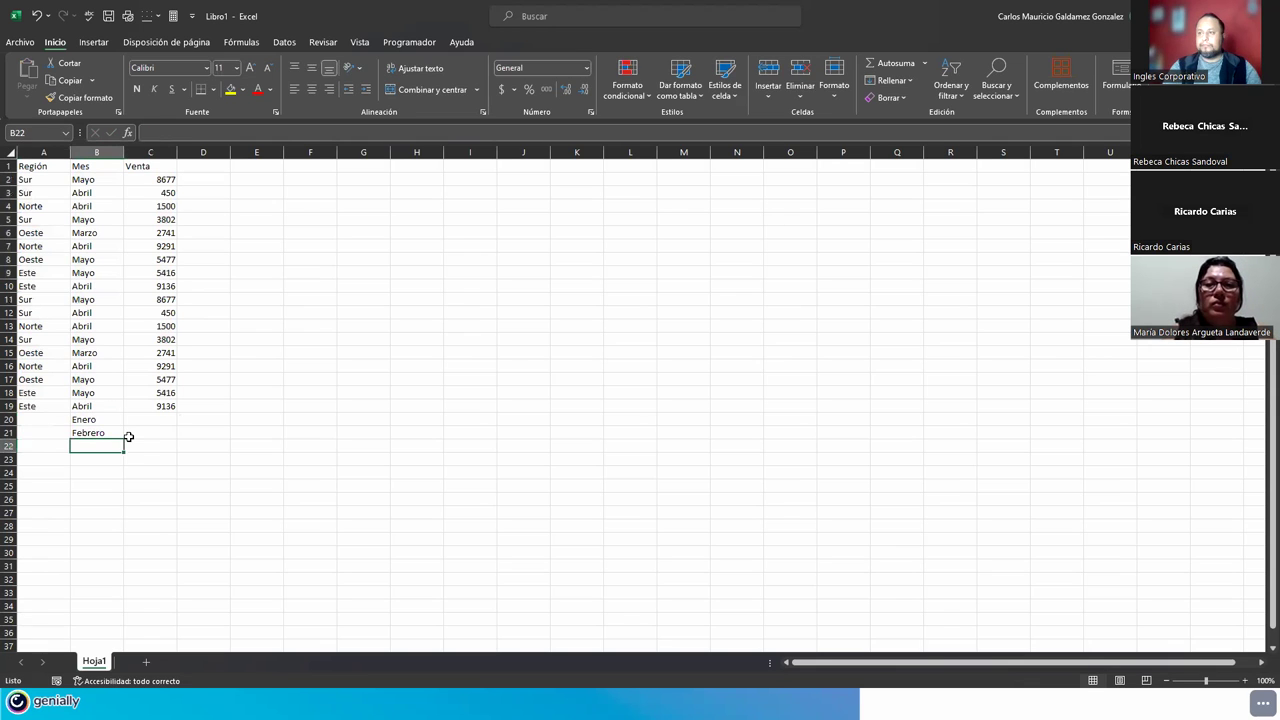
text(Enero)
key(Return)
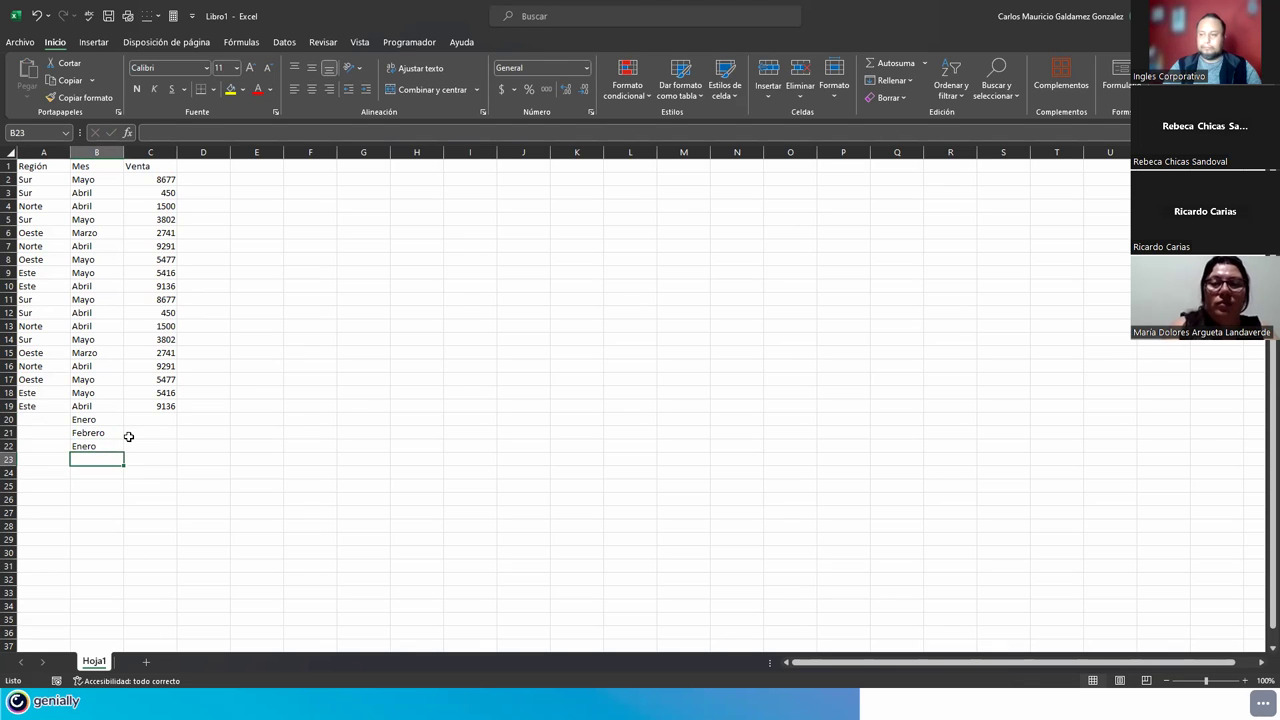
text(Juni)
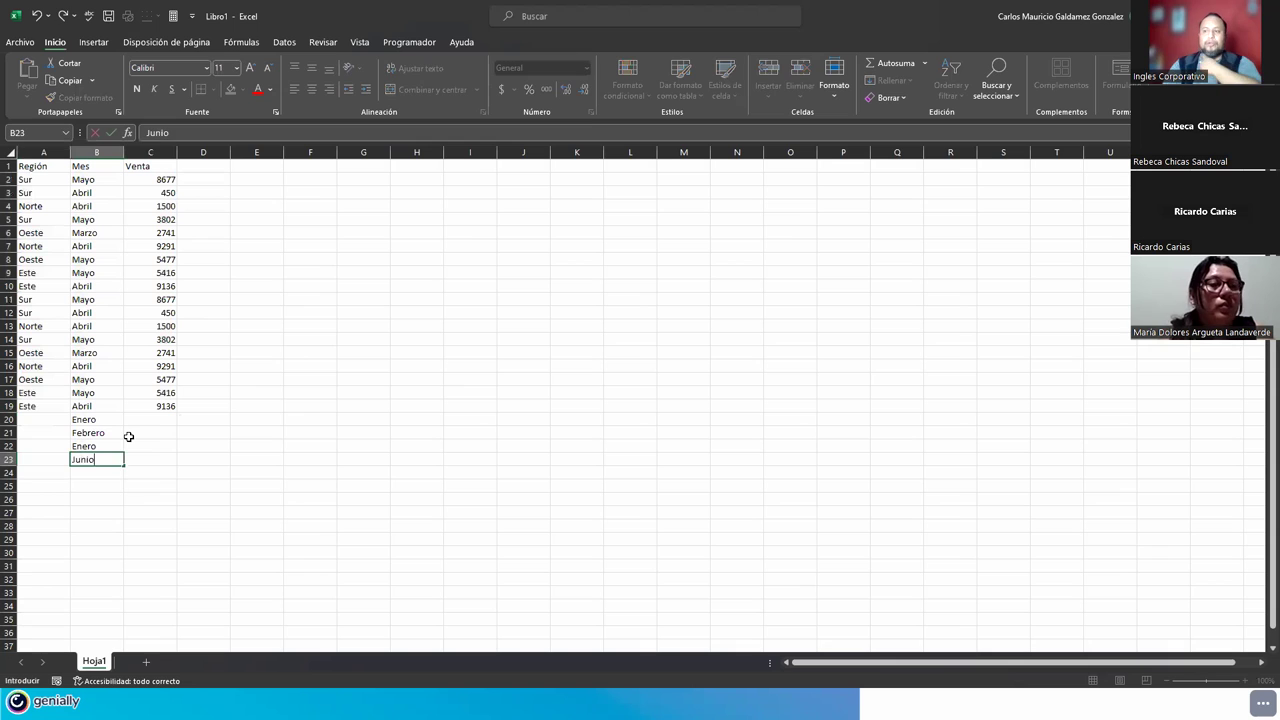
text(o)
key(Return)
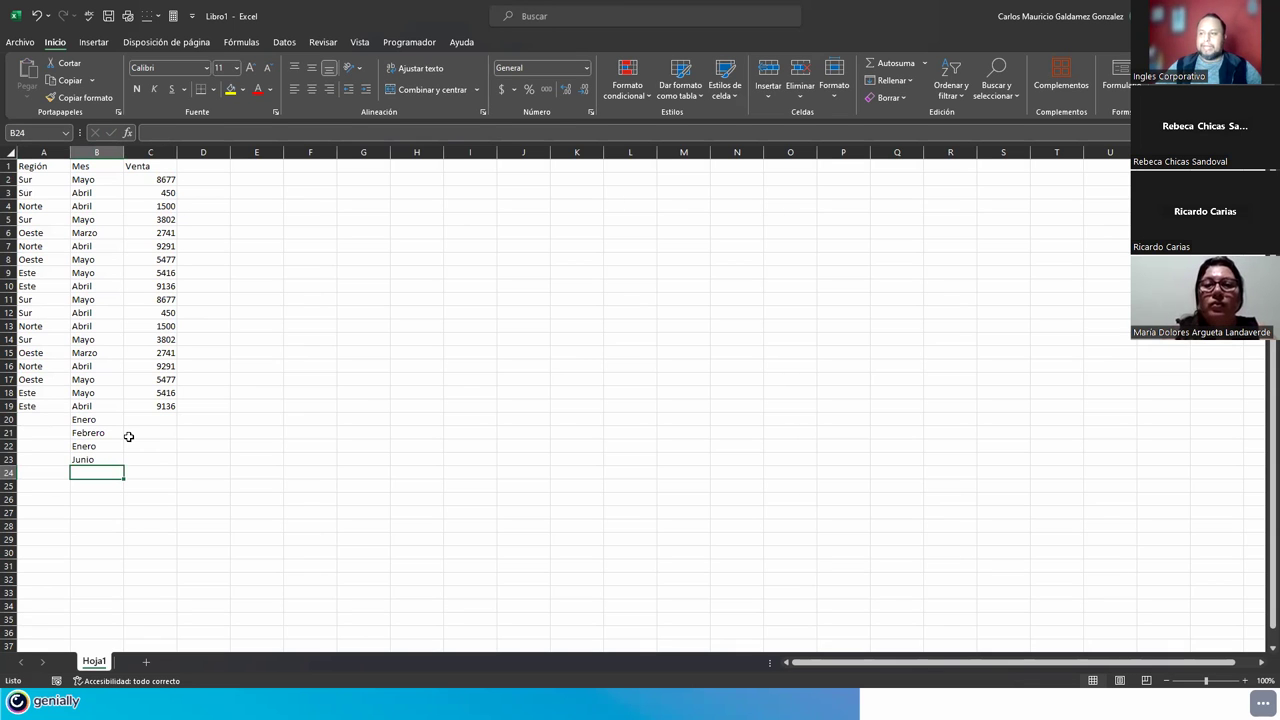
Highlight the month entries in B20 to B23 and go through them one by one
drag(93, 421, 96, 456)
click(133, 475)
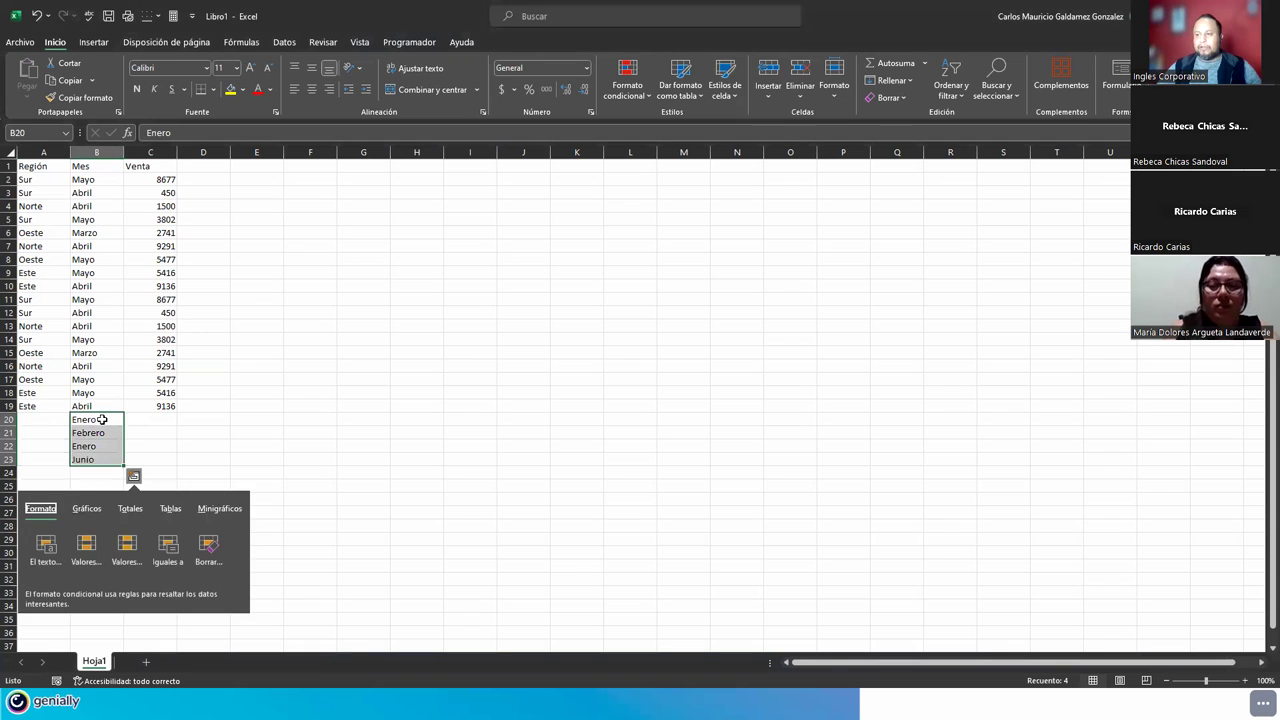
click(104, 420)
click(94, 434)
click(105, 447)
click(101, 460)
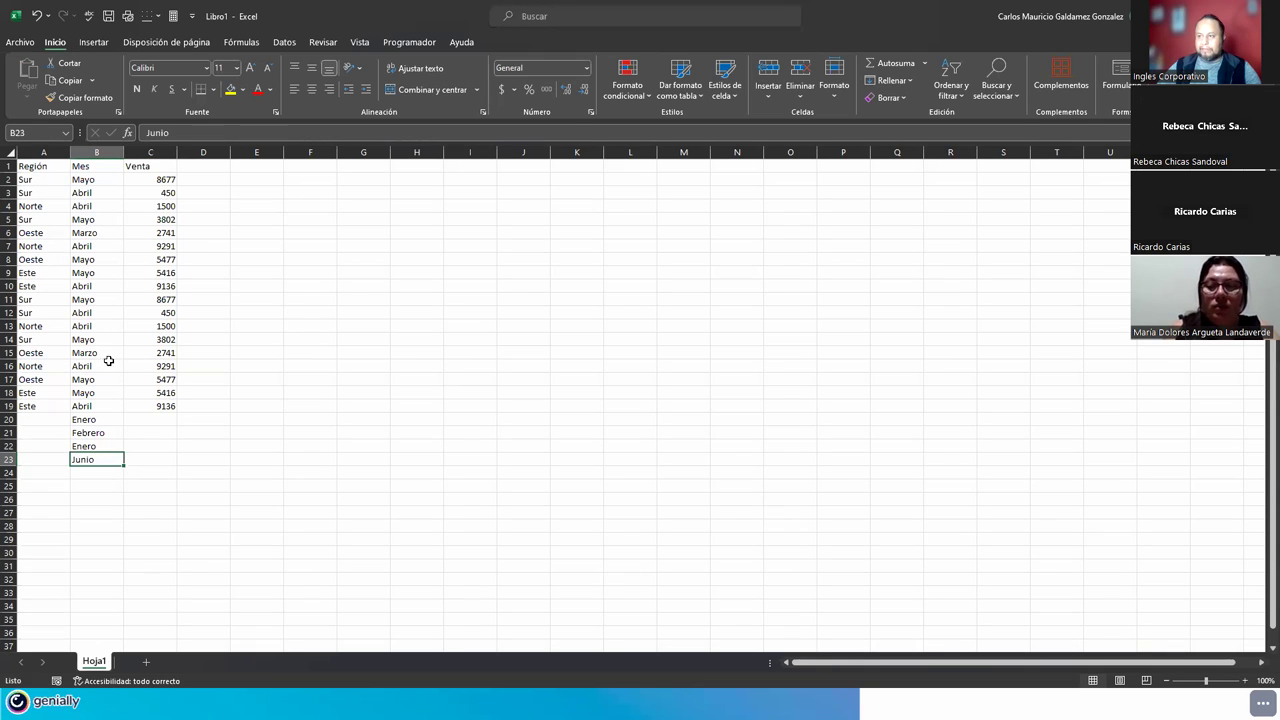
Copy the months in B20 to B23 into the Mes column three times, starting at B24, B28 and B32
drag(102, 423, 100, 462)
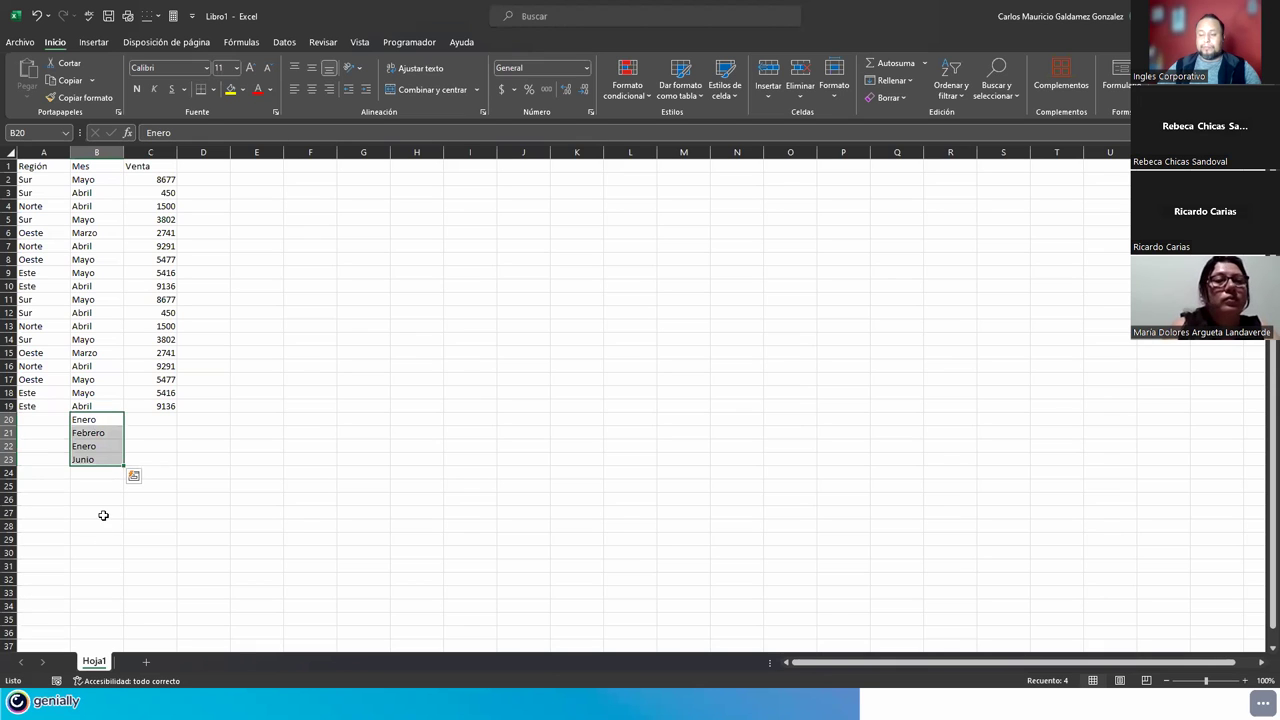
key(ctrl+c)
click(95, 473)
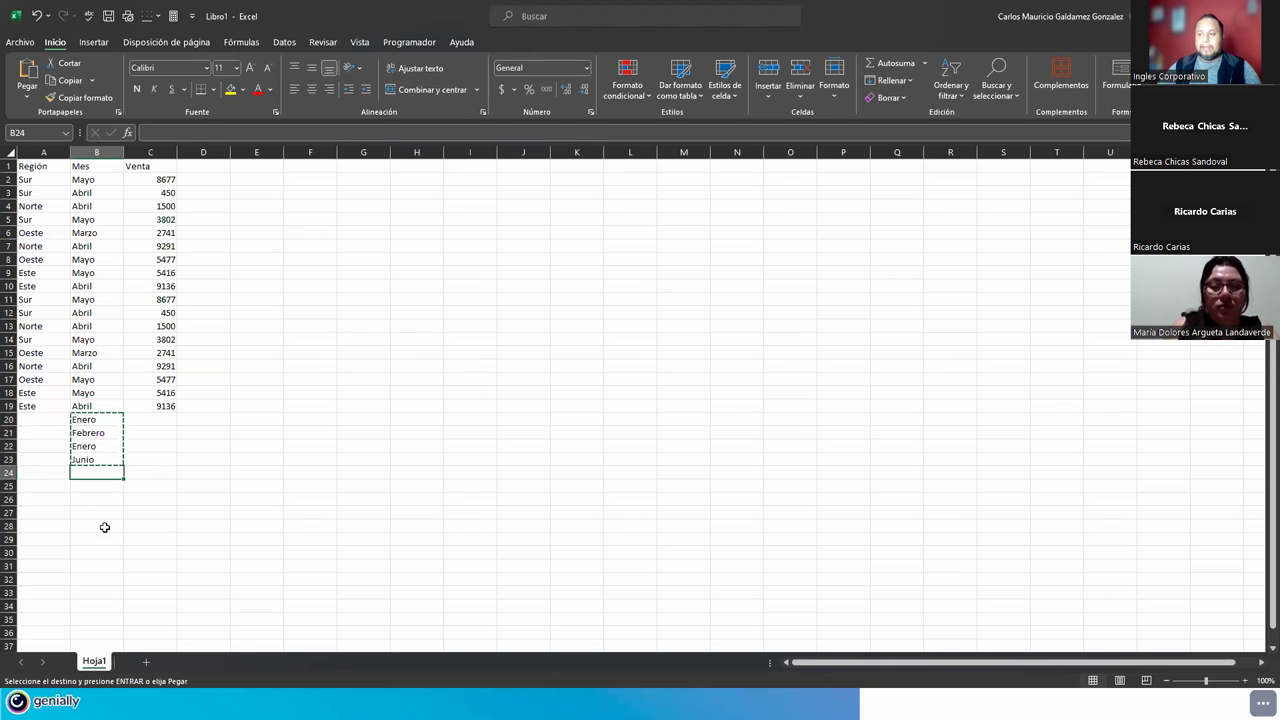
key(ctrl+v)
click(95, 527)
key(ctrl+v)
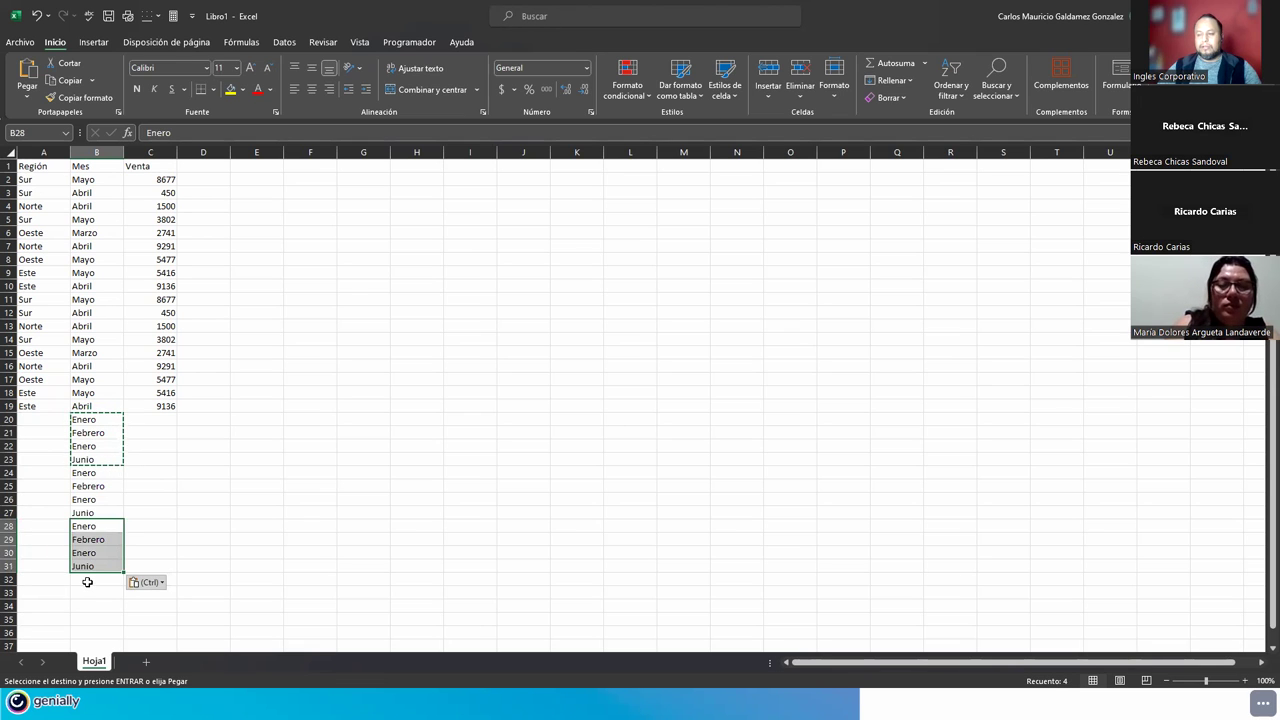
click(87, 582)
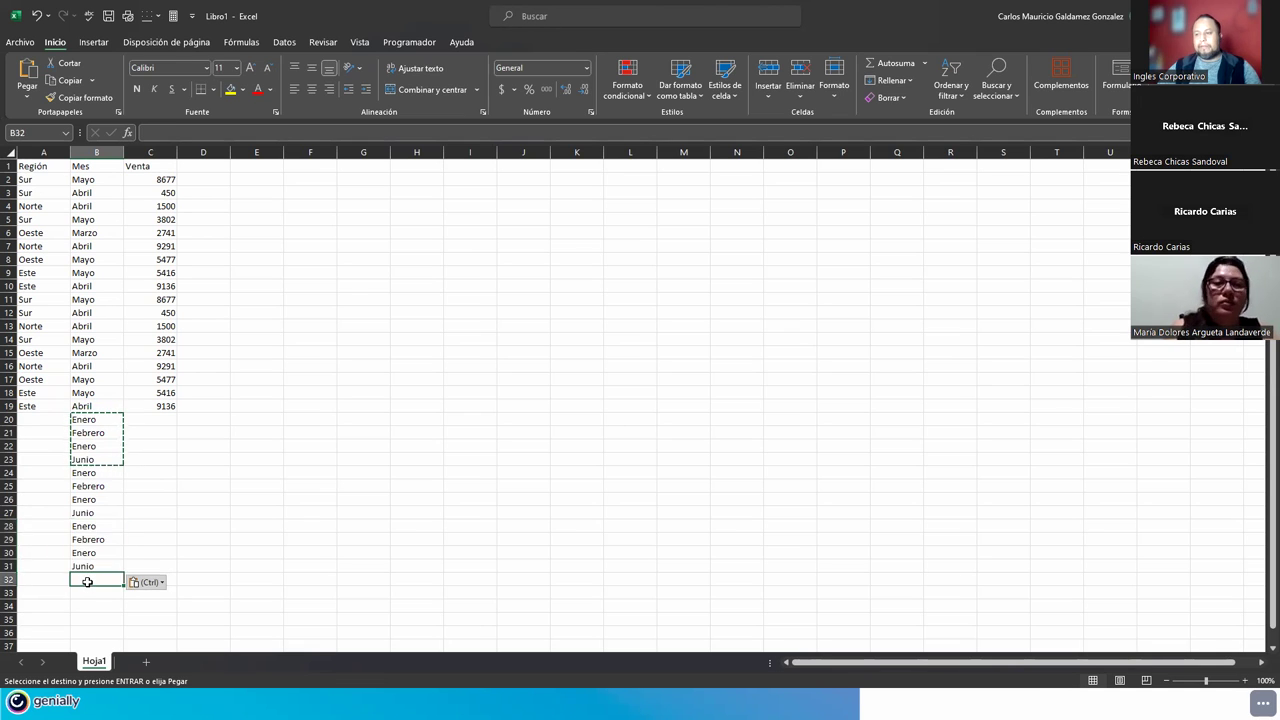
key(ctrl+v)
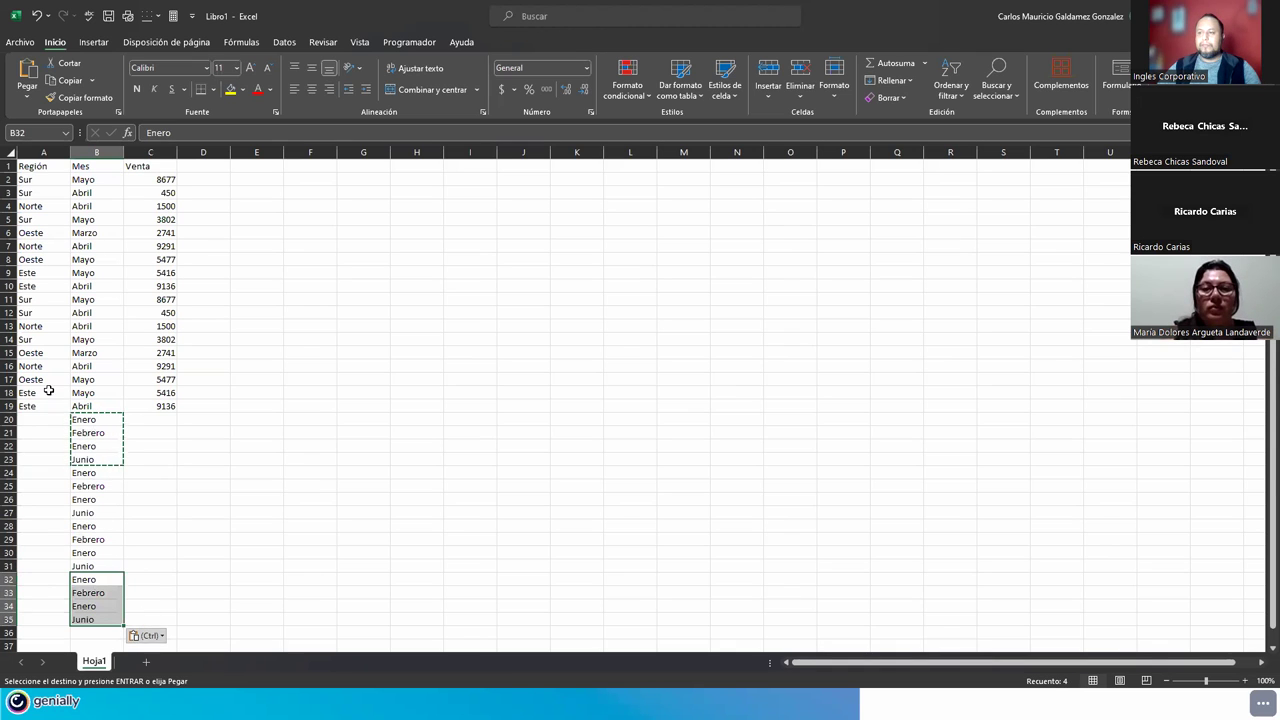
Copy the Región entries in A2 to A19 directly below, starting at A20
drag(32, 179, 40, 405)
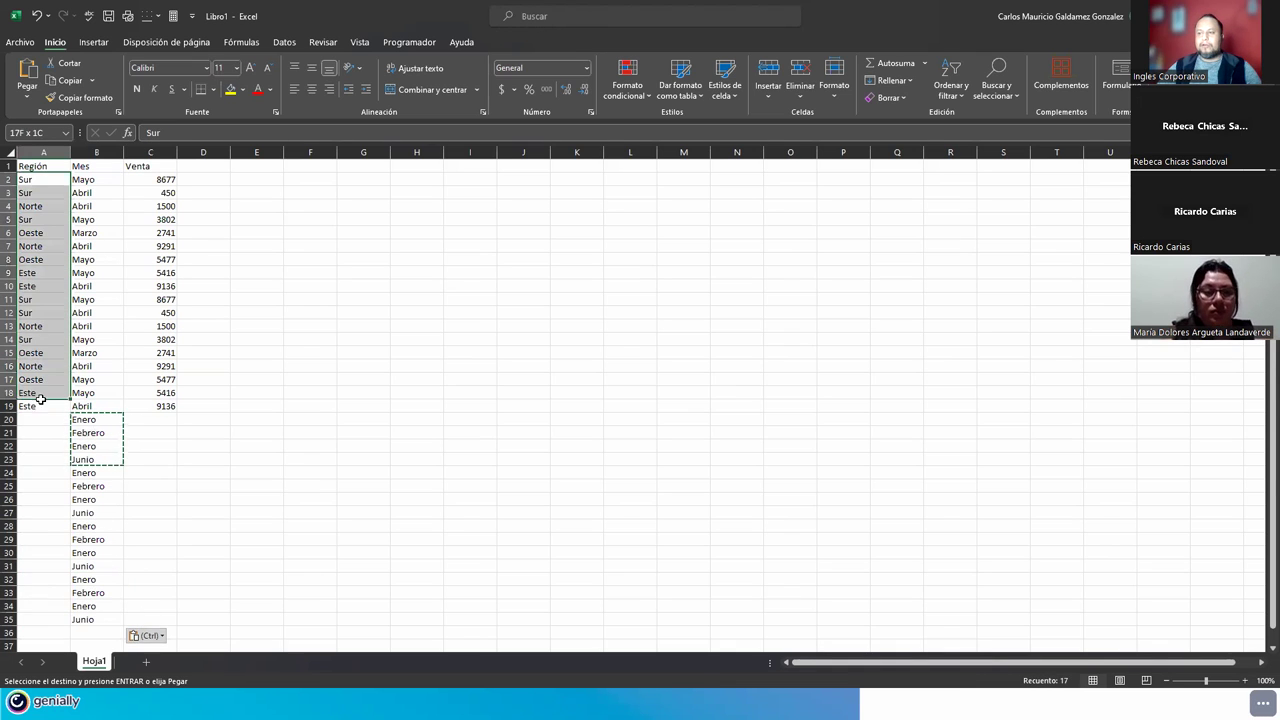
key(ctrl+c)
click(39, 420)
key(ctrl+v)
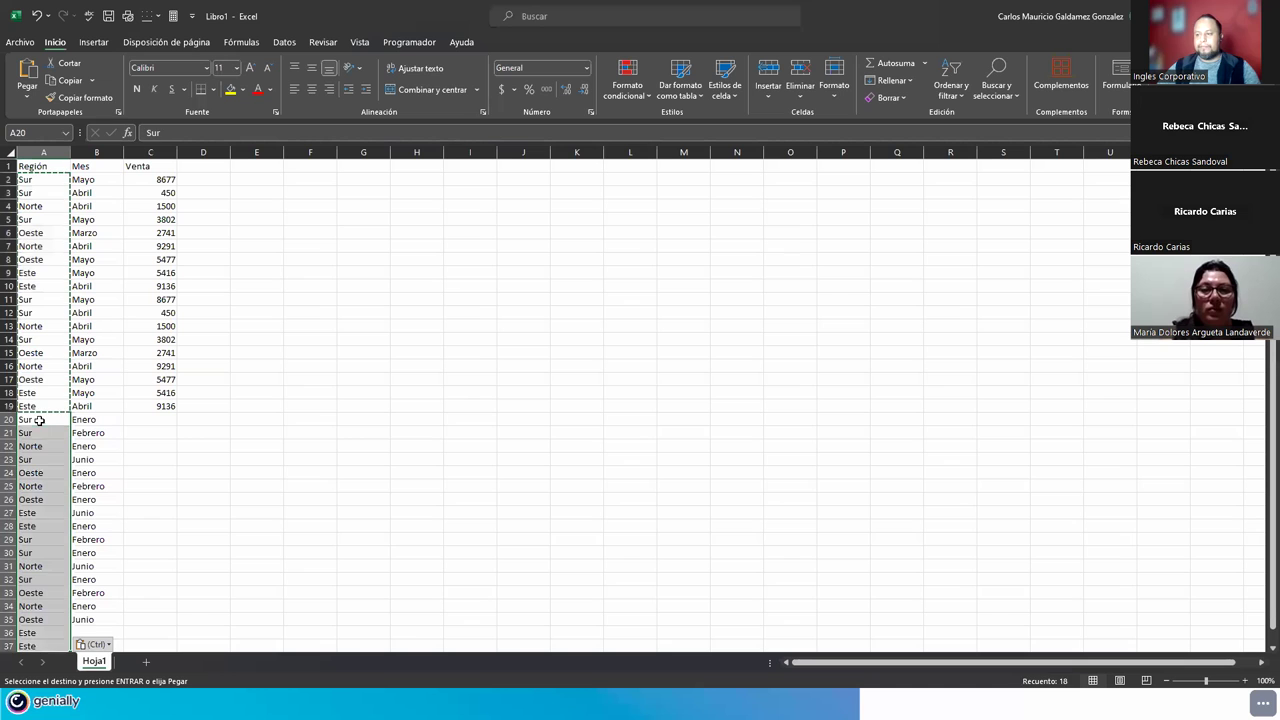
scroll(102, 552, down, 2)
scroll(102, 552, down, 3)
scroll(143, 527, up, 5)
Clear the surplus region entries in A36 and A37, and highlight the Región entries in A2 to A35
drag(33, 633, 72, 657)
key(Delete)
key(Up)
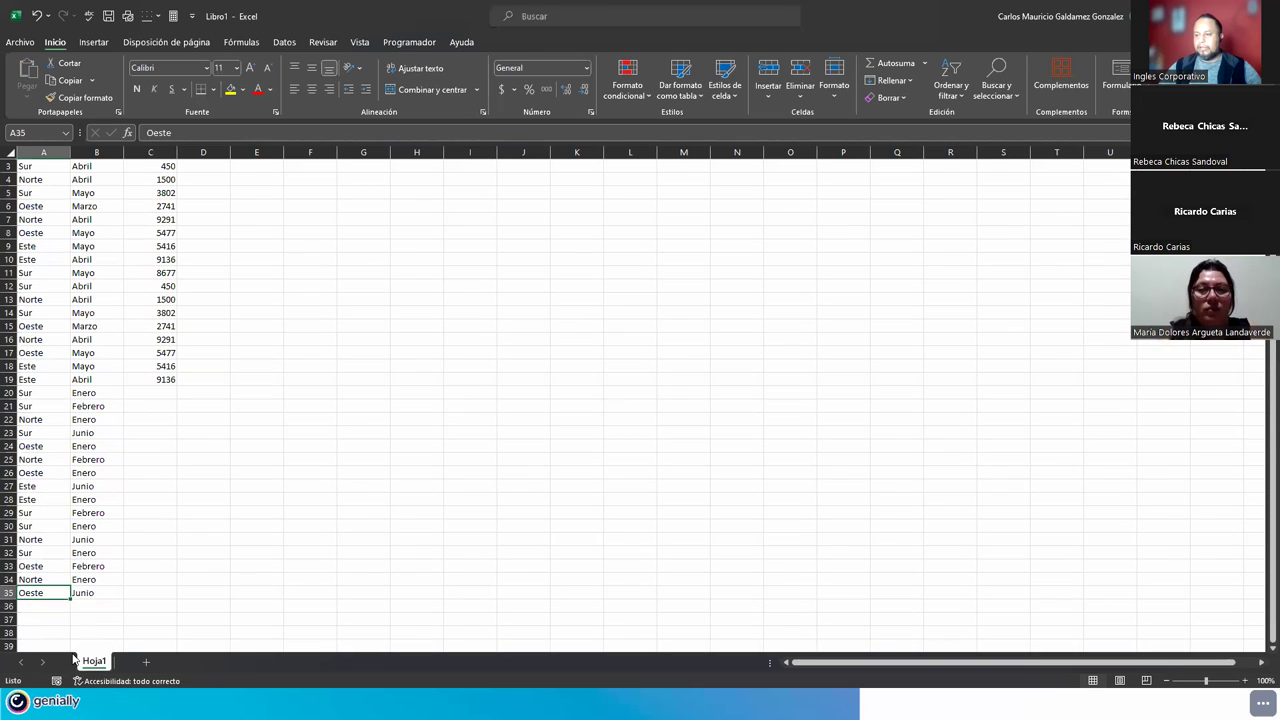
key(ctrl+shift+Up)
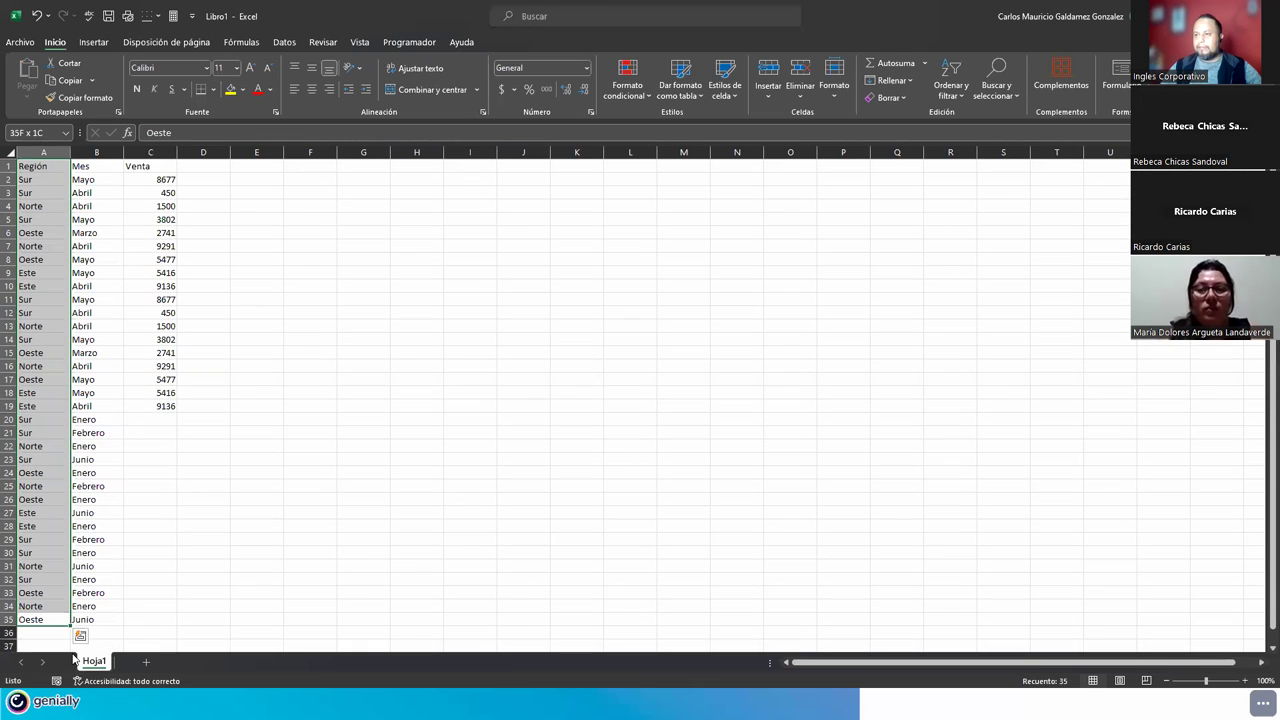
key(shift+Down)
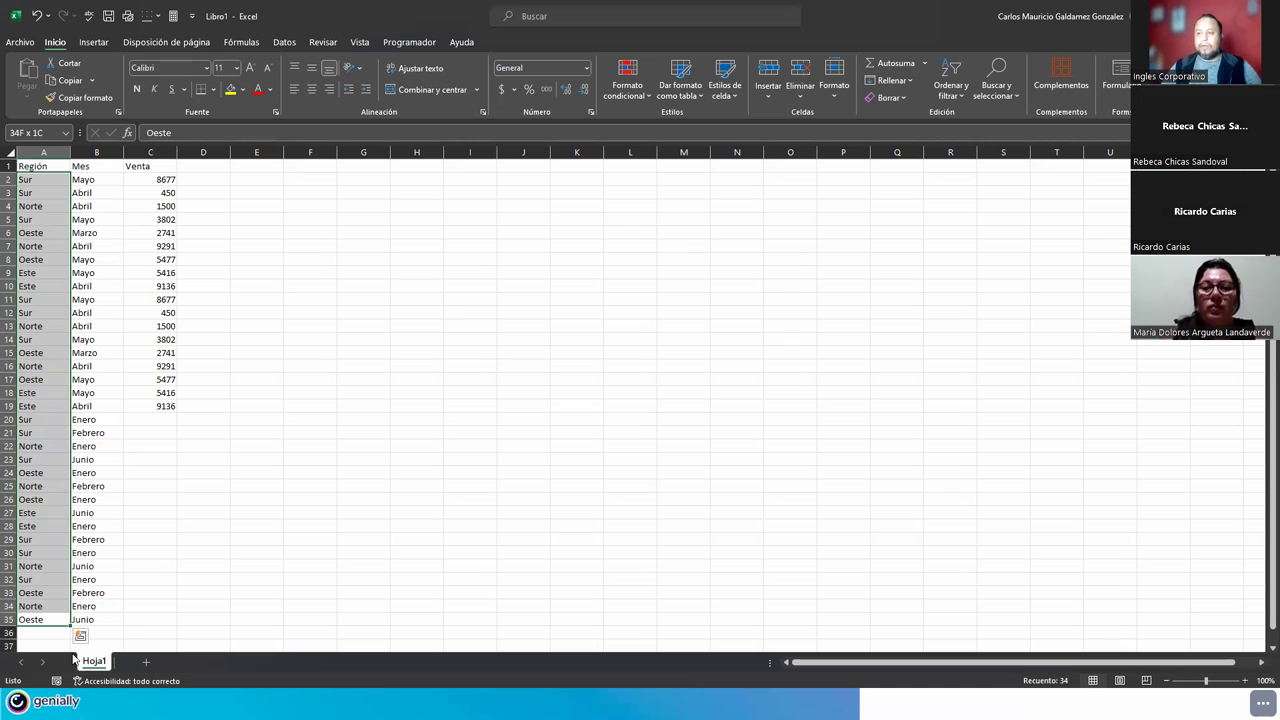
key(Down)
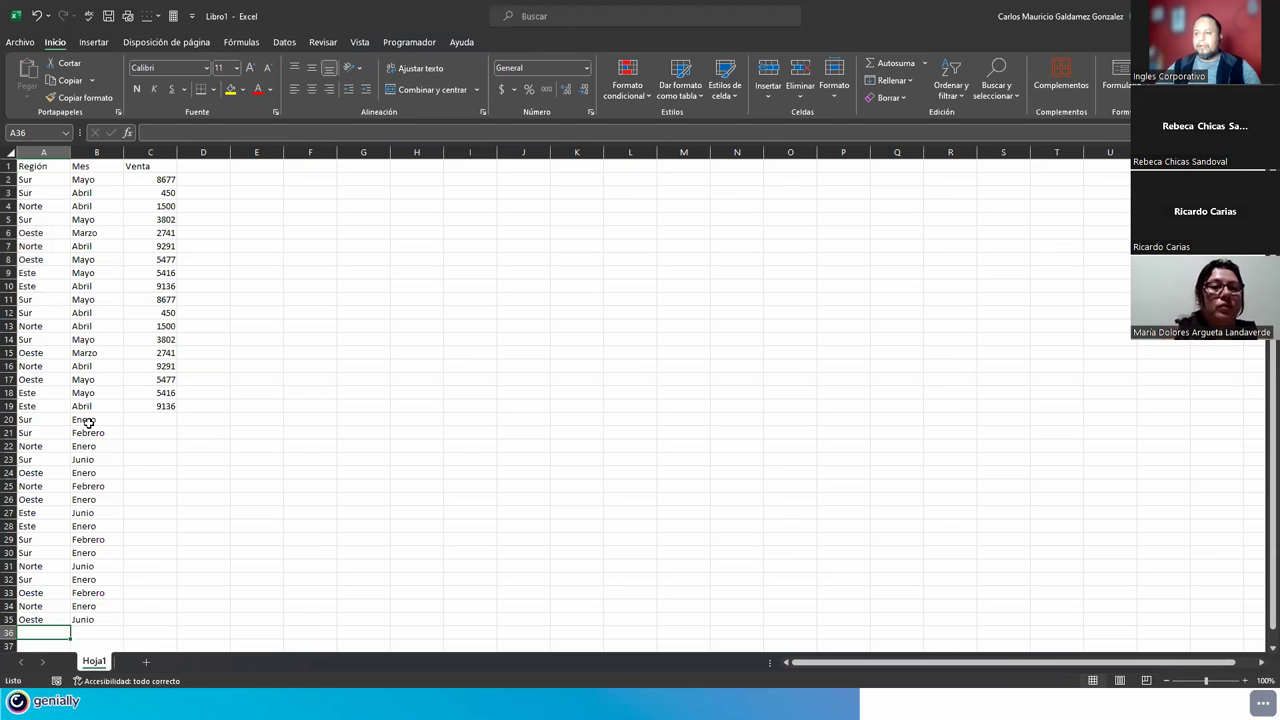
Undo the Región clearing and copying and the month pastes below B23
key(ctrl+z)
key(ctrl+z)
key(ctrl+z)
key(ctrl+z)
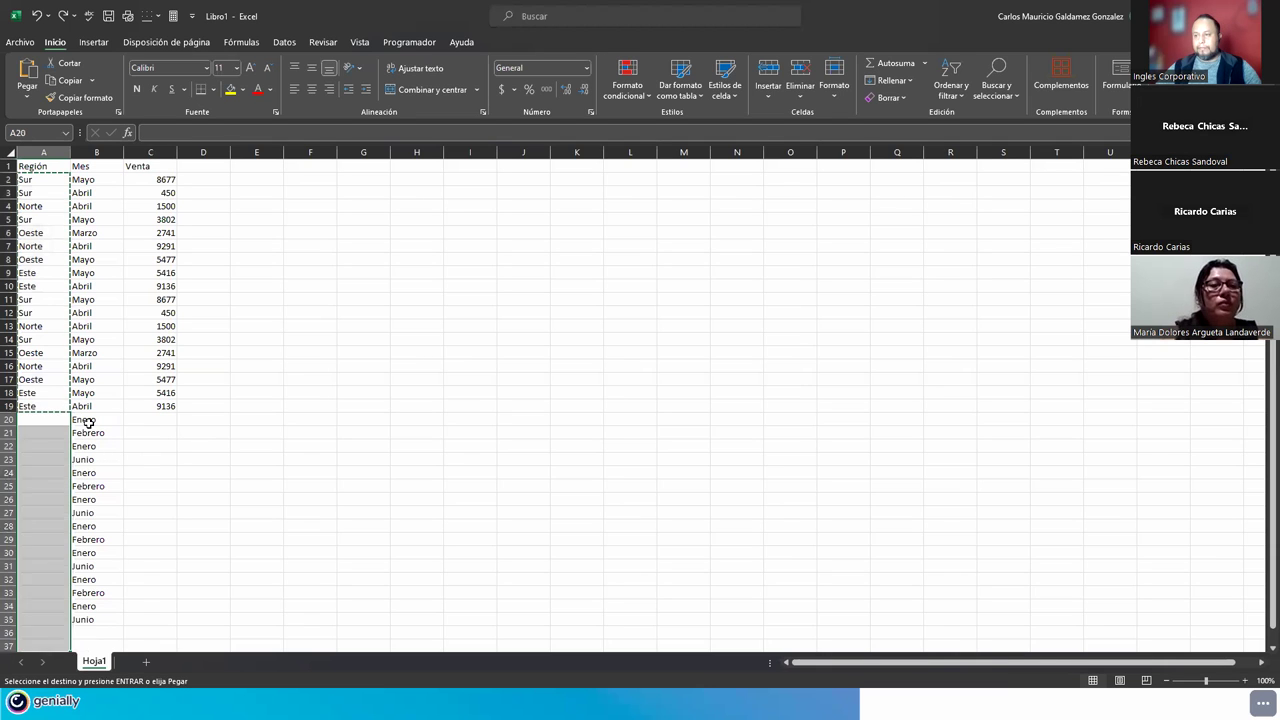
key(ctrl+z)
key(ctrl+z)
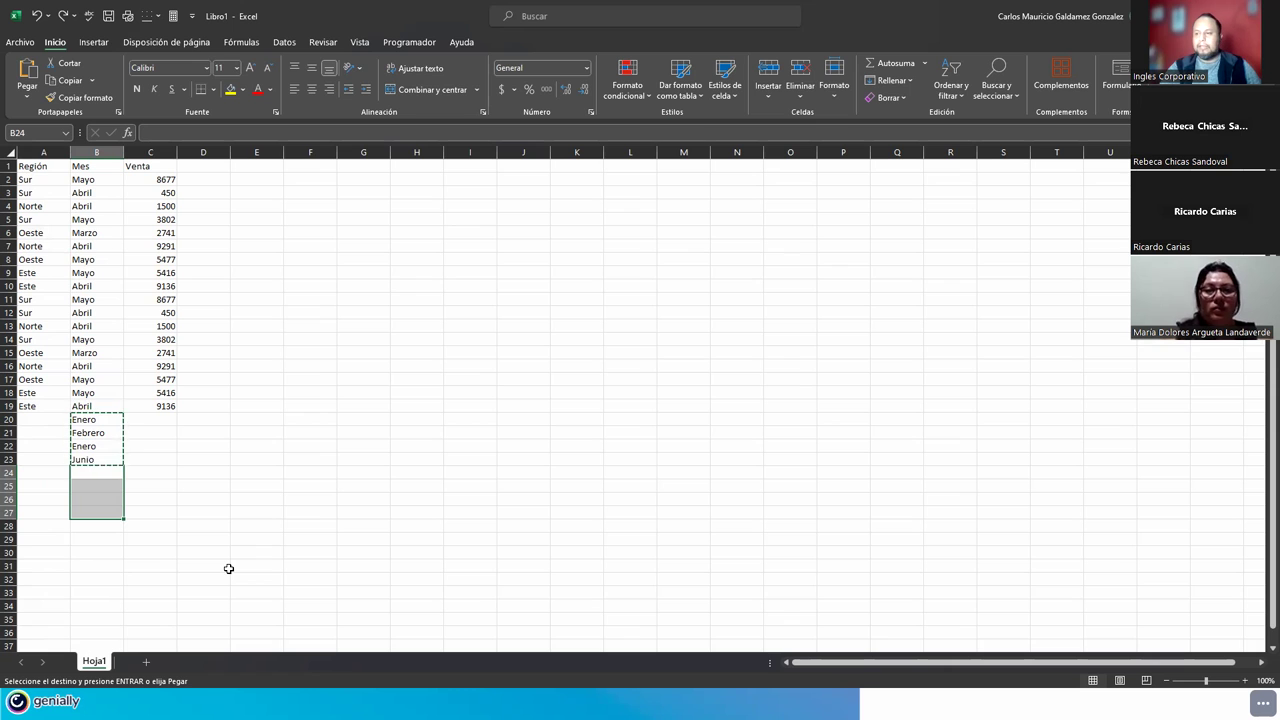
Paste the four copied months into the Mes column three times, at B24, B28 and B32
key(ctrl+v)
key(ctrl+q)
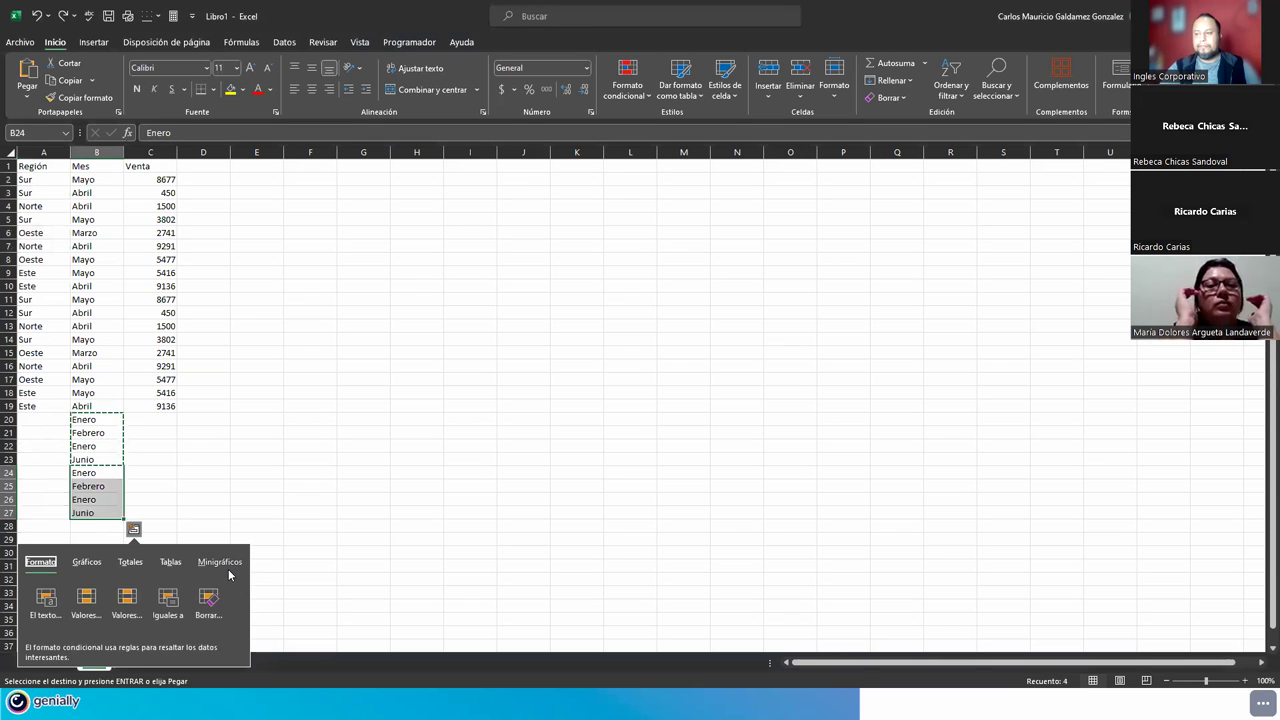
key(Escape)
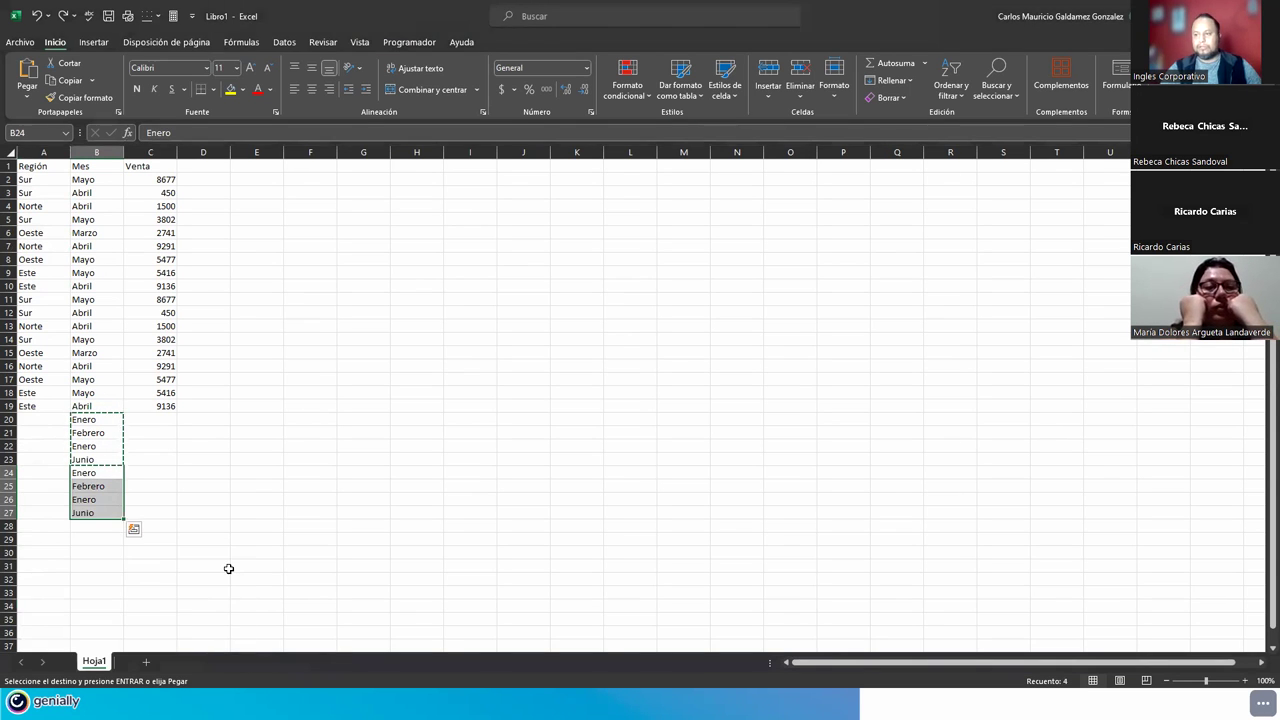
key(Down)
key(Down)
key(Down)
key(Down)
key(ctrl+v)
key(Down)
key(Down)
key(Down)
key(Down)
key(ctrl+v)
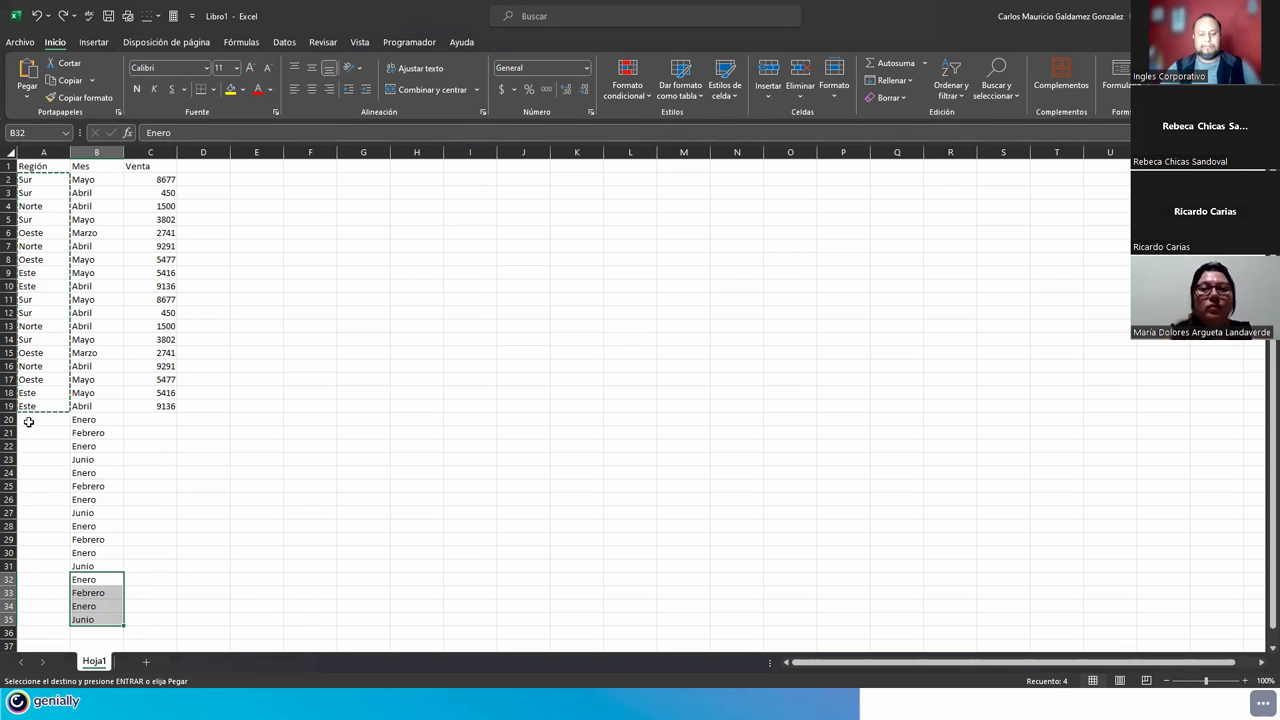
Copy the Región entries in A2 to A19 to A20 and below, and clear the surplus entry in A37
click(29, 422)
key(ctrl+v)
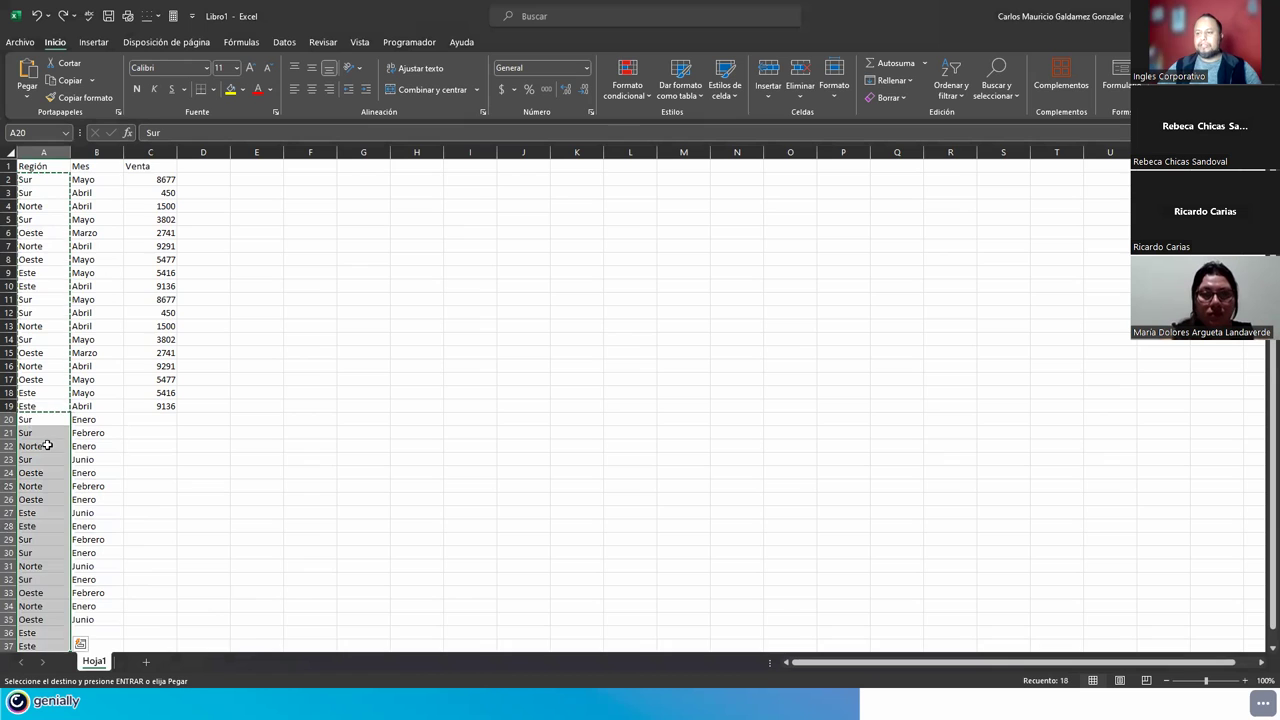
scroll(47, 445, down, 5)
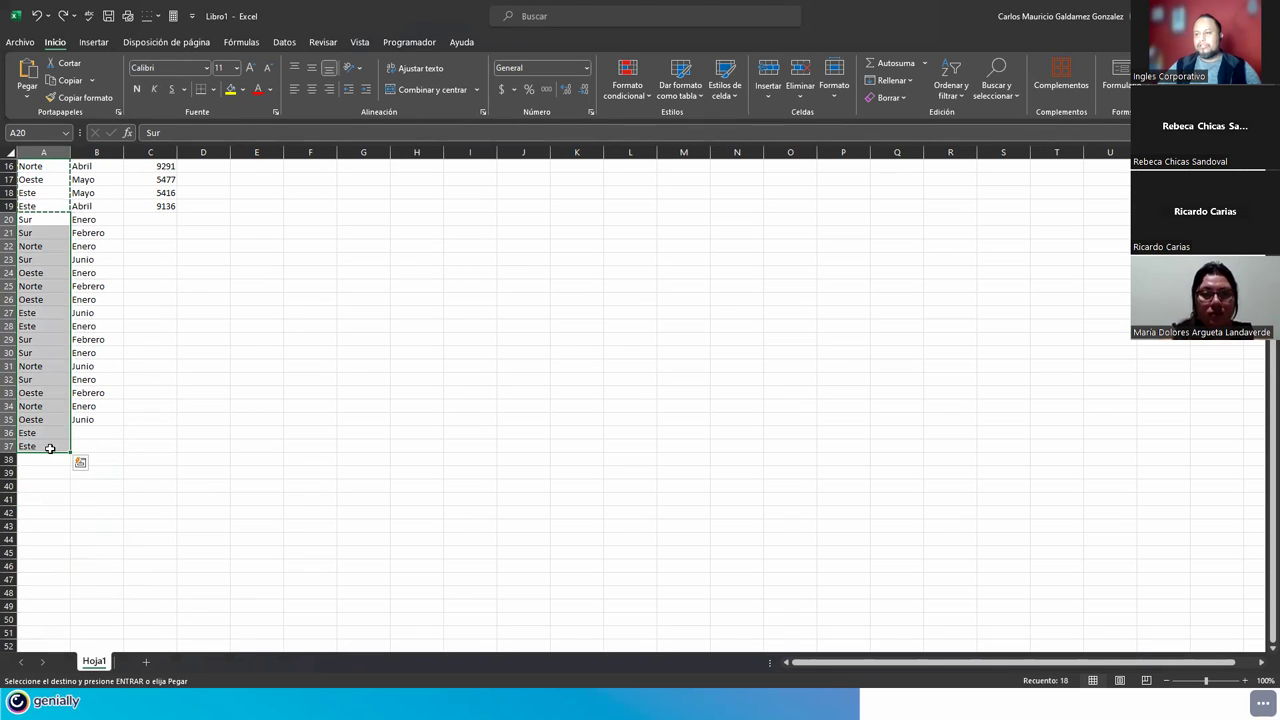
click(49, 448)
key(Delete)
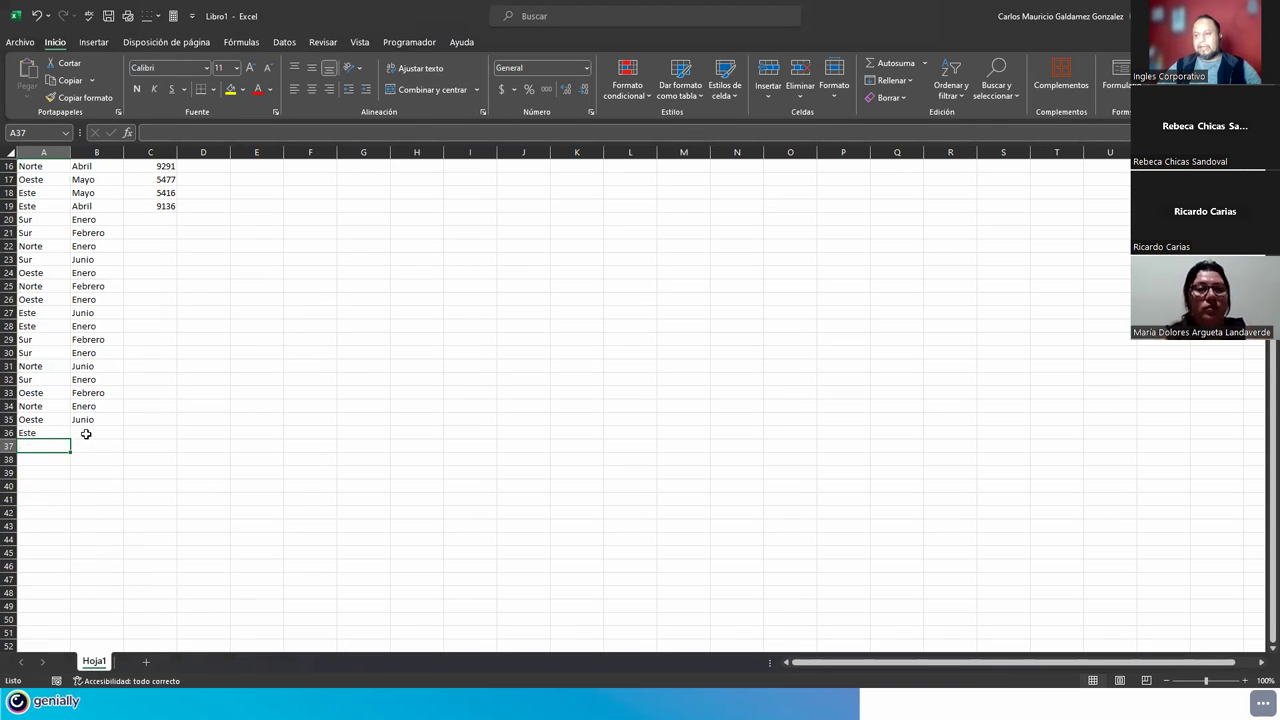
Enter the month Junio in B36 of the Mes column
click(86, 433)
text(Junio)
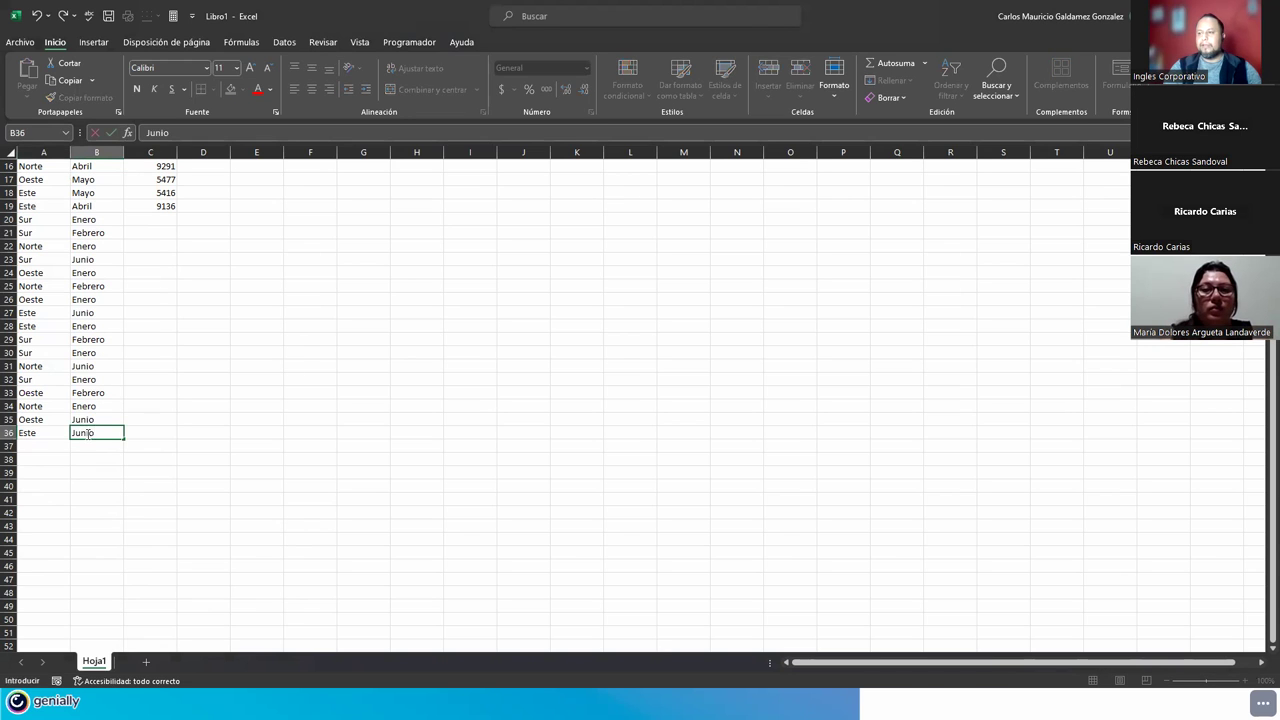
key(Return)
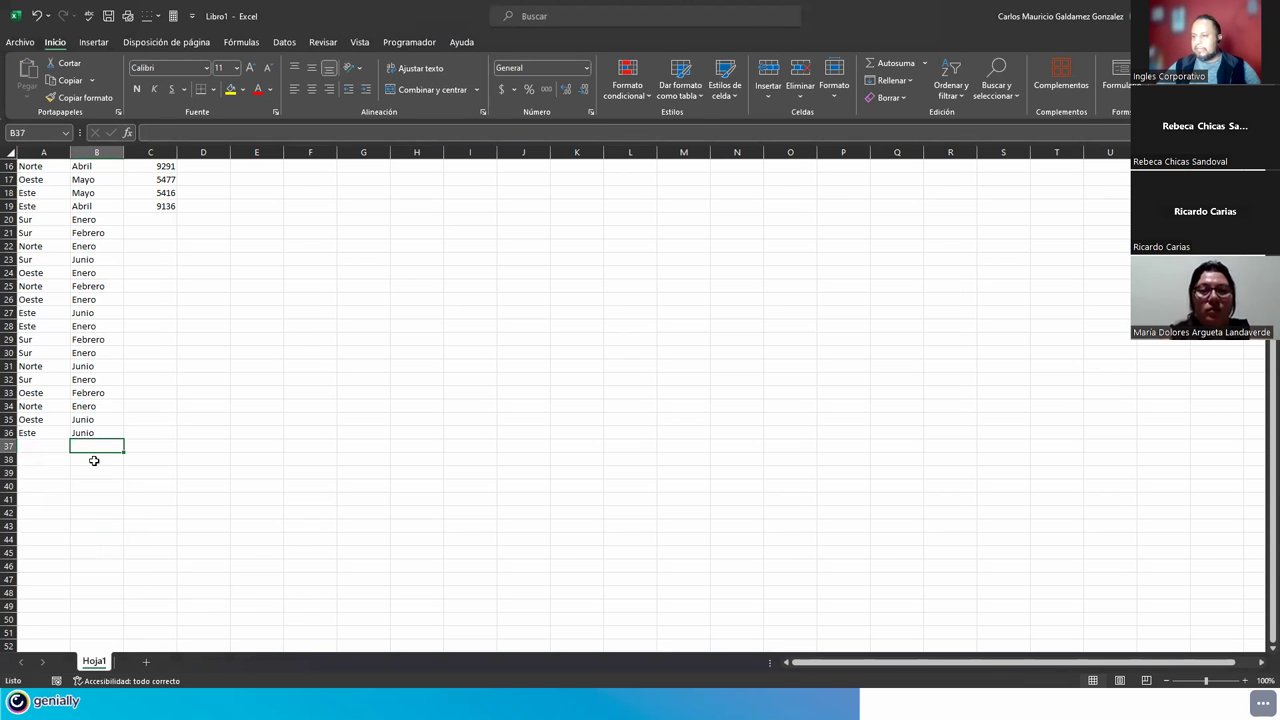
Highlight the Región entries in A2 to A36 and check the region and month entries in the last rows
click(1260, 432)
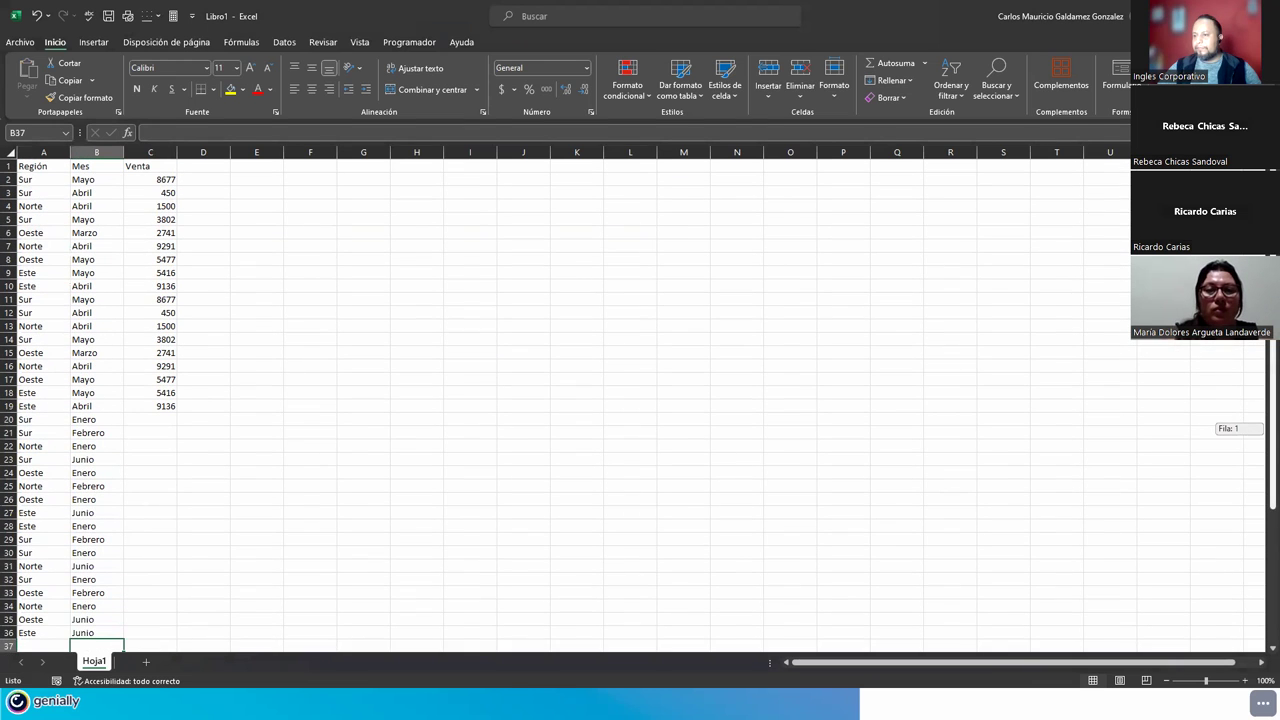
click(167, 428)
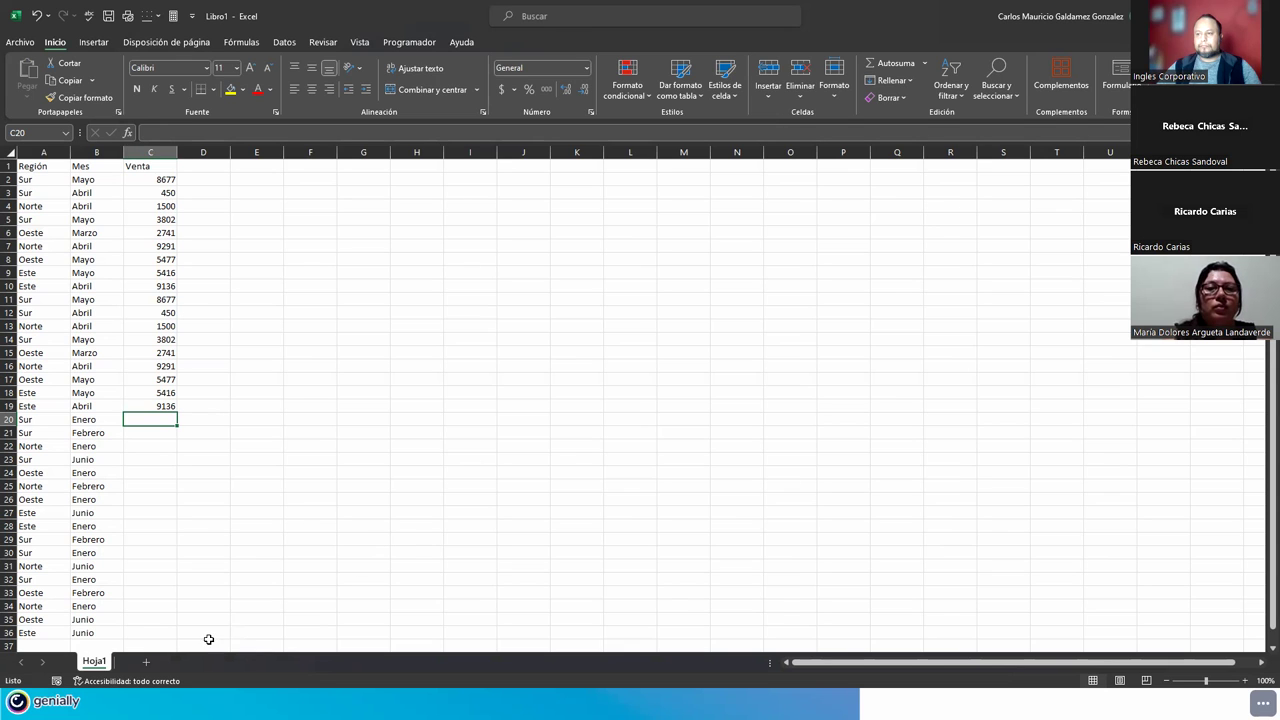
drag(28, 179, 47, 632)
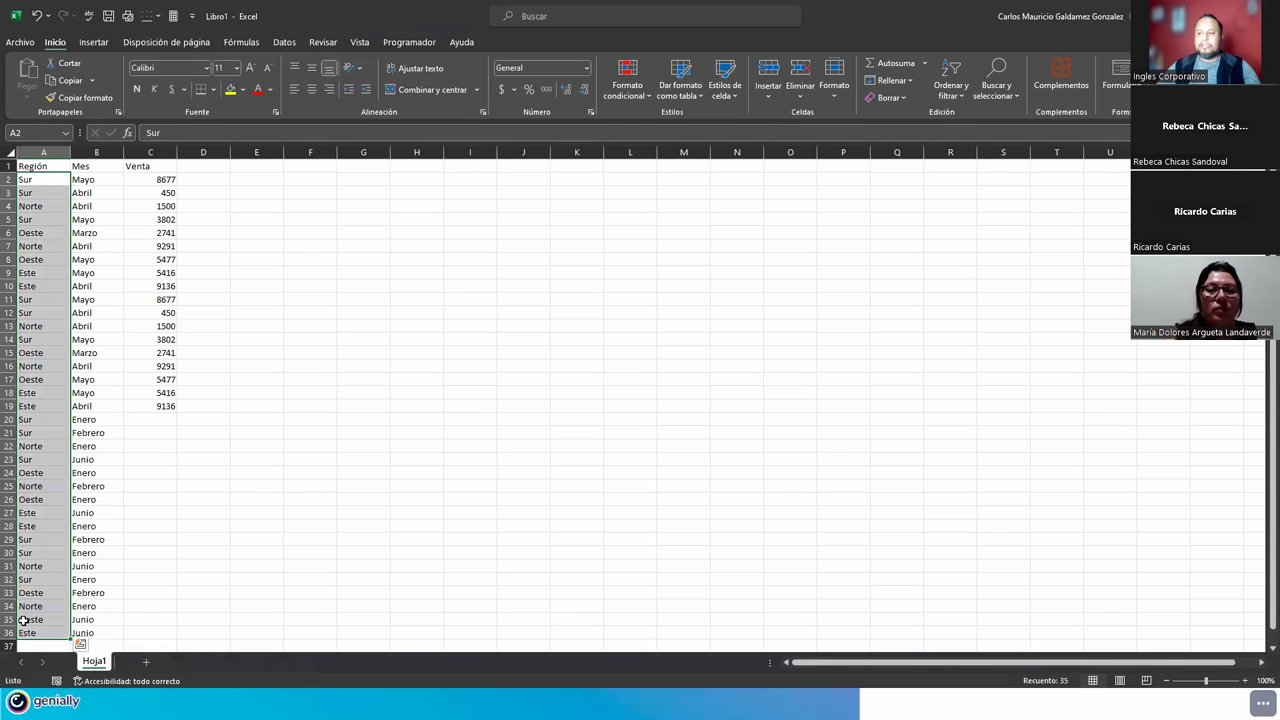
click(28, 632)
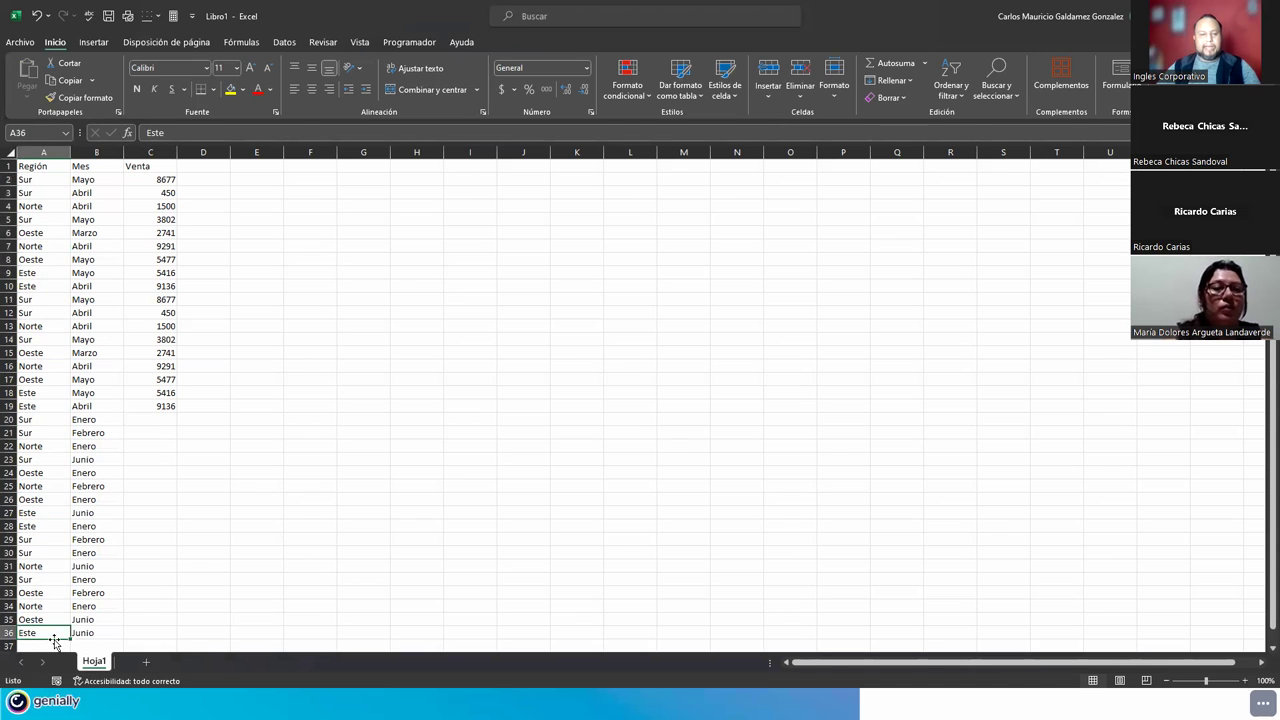
click(88, 632)
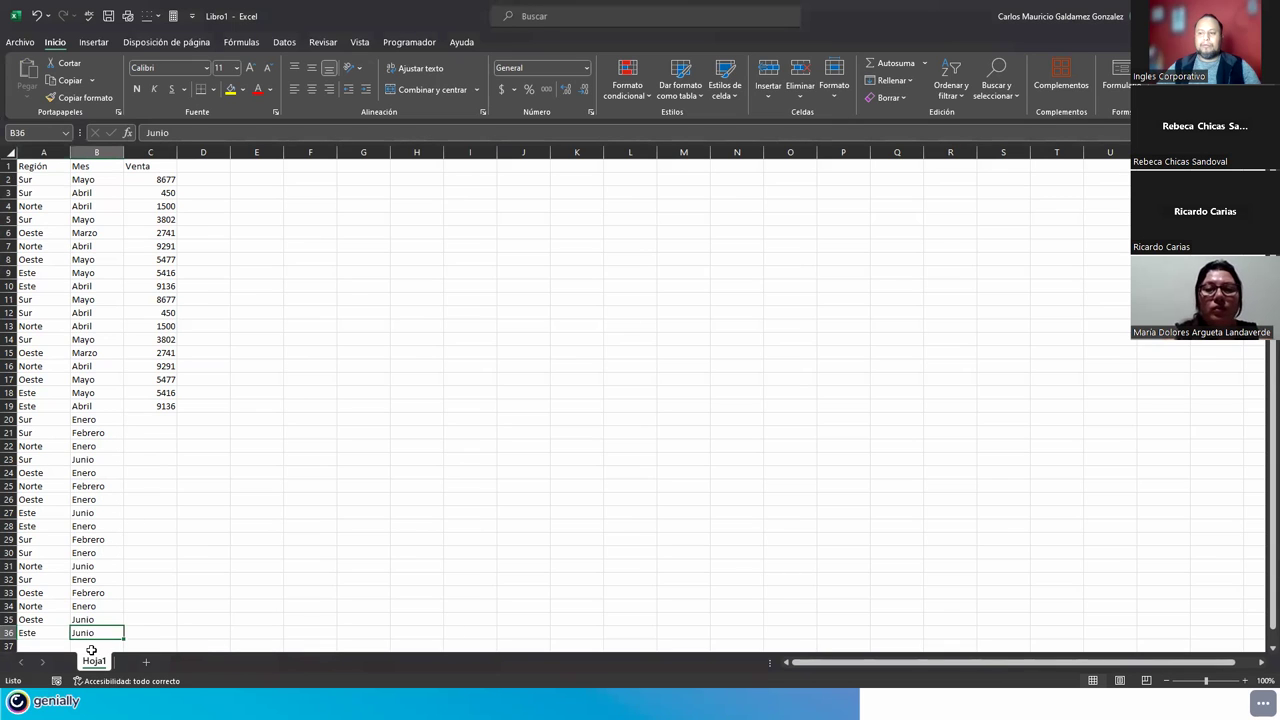
drag(97, 619, 99, 633)
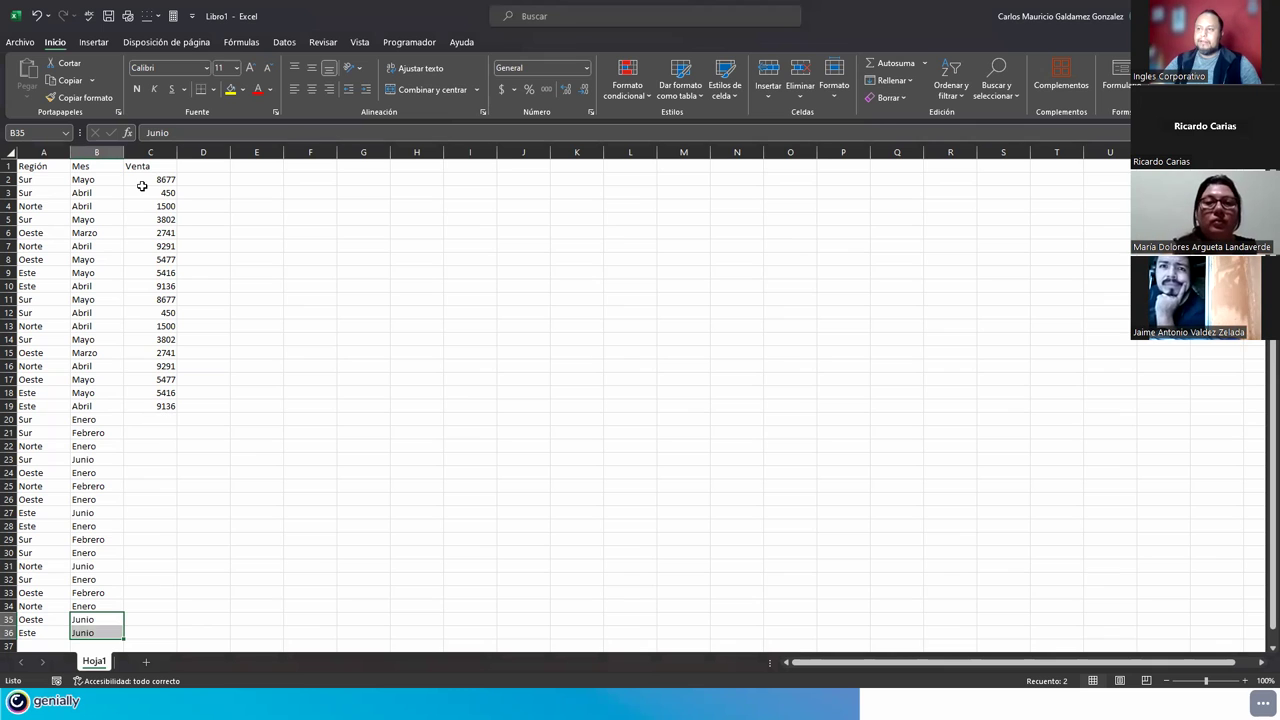
Copy the Venta amounts in C2 to C19 to C20 and below, and clear the surplus amount in C37
drag(148, 181, 158, 399)
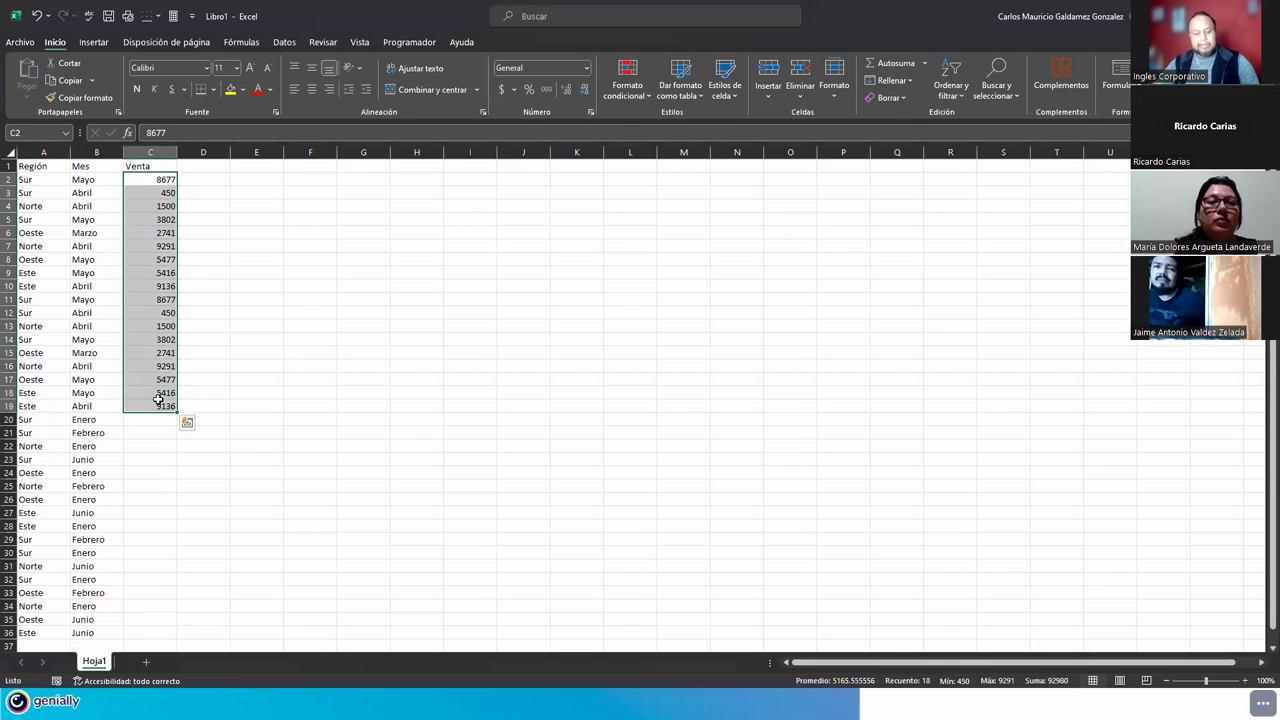
key(ctrl+c)
click(143, 420)
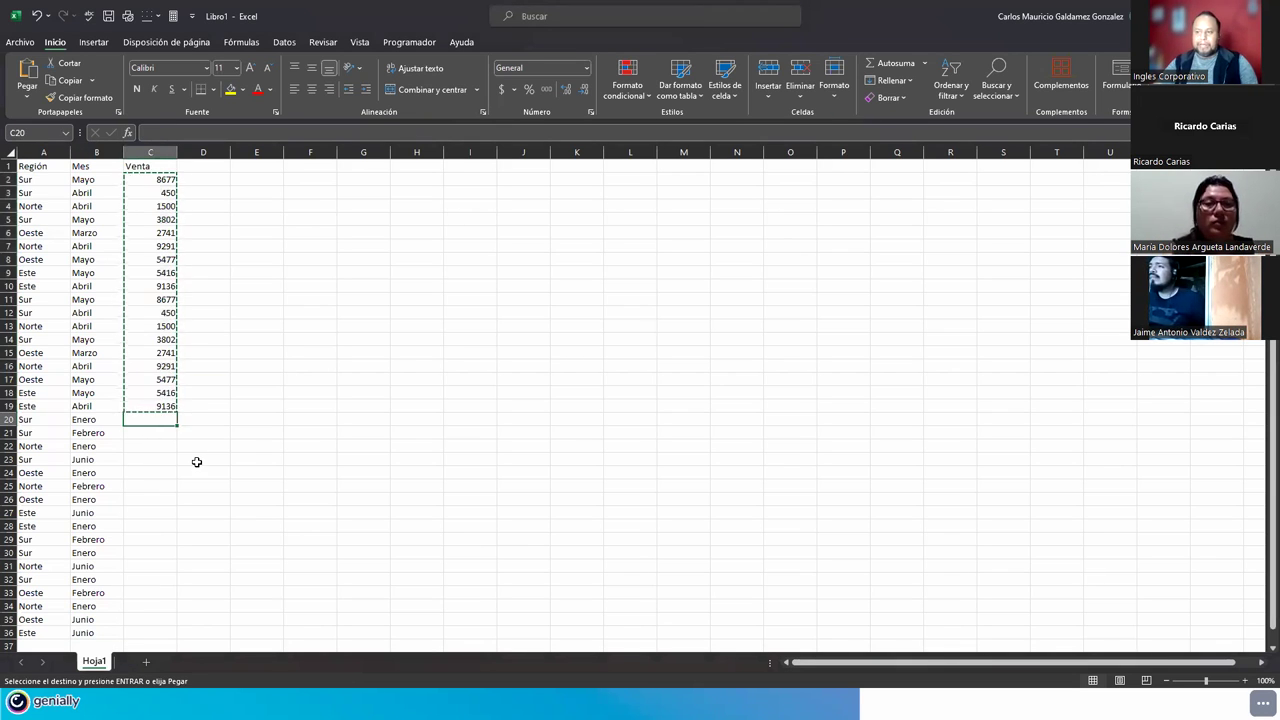
key(ctrl+v)
scroll(194, 462, down, 5)
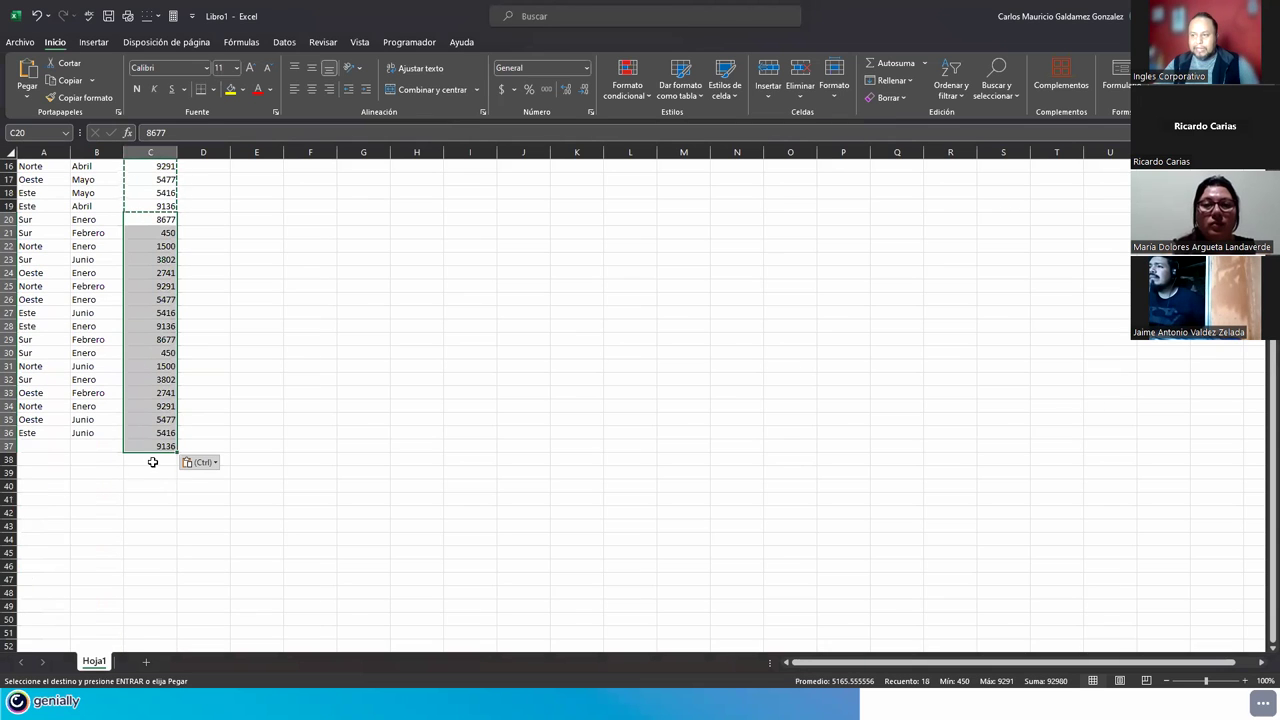
click(132, 447)
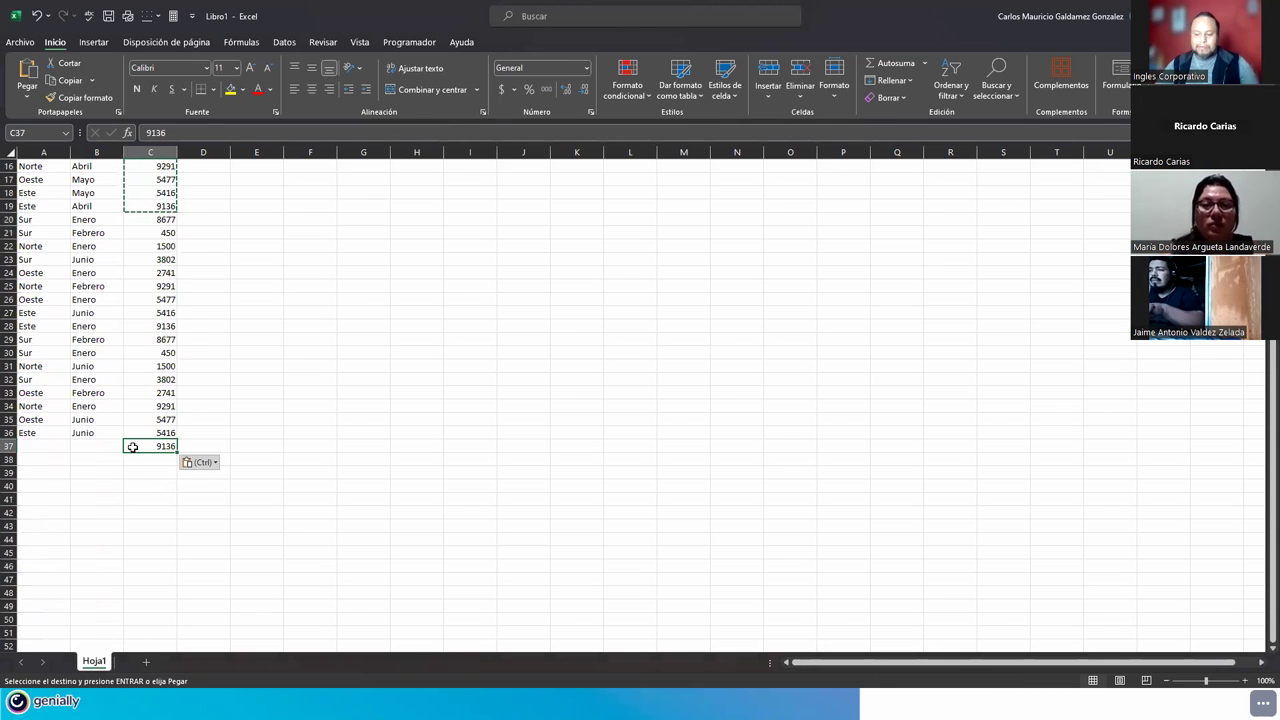
key(Delete)
key(Up)
key(shift+Left)
key(shift+Right)
key(shift+Right)
key(shift+Left)
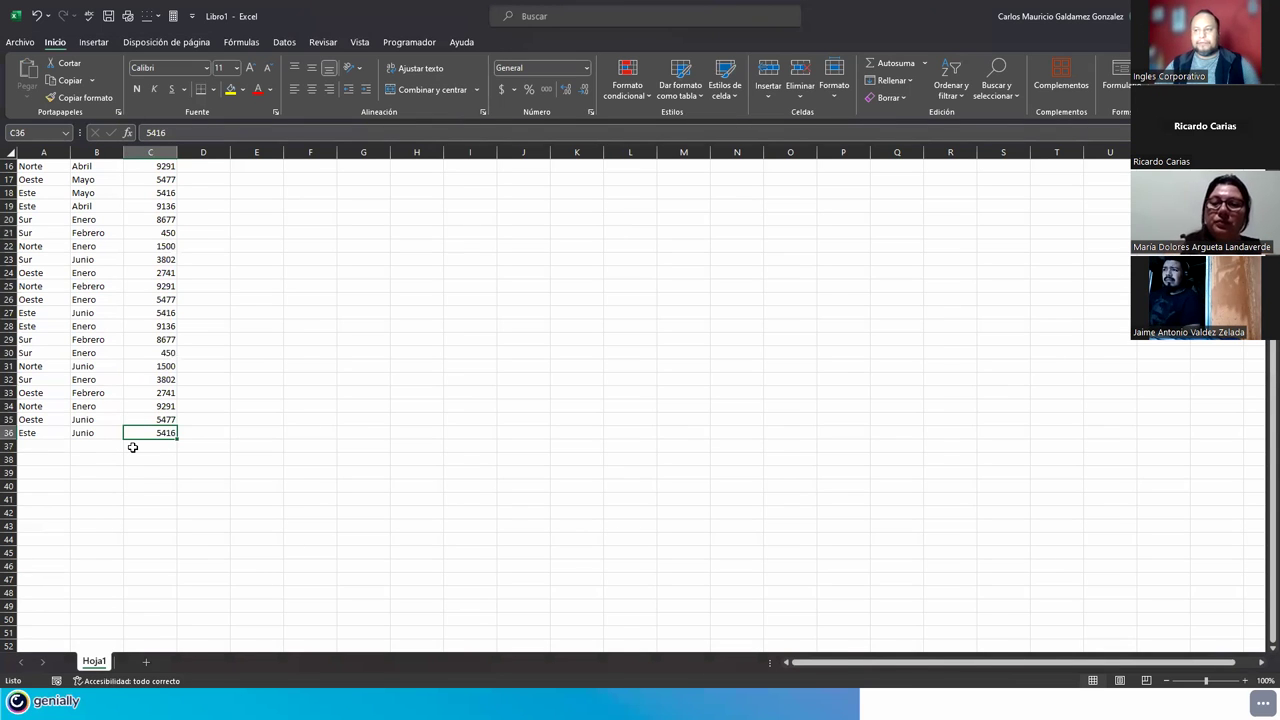
Return to the start of the sales table and select the Venta cell C9 inside it
scroll(132, 447, up, 5)
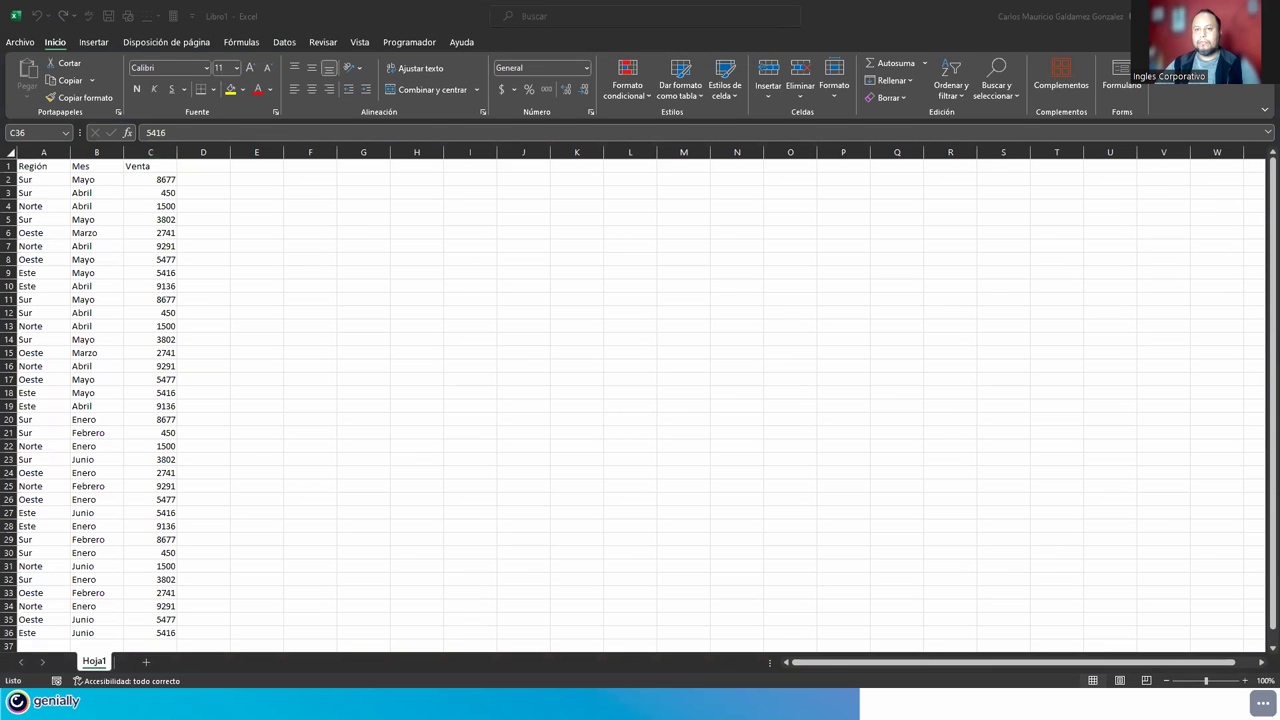
click(423, 341)
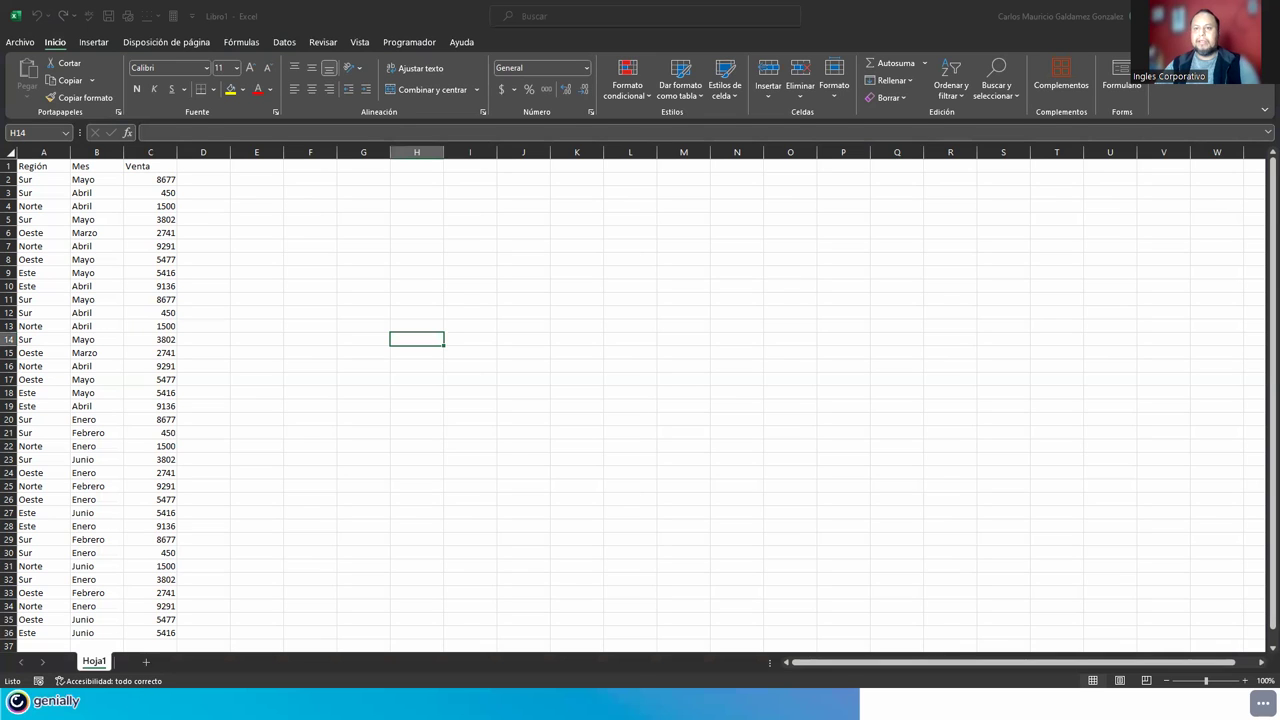
click(130, 271)
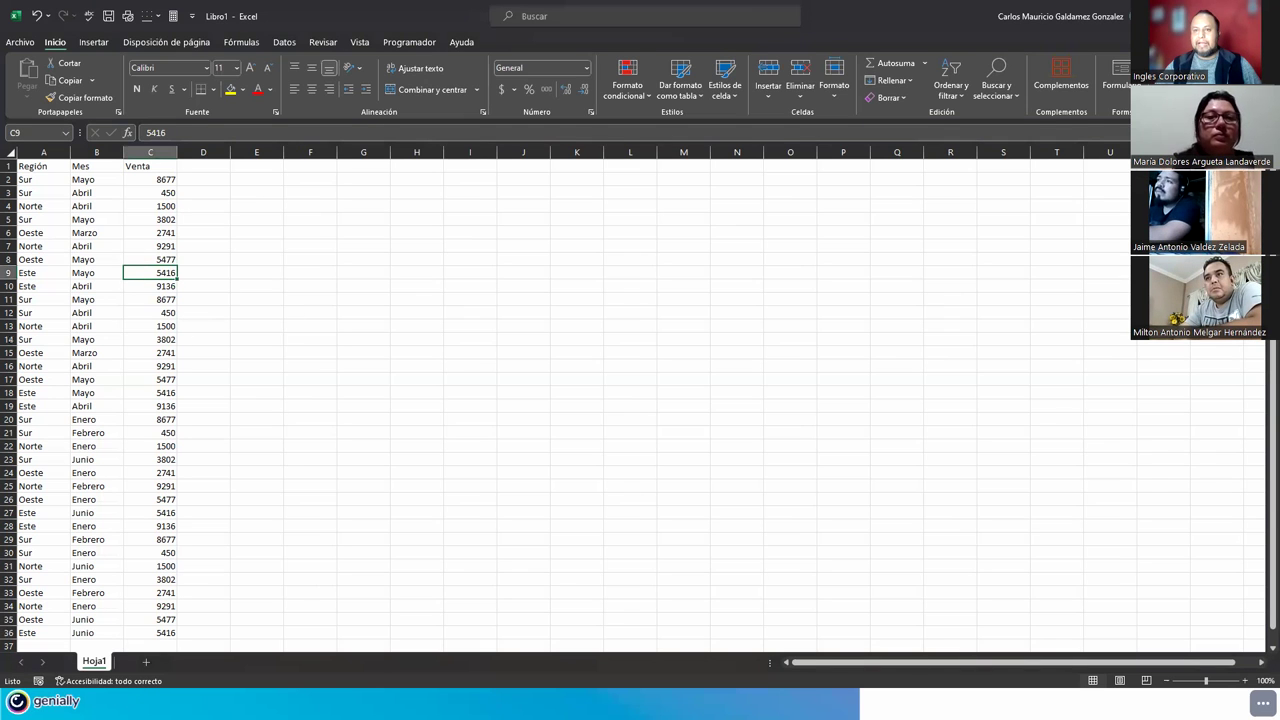
Convert the sales data in A1:C36 into an Excel table with headers
click(143, 180)
key(ctrl+t)
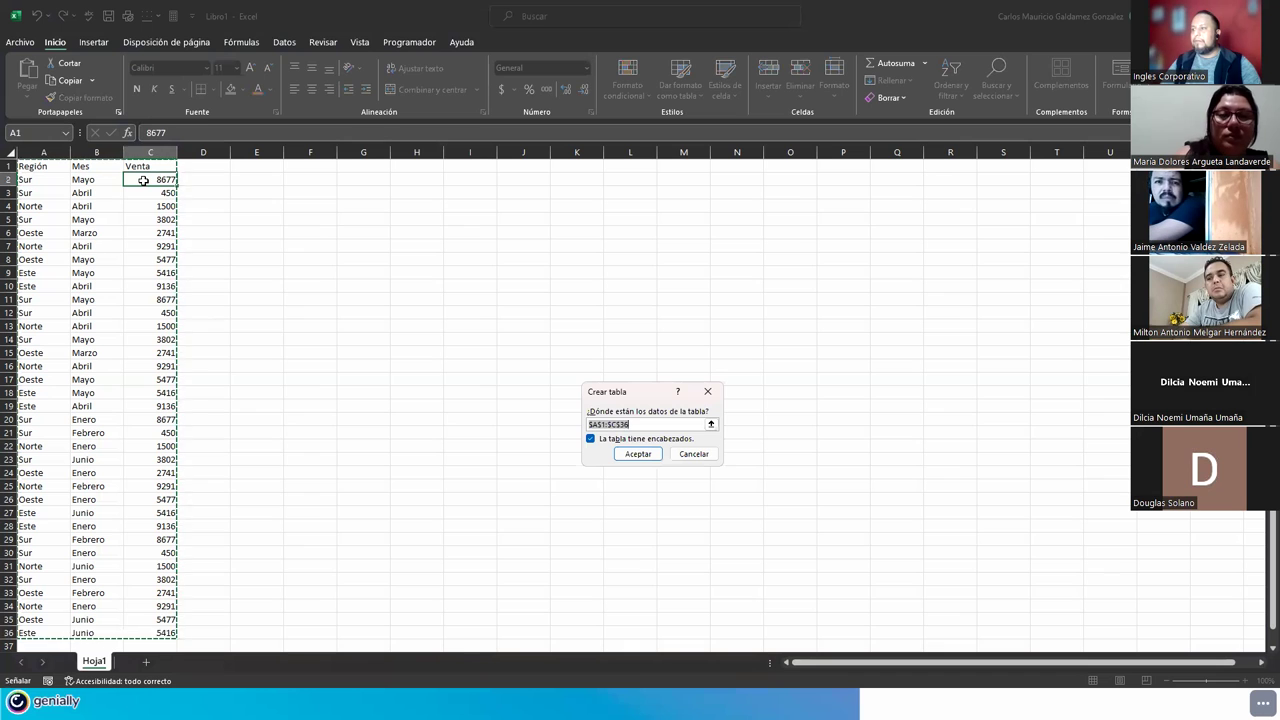
key(Return)
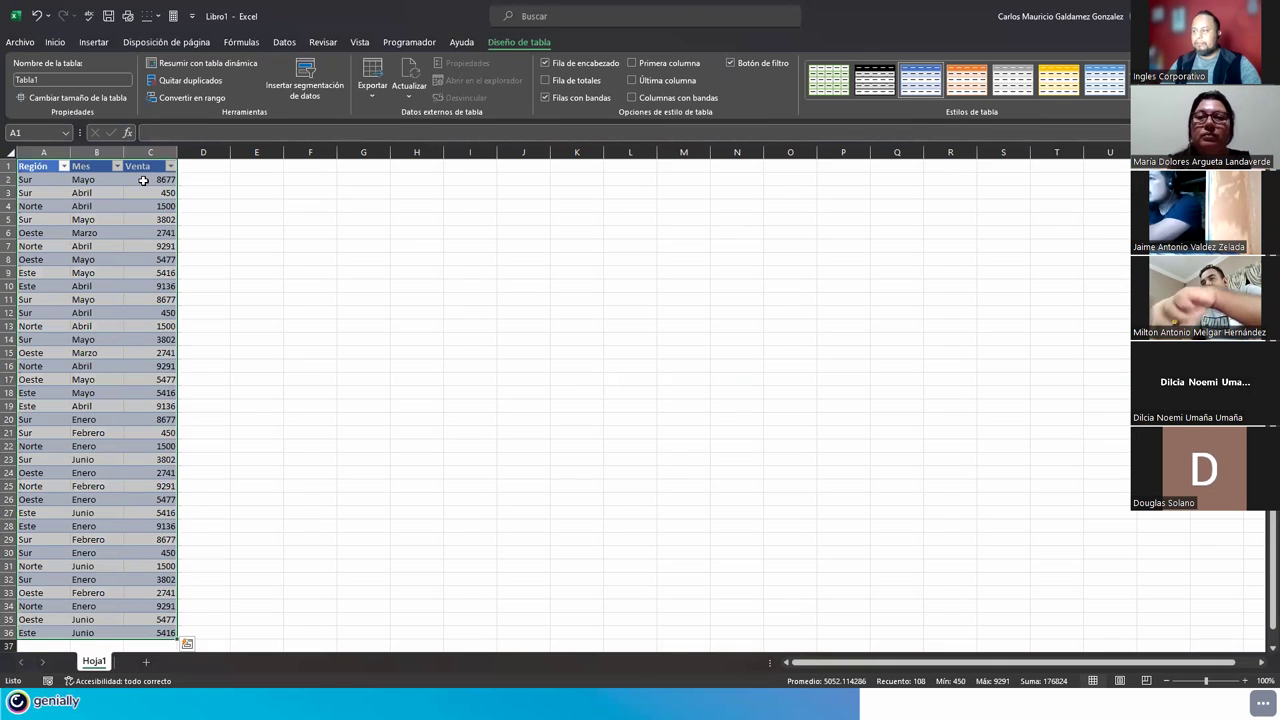
Autofit the Región, Mes and Venta columns and widen all three beyond their contents, leaving a single table cell selected
double_click(177, 151)
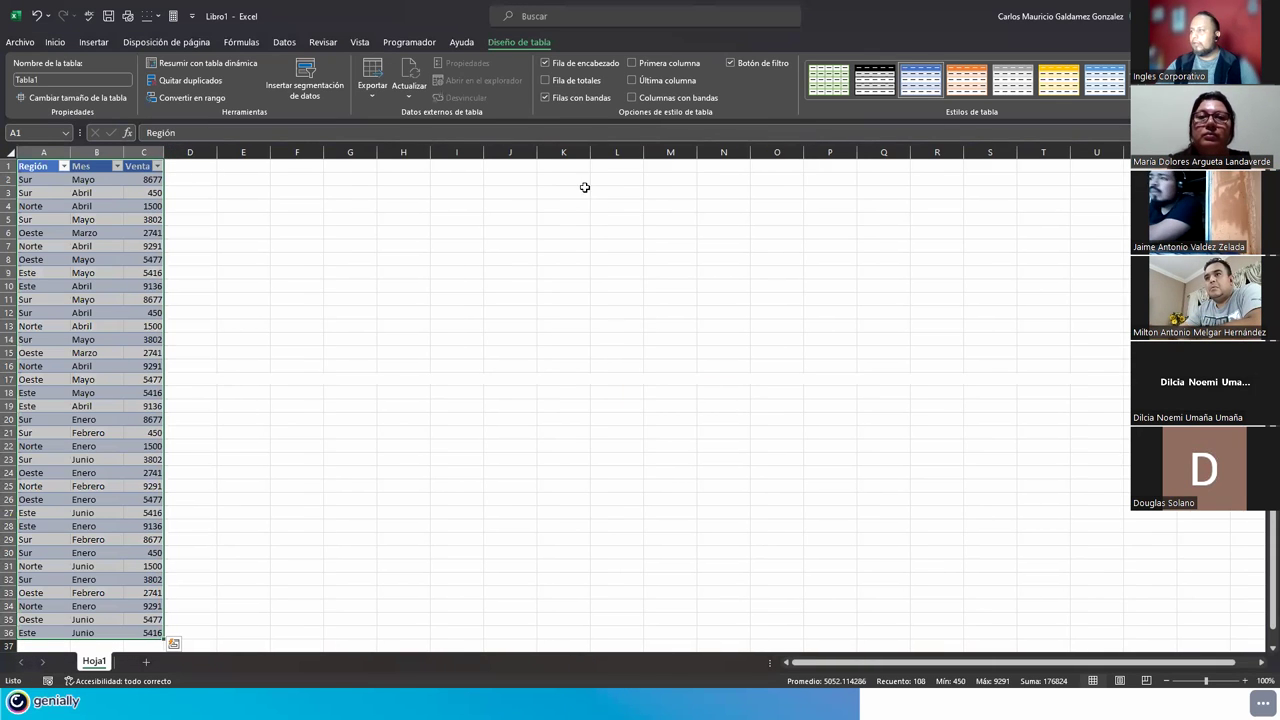
double_click(123, 151)
double_click(72, 151)
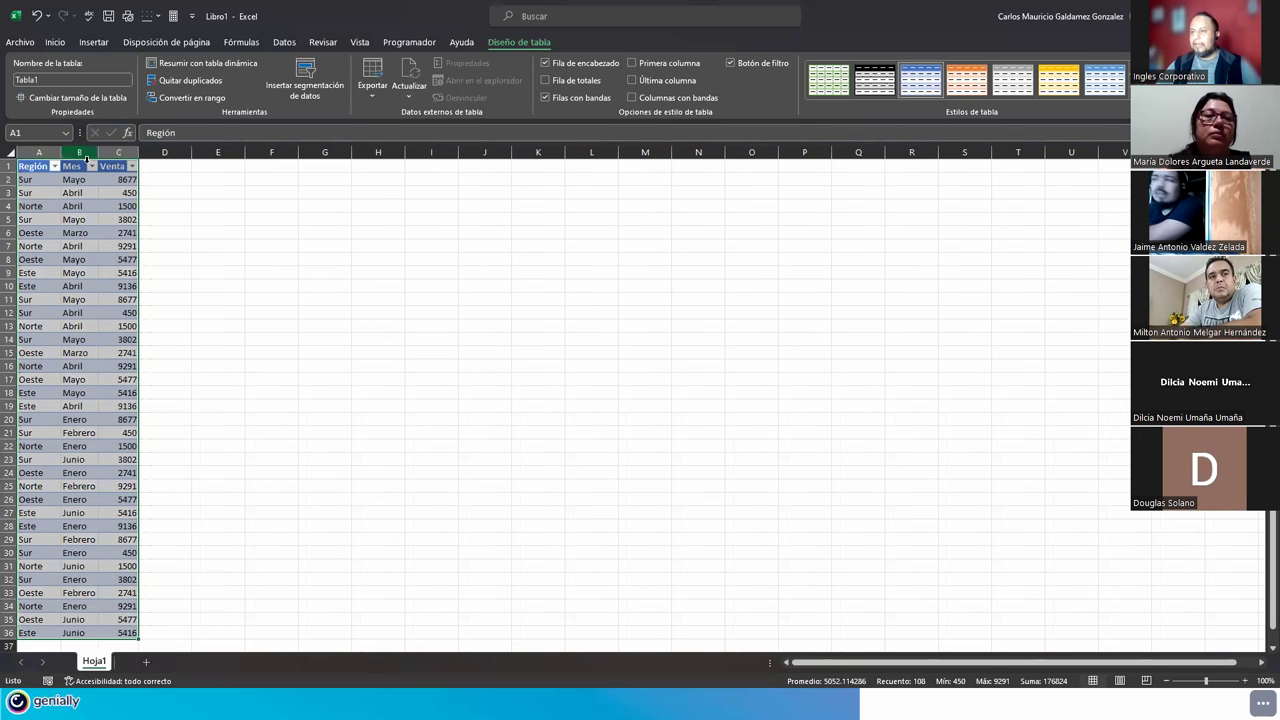
drag(139, 152, 183, 160)
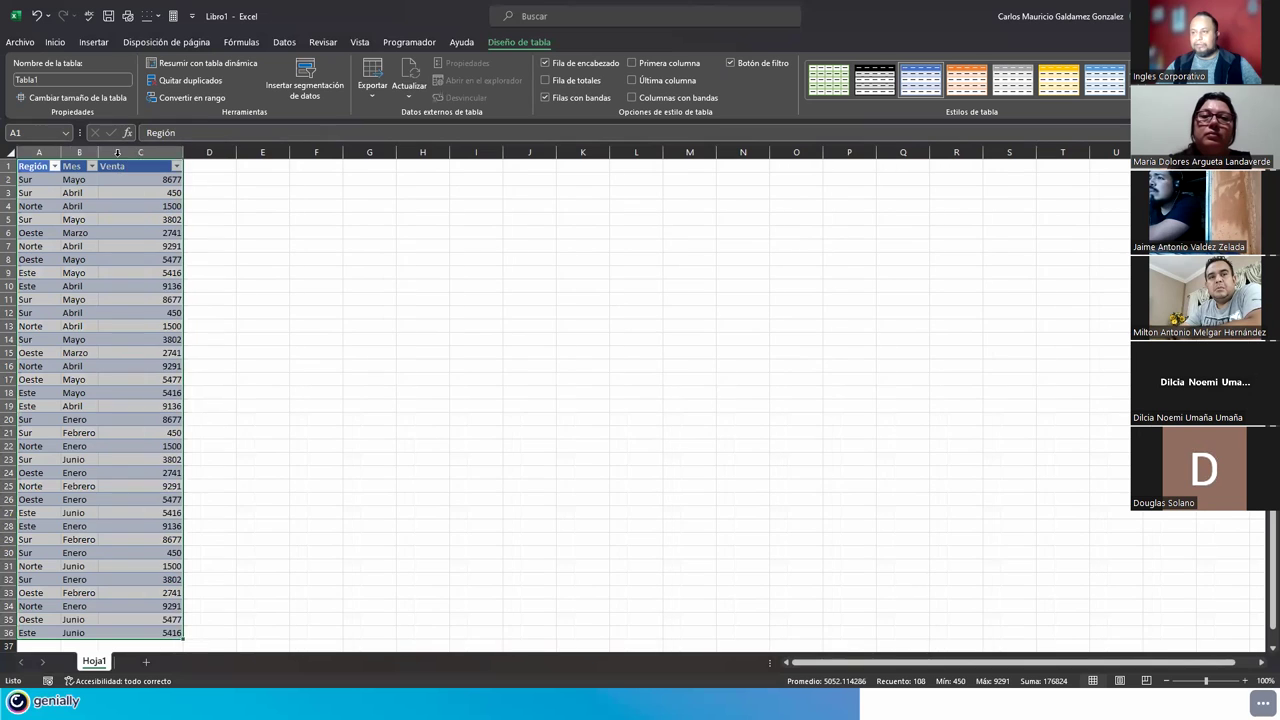
mouse_move(98, 152)
mouse_down()
mouse_move(131, 152)
mouse_move(102, 152)
mouse_up()
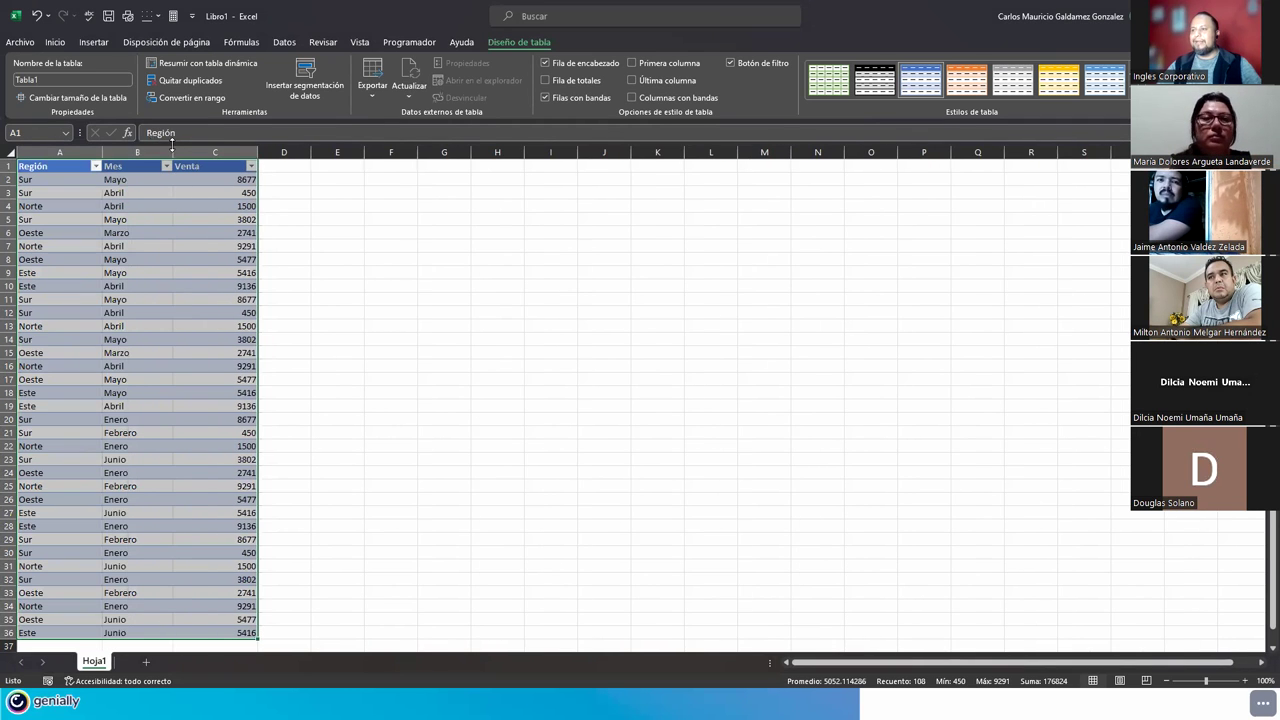
click(200, 296)
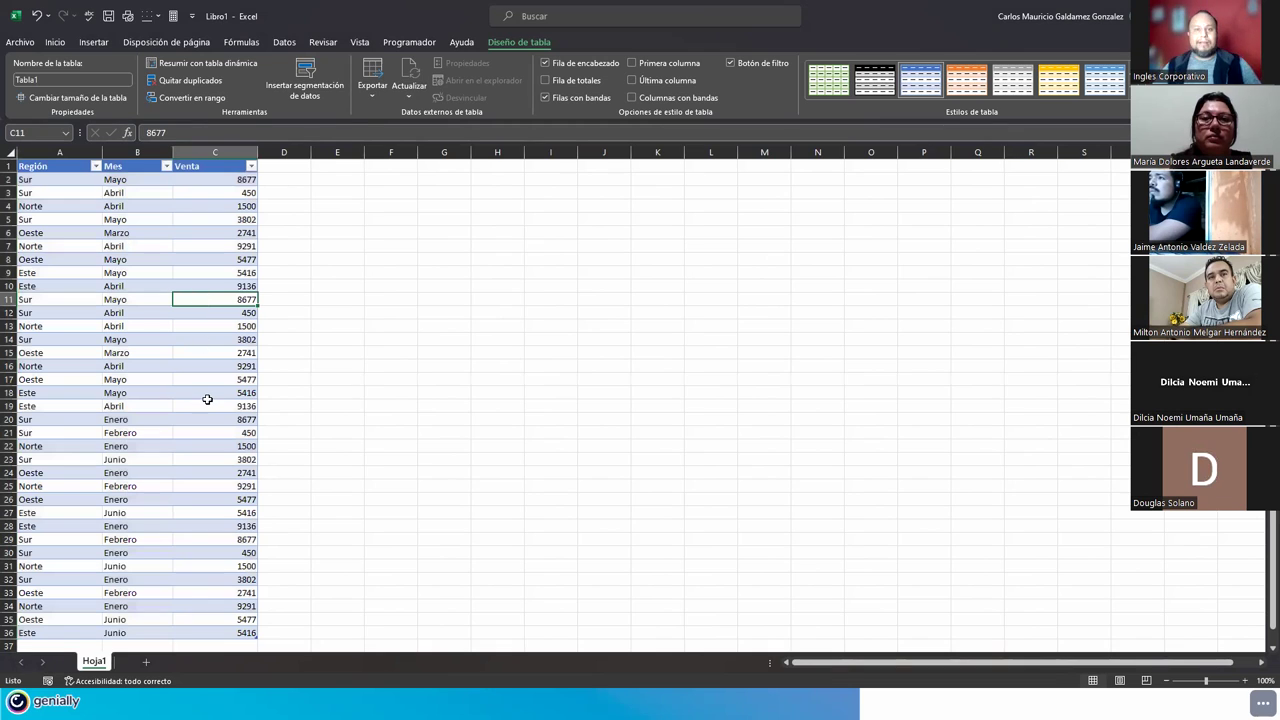
Insert a pivot table based on Tabla1 in the existing worksheet at Hoja1 cell E2
click(330, 179)
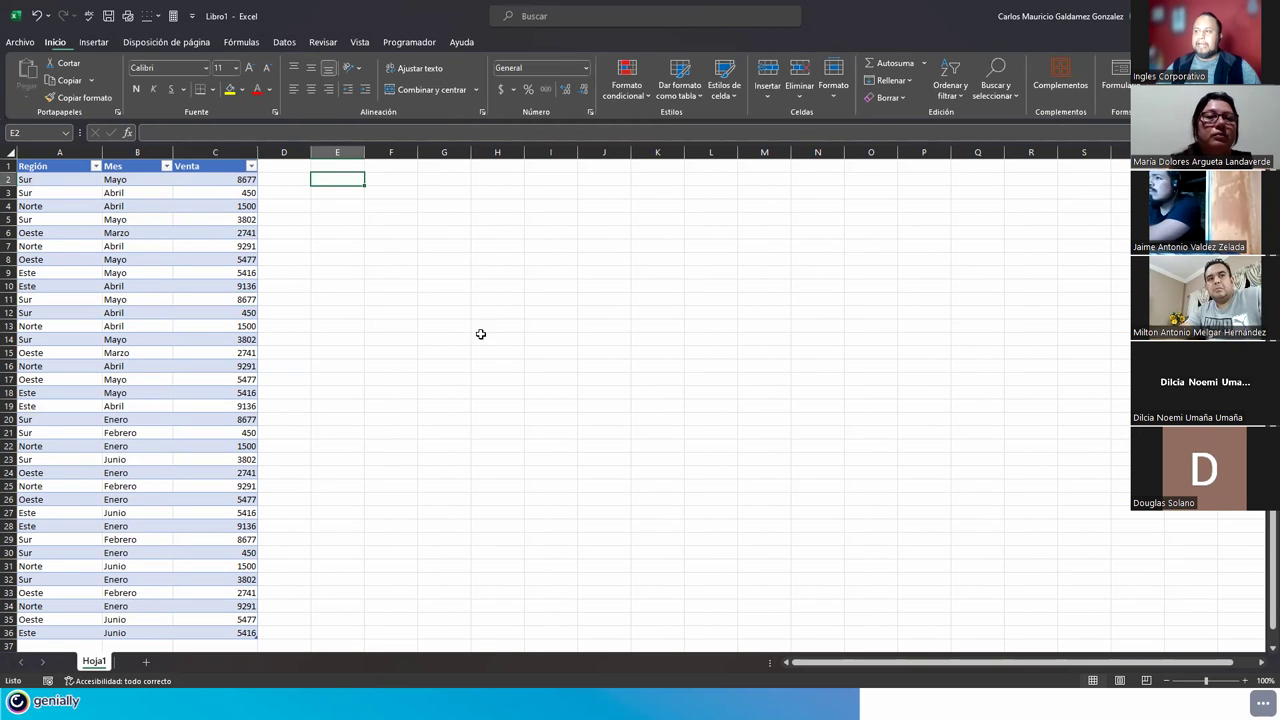
click(93, 43)
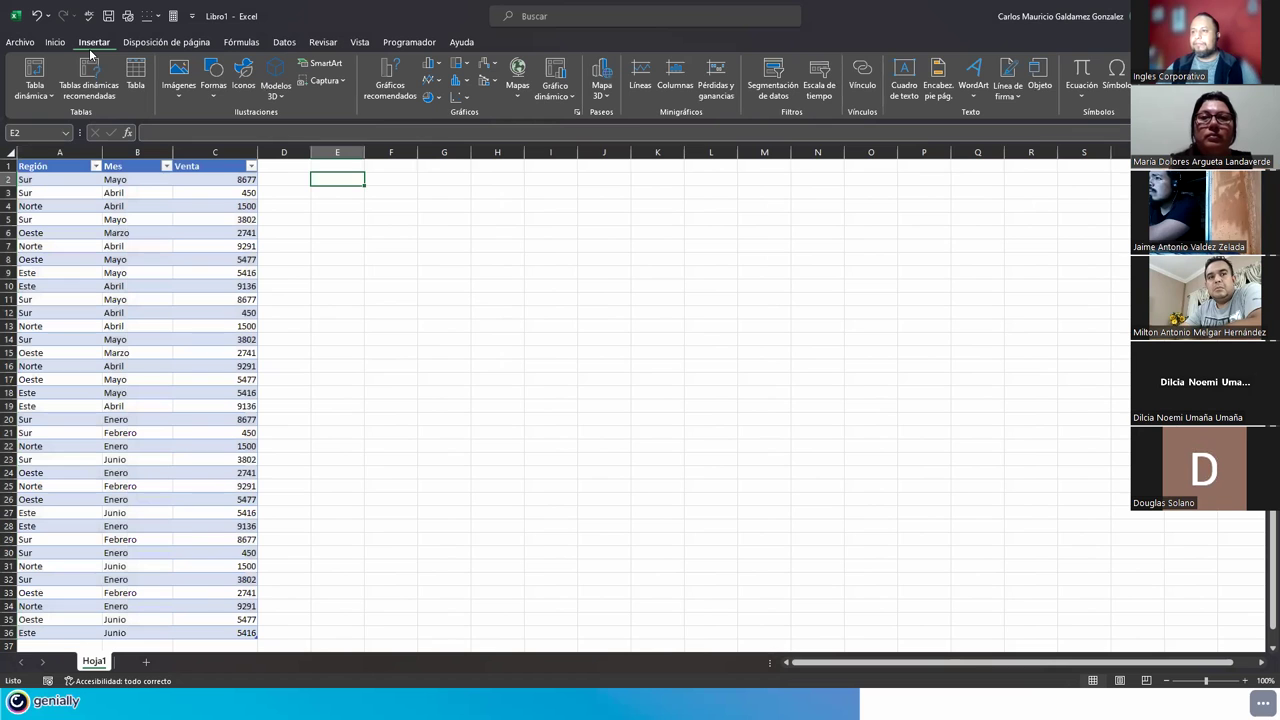
click(35, 75)
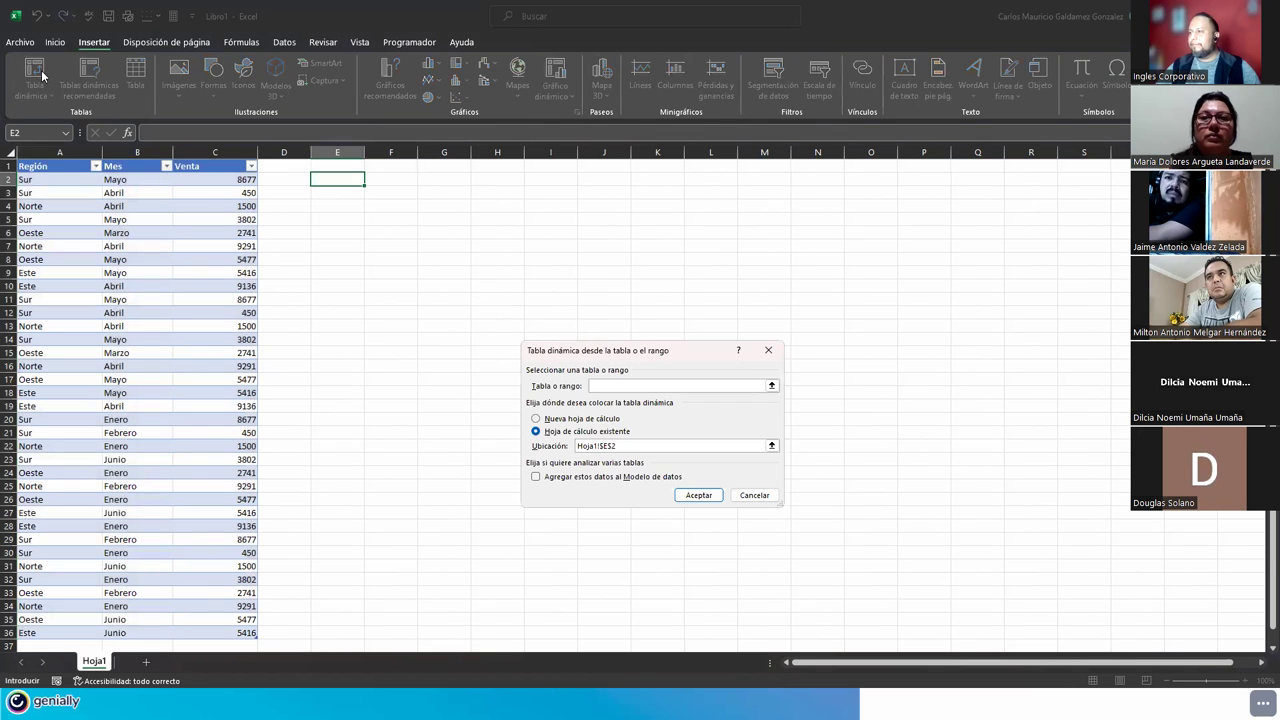
click(648, 386)
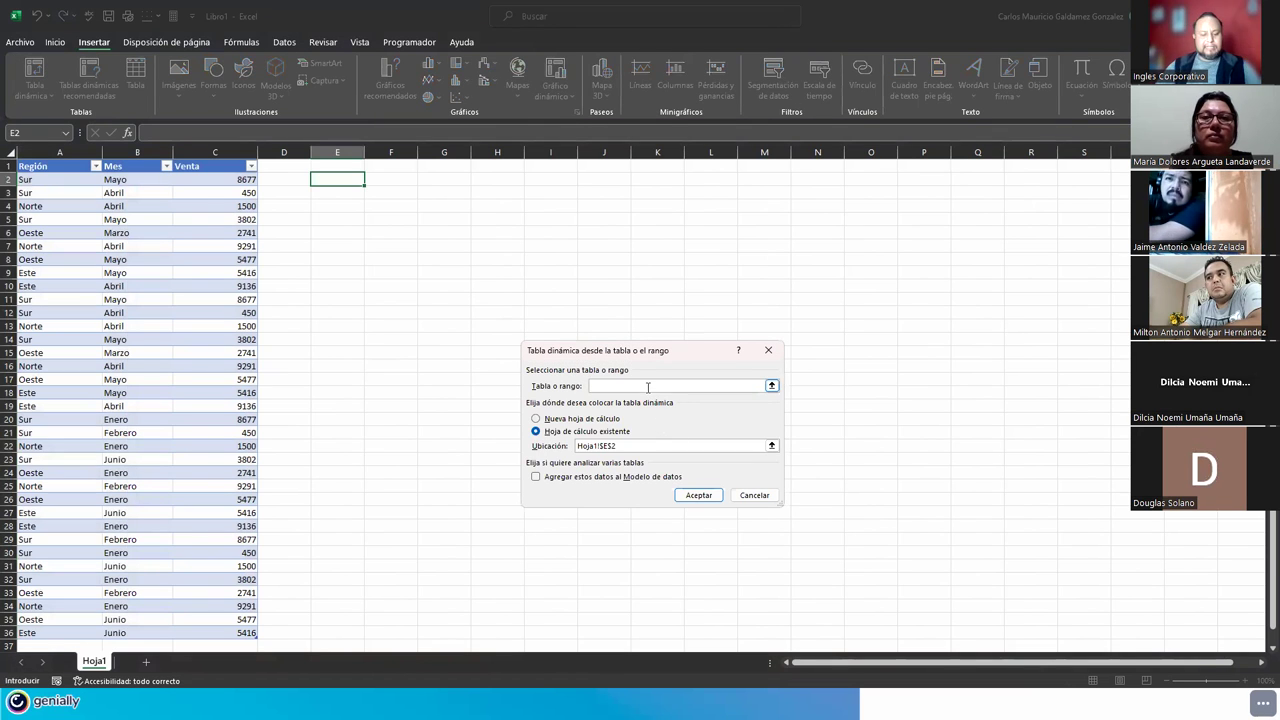
text(Tabla1)
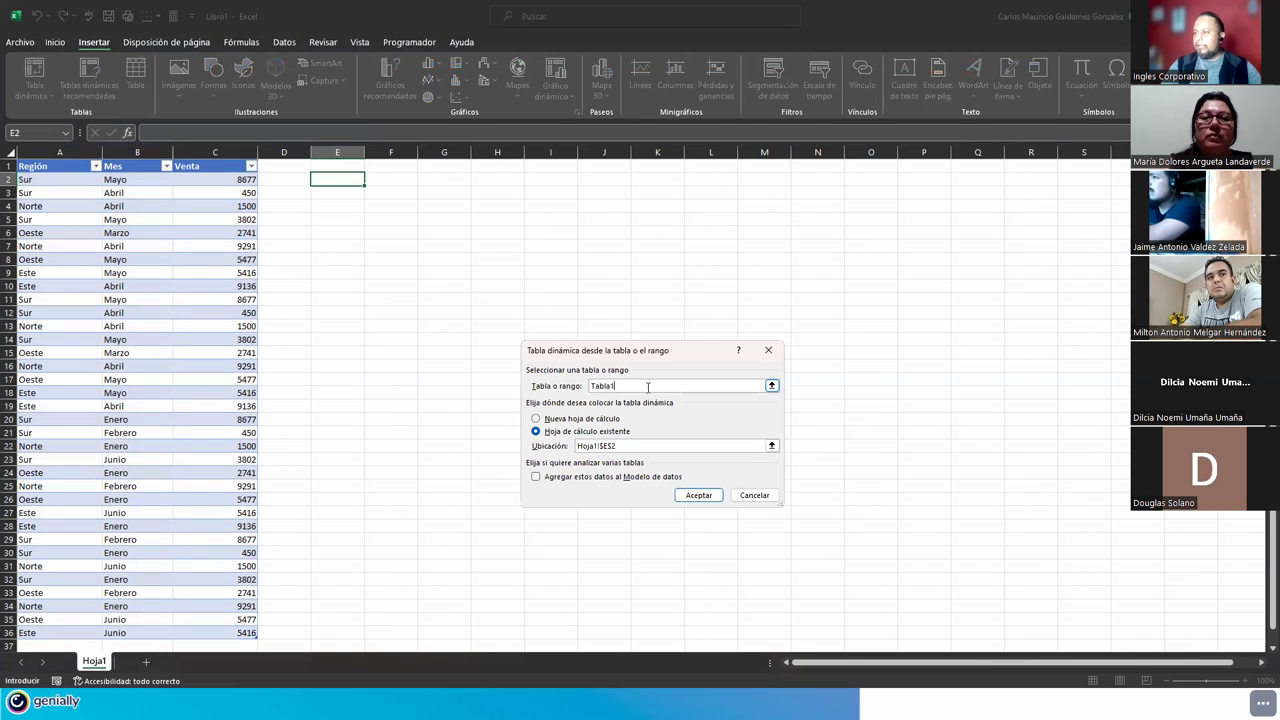
key(Tab)
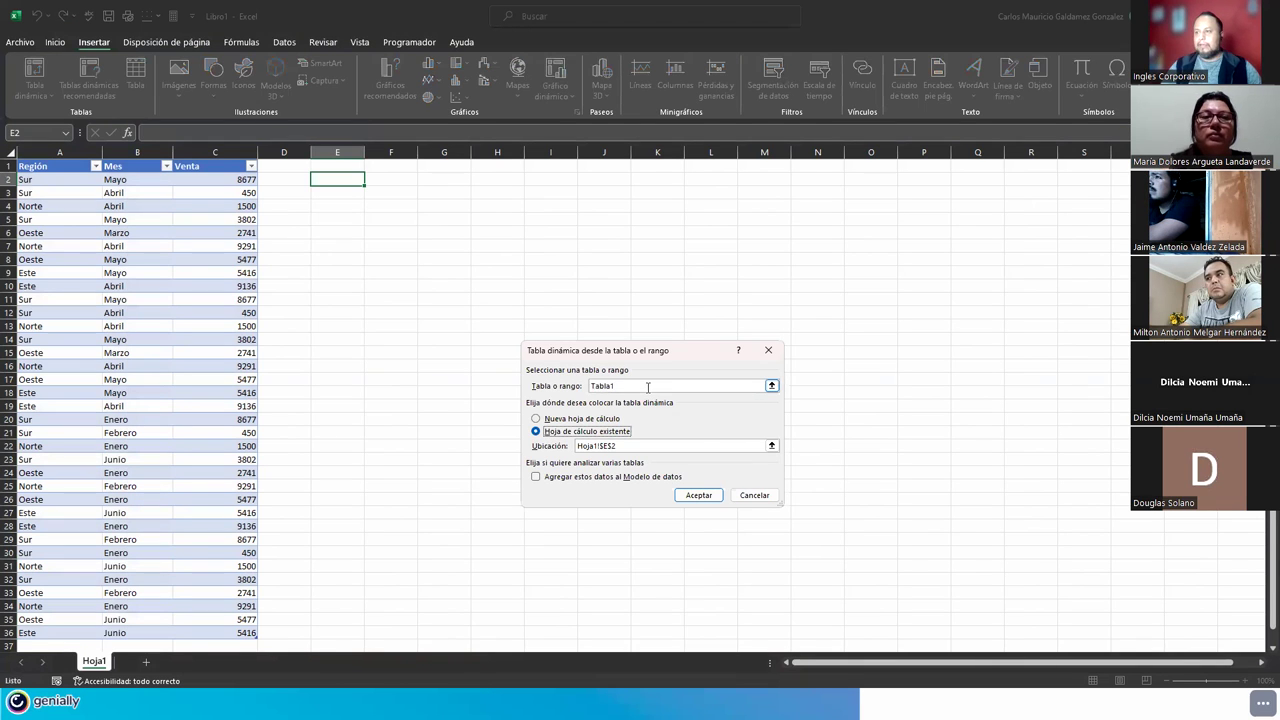
click(647, 387)
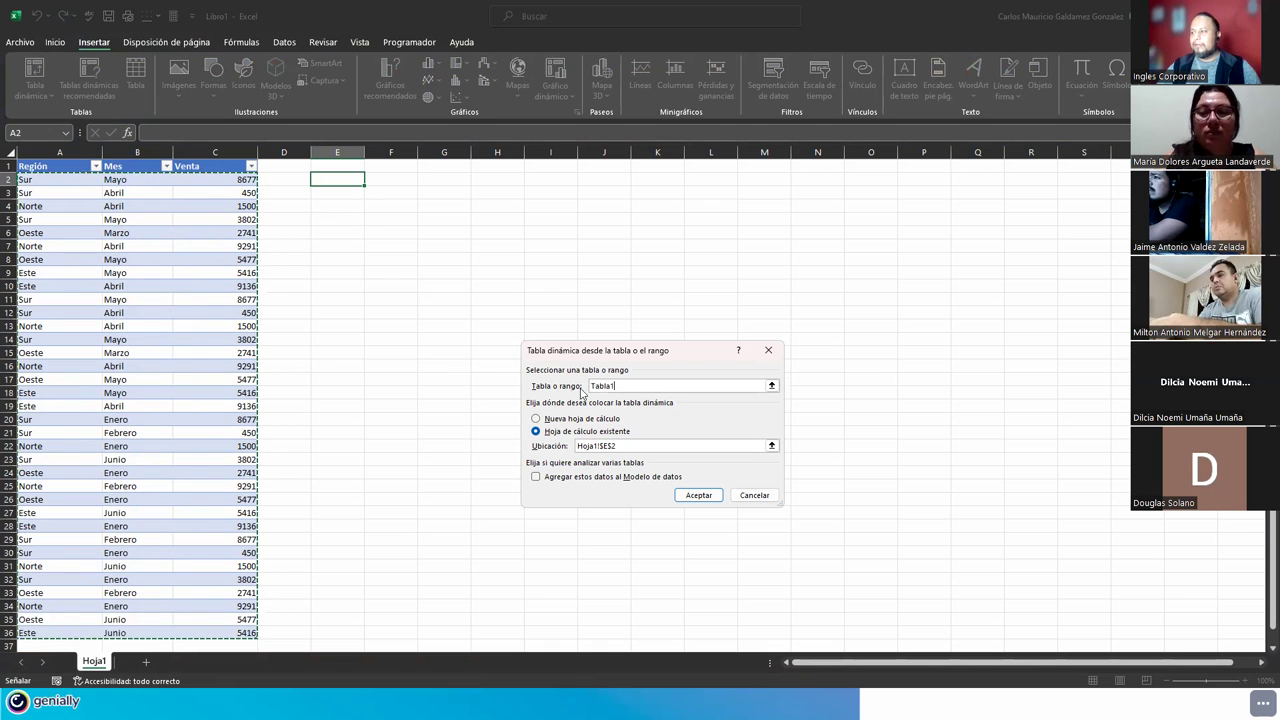
click(650, 445)
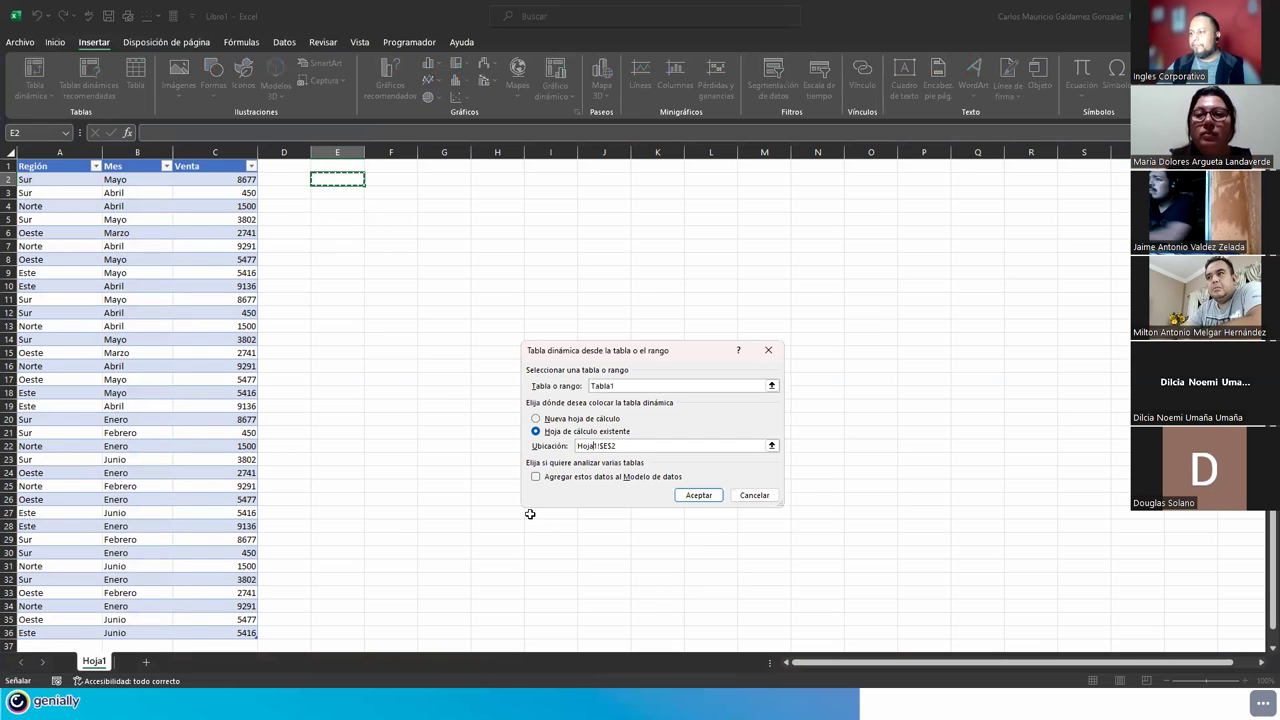
click(696, 495)
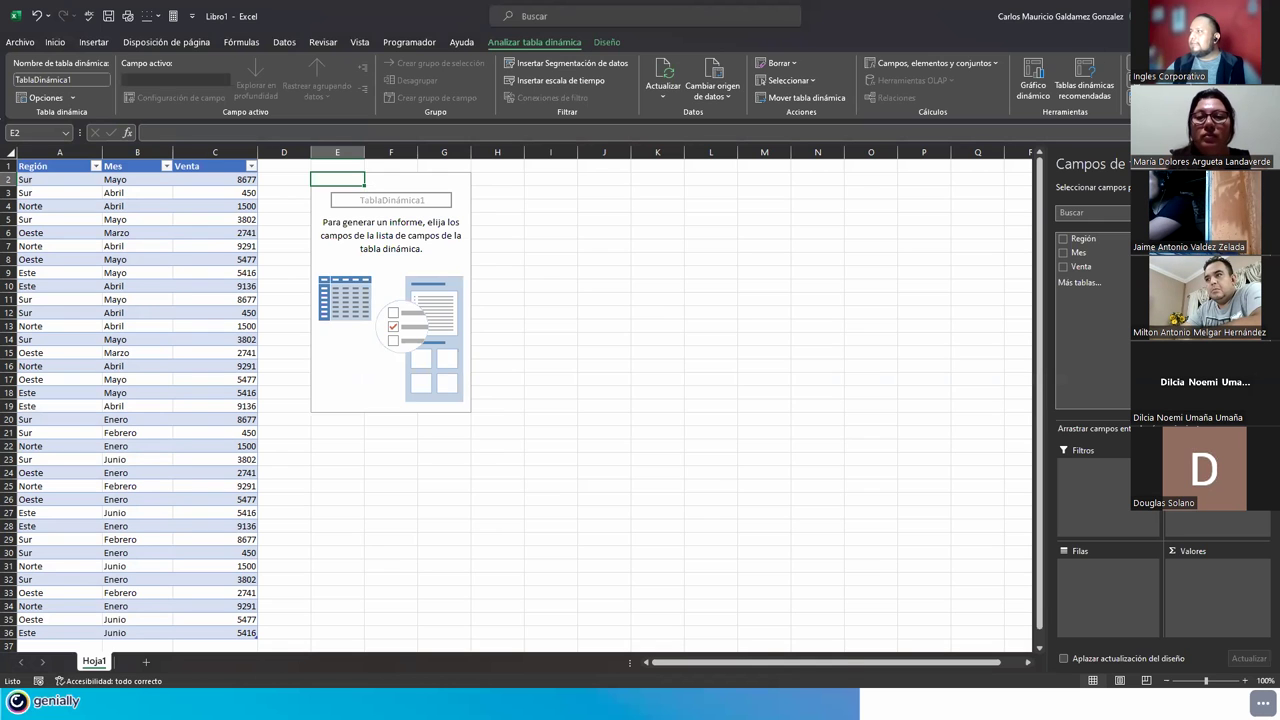
Switch to the Genially presentation, consult the slide with the example pivot table and chart, and return to the Excel workbook
key(alt+Tab)
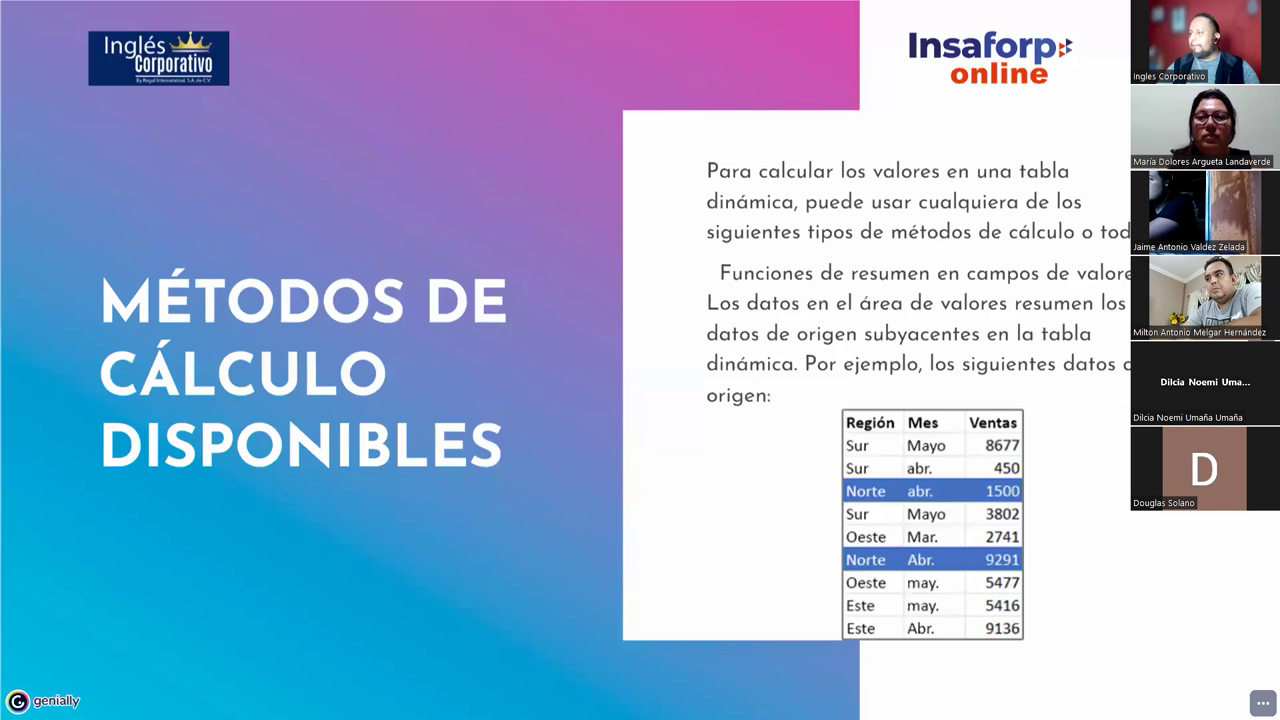
key(Right)
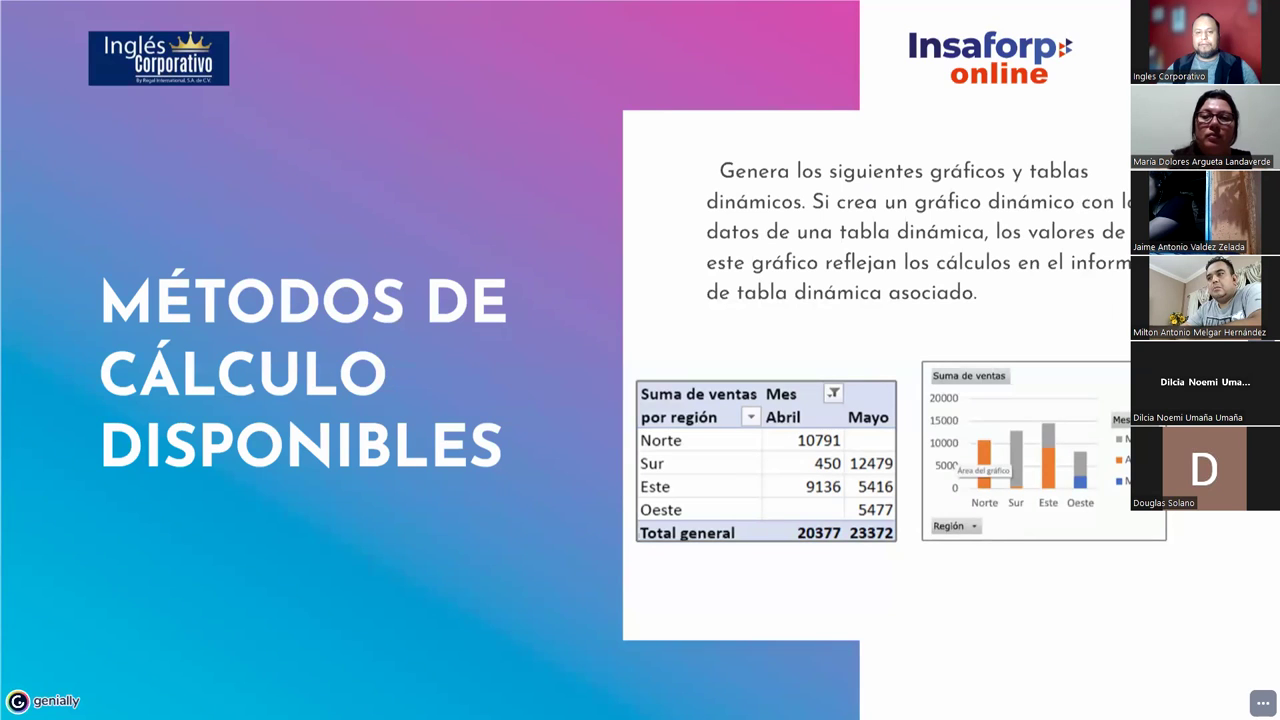
key(alt+Tab)
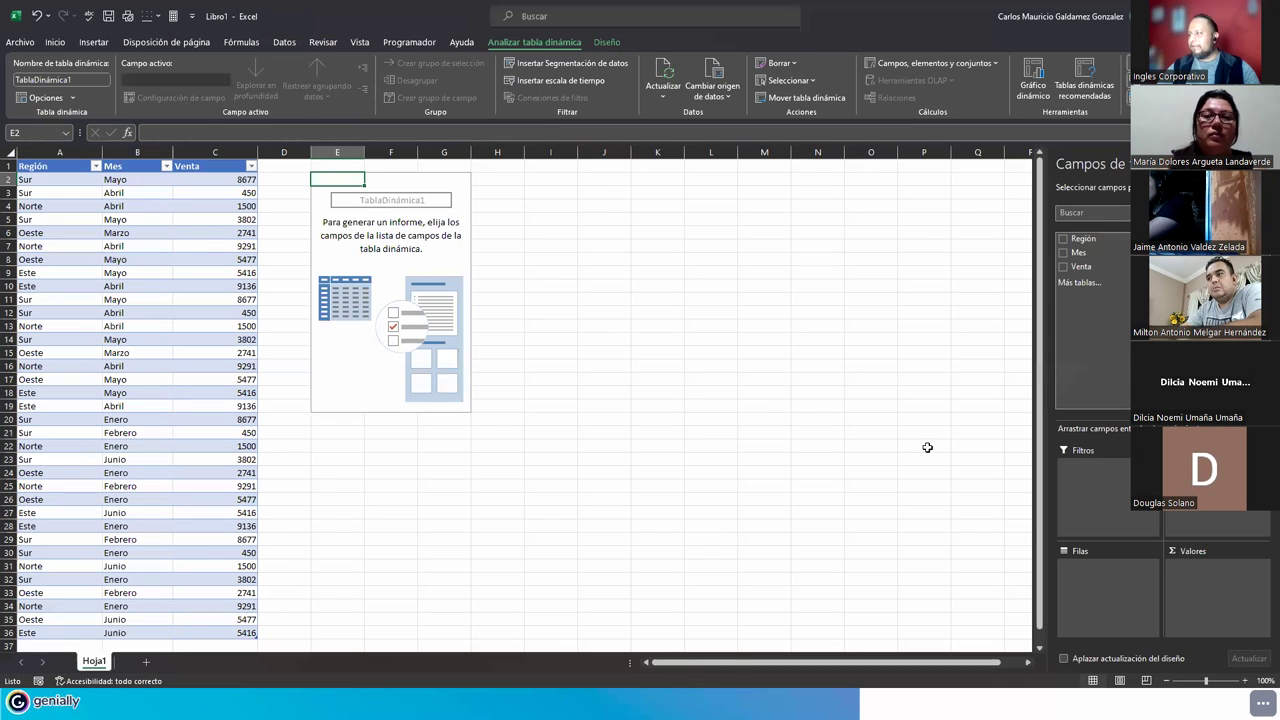
Build the pivot table with Región as rows, Mes as columns and the sum of Venta as values
drag(1080, 238, 1100, 570)
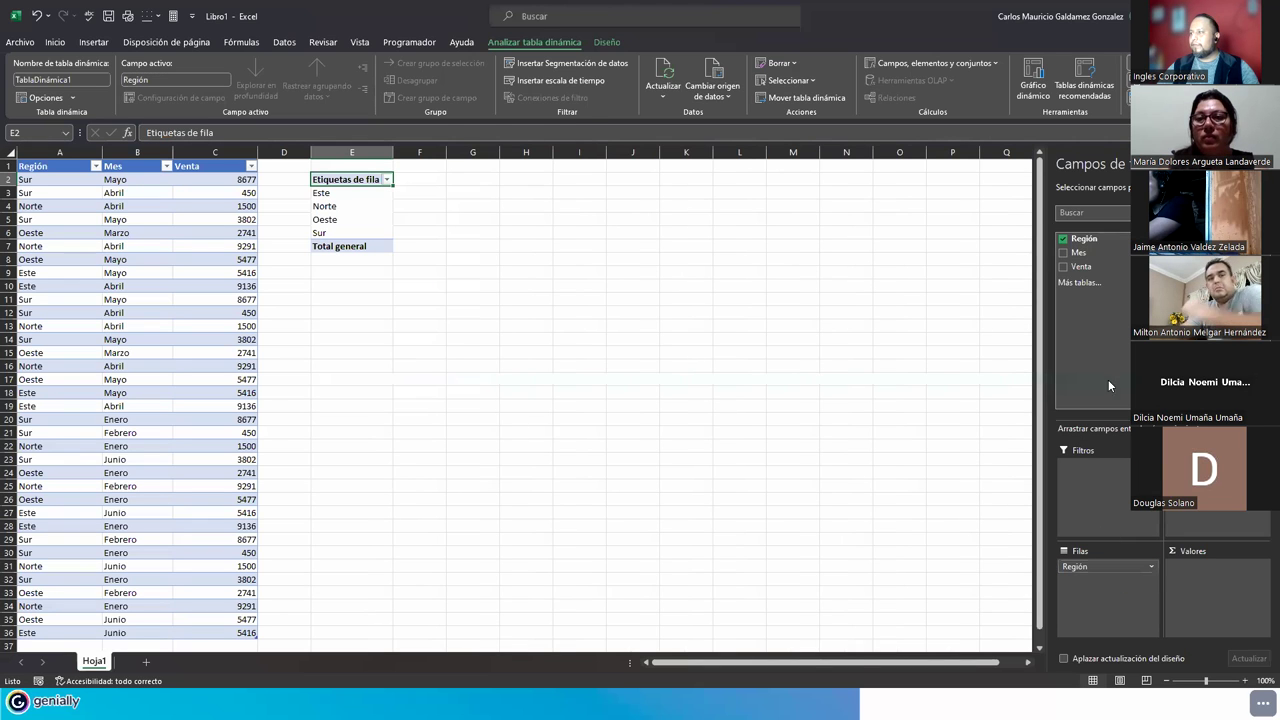
drag(1078, 252, 1200, 490)
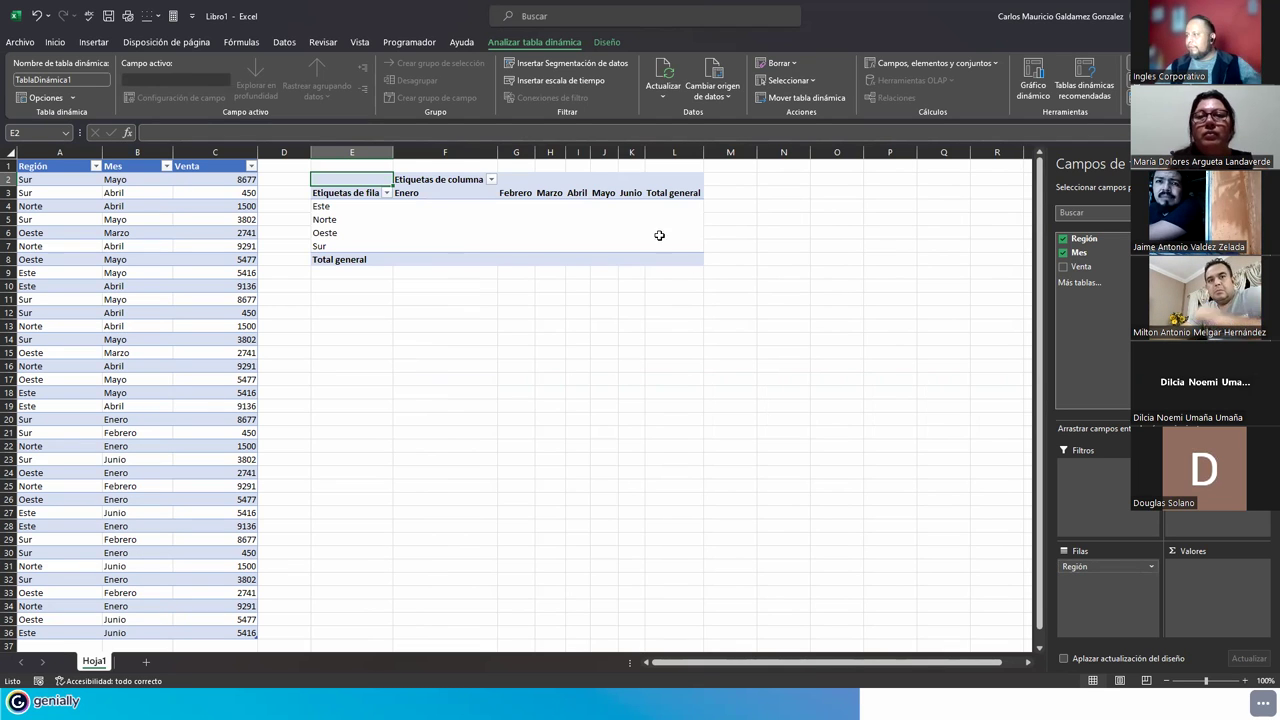
drag(1086, 270, 1204, 588)
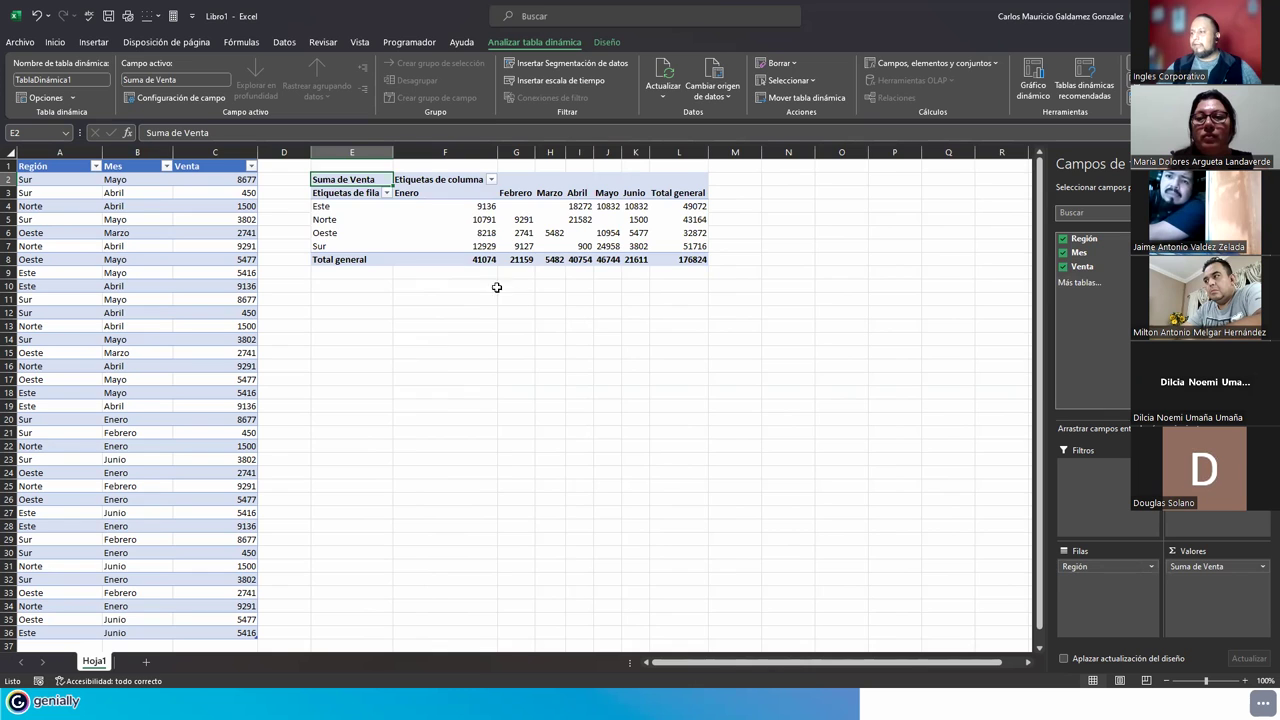
Format the pivot table amounts and totals in F4:L8 as accounting currency in dollars and look over the region and month figures
ctrl+scroll(477, 275, up, 1)
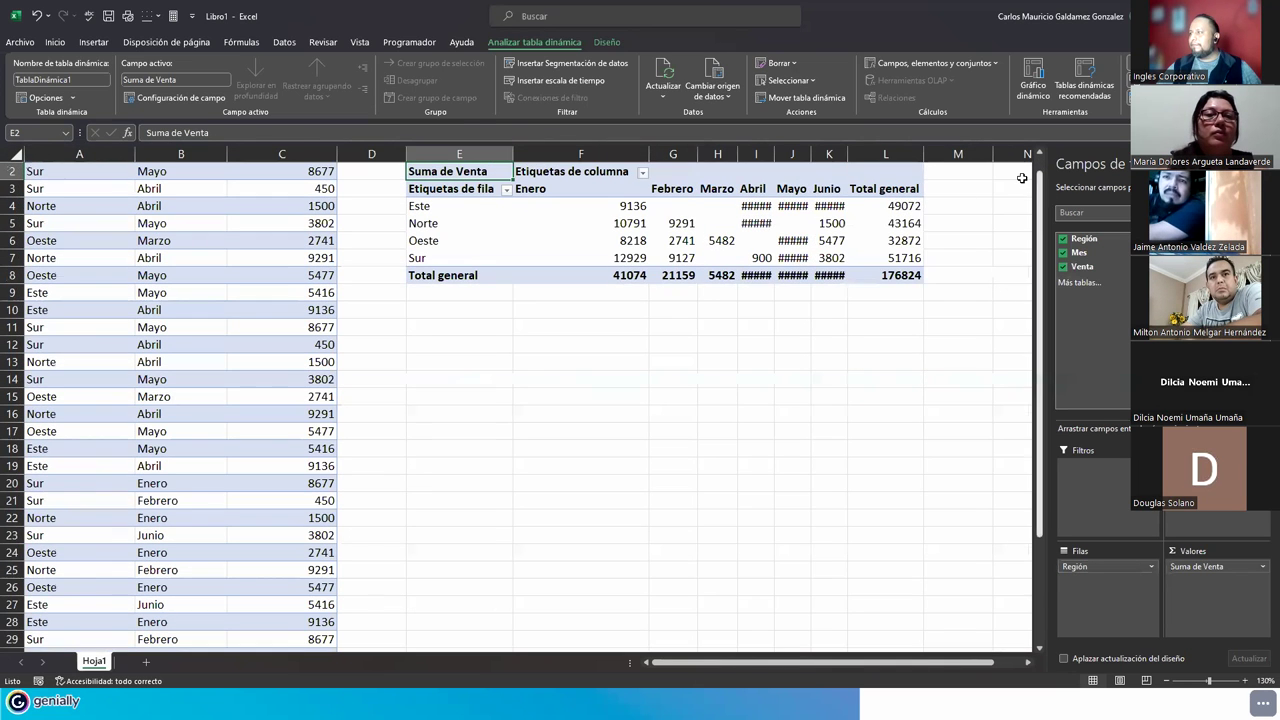
scroll(1022, 178, up, 1)
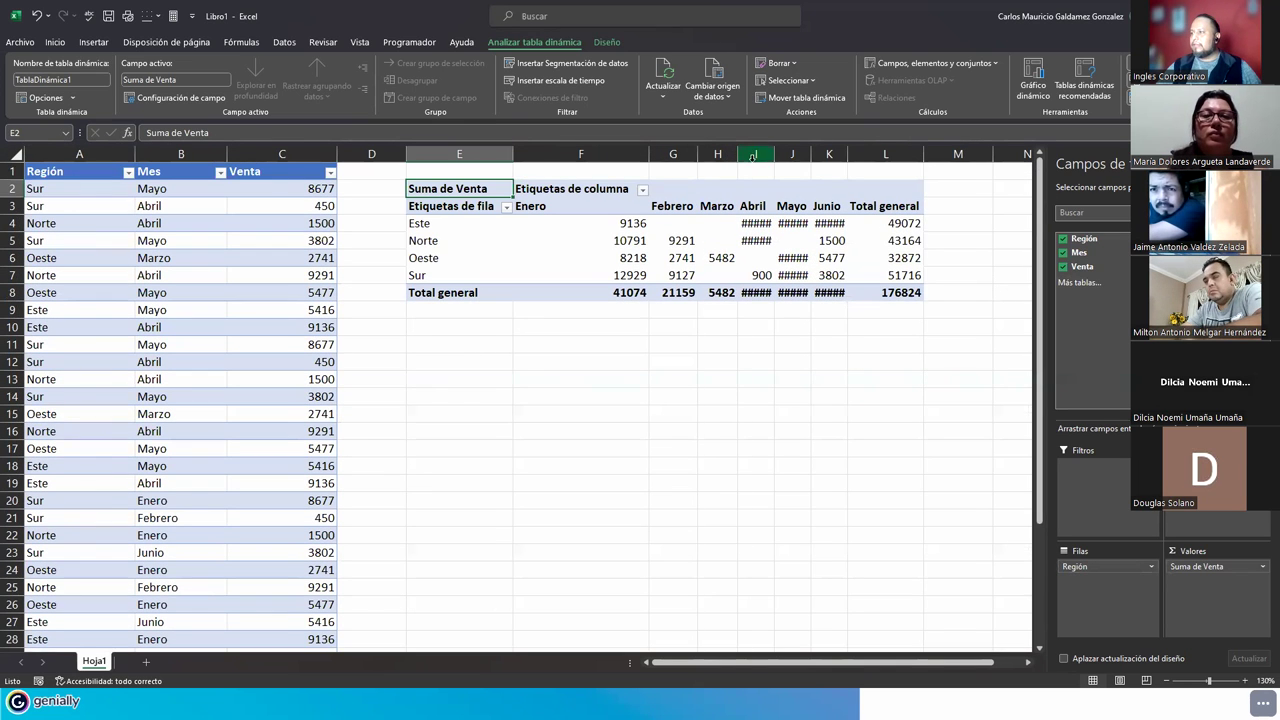
click(597, 226)
drag(597, 226, 895, 295)
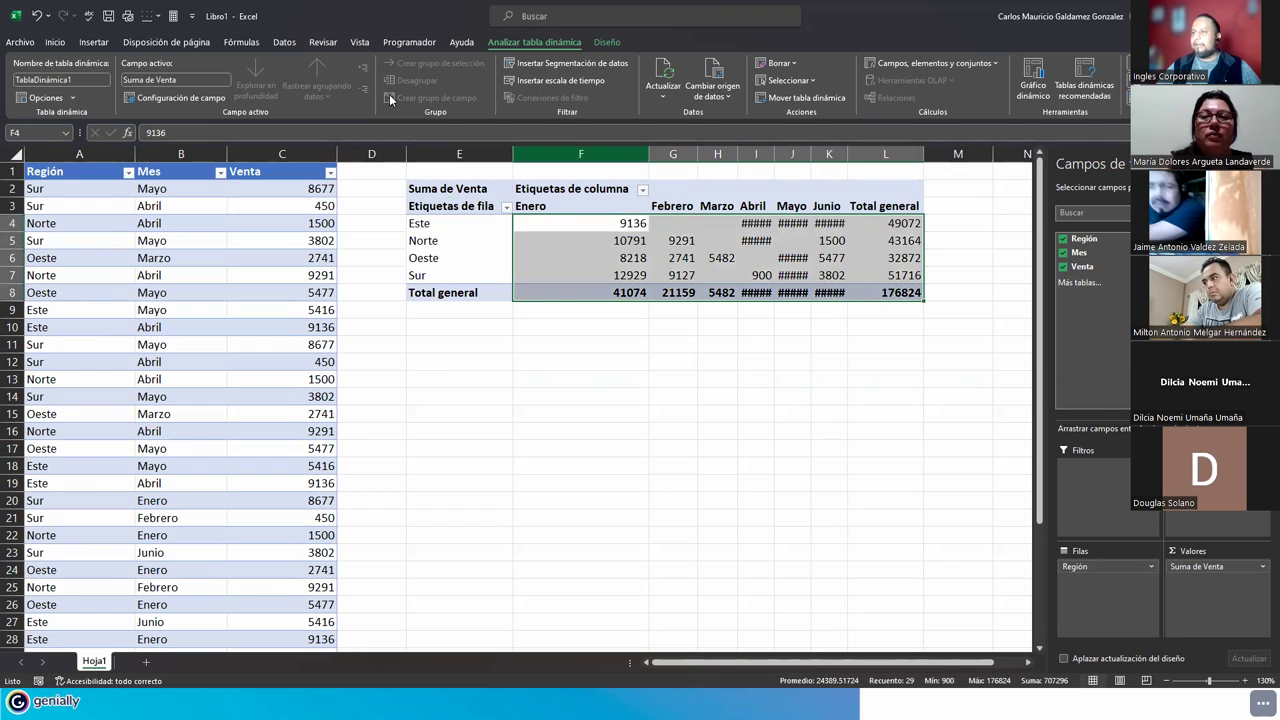
click(56, 46)
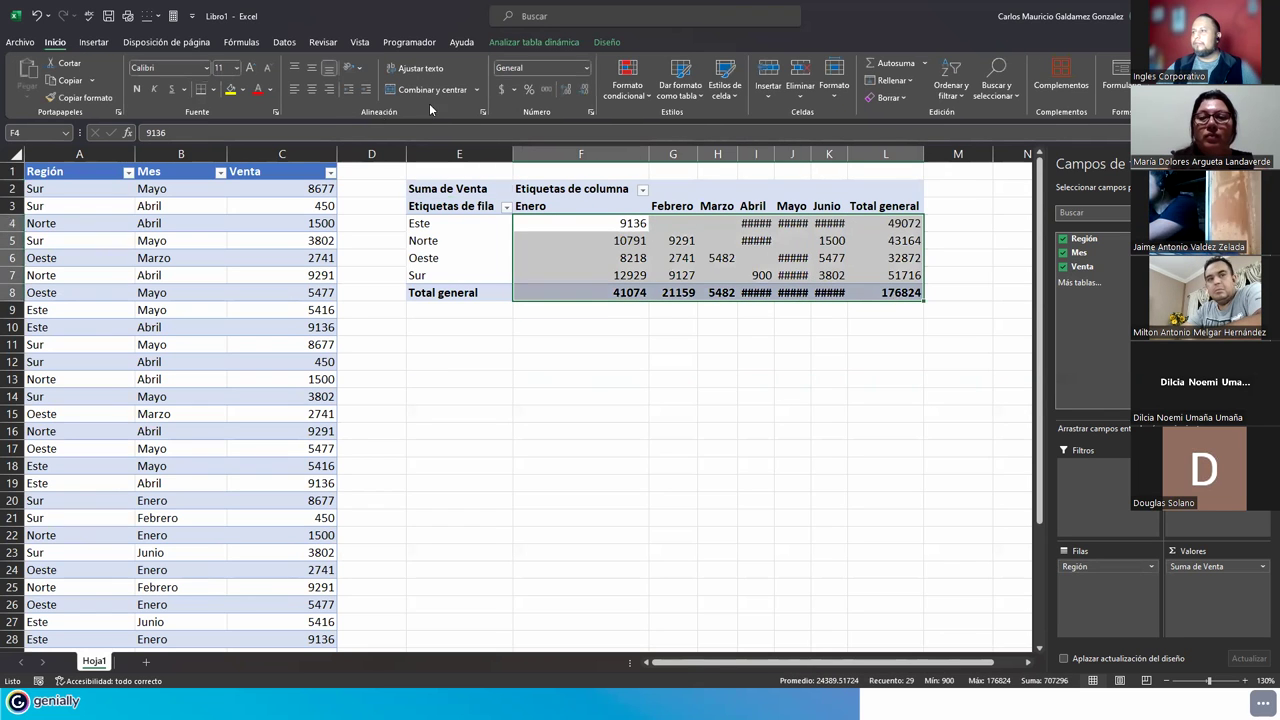
click(502, 90)
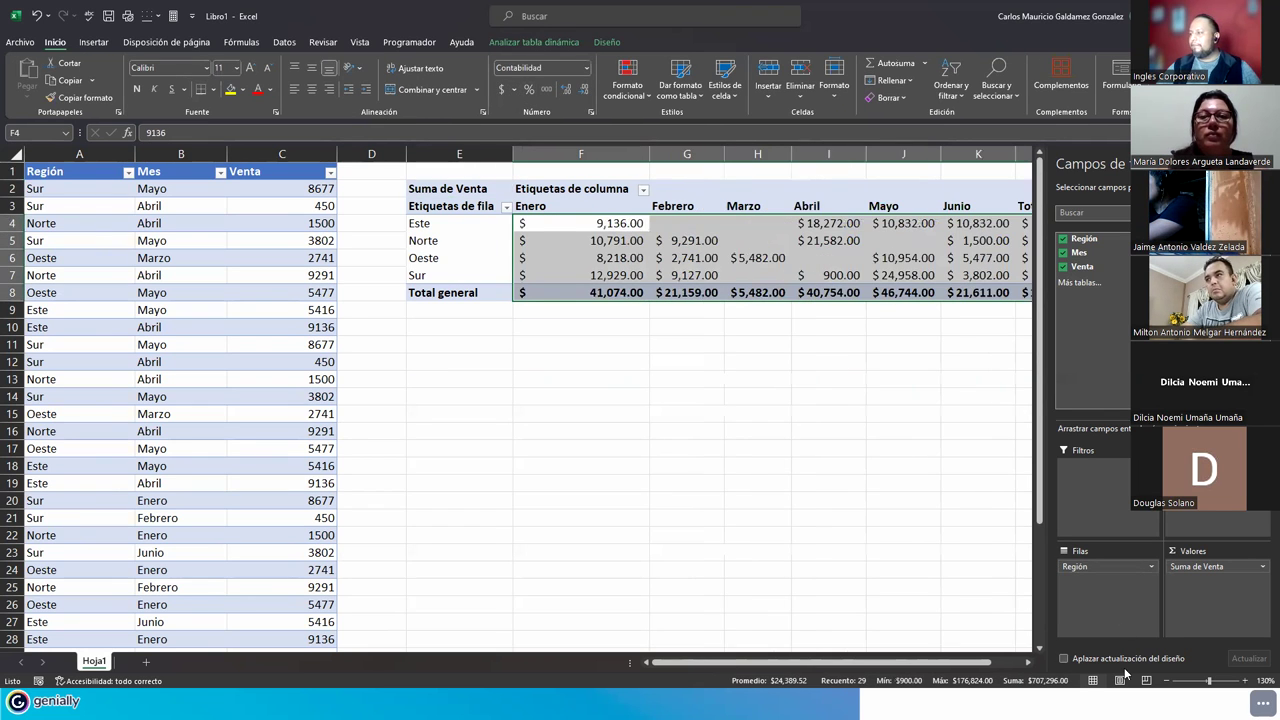
click(1027, 662)
click(548, 276)
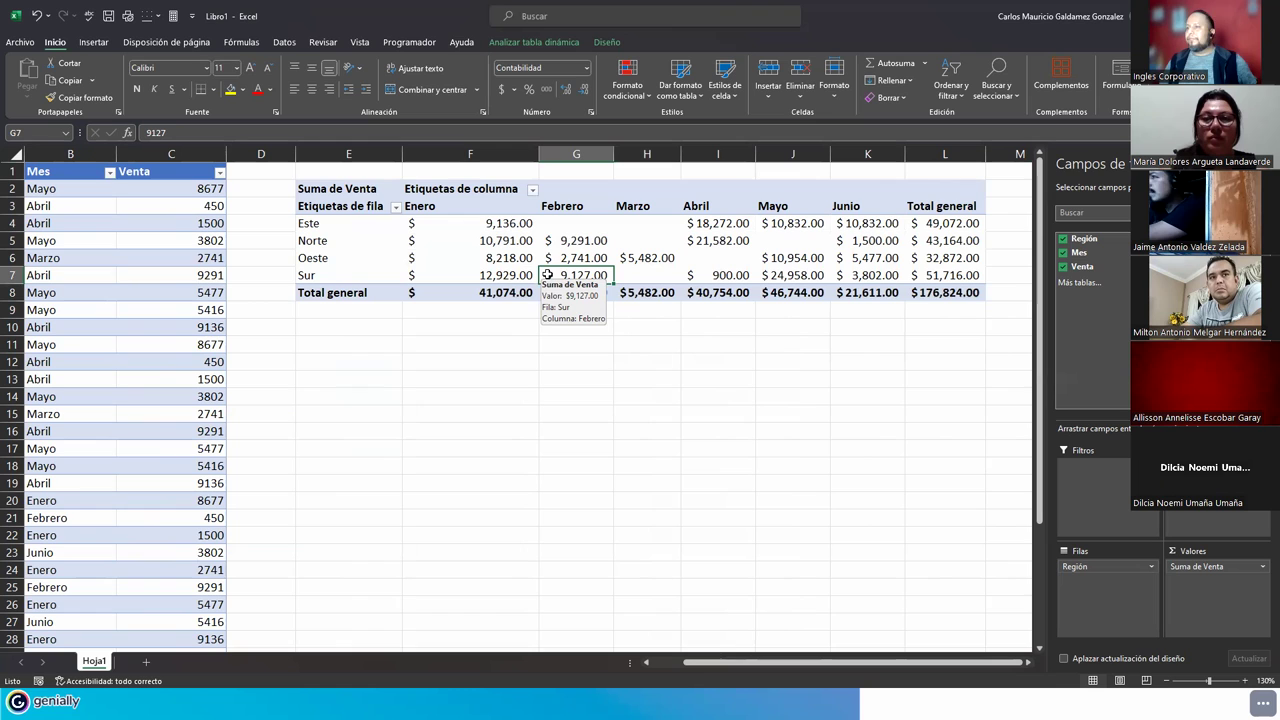
click(515, 247)
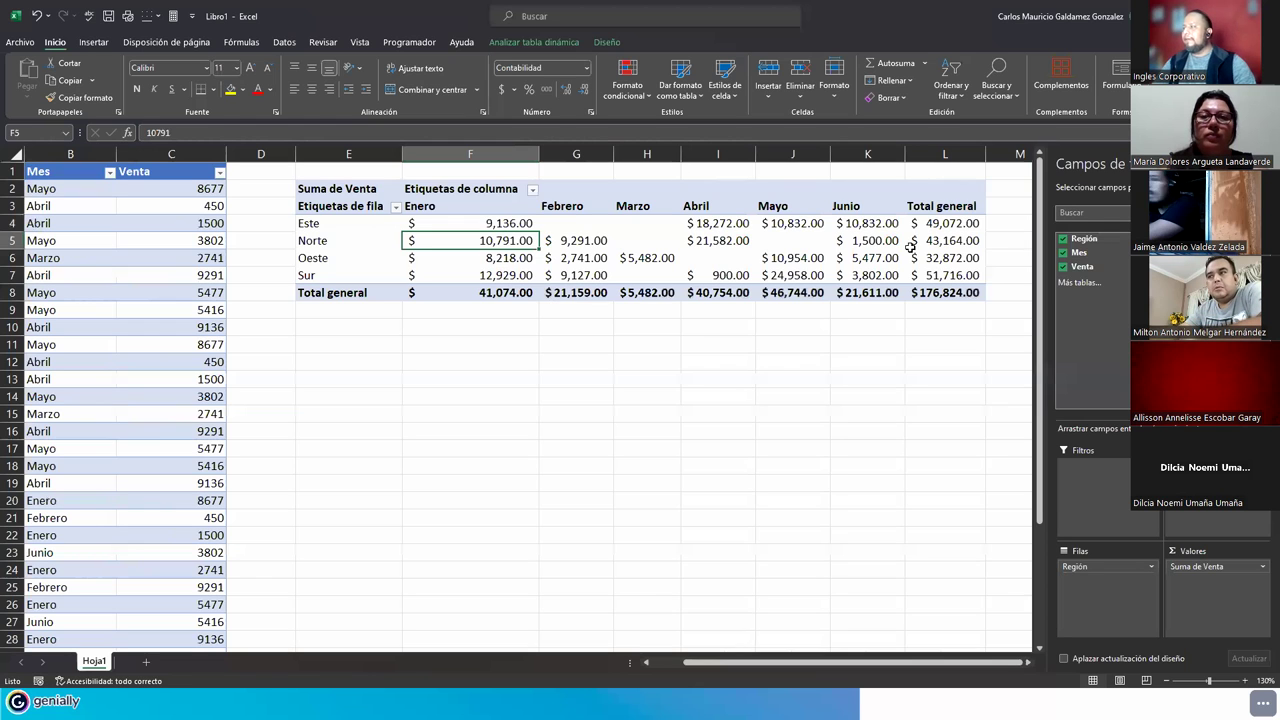
Move the Región field from the rows to the report filter and filter the pivot table to the Este region
drag(1098, 238, 1105, 479)
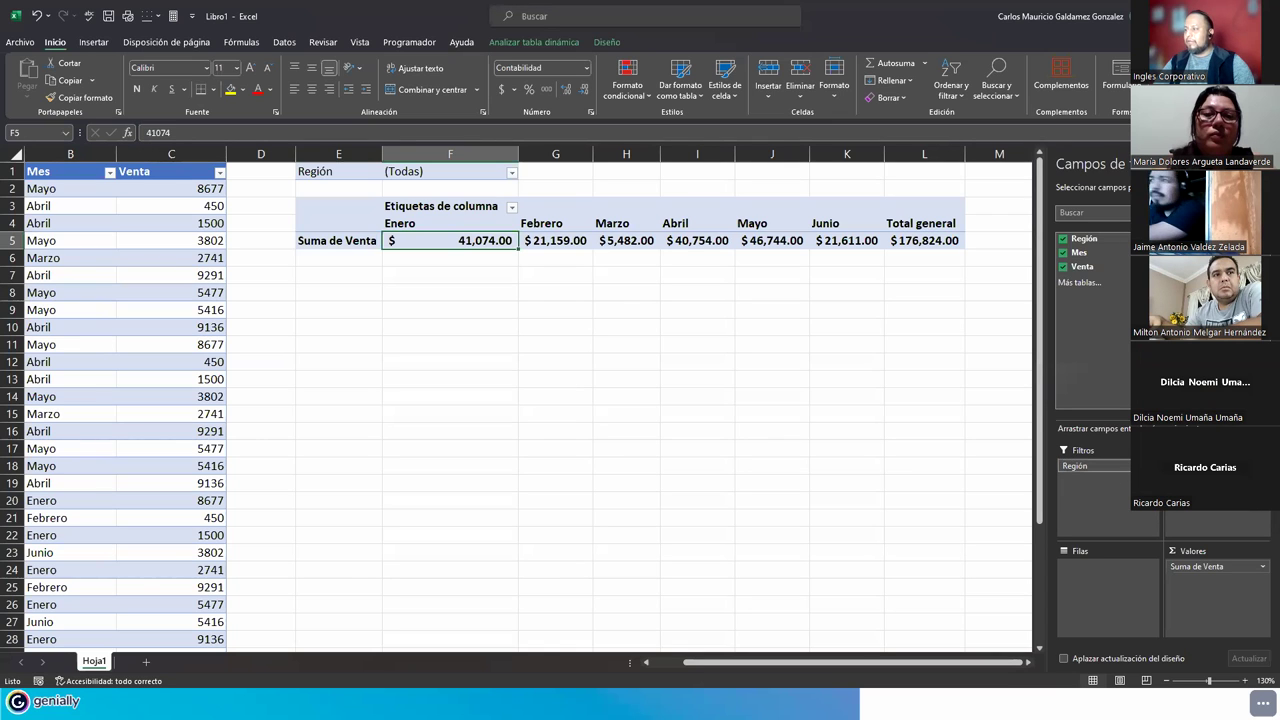
click(1095, 466)
key(Escape)
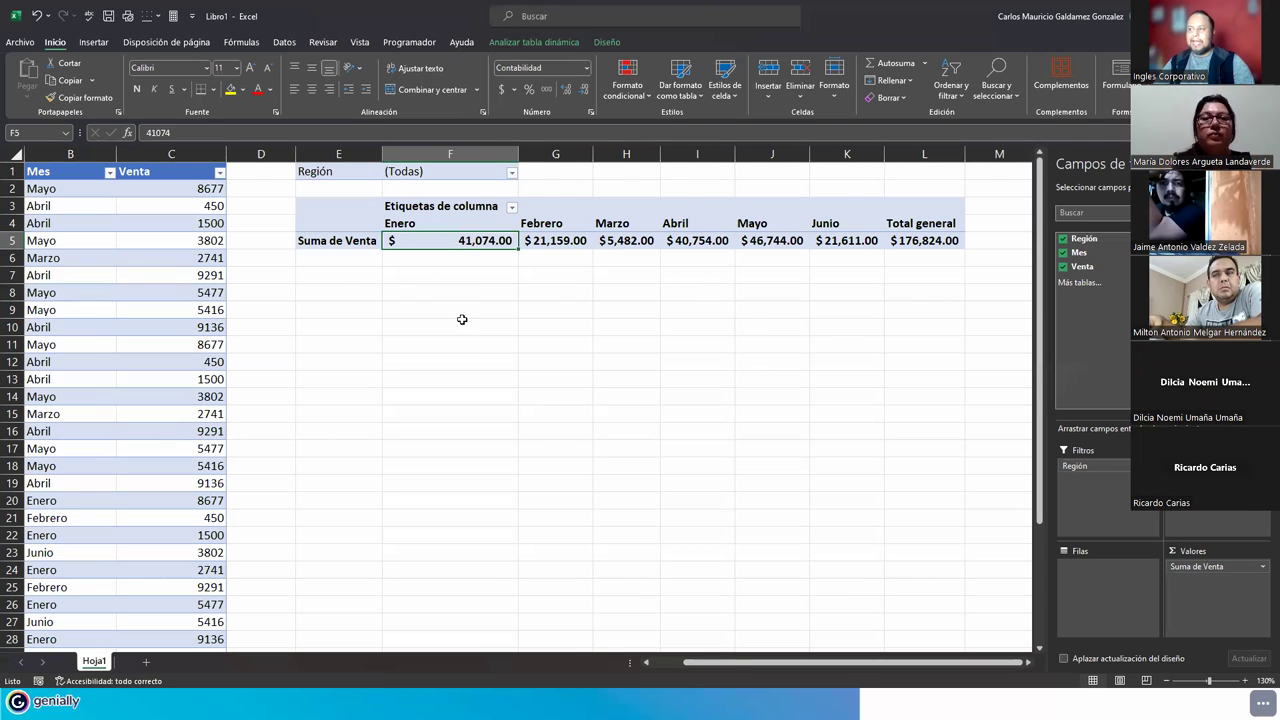
click(511, 174)
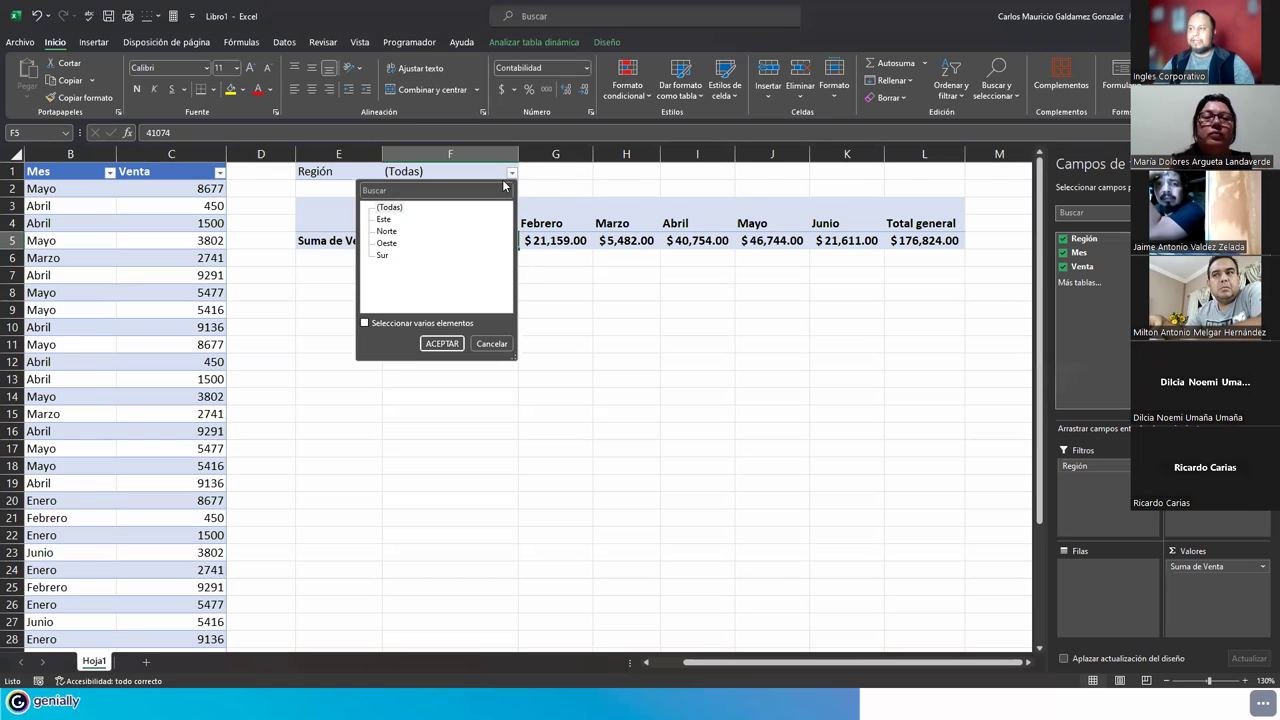
click(385, 220)
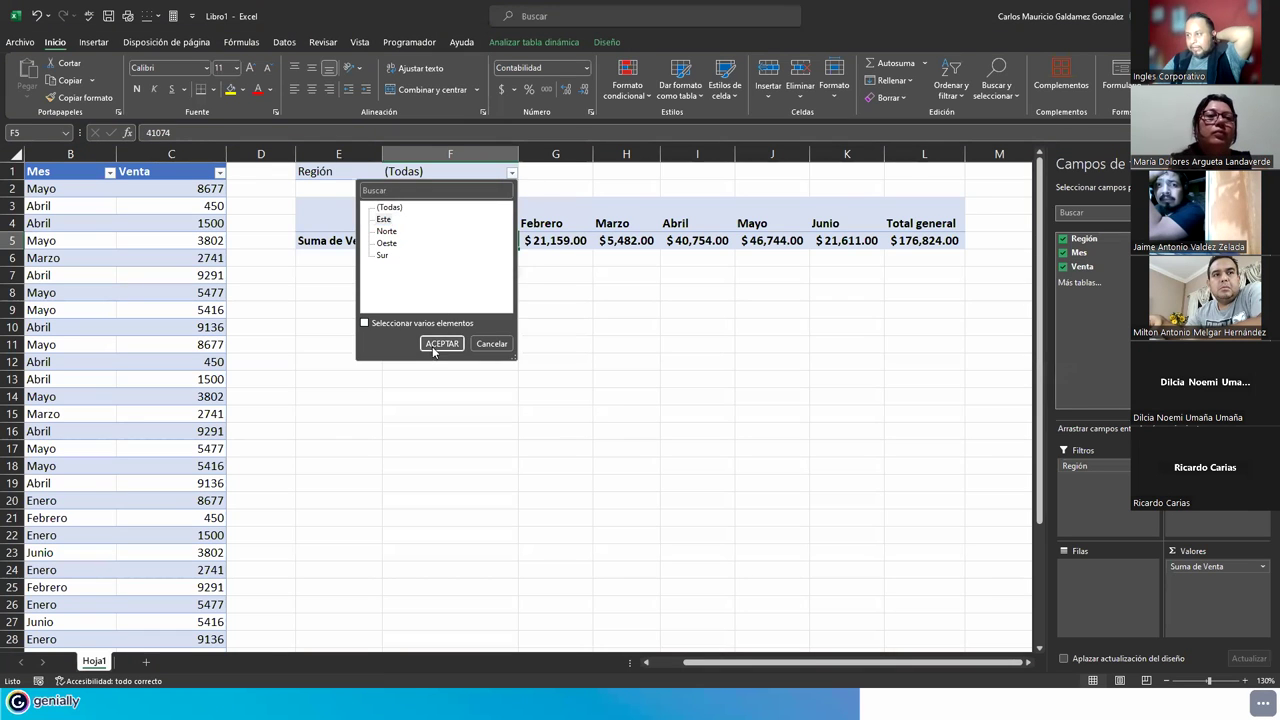
click(440, 344)
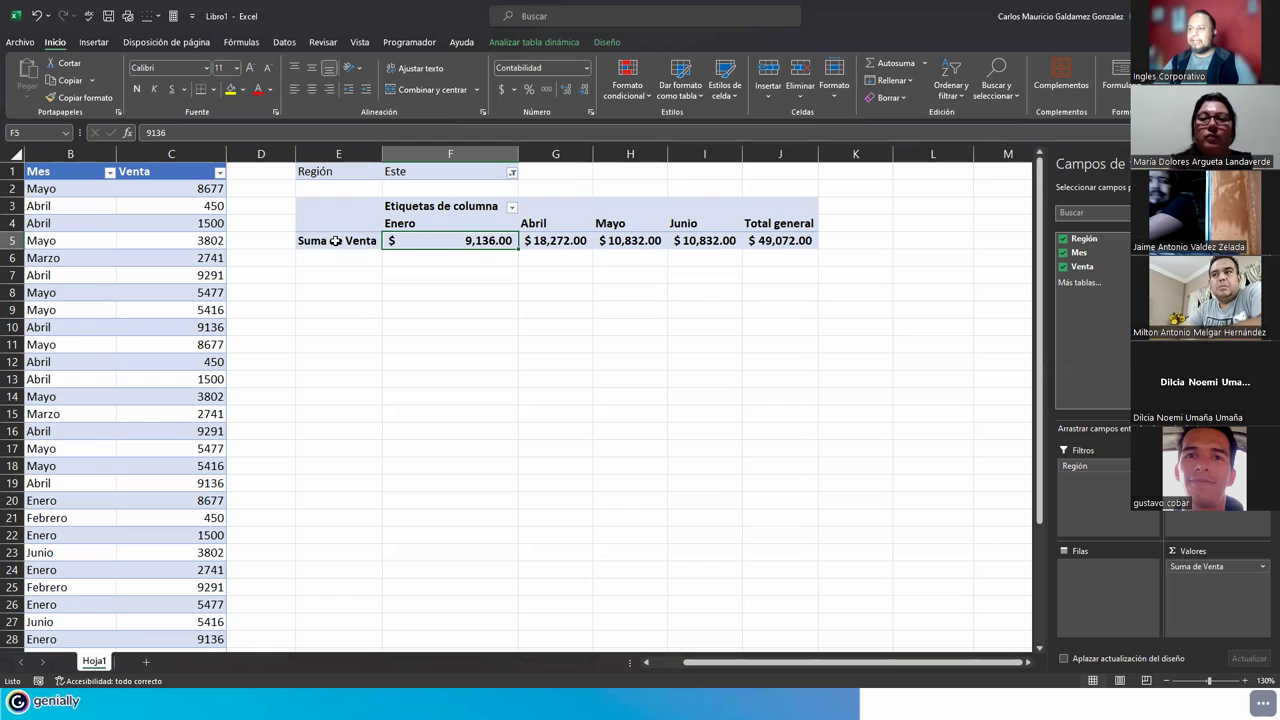
Filter the pivot table to the Norte region with the Región report filter
click(511, 207)
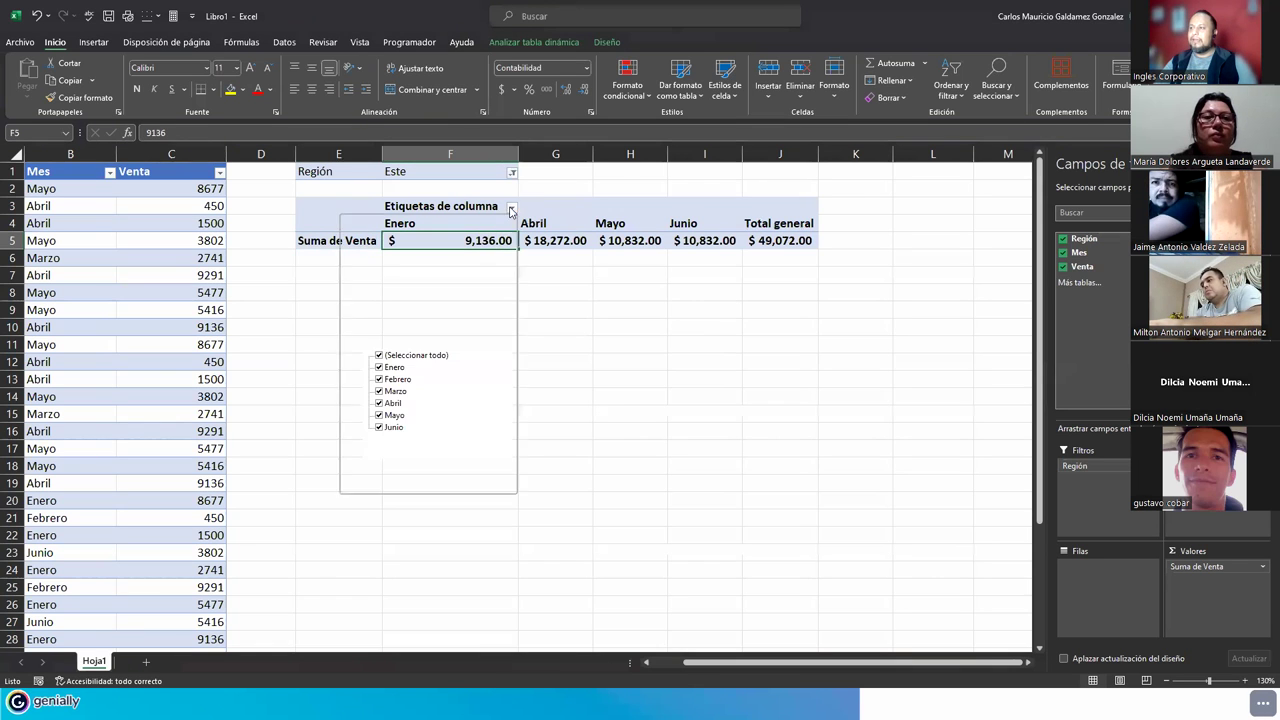
click(511, 172)
click(511, 172)
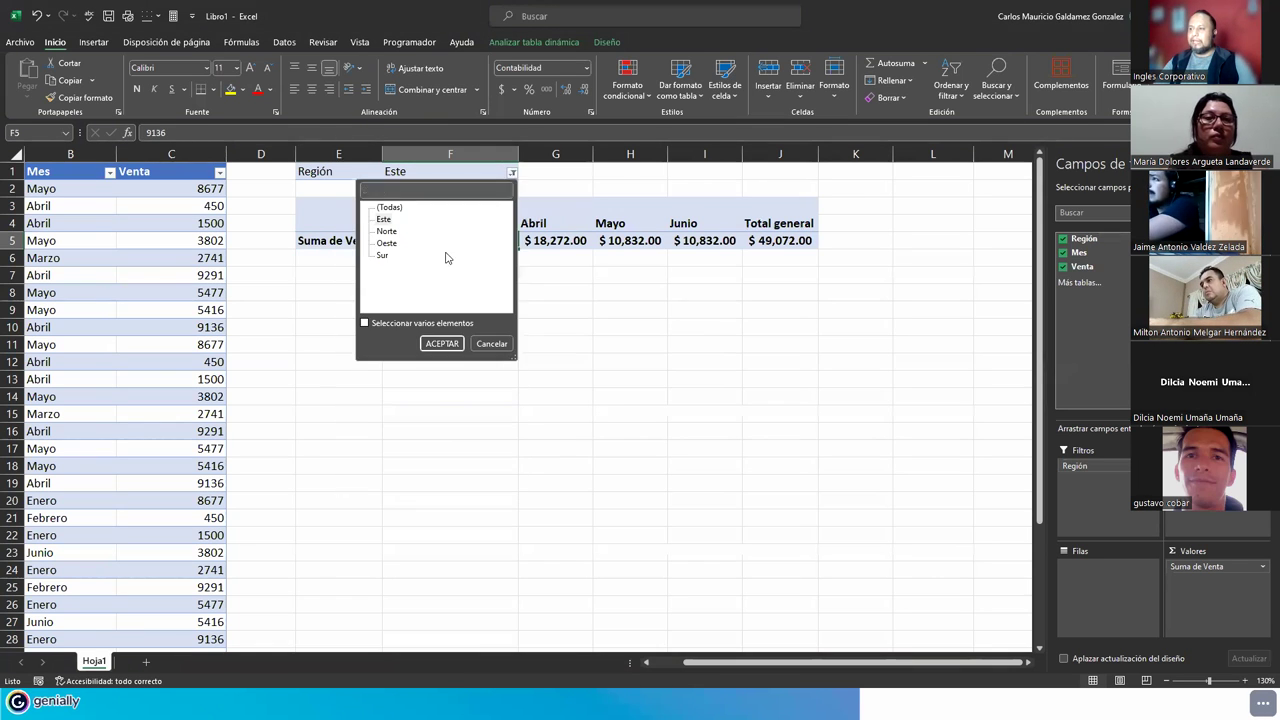
click(385, 219)
click(441, 343)
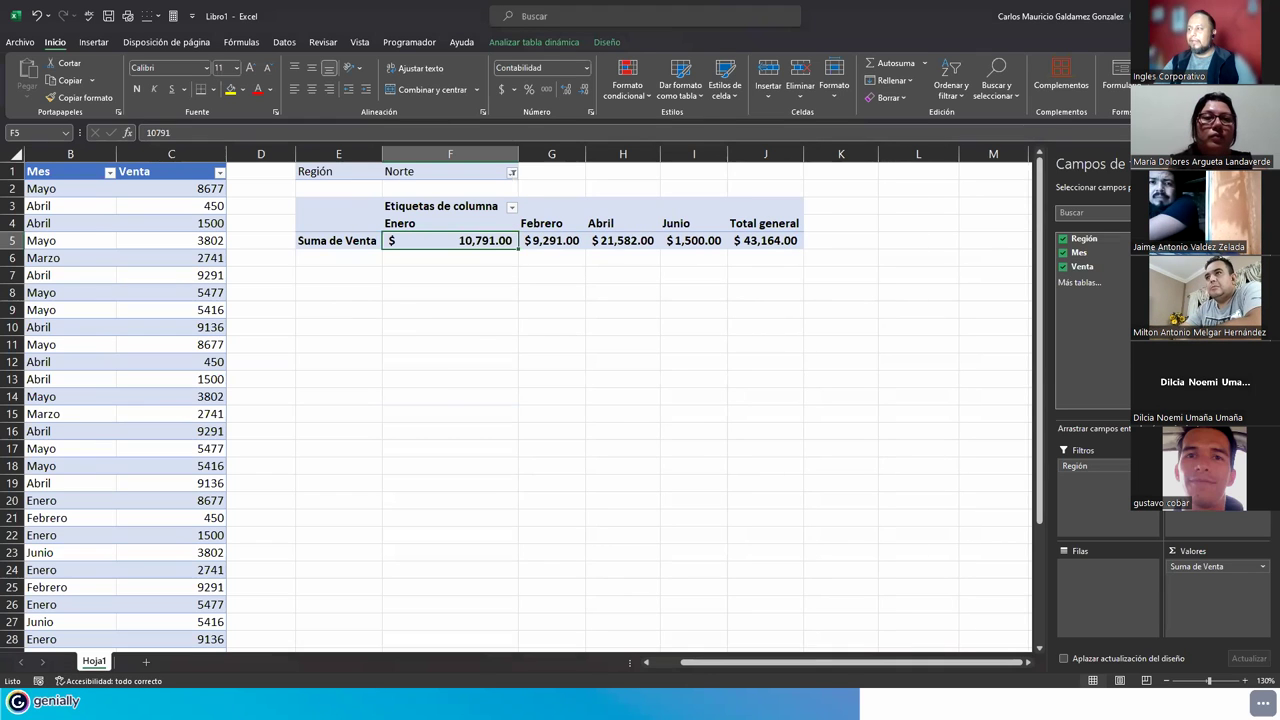
Move the Región field back to the pivot table rows and check the filter options of the row and column labels
drag(1088, 466, 1097, 581)
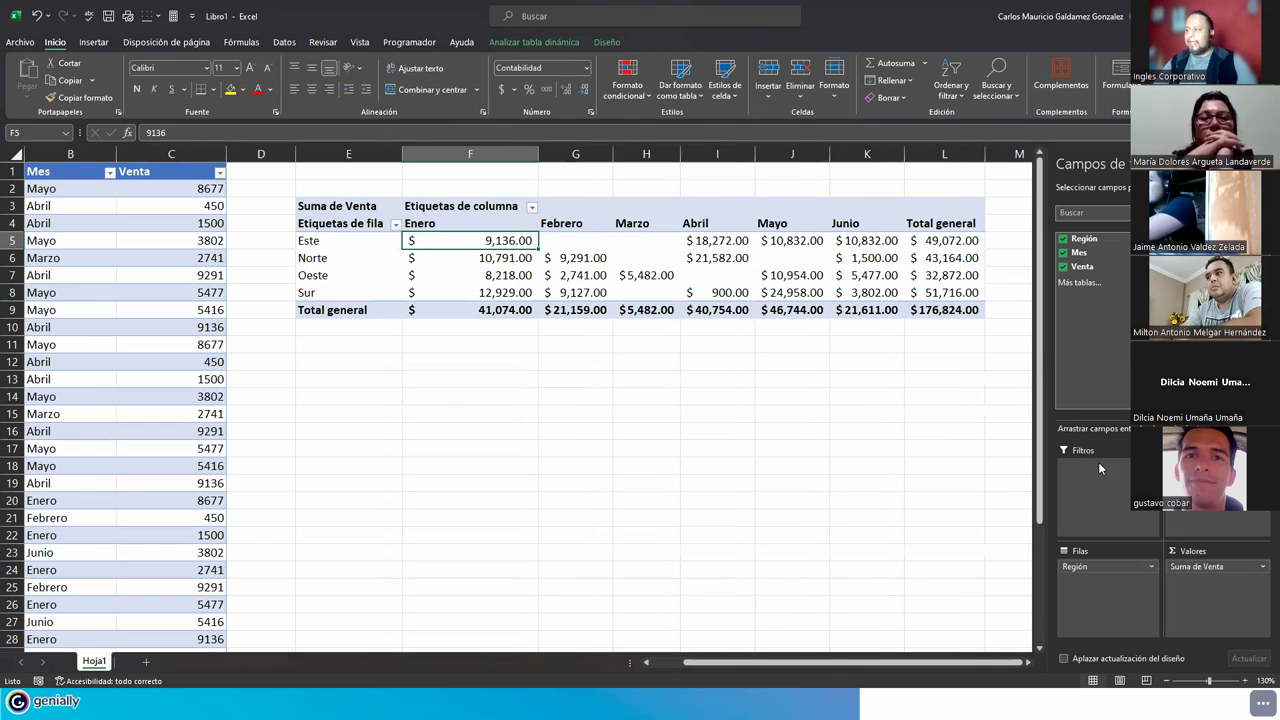
click(395, 226)
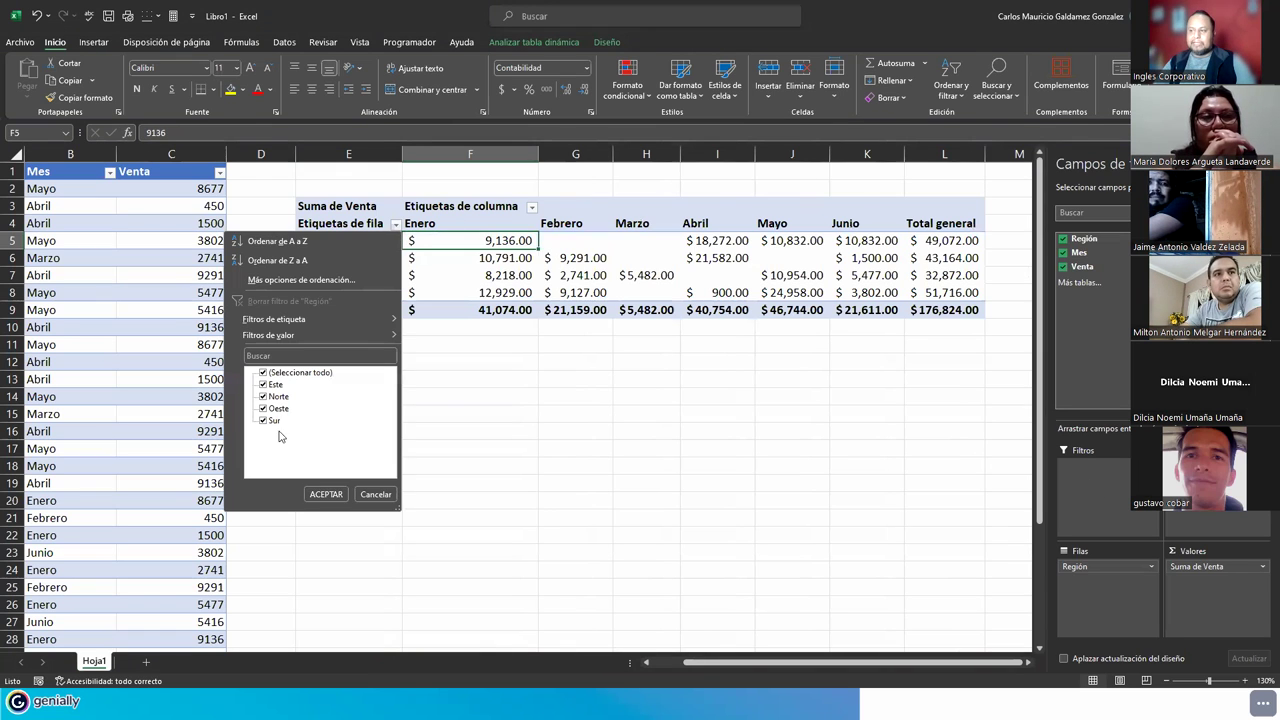
click(532, 207)
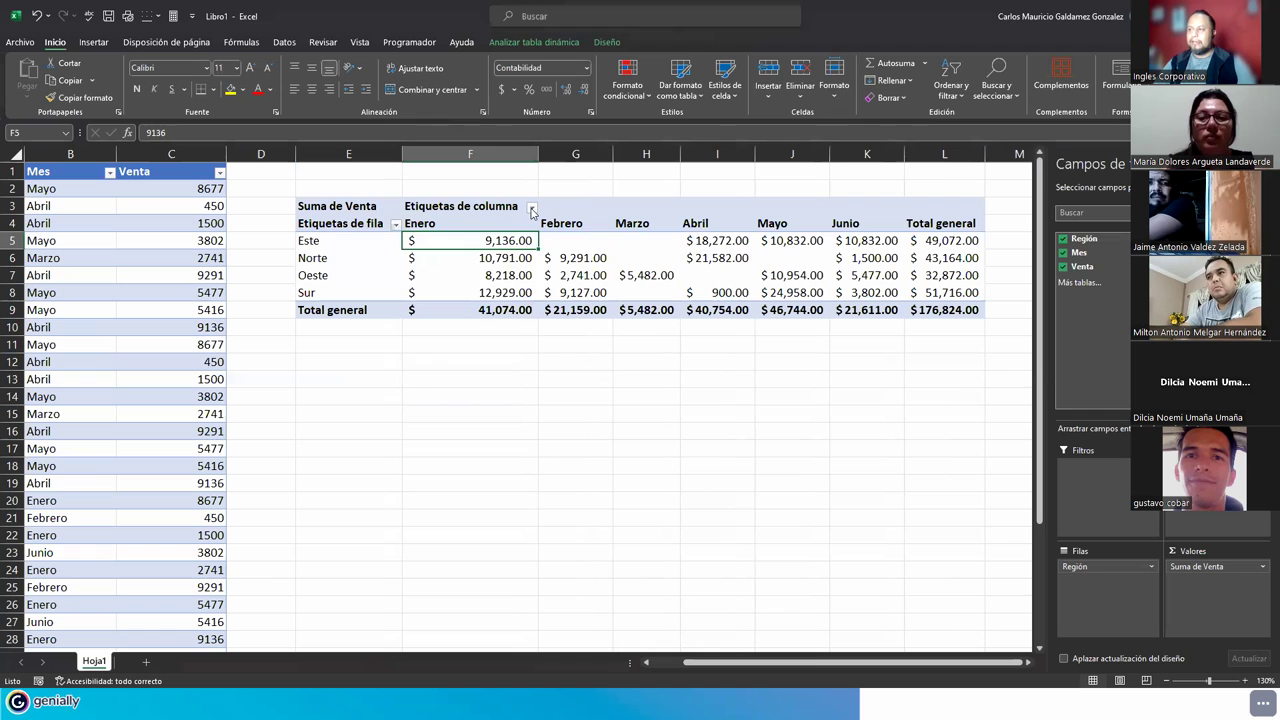
click(532, 207)
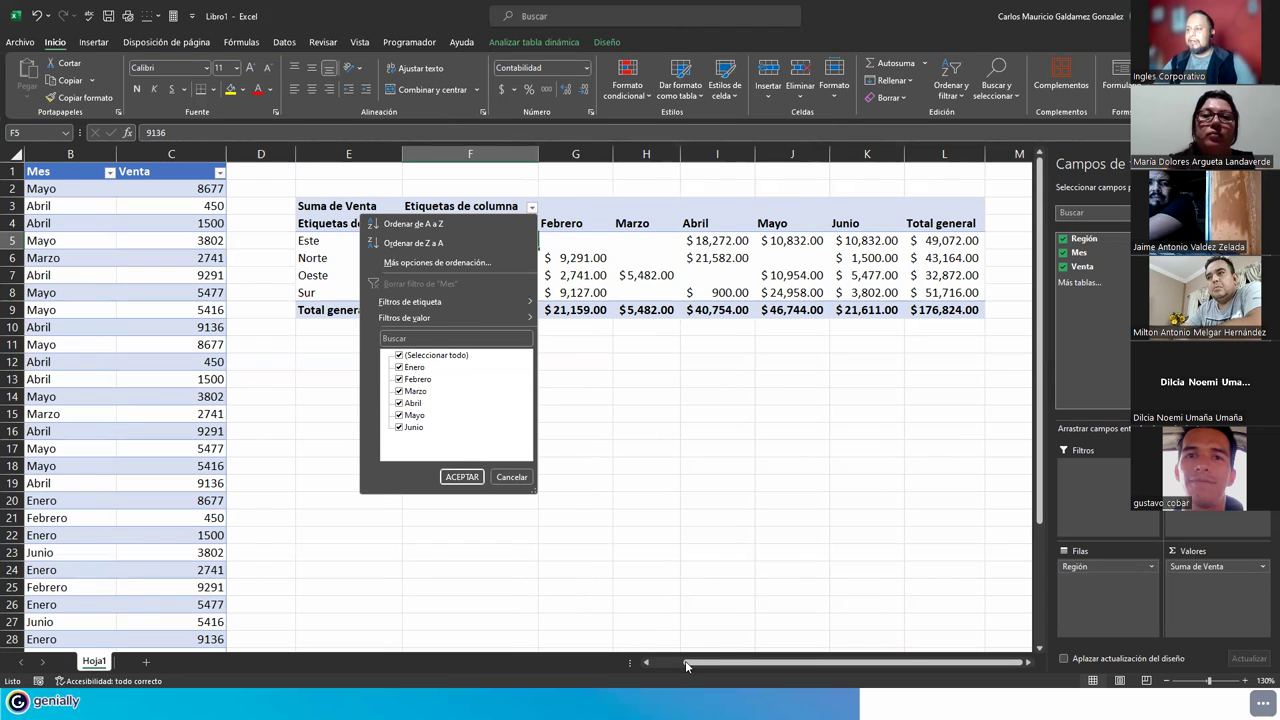
key(Return)
Format the Venta amounts of the source table as accounting currency in dollars
drag(685, 662, 721, 672)
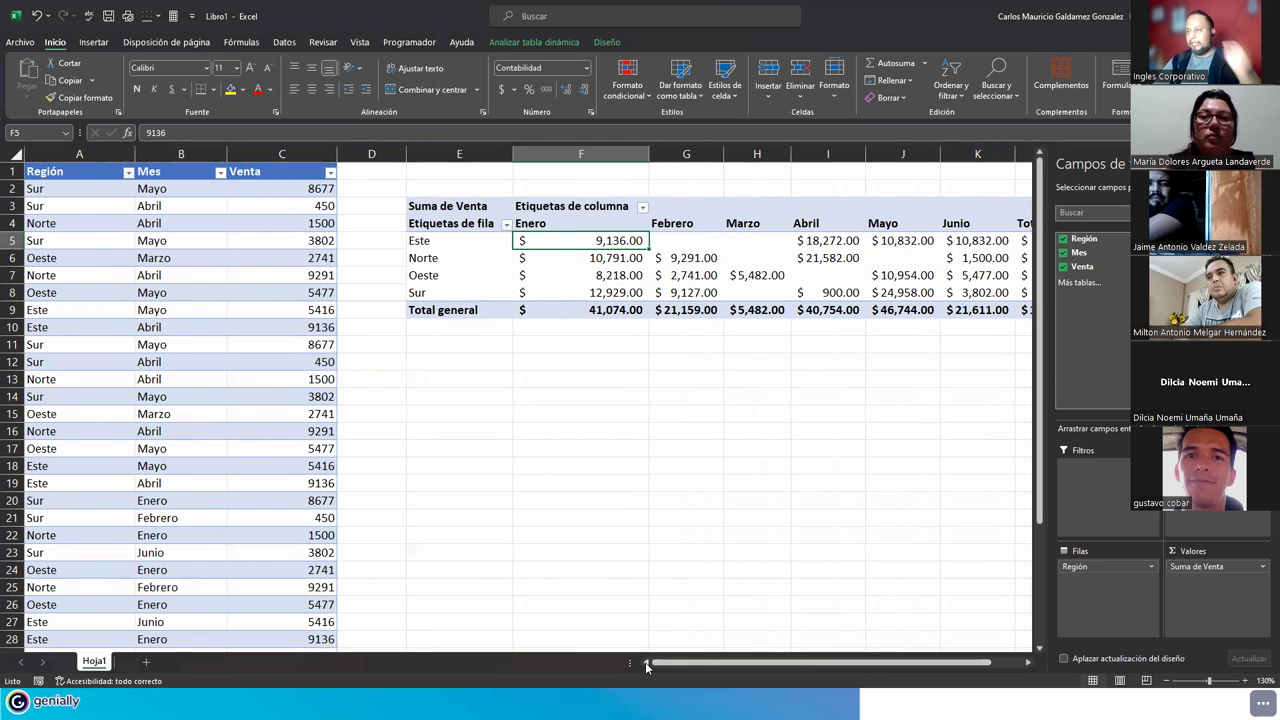
click(281, 195)
key(ctrl+shift+Down)
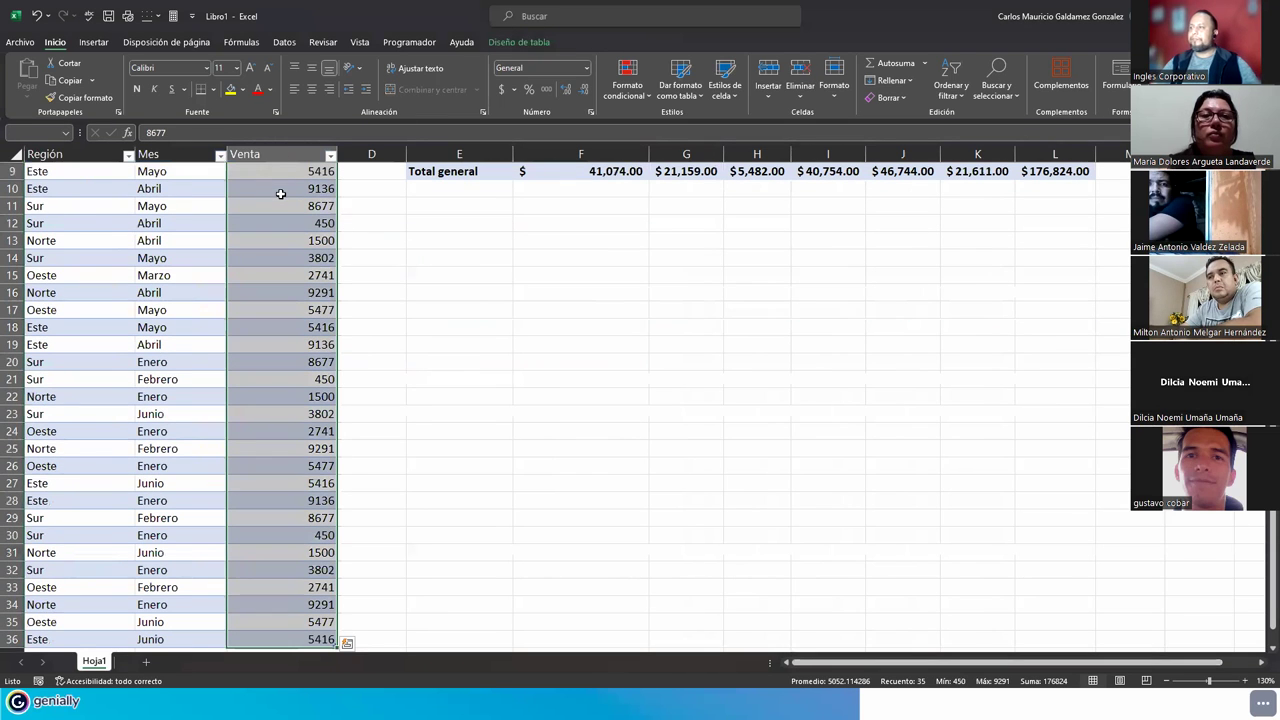
click(501, 89)
scroll(349, 332, up, 3)
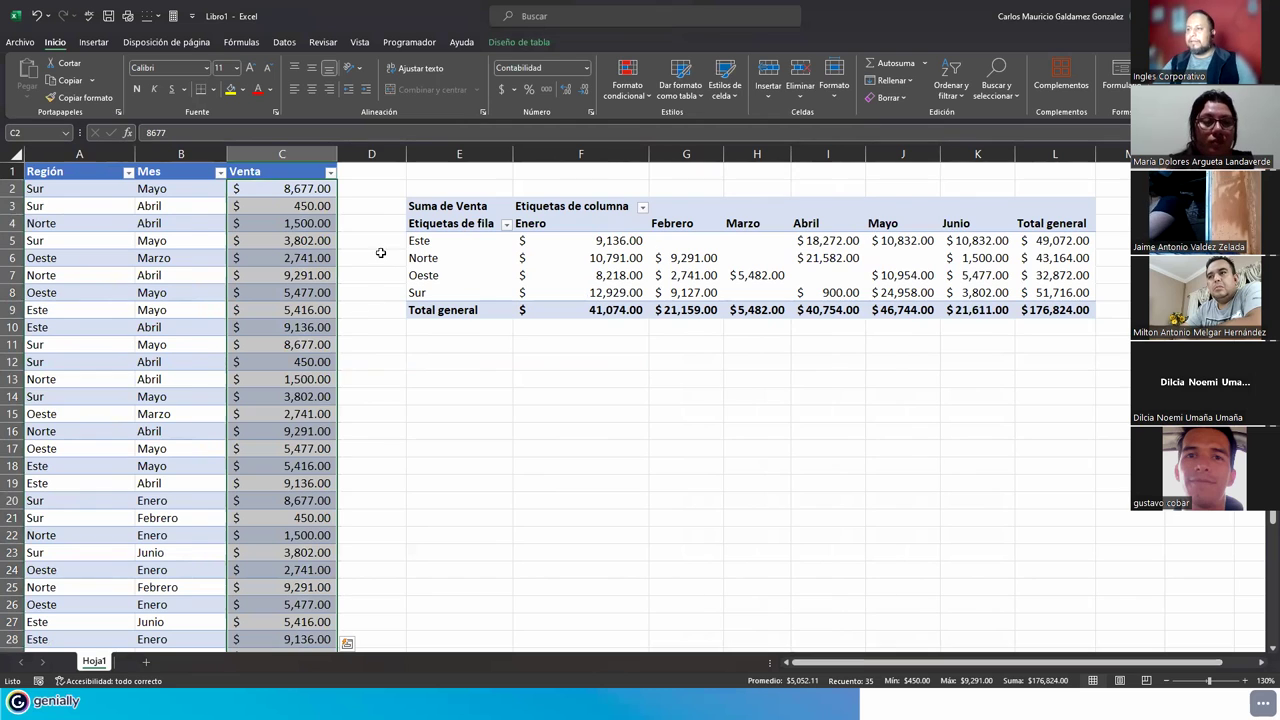
Change the pivot table's Venta value field to summarize by Recuento
click(575, 292)
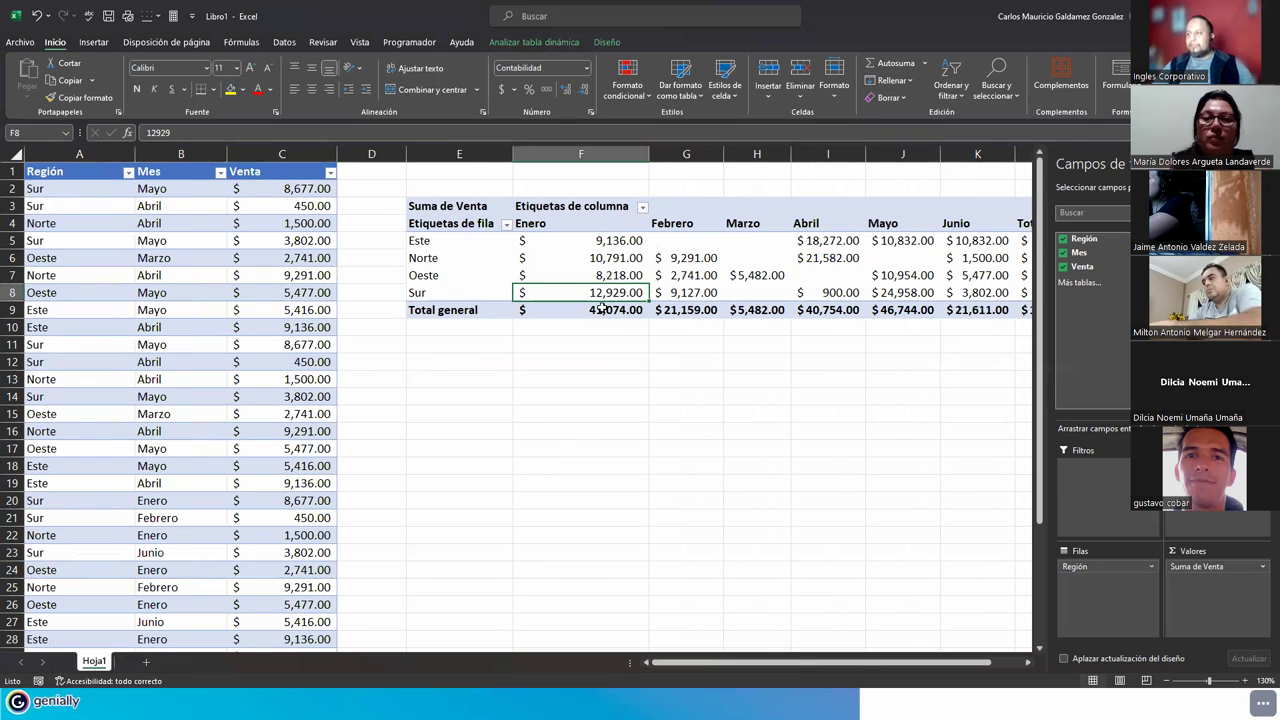
click(586, 275)
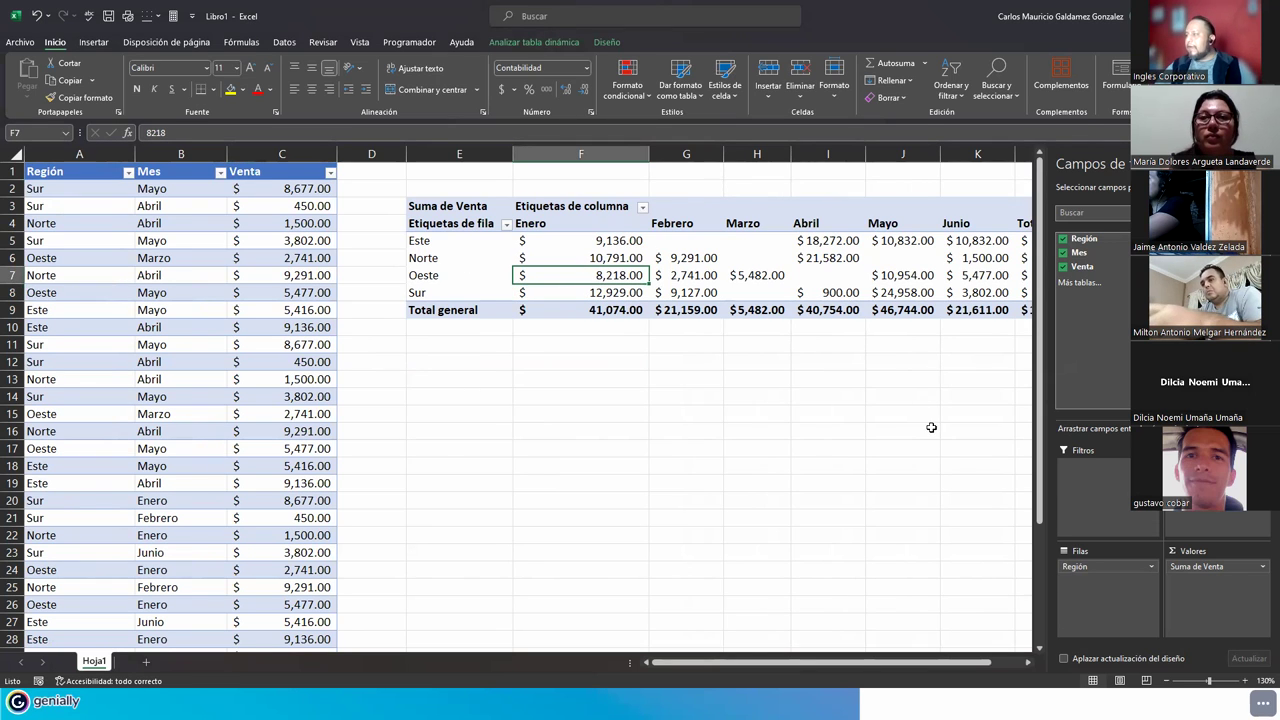
click(1261, 571)
click(1200, 552)
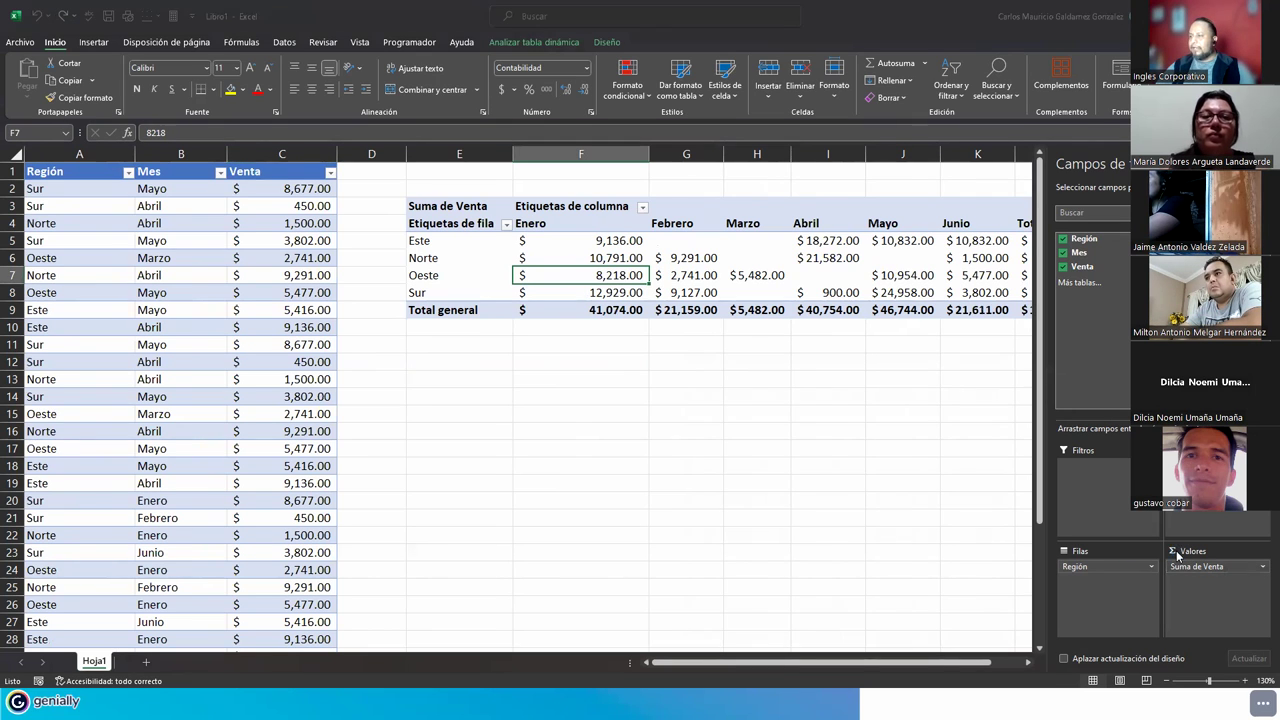
click(555, 424)
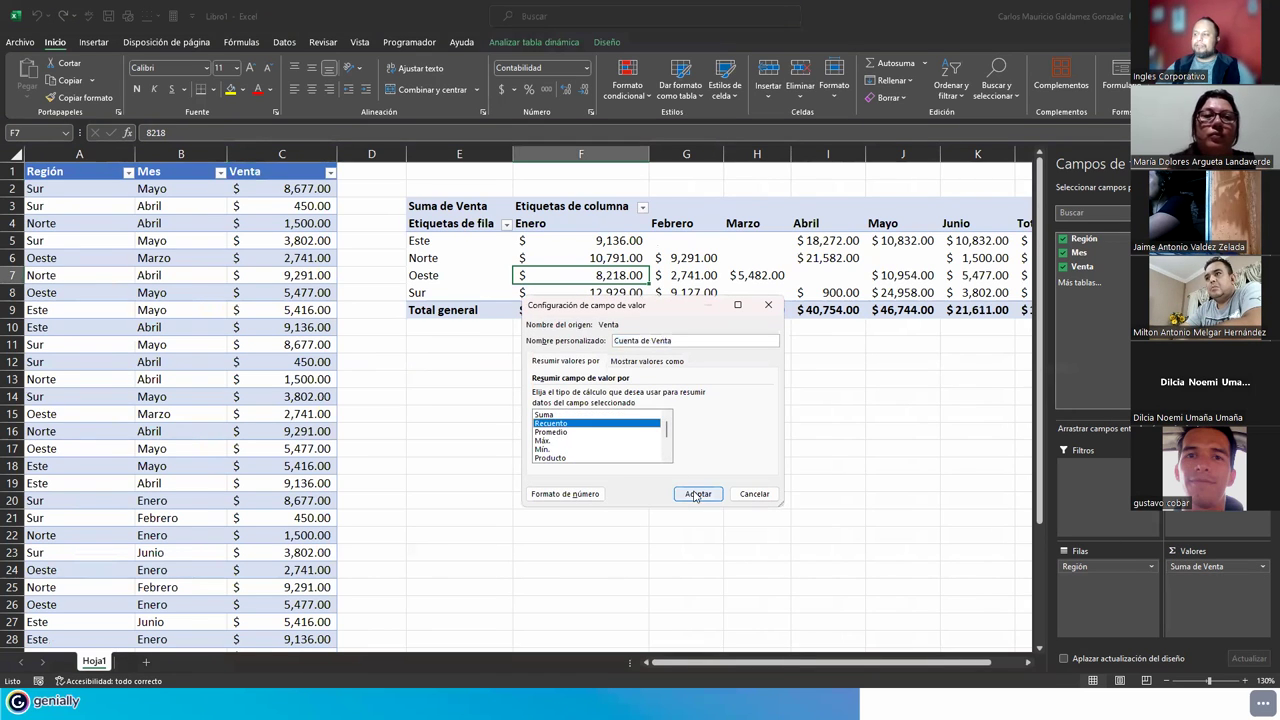
click(698, 494)
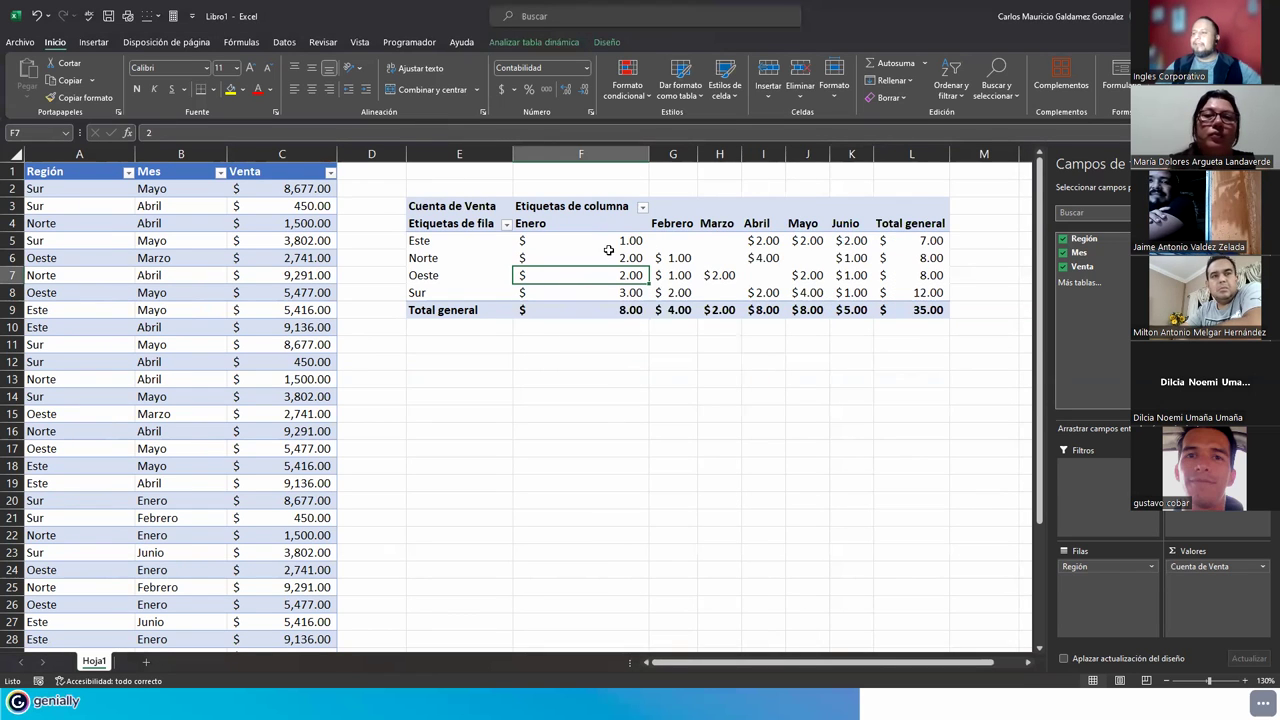
Examine the sales counts per region and month and the totals row of the pivot table
mouse_move(584, 232)
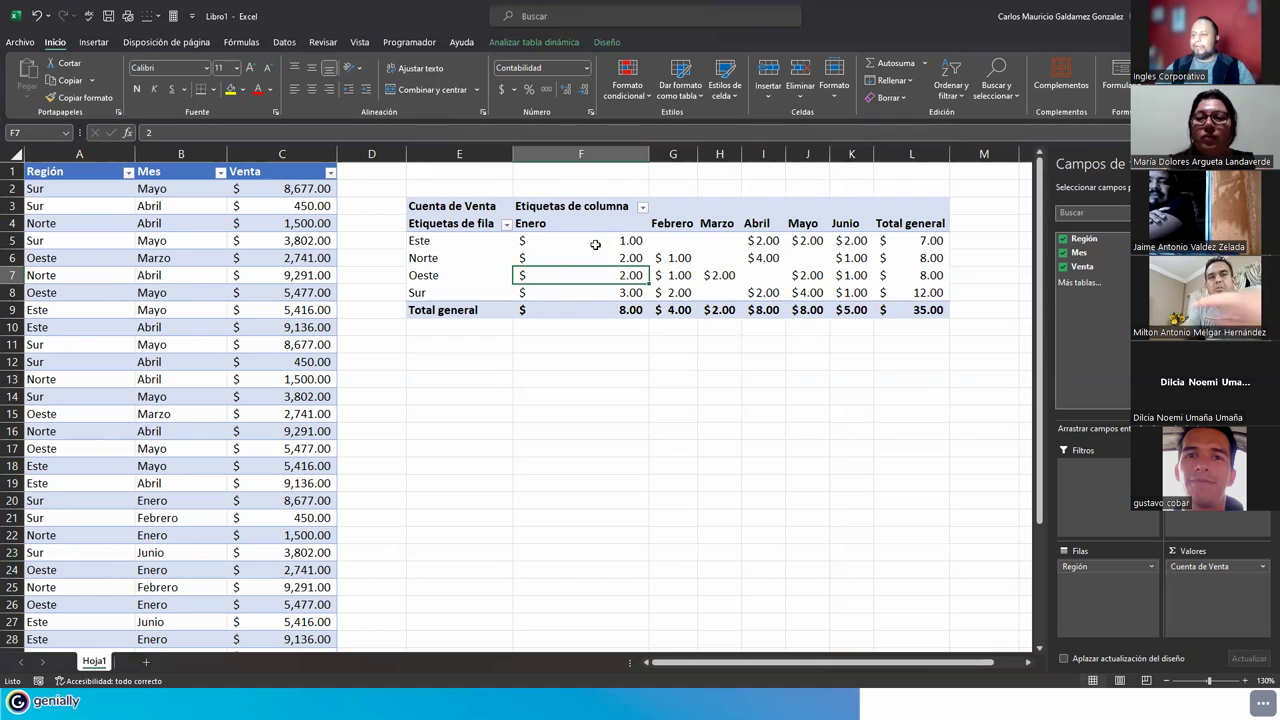
click(587, 312)
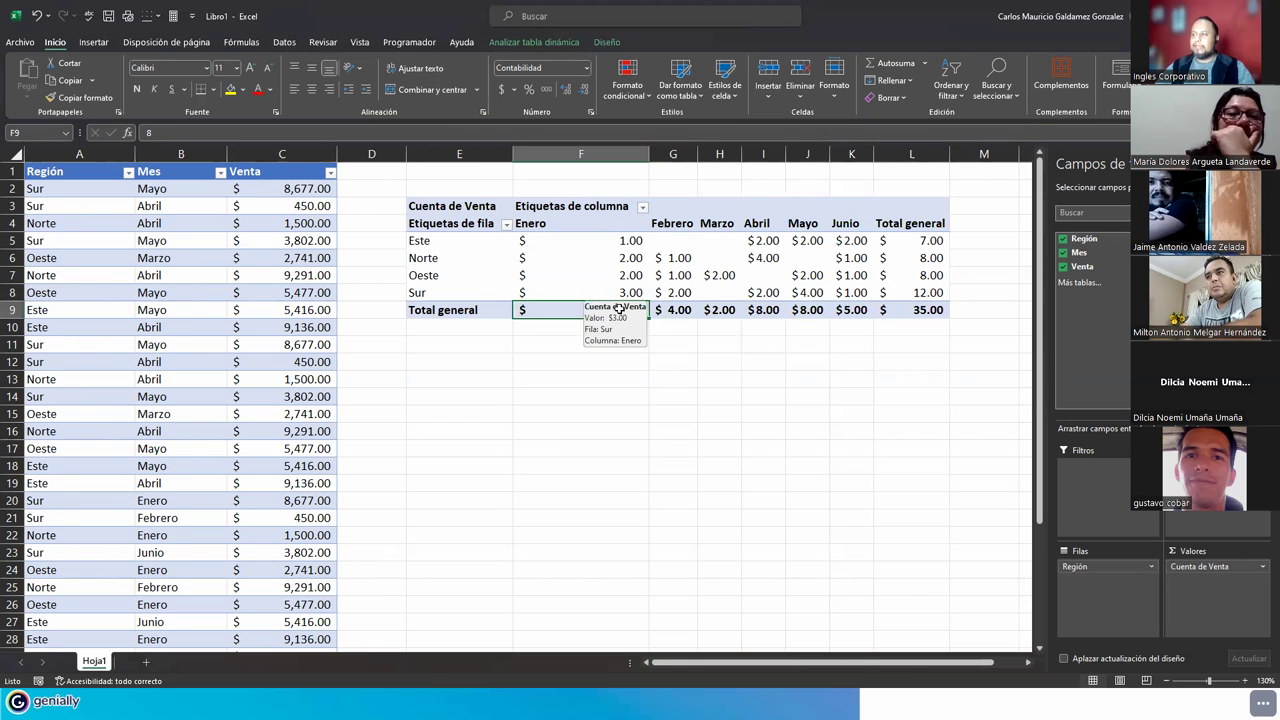
click(682, 311)
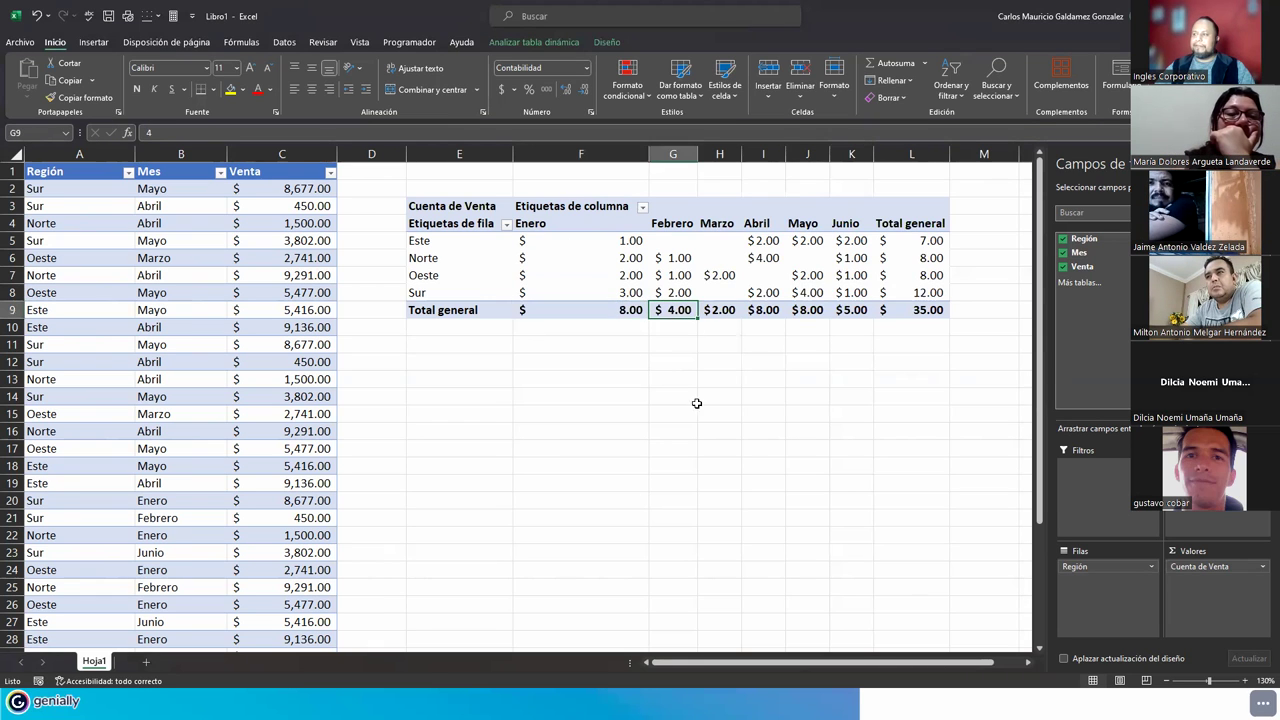
click(720, 311)
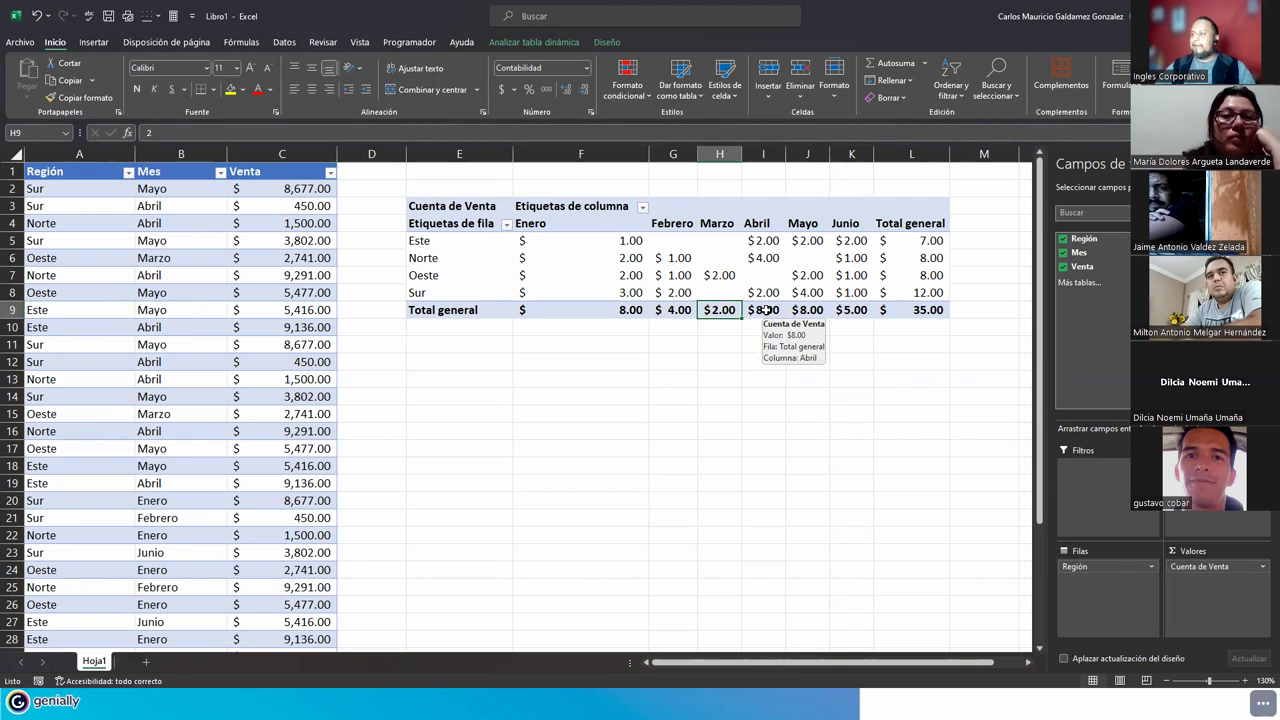
click(760, 311)
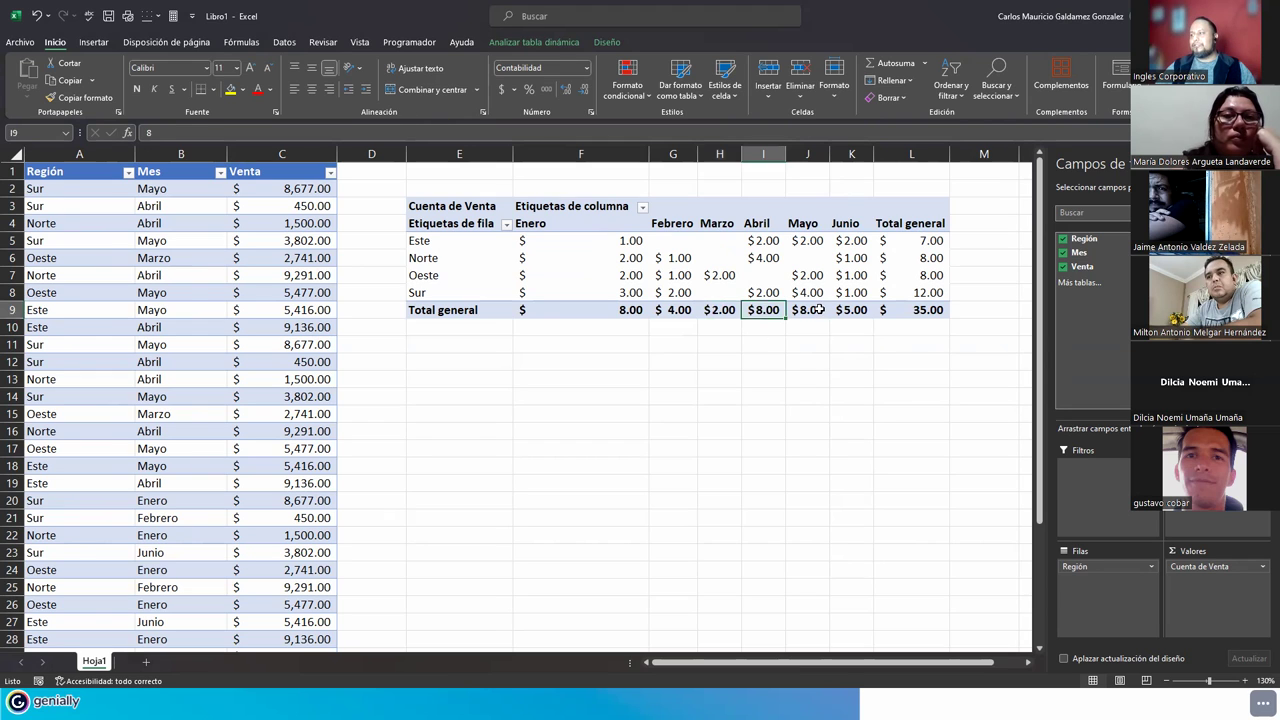
click(818, 311)
click(852, 311)
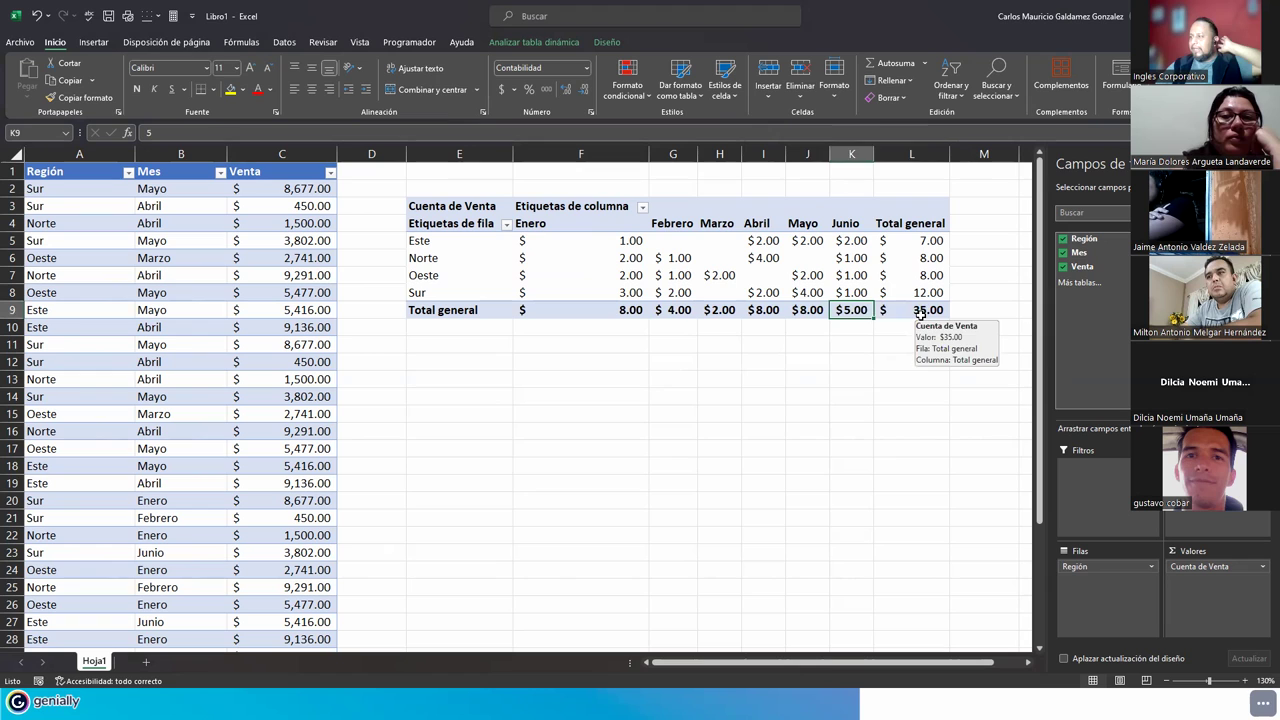
click(922, 316)
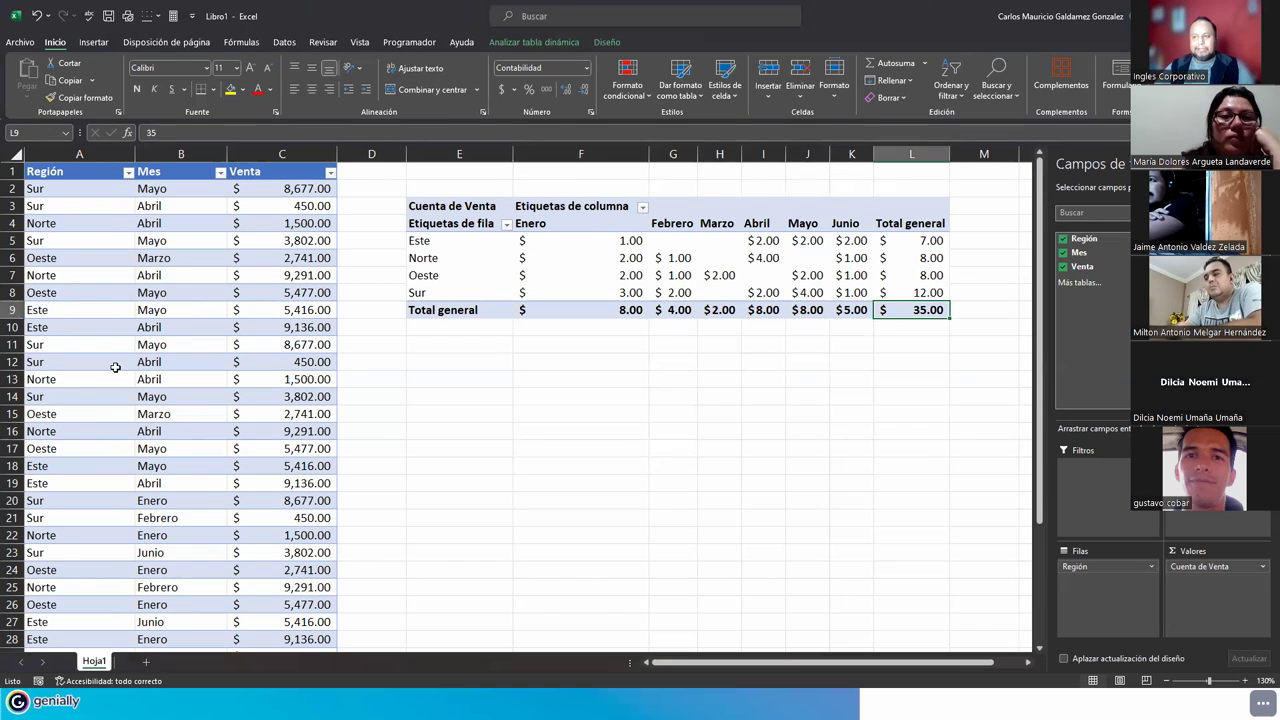
click(114, 340)
click(522, 260)
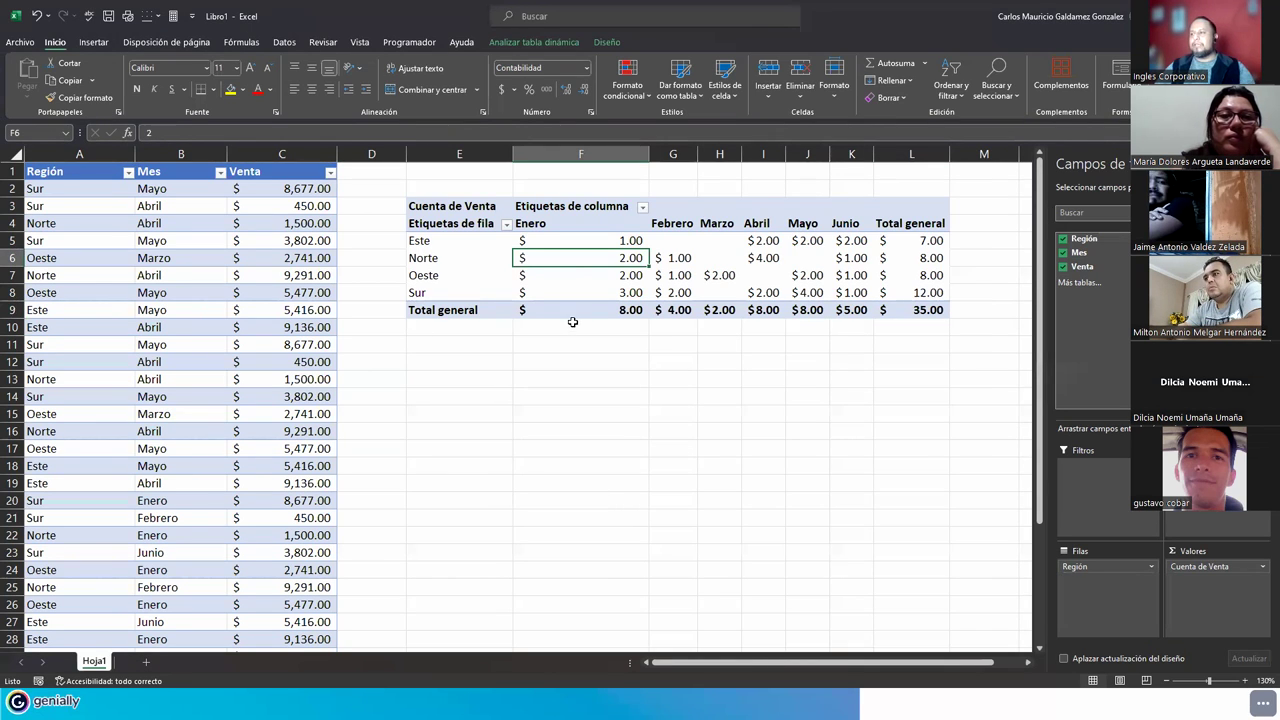
Format the pivot table counts in F5:L9 as Número without decimals and look over the region and month counts
drag(748, 287, 894, 294)
drag(547, 243, 894, 310)
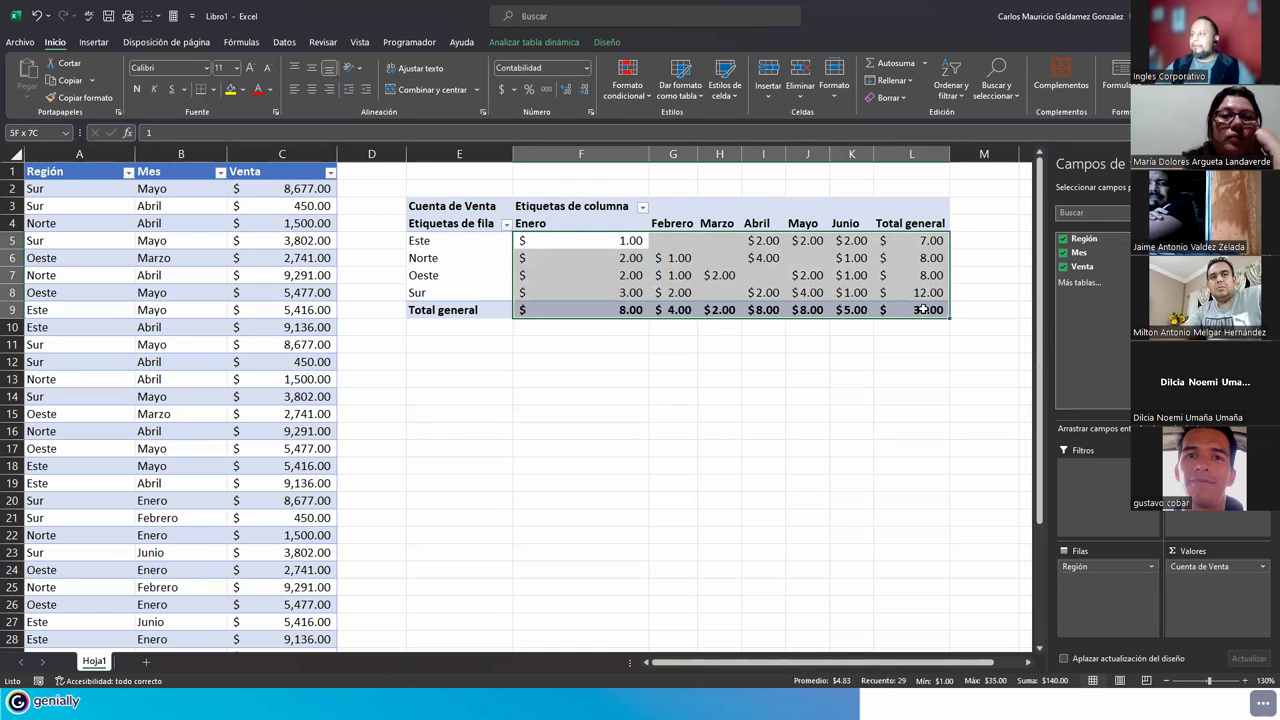
click(586, 67)
click(588, 125)
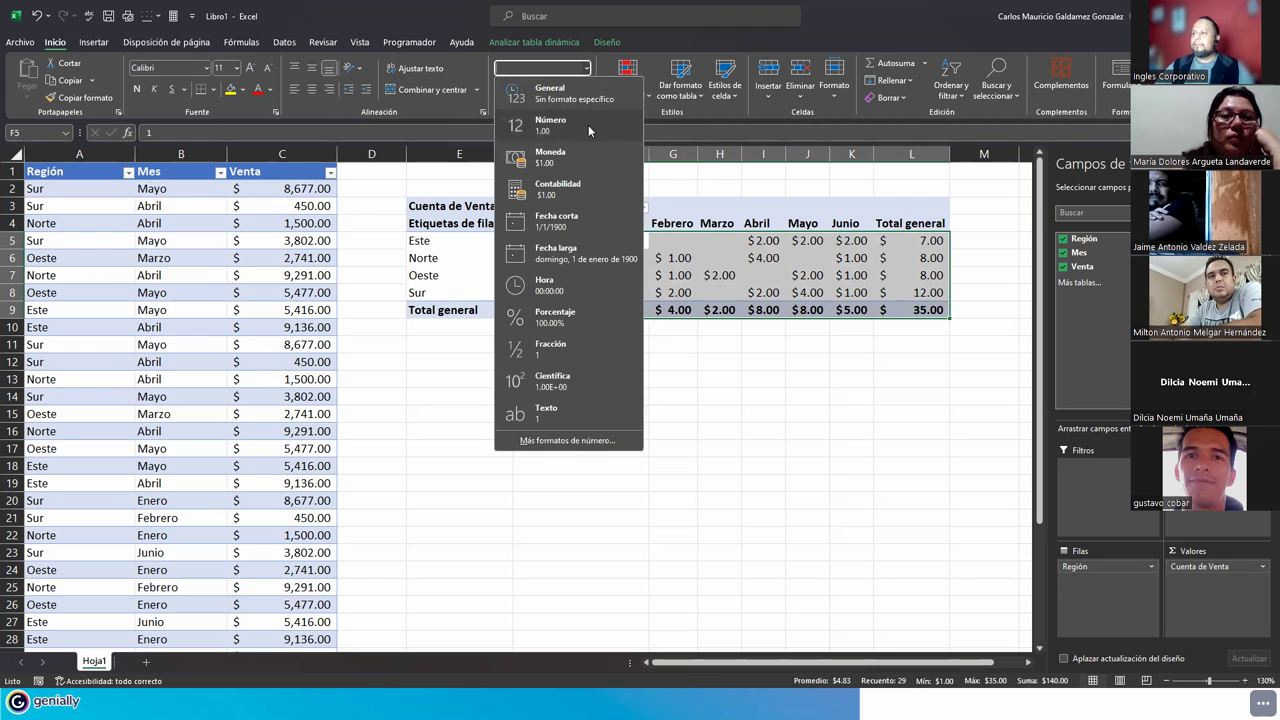
click(585, 95)
click(585, 95)
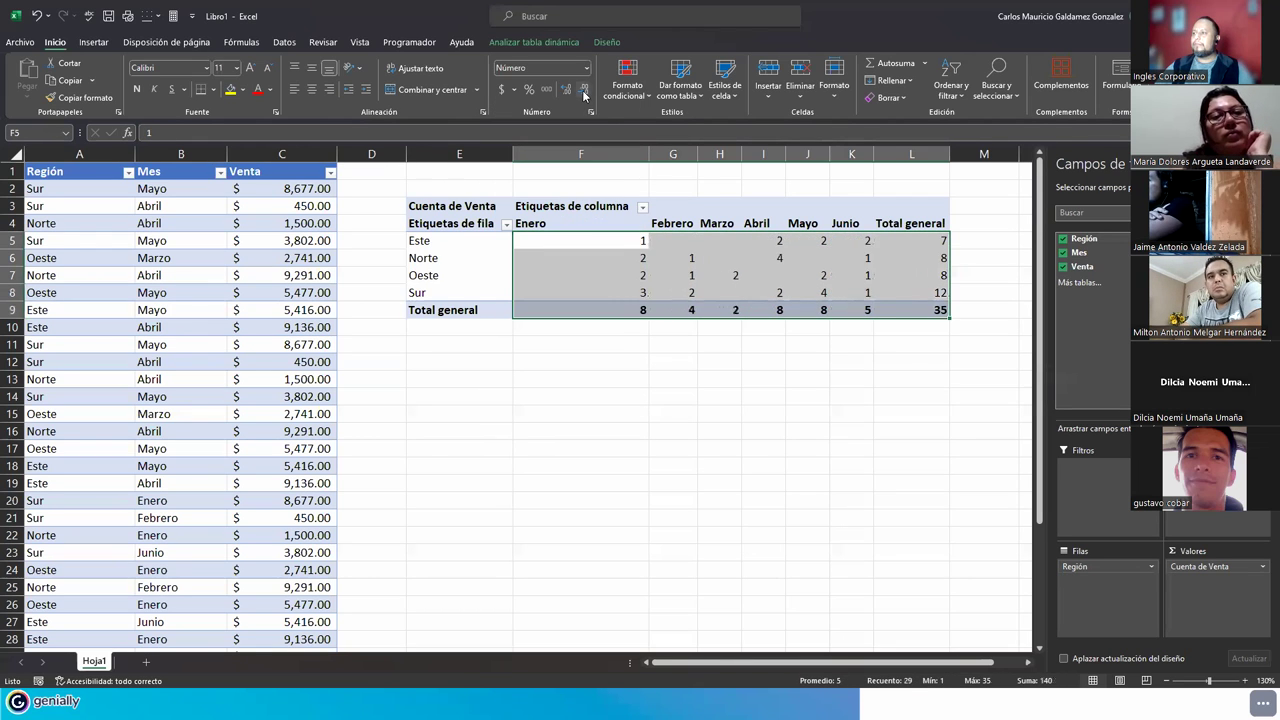
click(613, 258)
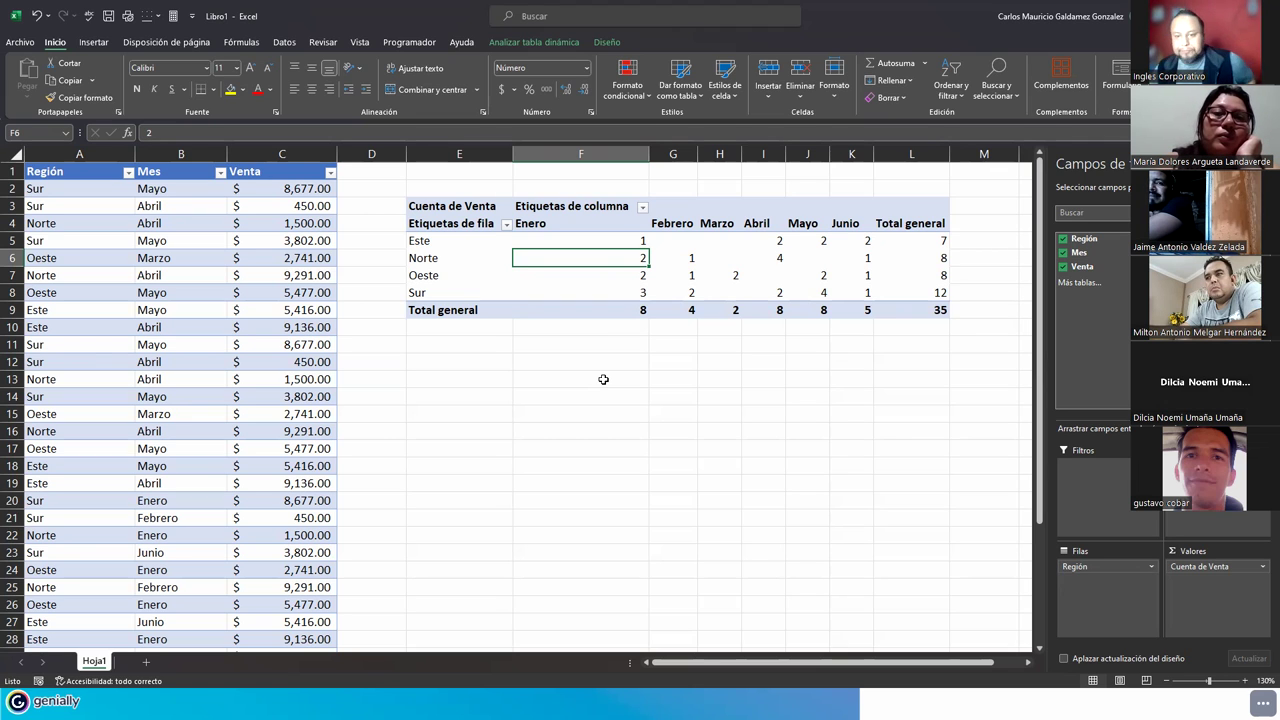
click(493, 294)
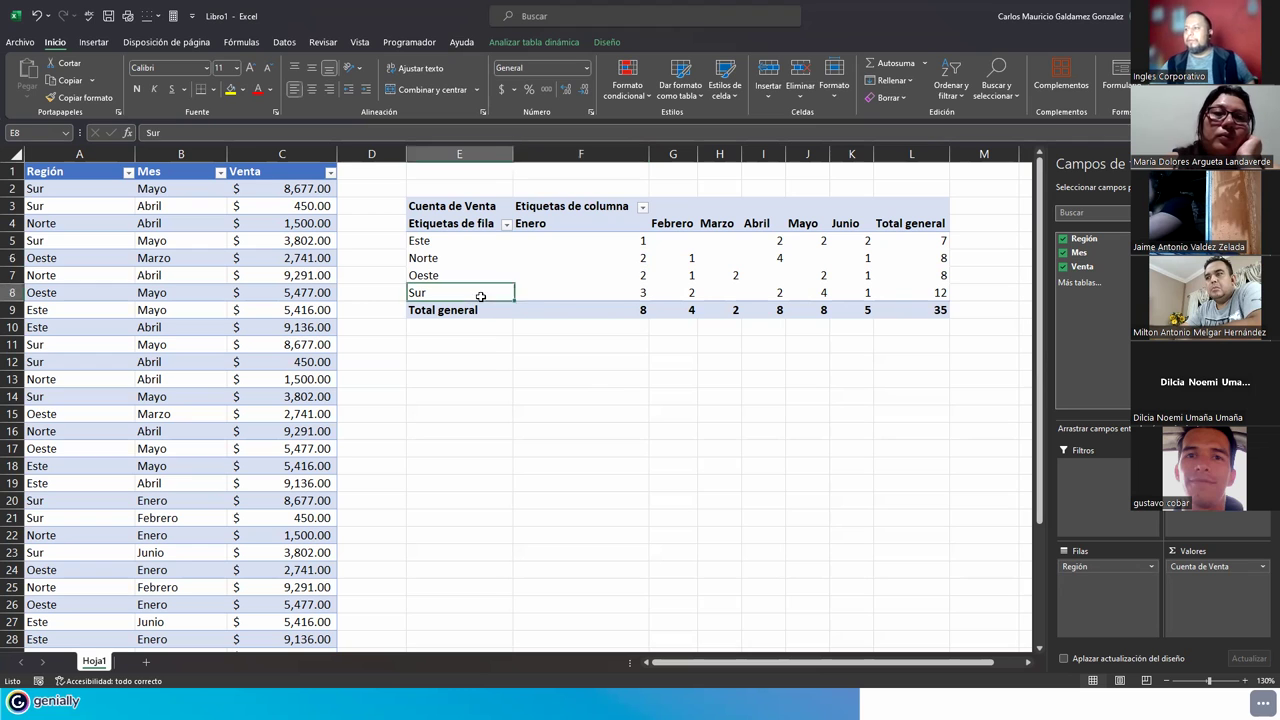
click(570, 289)
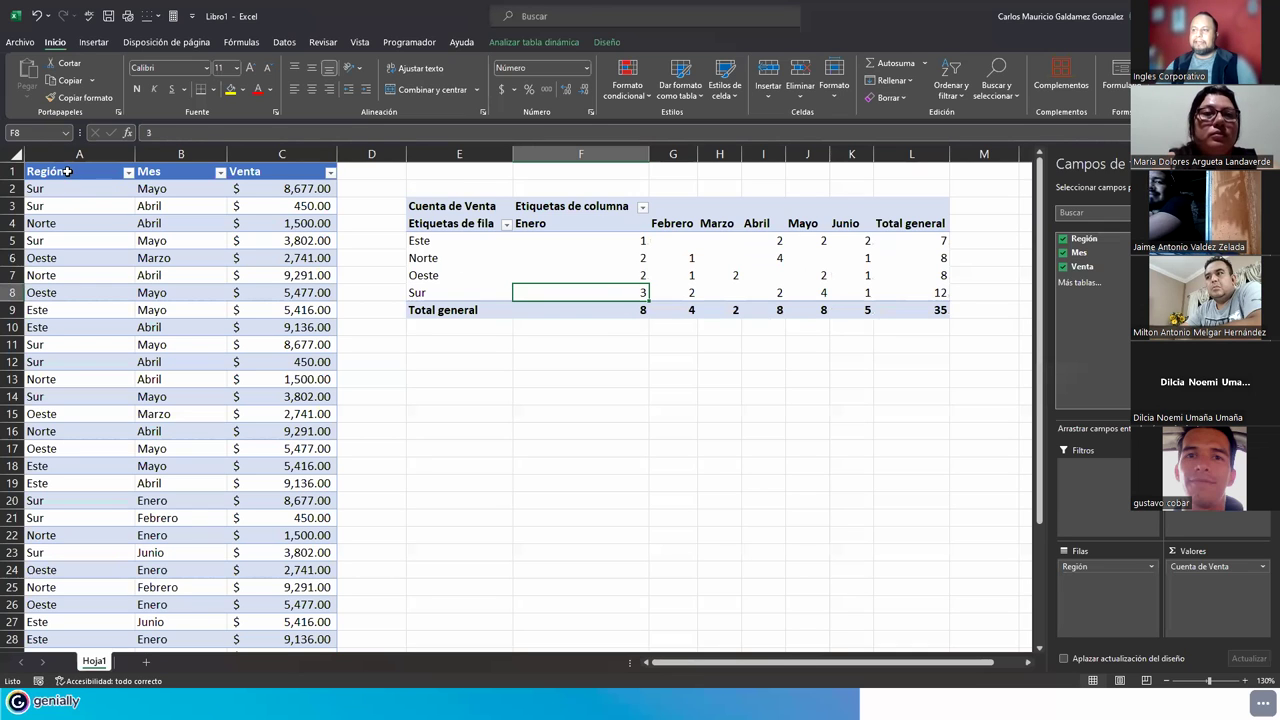
click(523, 271)
mouse_move(682, 310)
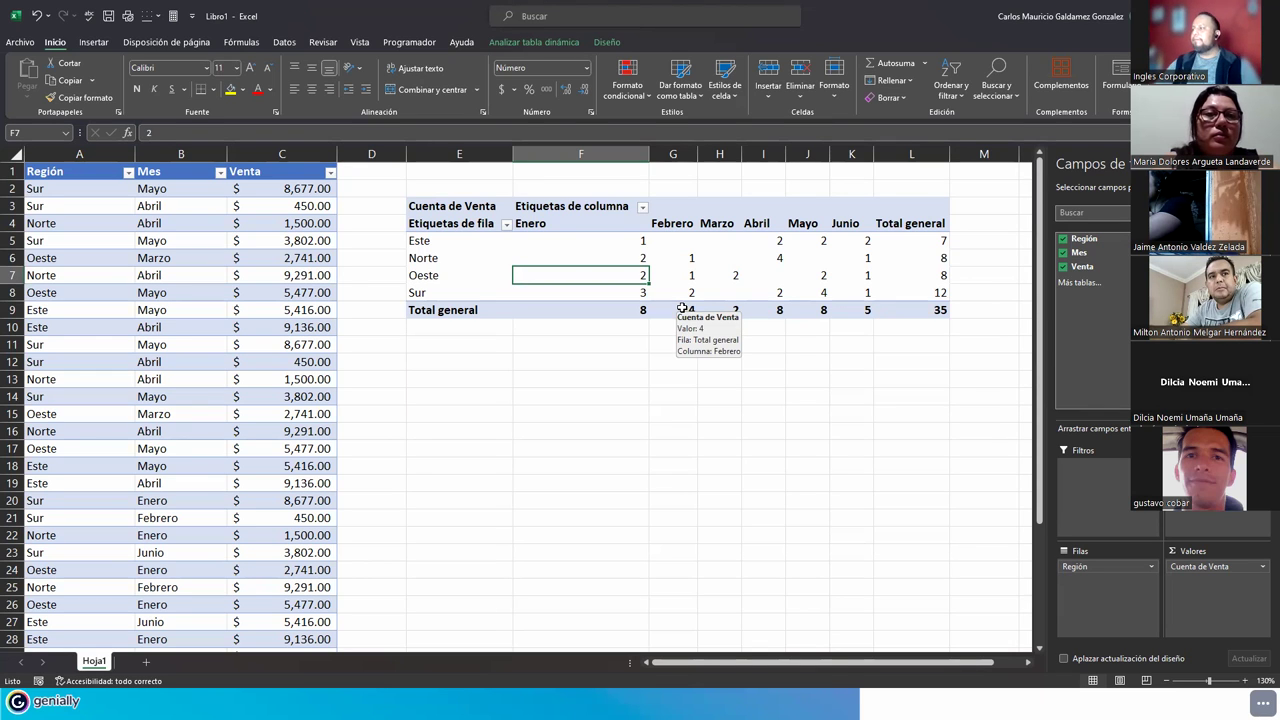
Summarize the pivot table's Venta field by Promedio and format the values in F5:L9 as accounting currency in dollars
click(1261, 566)
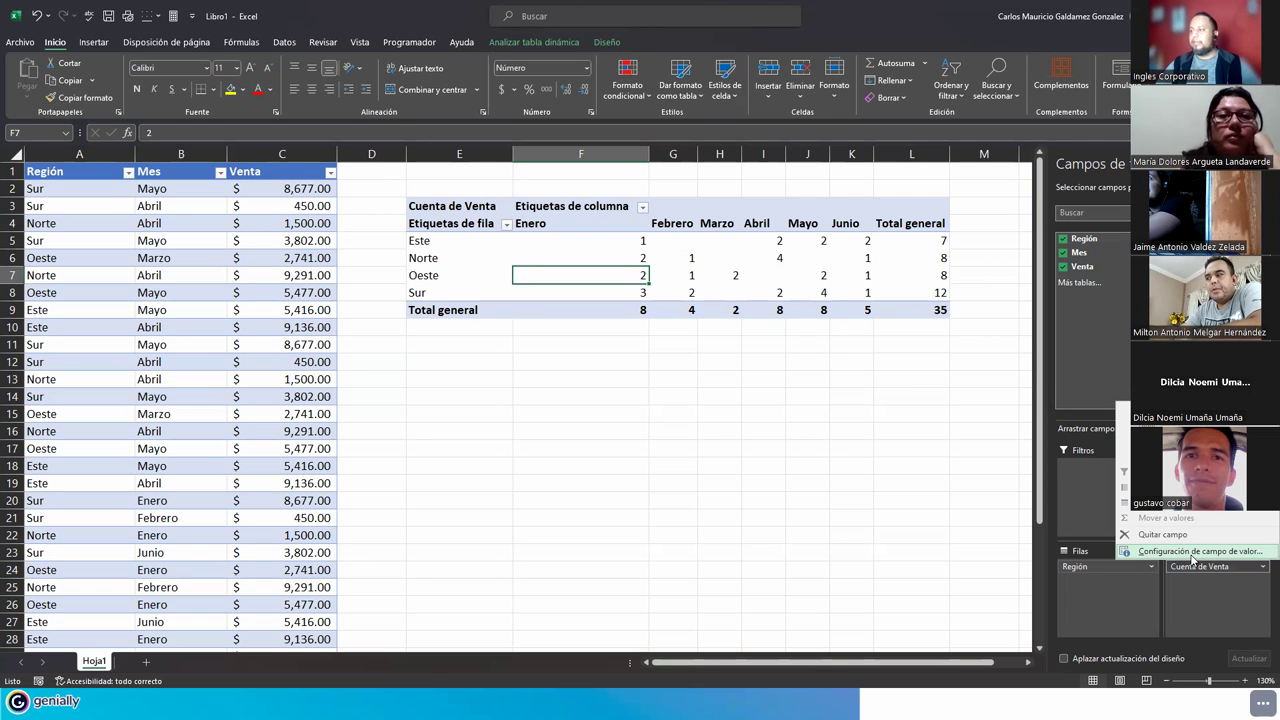
click(1190, 551)
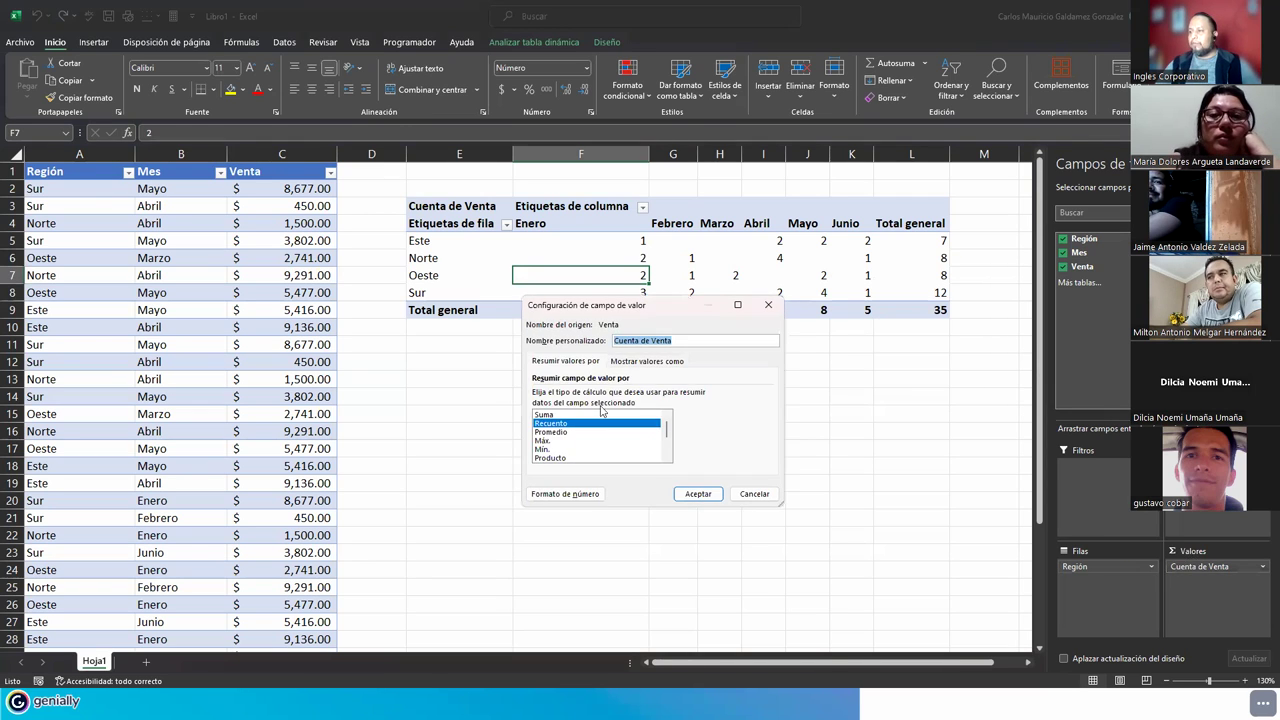
click(551, 432)
click(697, 494)
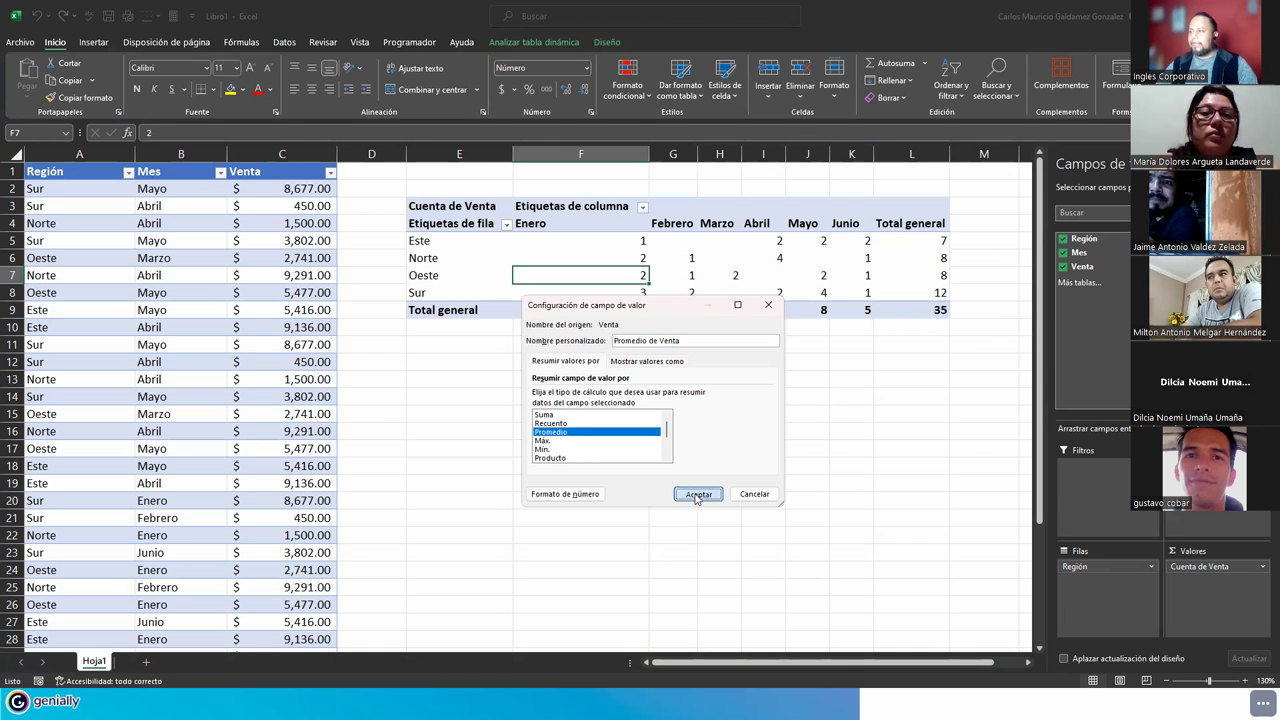
drag(596, 242, 916, 312)
click(500, 89)
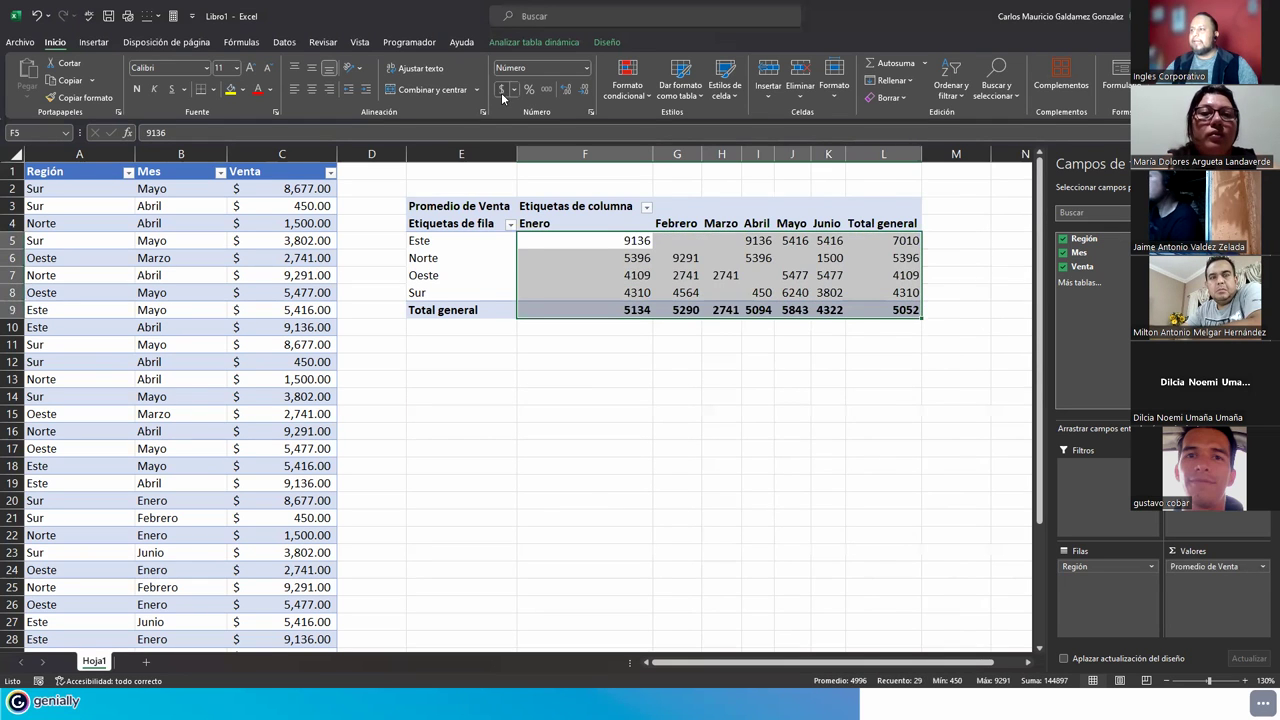
click(574, 263)
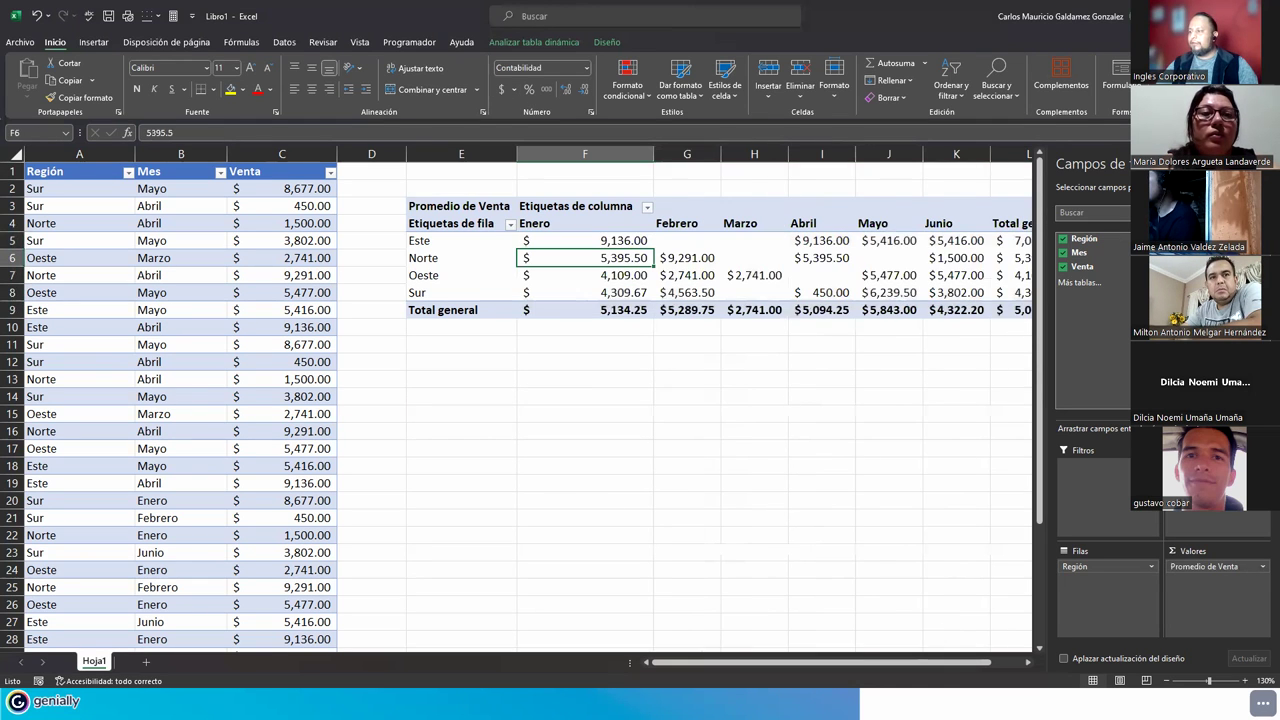
Examine the average sales per region and month in the pivot table, including the empty cells and the Enero and Junio columns
click(1028, 663)
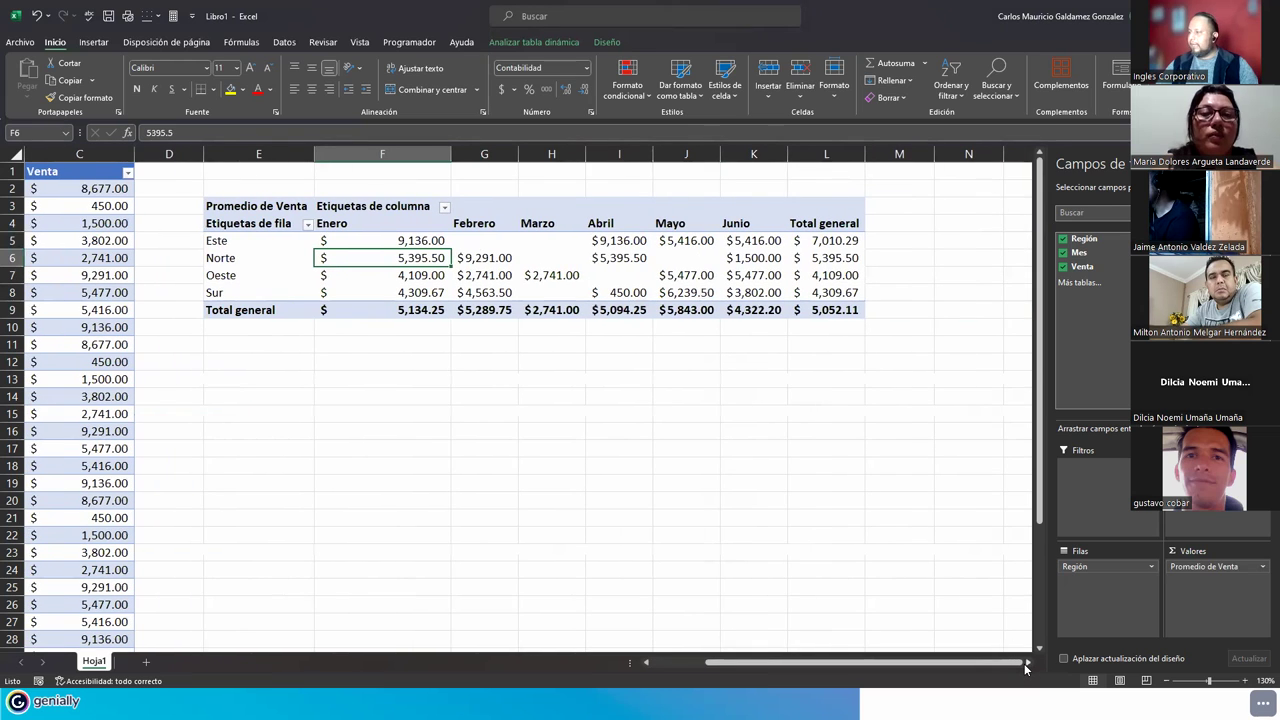
click(390, 242)
click(481, 245)
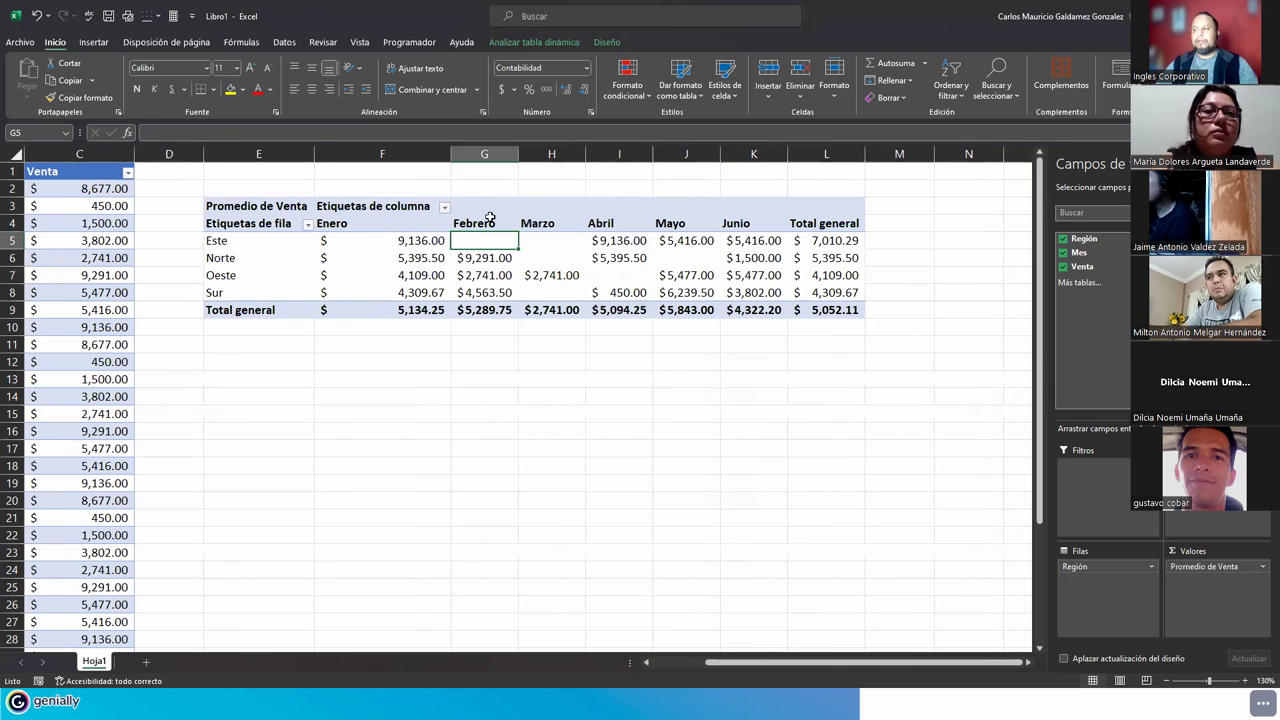
drag(543, 241, 483, 241)
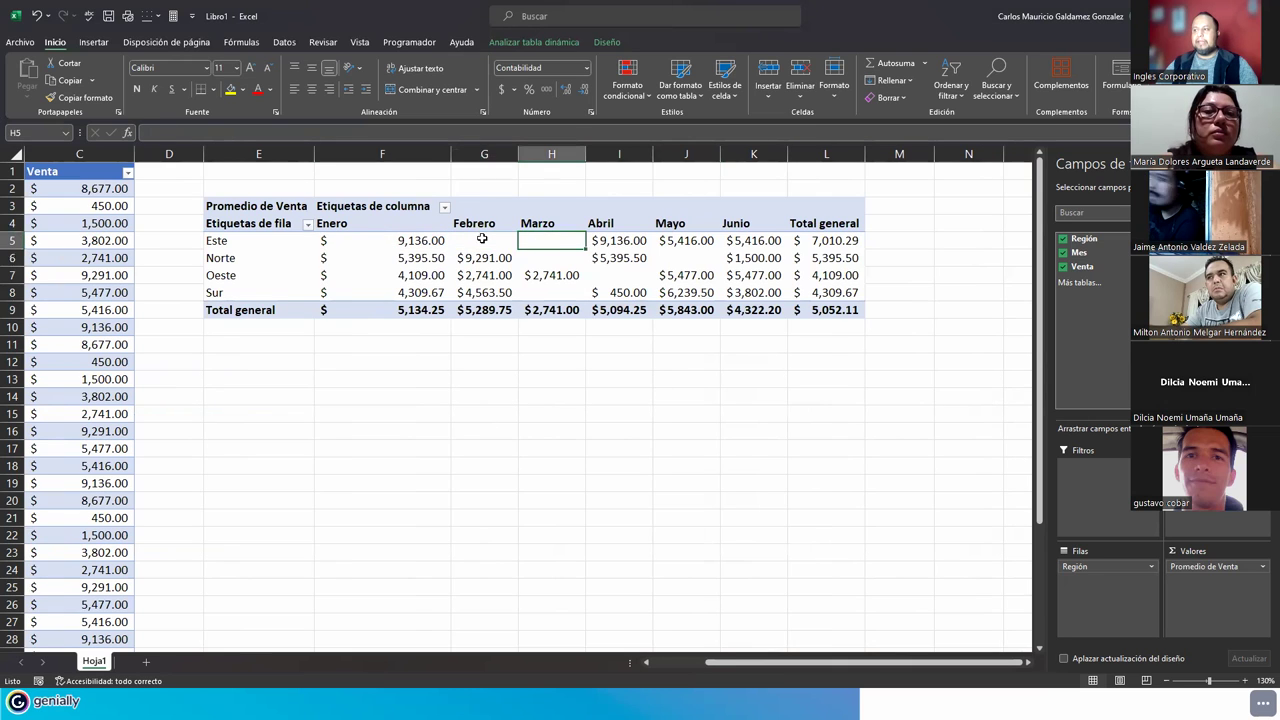
click(533, 258)
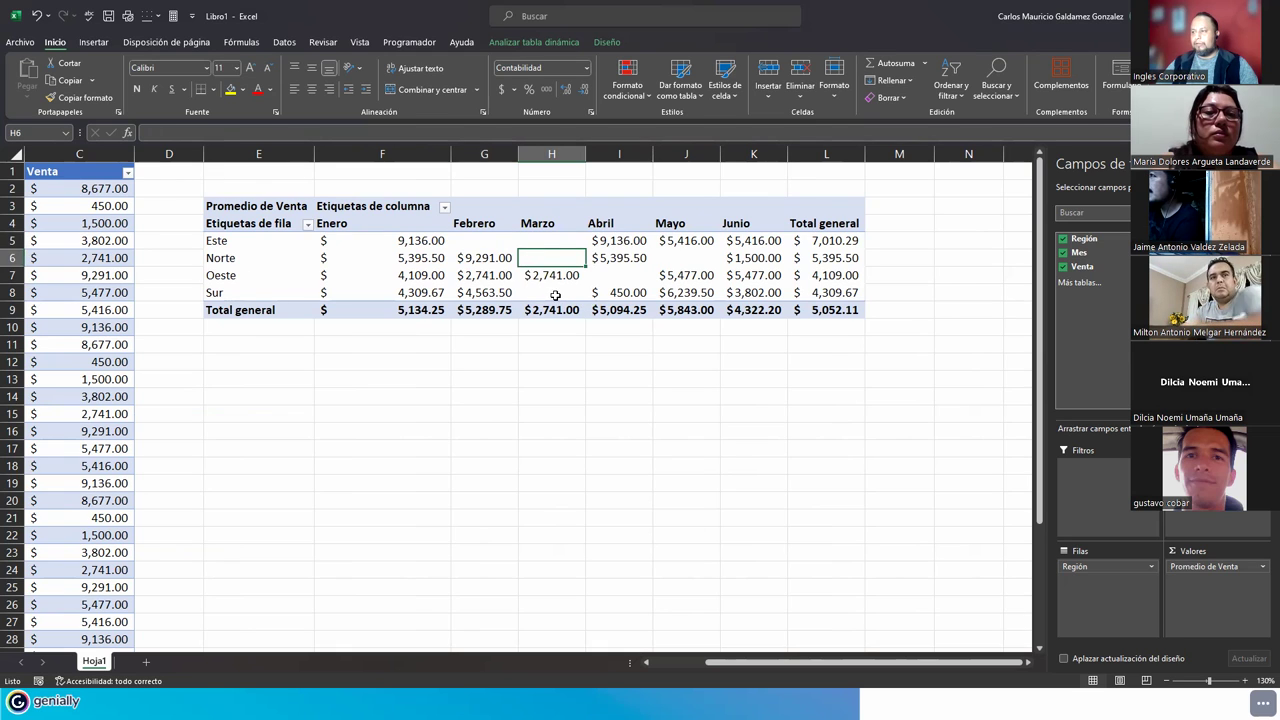
click(523, 289)
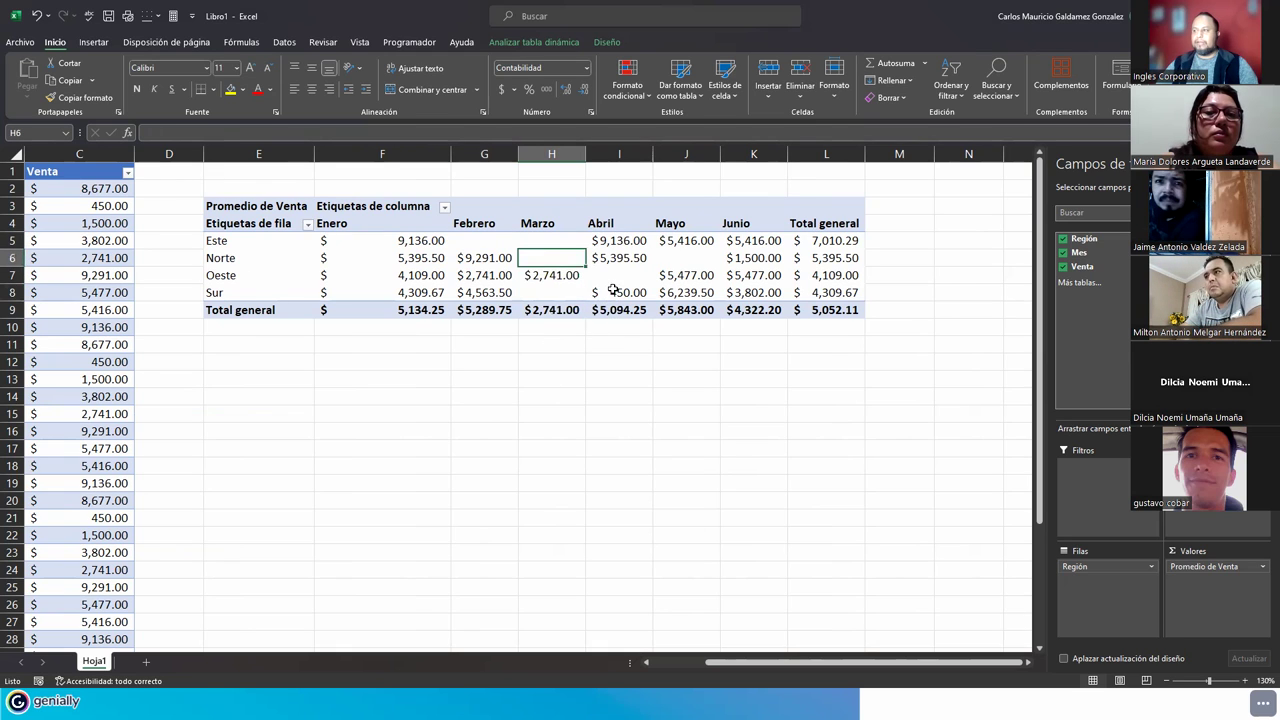
click(613, 275)
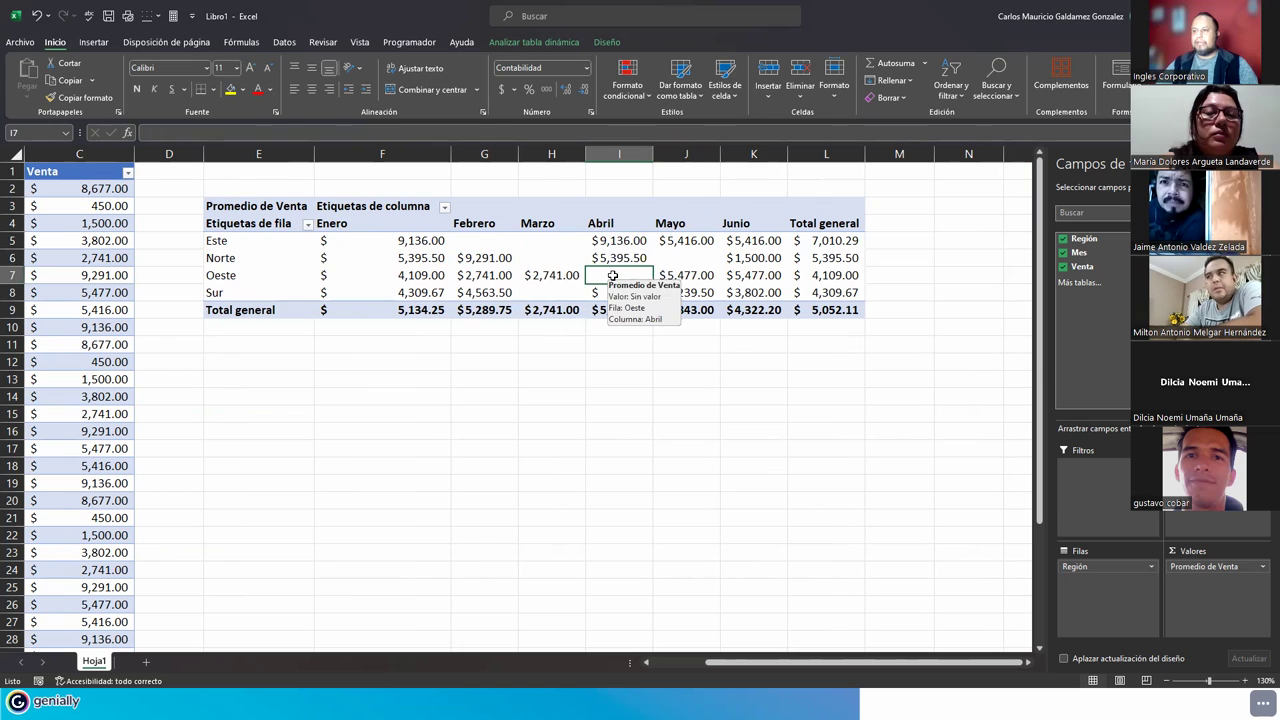
click(676, 258)
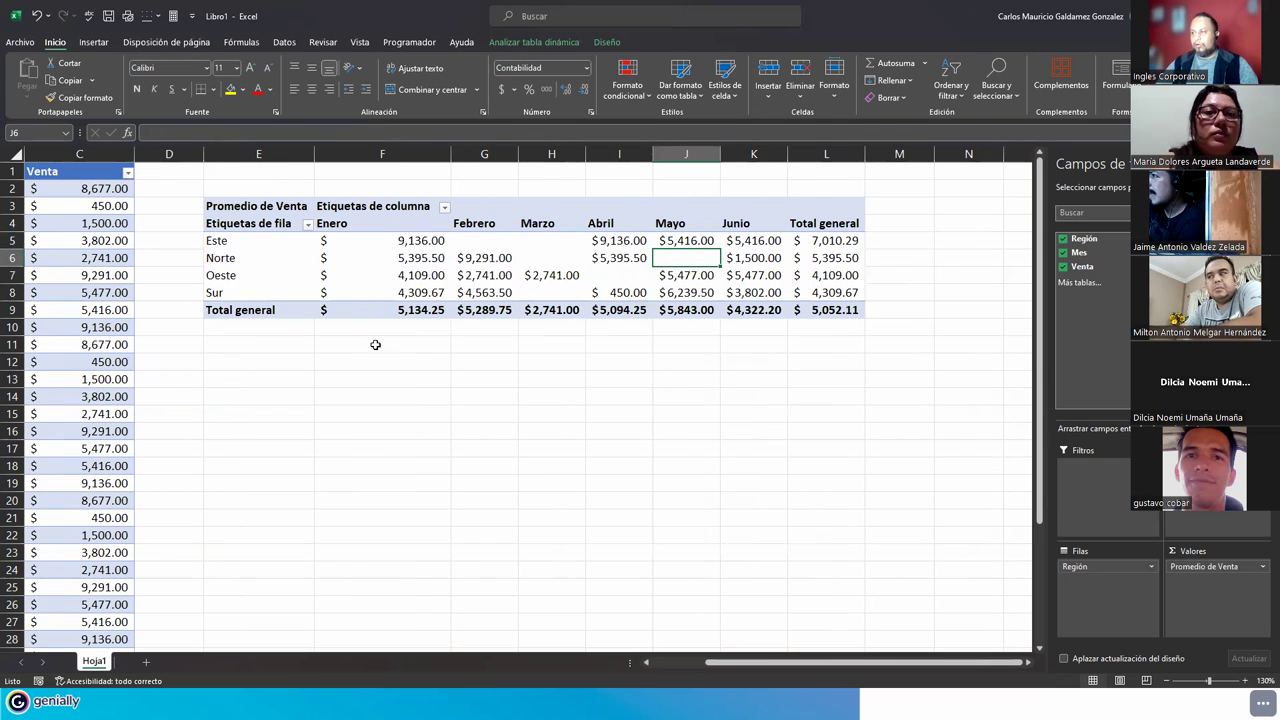
drag(408, 238, 410, 292)
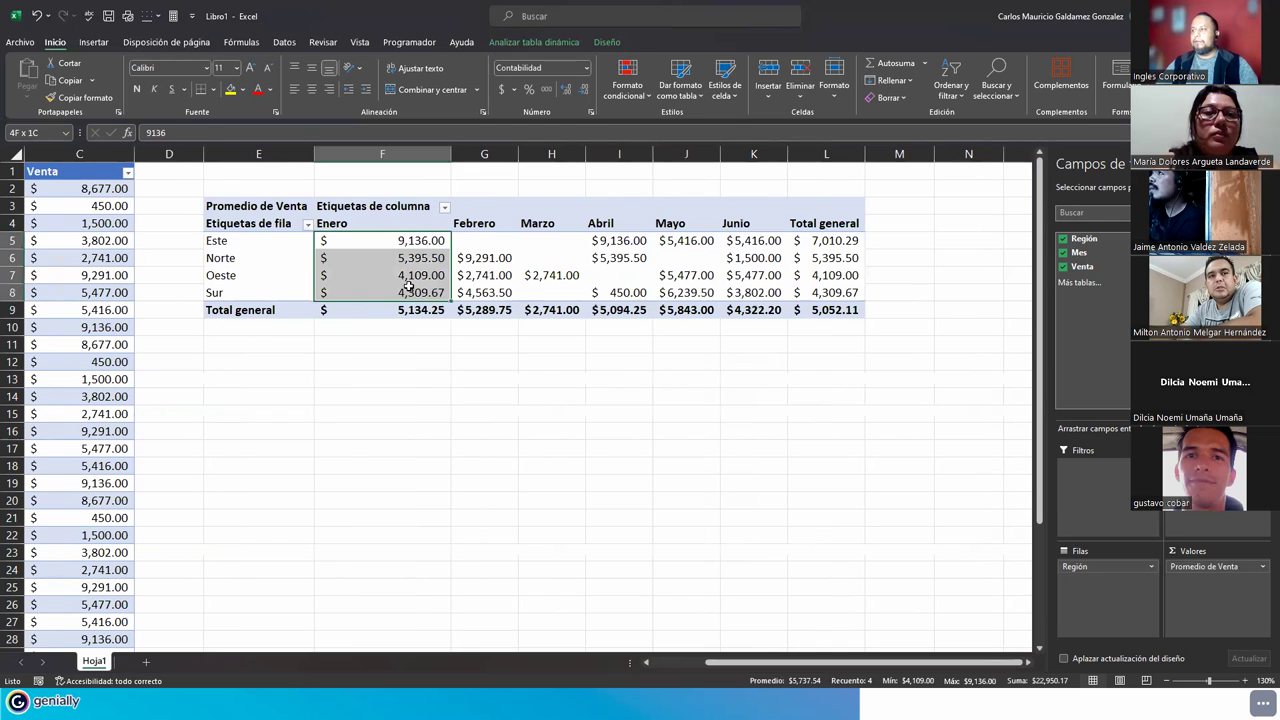
drag(757, 242, 752, 292)
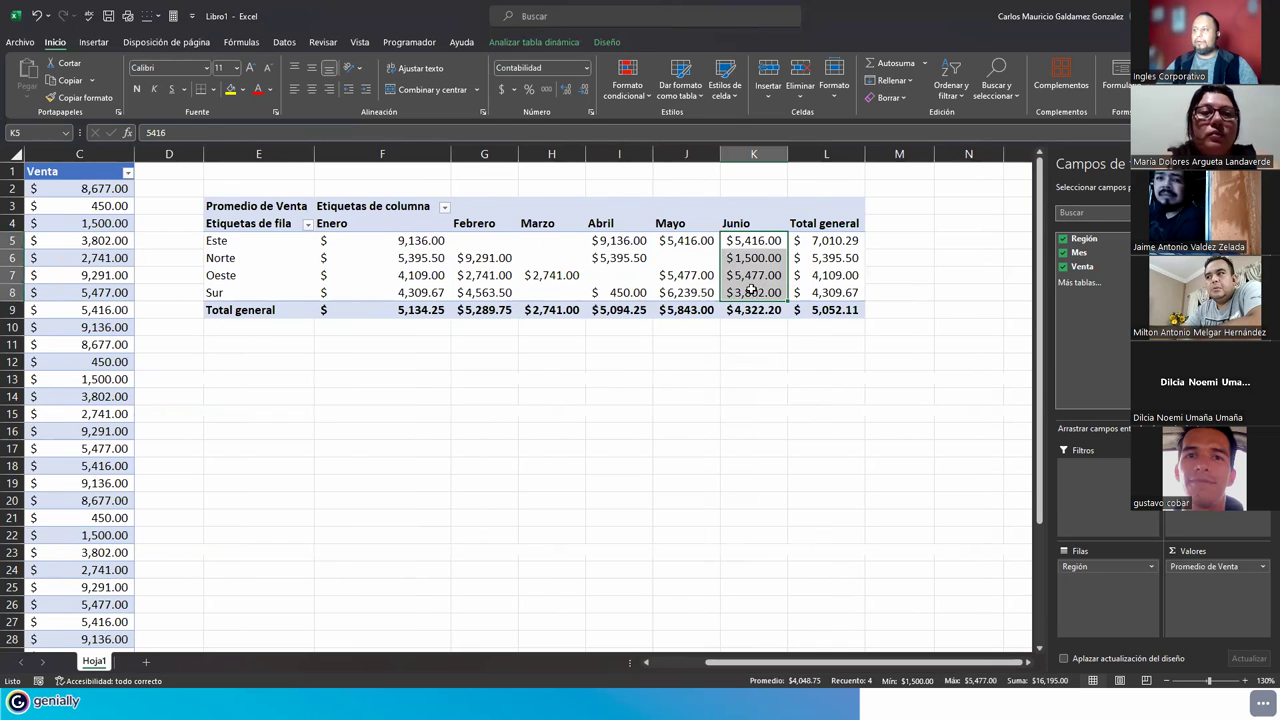
click(733, 288)
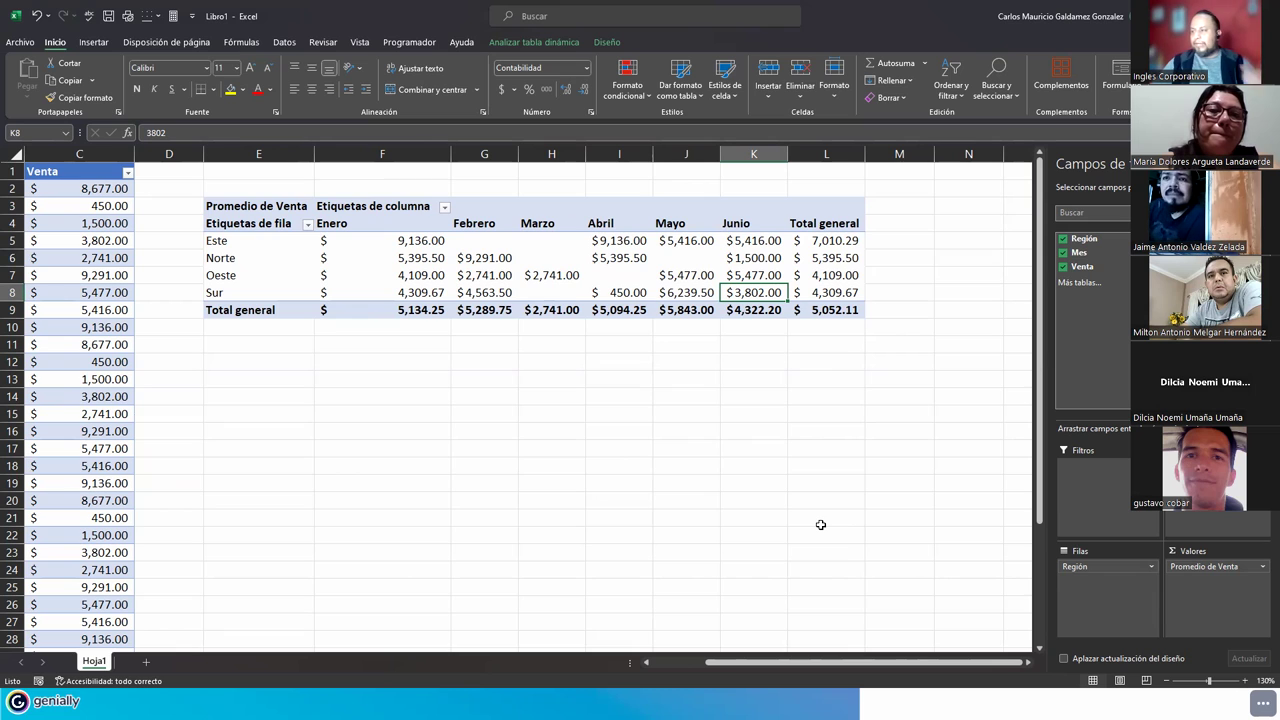
Change the pivot table's Venta value field to summarize by Suma
click(1261, 567)
click(1229, 556)
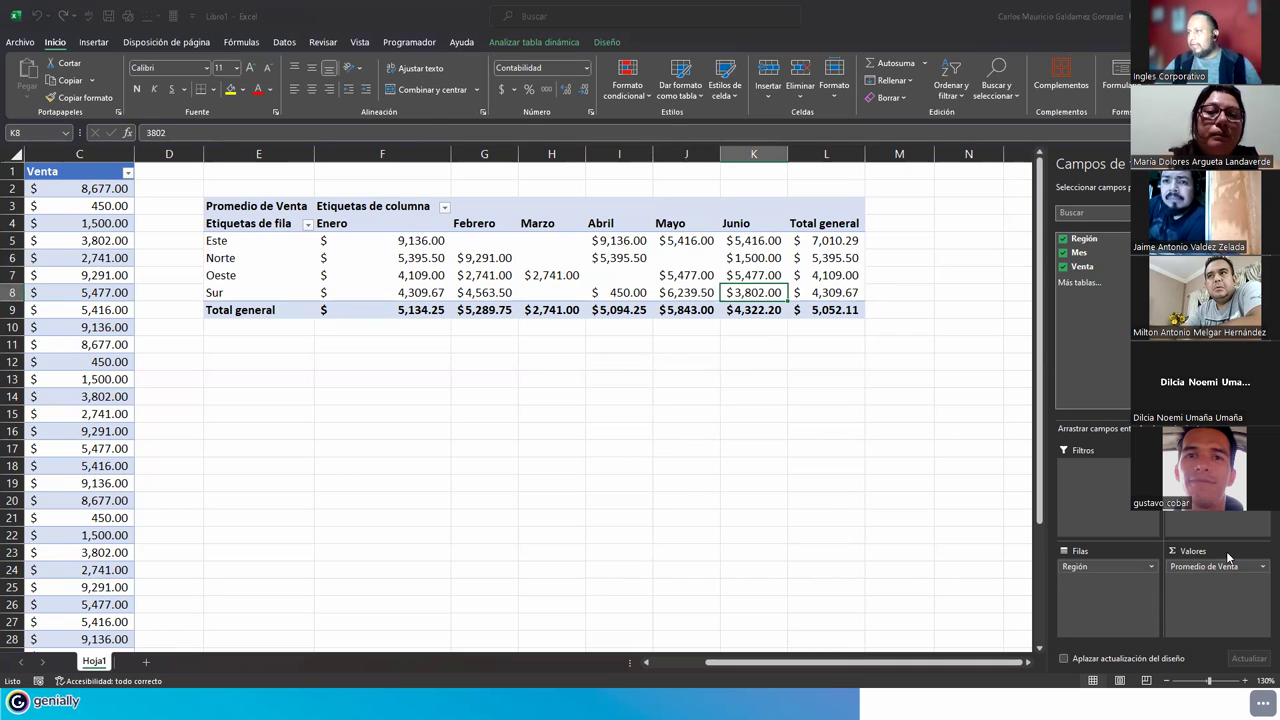
click(552, 414)
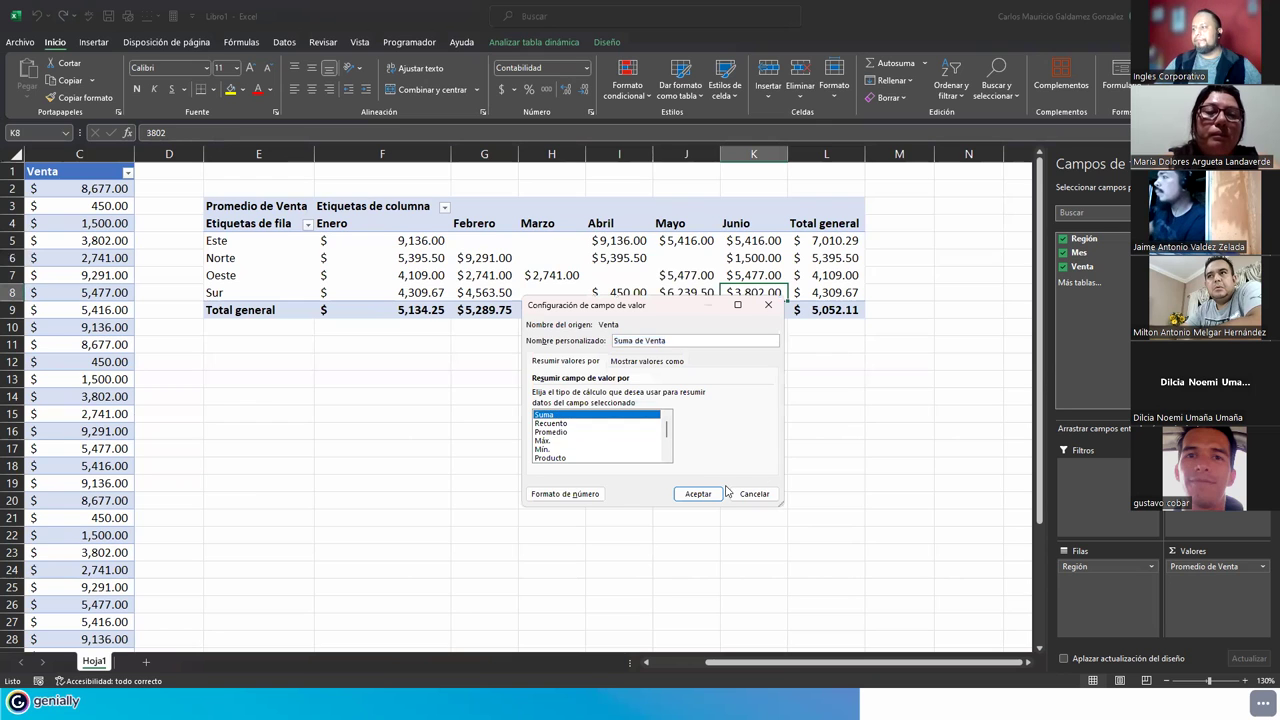
click(698, 493)
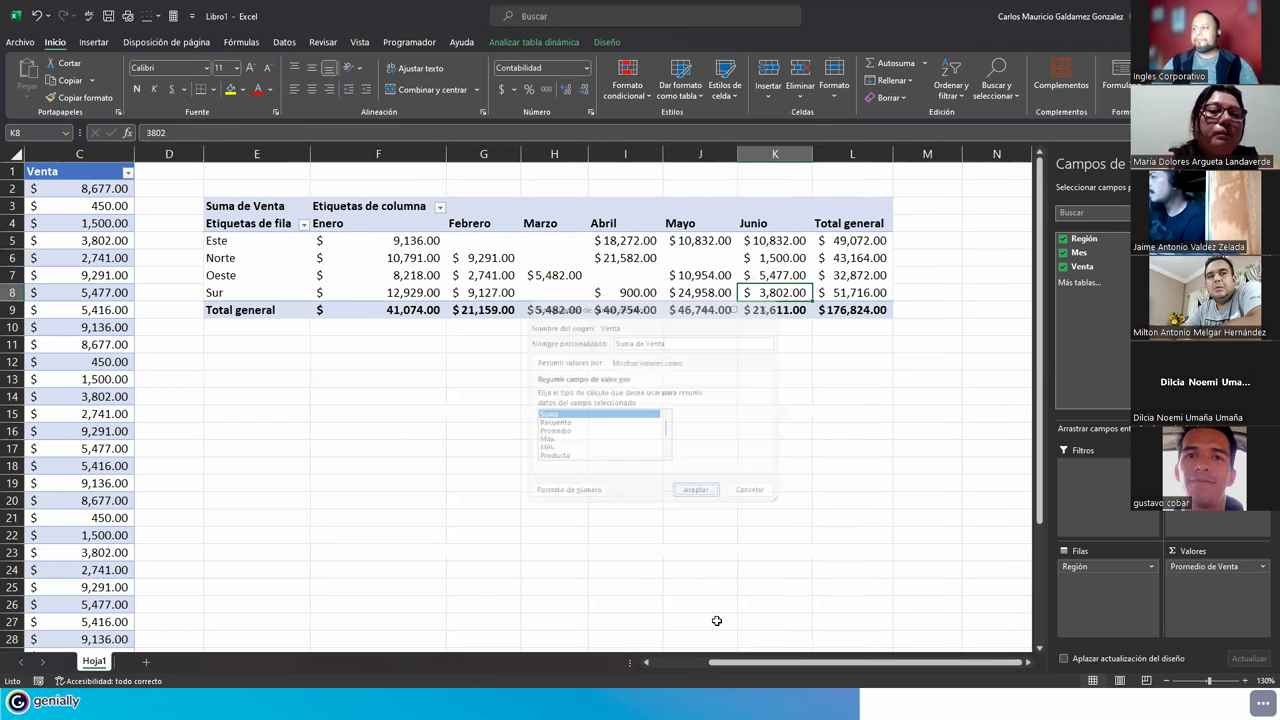
Examine the pivot table's sales sums by region and month across the range E3:L9
click(231, 336)
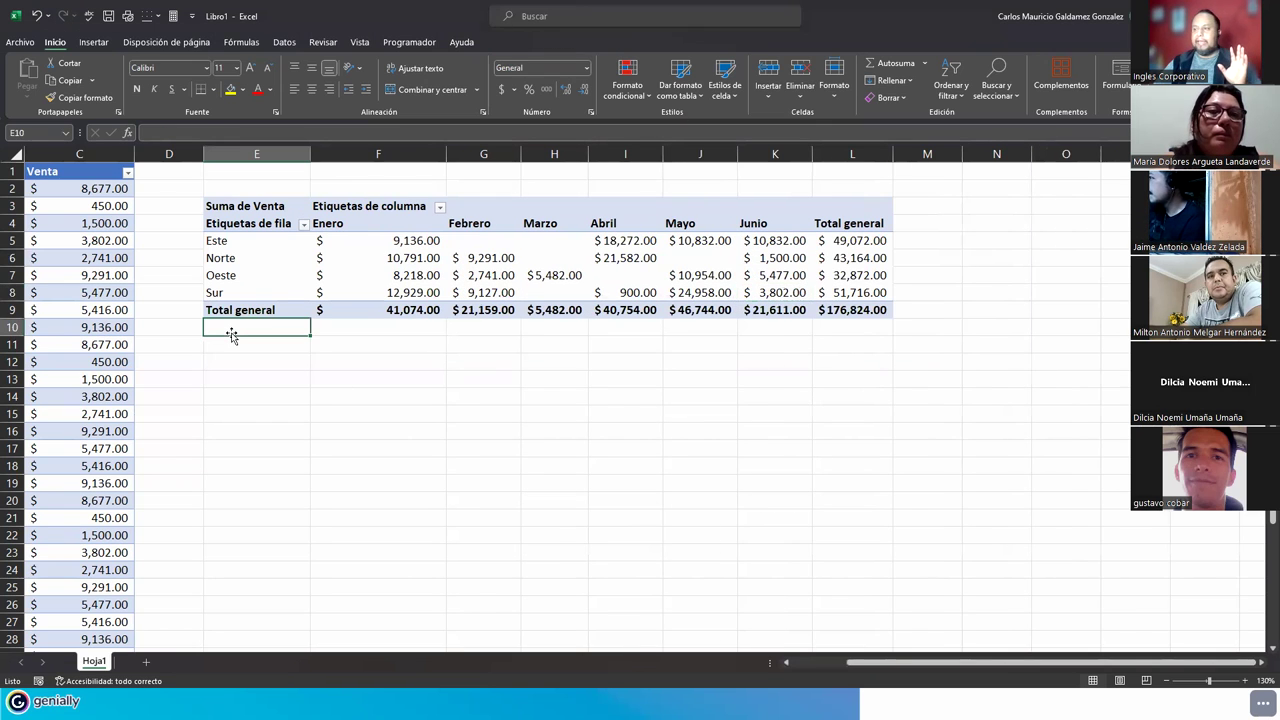
click(281, 263)
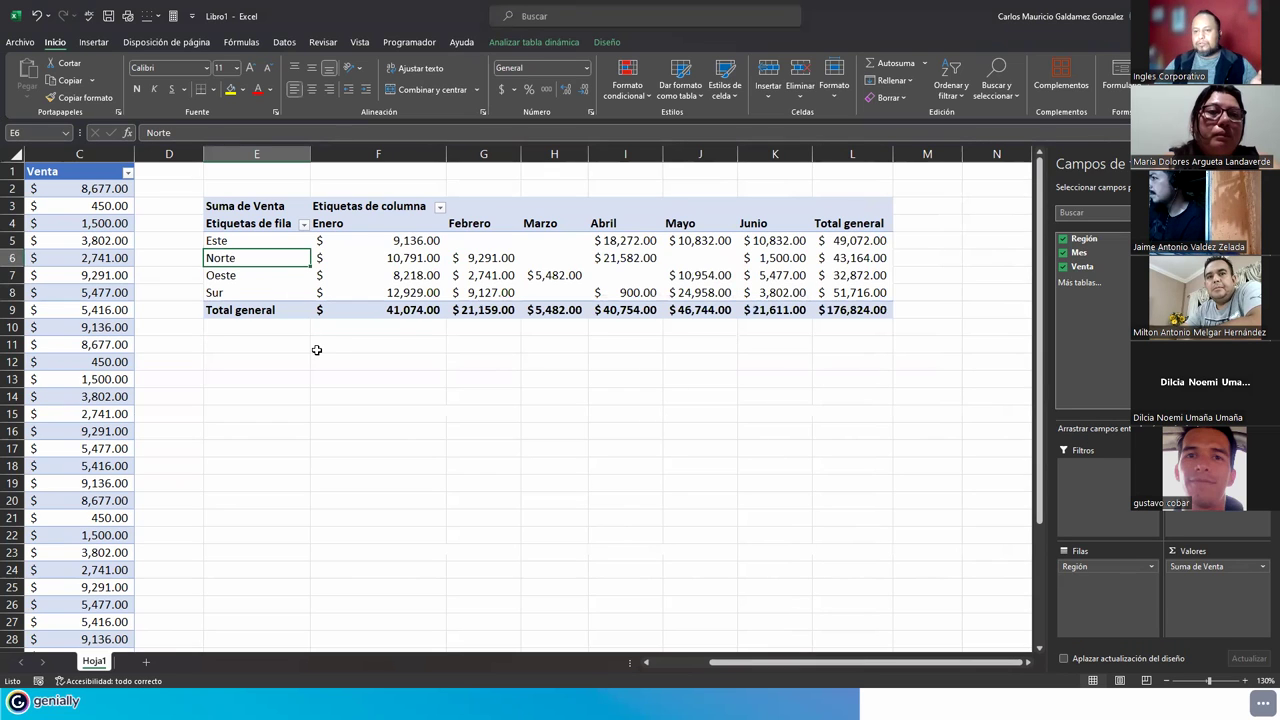
drag(243, 205, 830, 306)
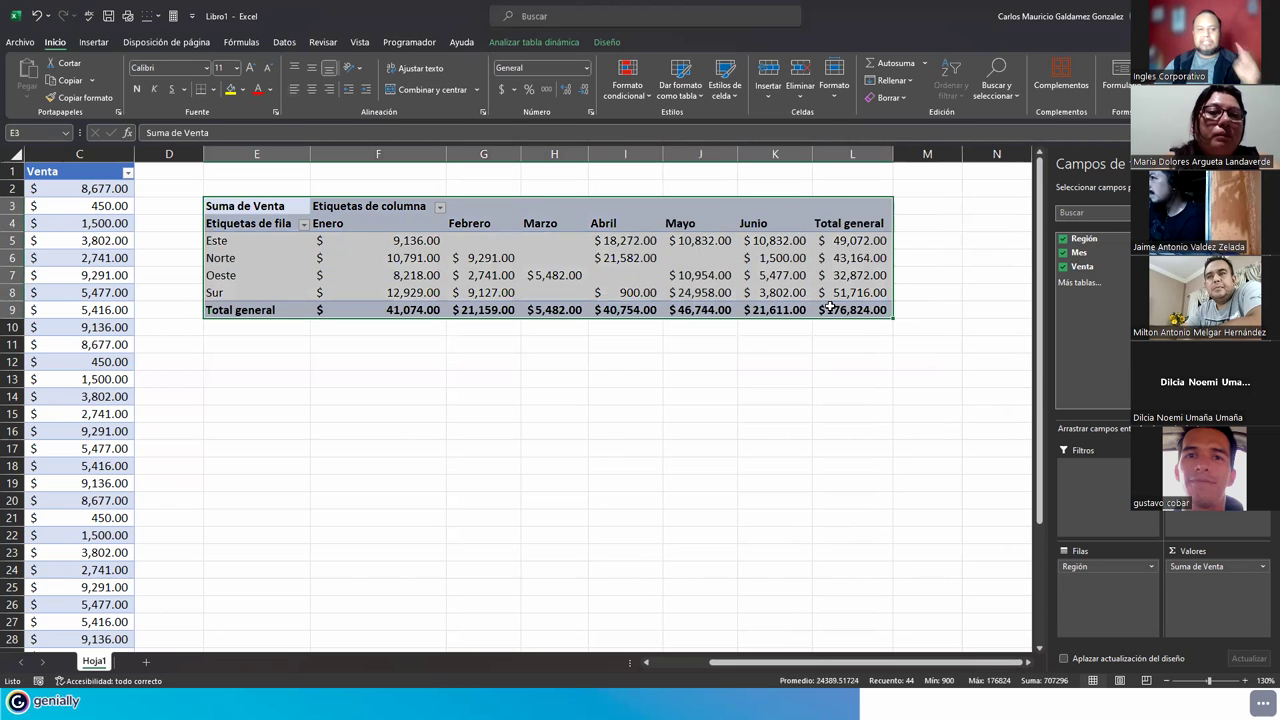
click(227, 350)
click(263, 254)
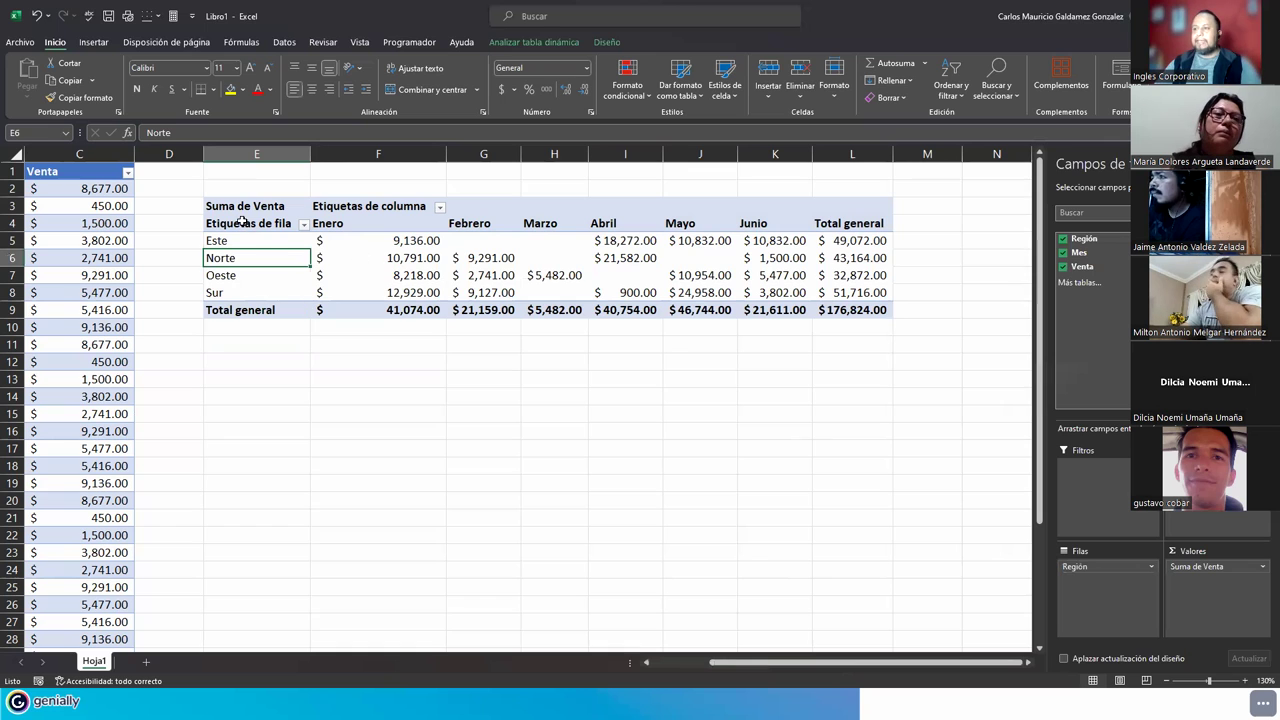
drag(222, 204, 880, 312)
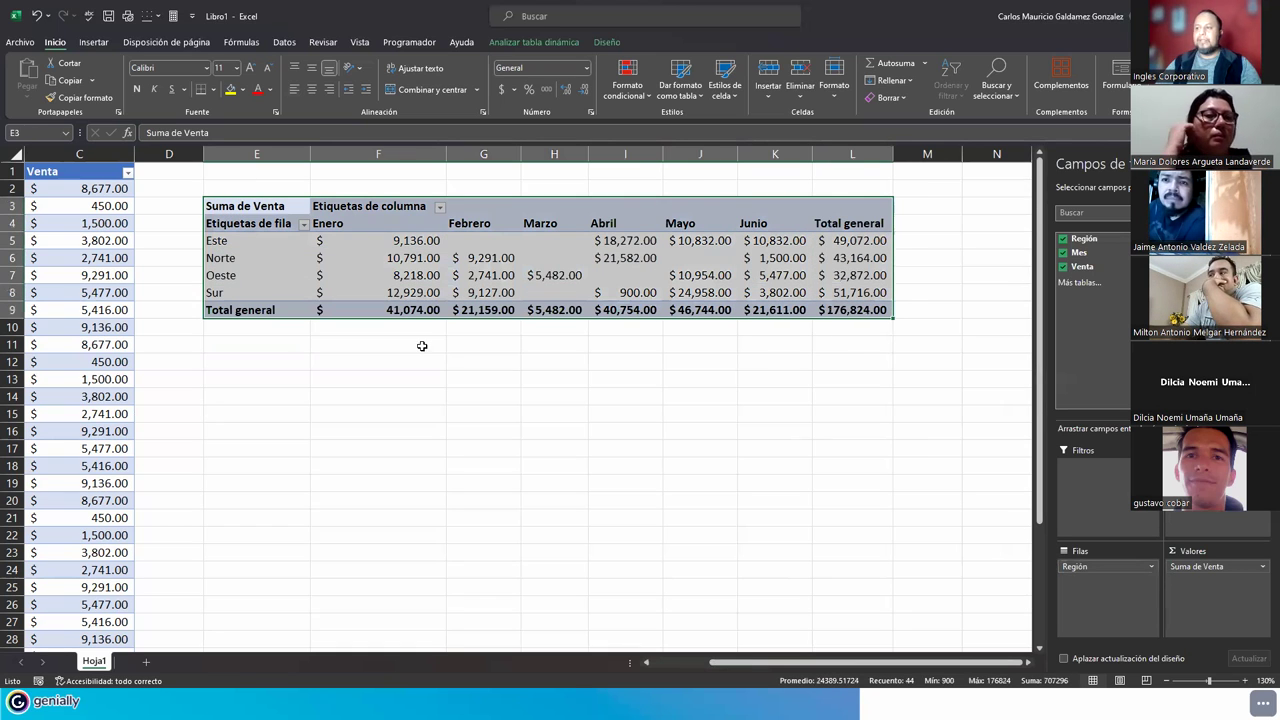
Enter the label PROMEDIO in cell E13 and the label VENTA MAXIMA in cell E18 below the pivot table
click(232, 386)
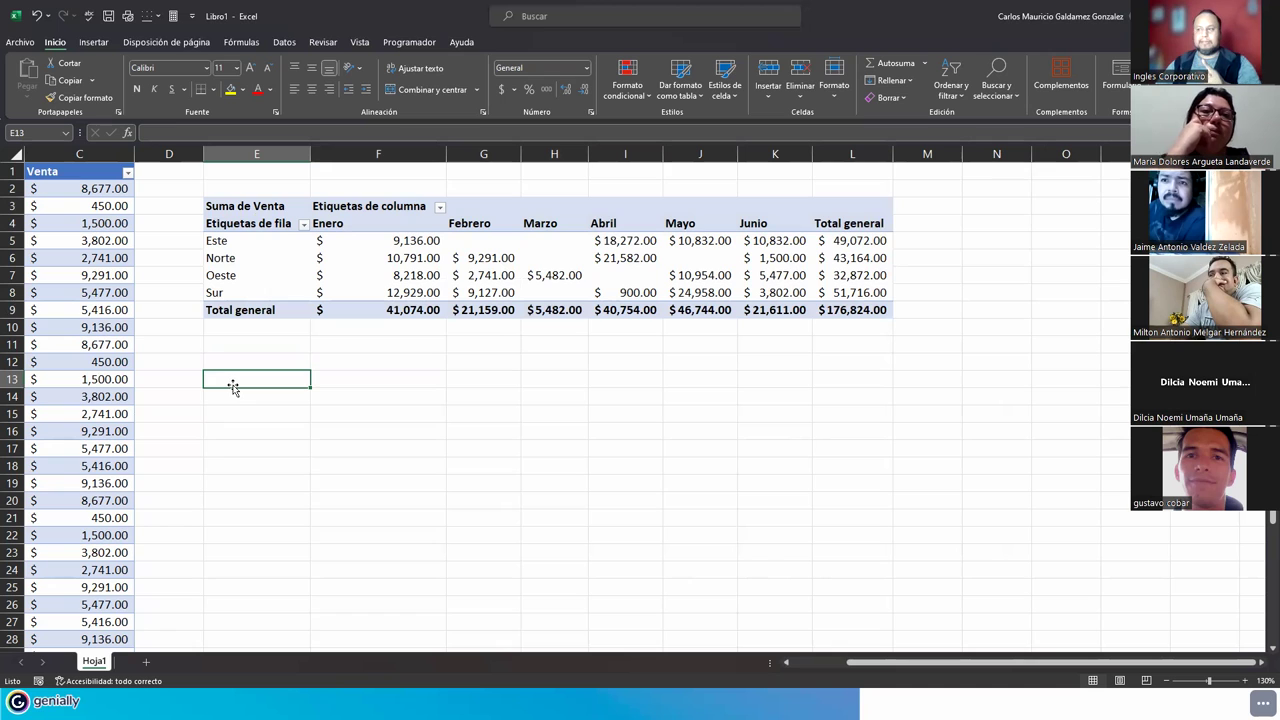
text(PROMEDIO)
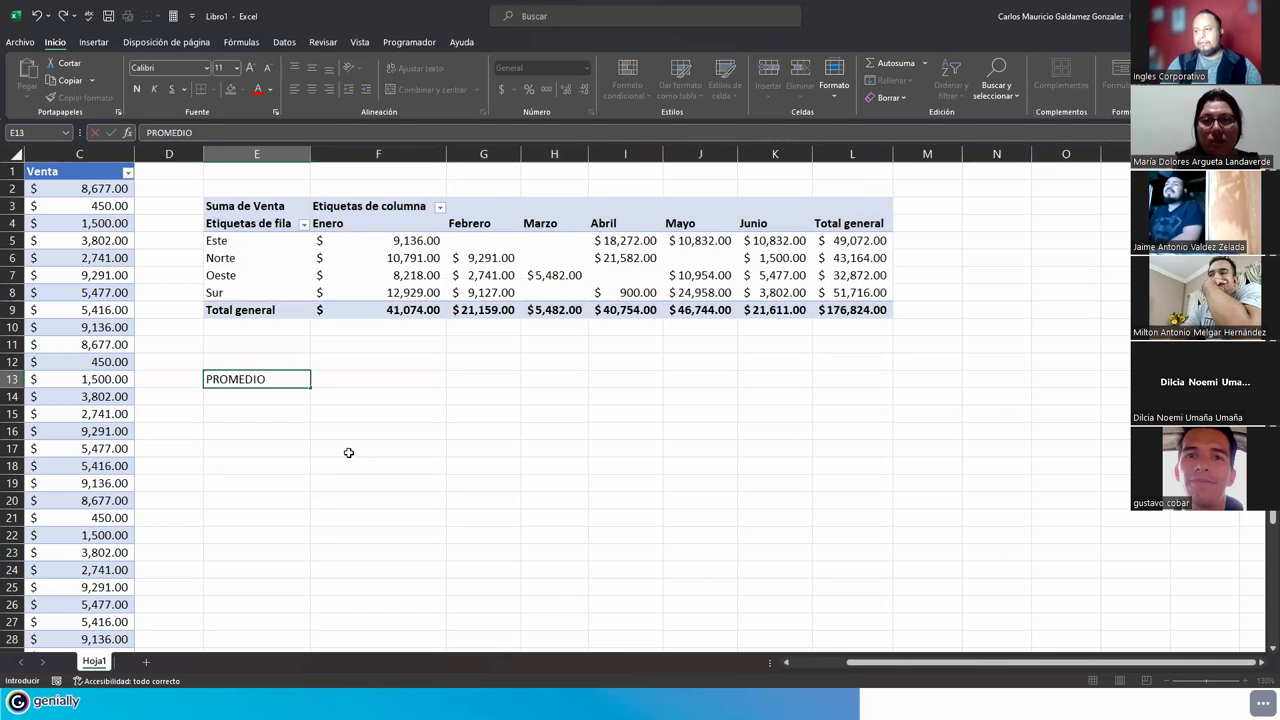
key(Return)
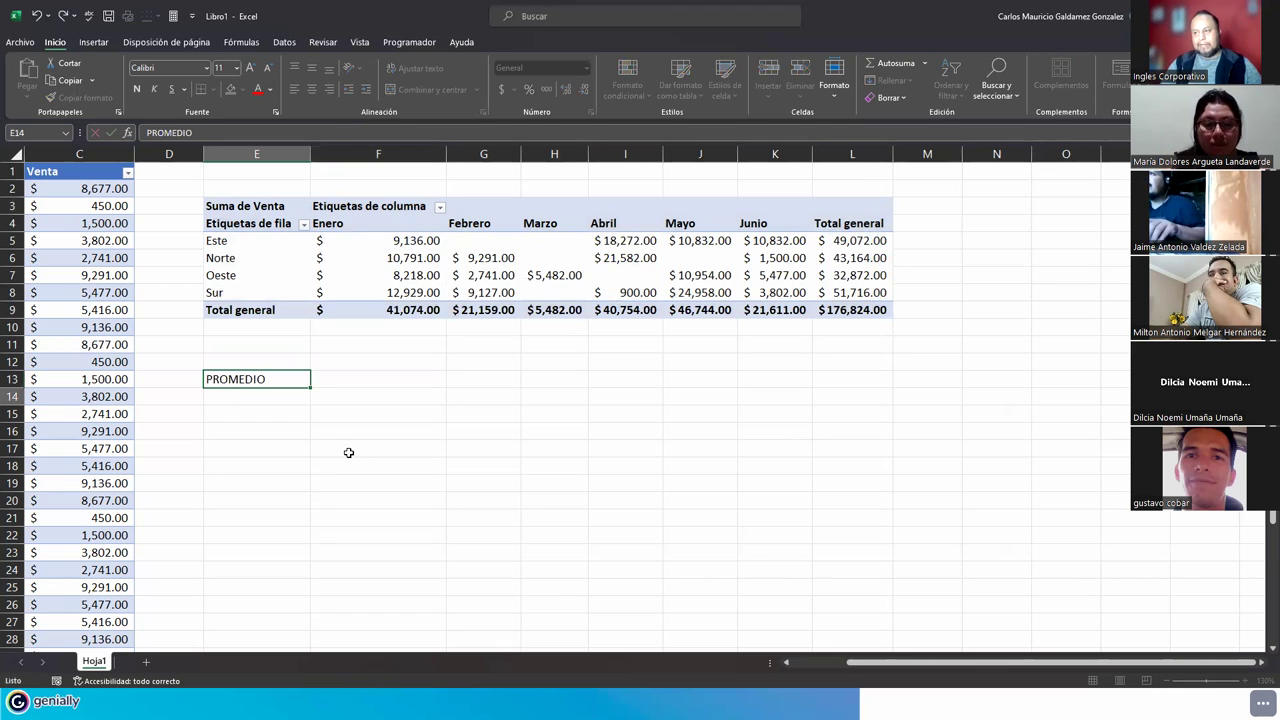
key(Down)
key(Down)
key(Down)
key(Down)
text(VENTA MA)
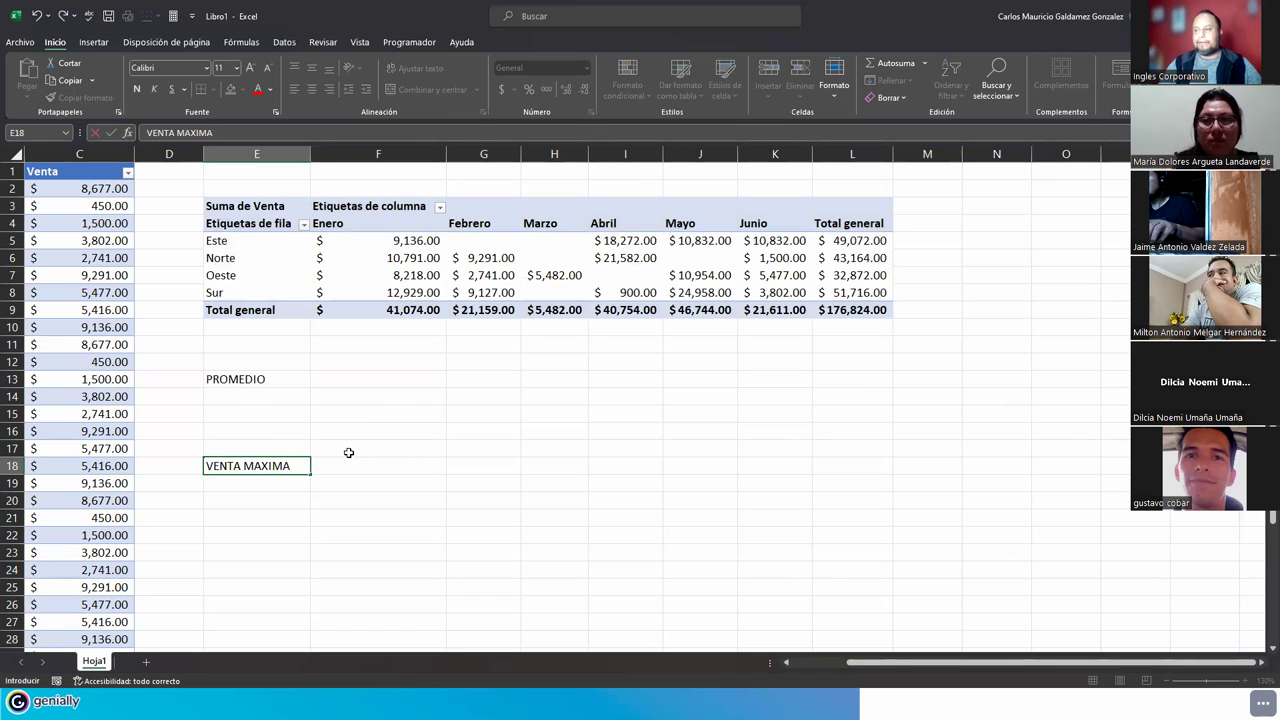
key(Return)
key(Down)
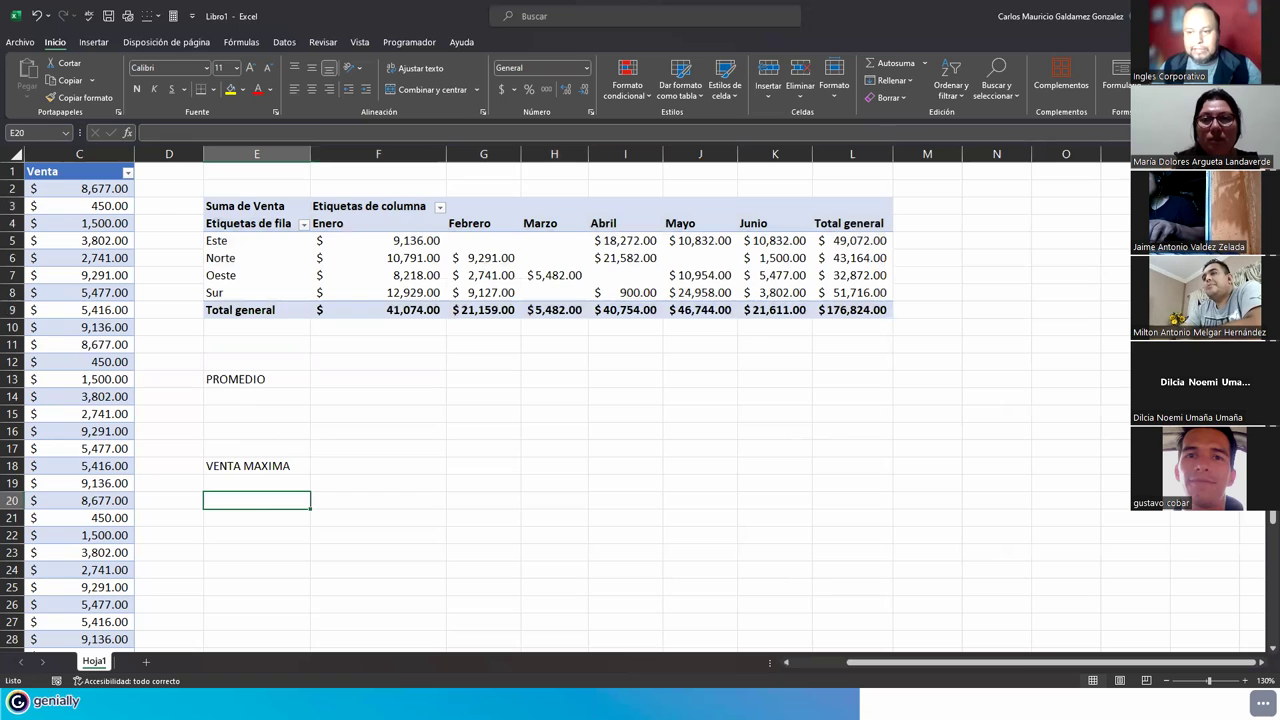
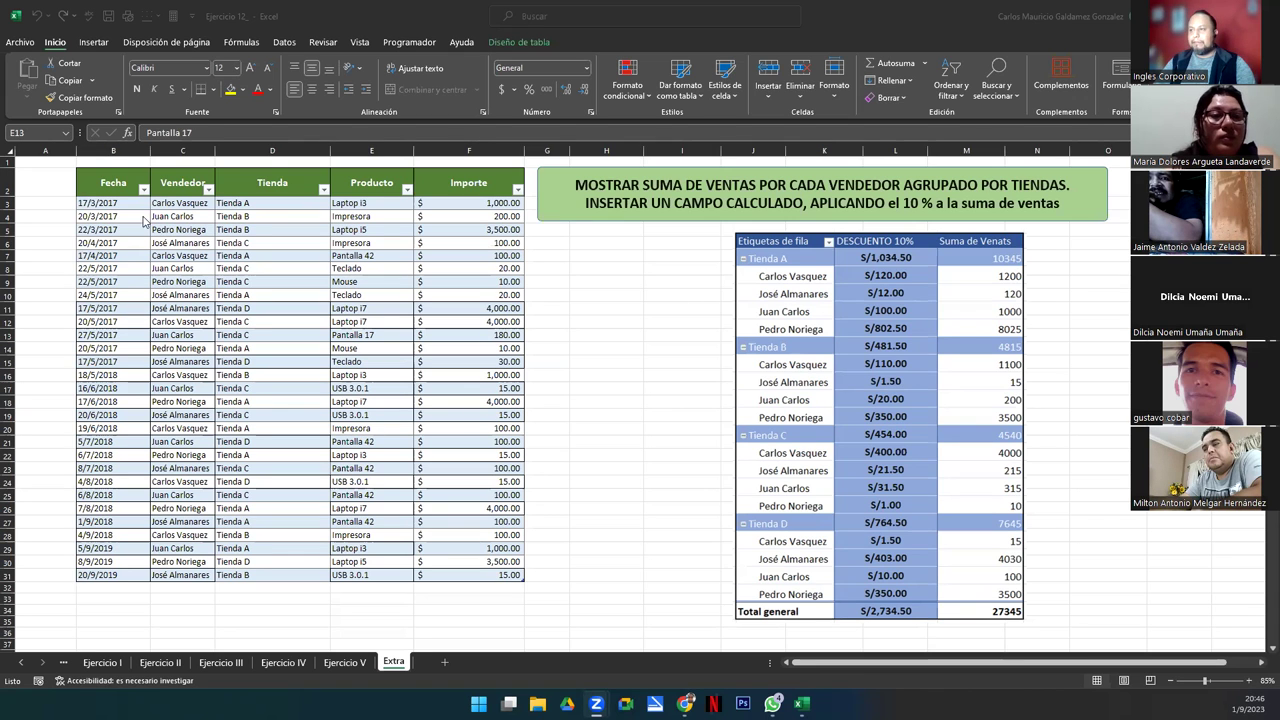
Center the data in B3:F31 of the sales table on the Extra sheet of the Ejercicio 12_ workbook
drag(113, 203, 477, 575)
click(313, 94)
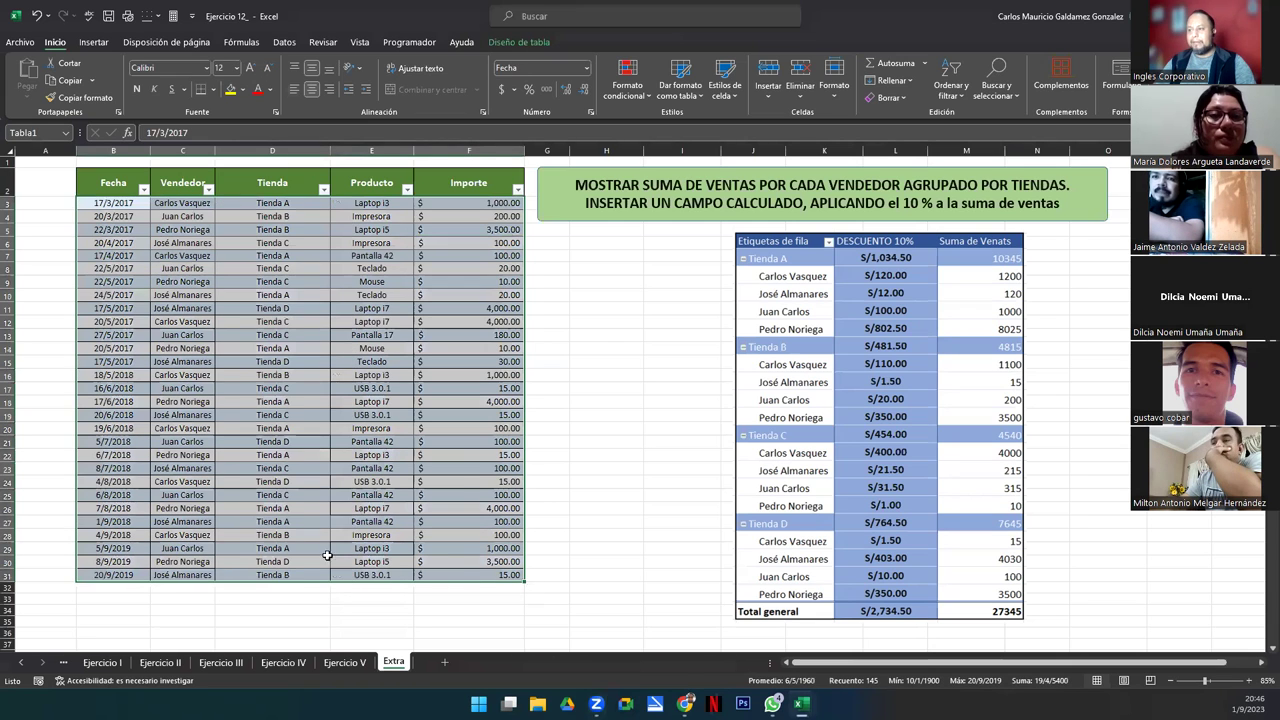
click(338, 402)
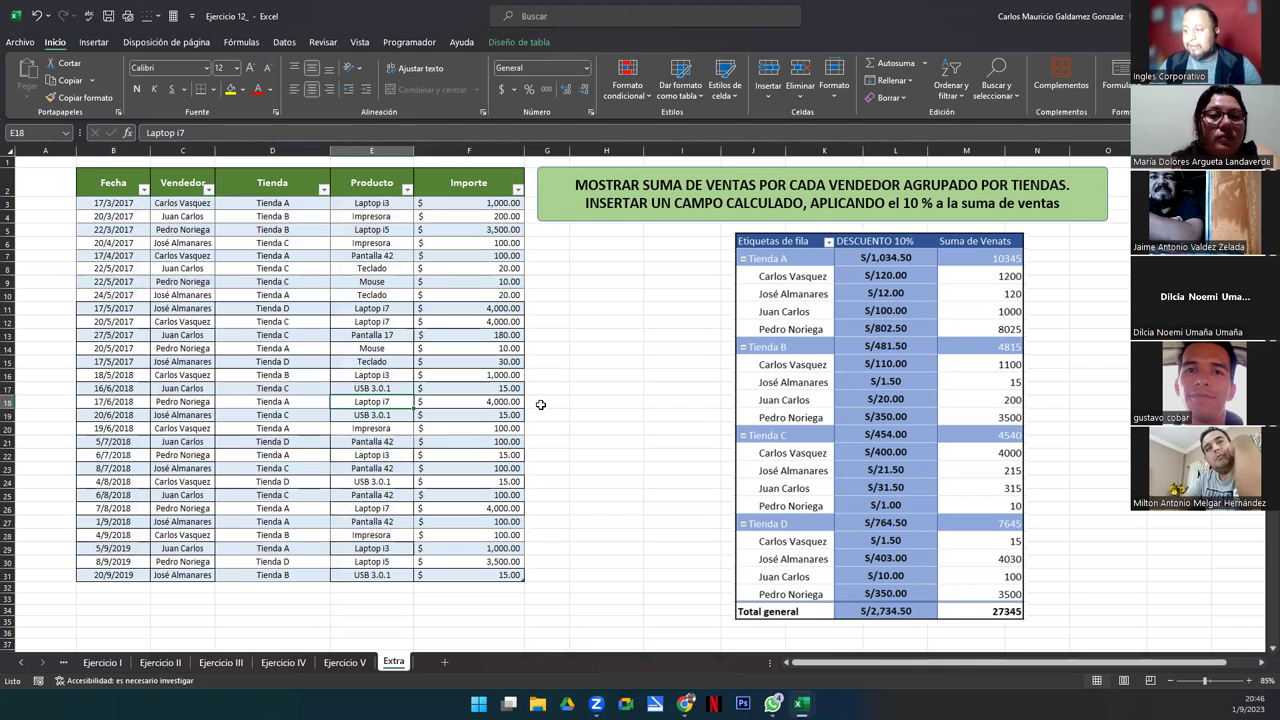
Review the exercise instructions and sample pivot tables on sheets Ejercicio I to Ejercicio V and return to the Extra sheet
click(104, 663)
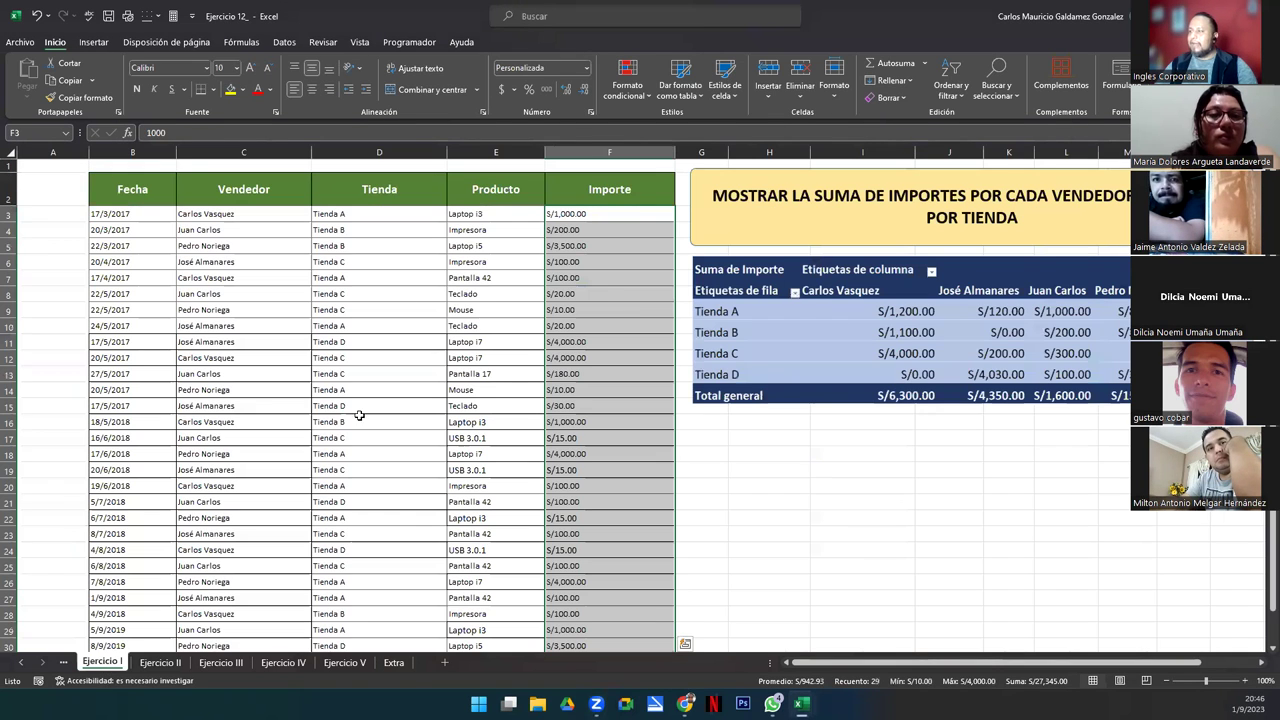
click(162, 663)
click(218, 664)
click(282, 664)
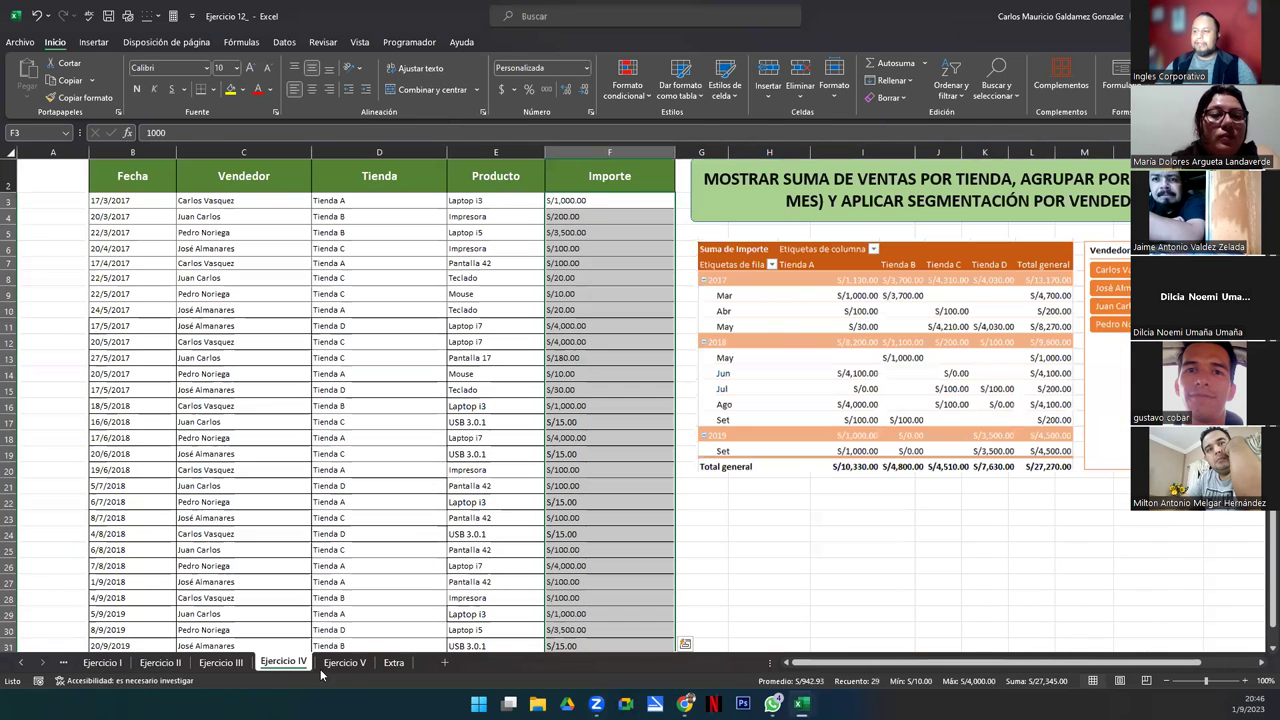
click(342, 664)
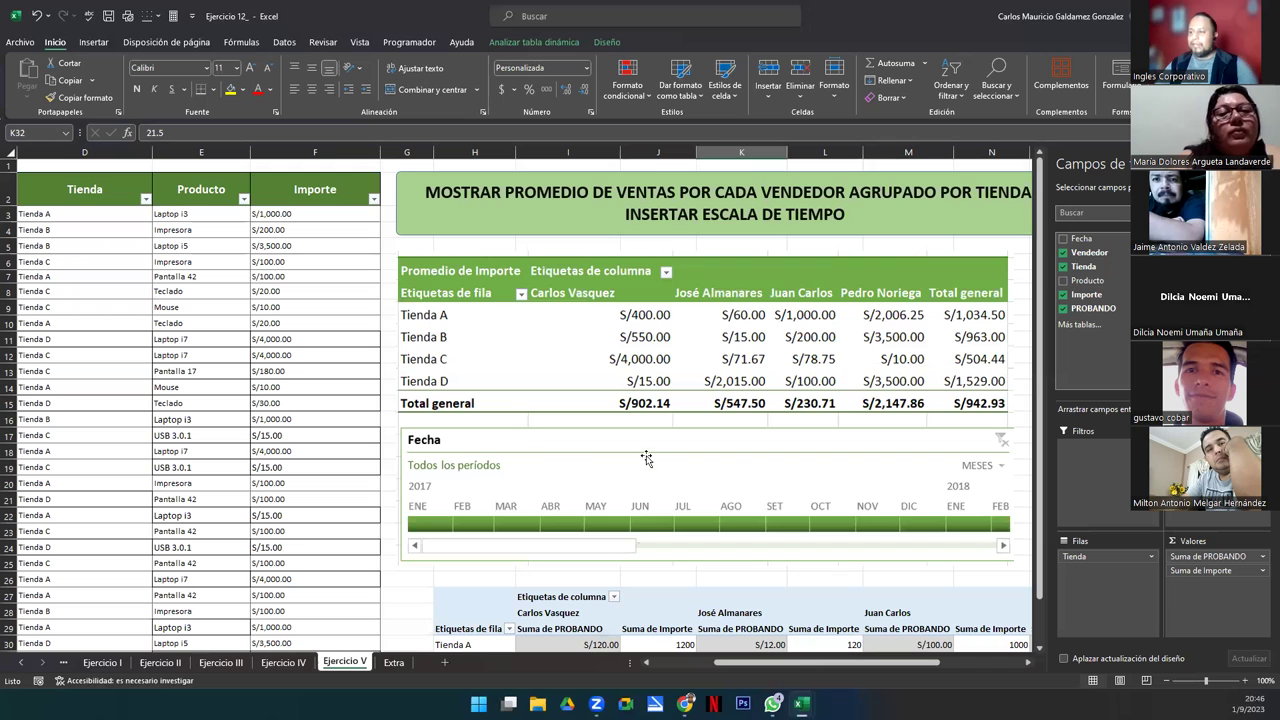
click(539, 467)
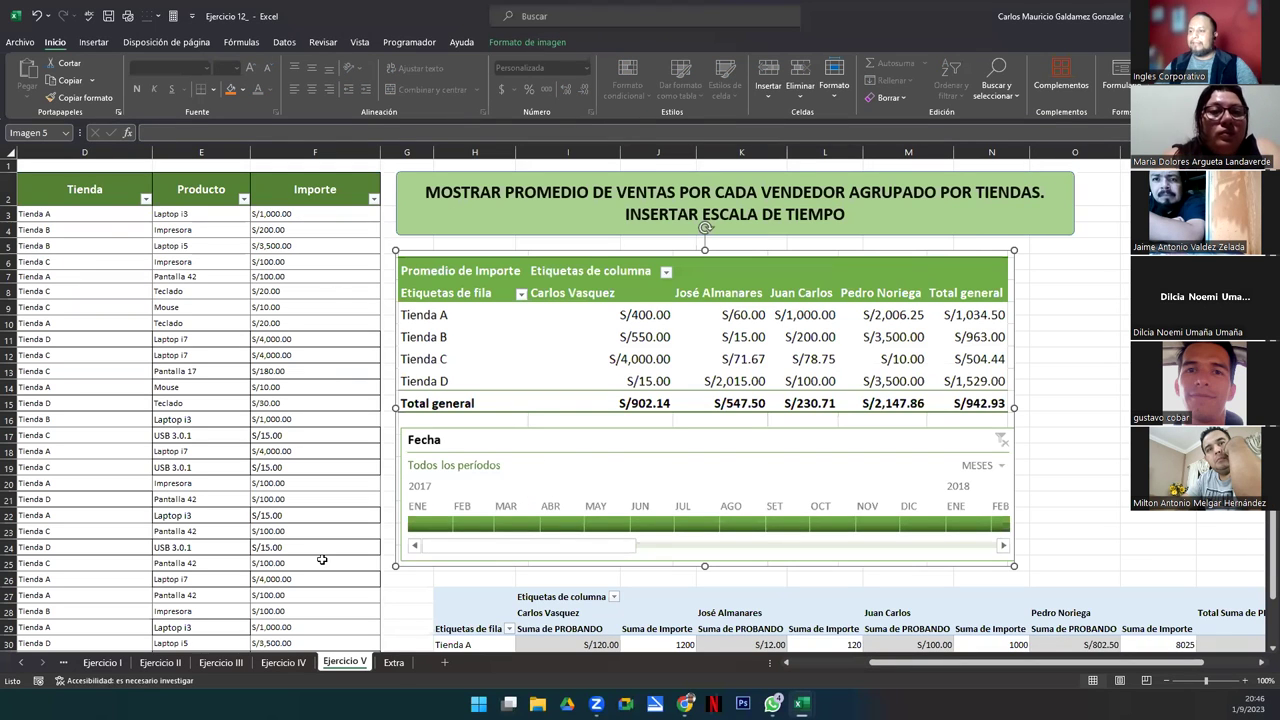
click(393, 663)
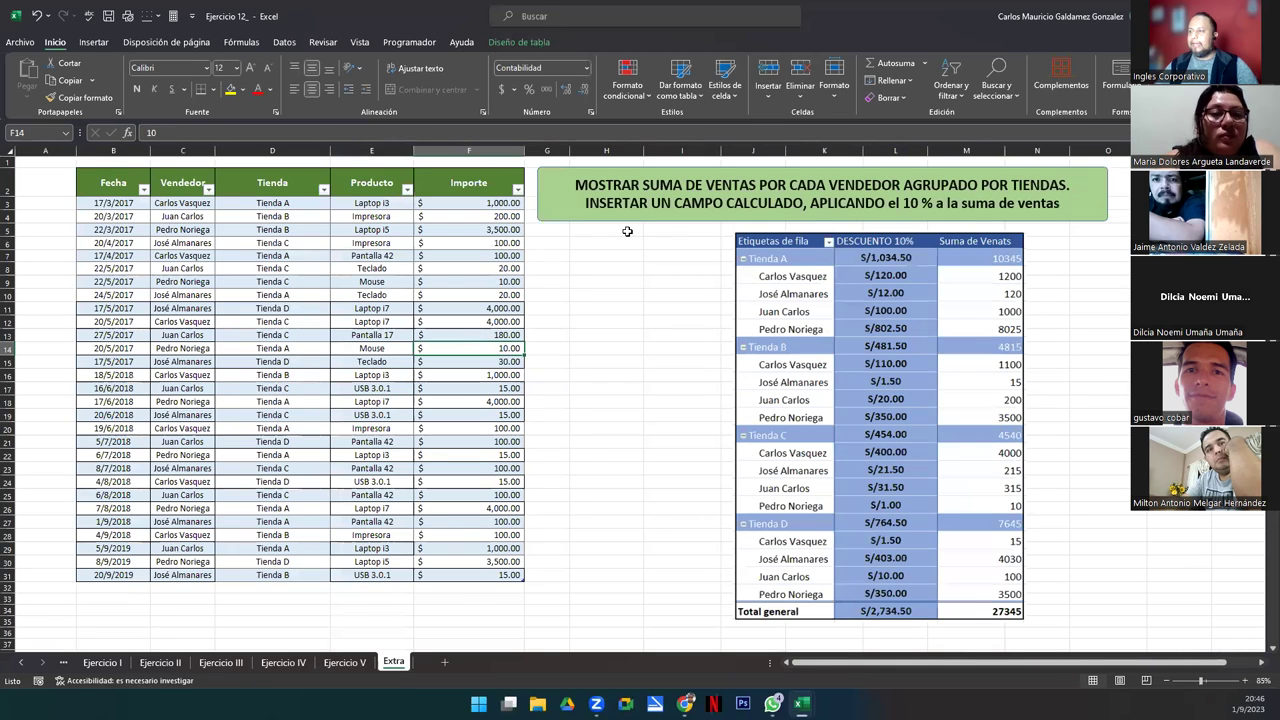
Look over the Extra sheet's sales table and instruction banner, and move the sample pivot table picture to about columns I to L
click(463, 388)
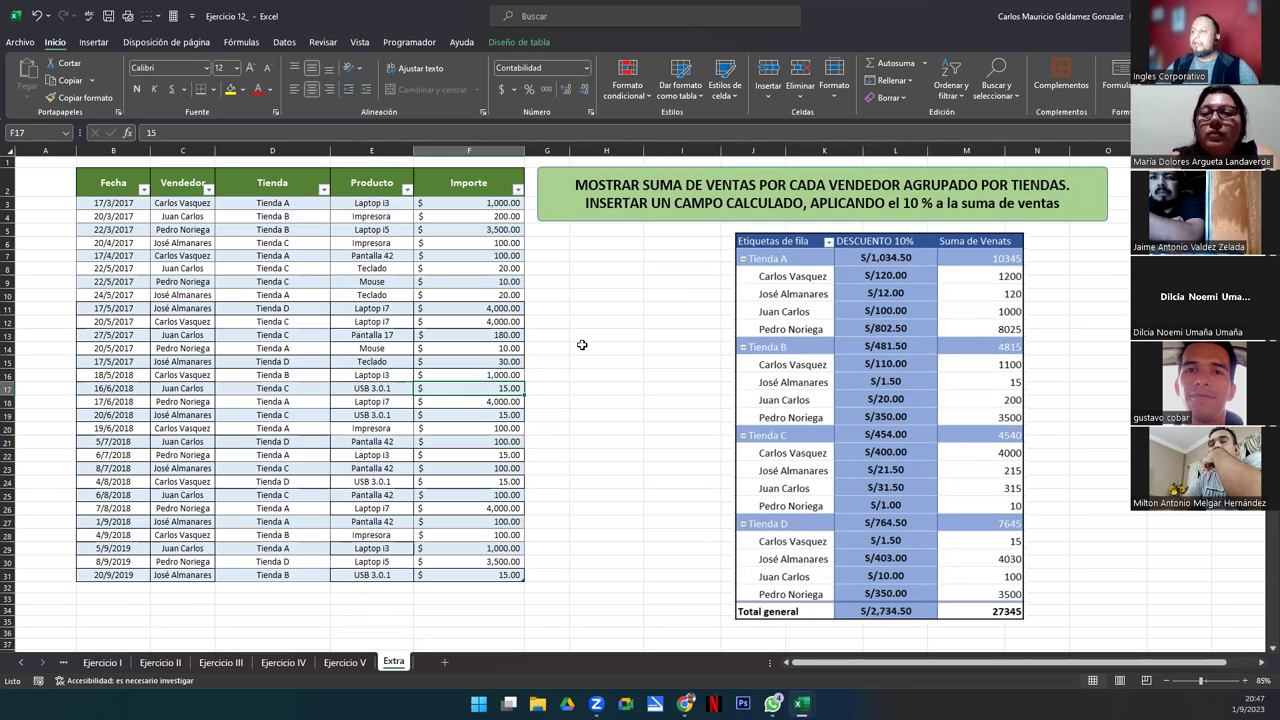
drag(100, 196, 467, 577)
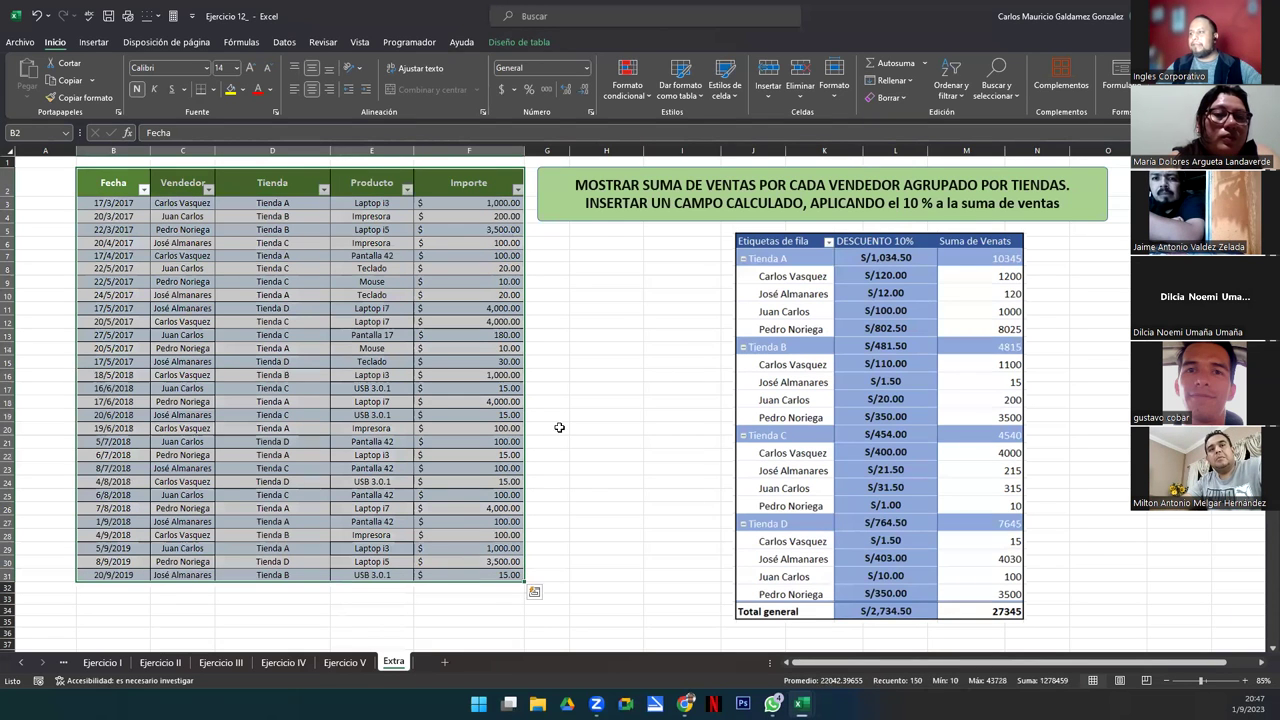
click(585, 221)
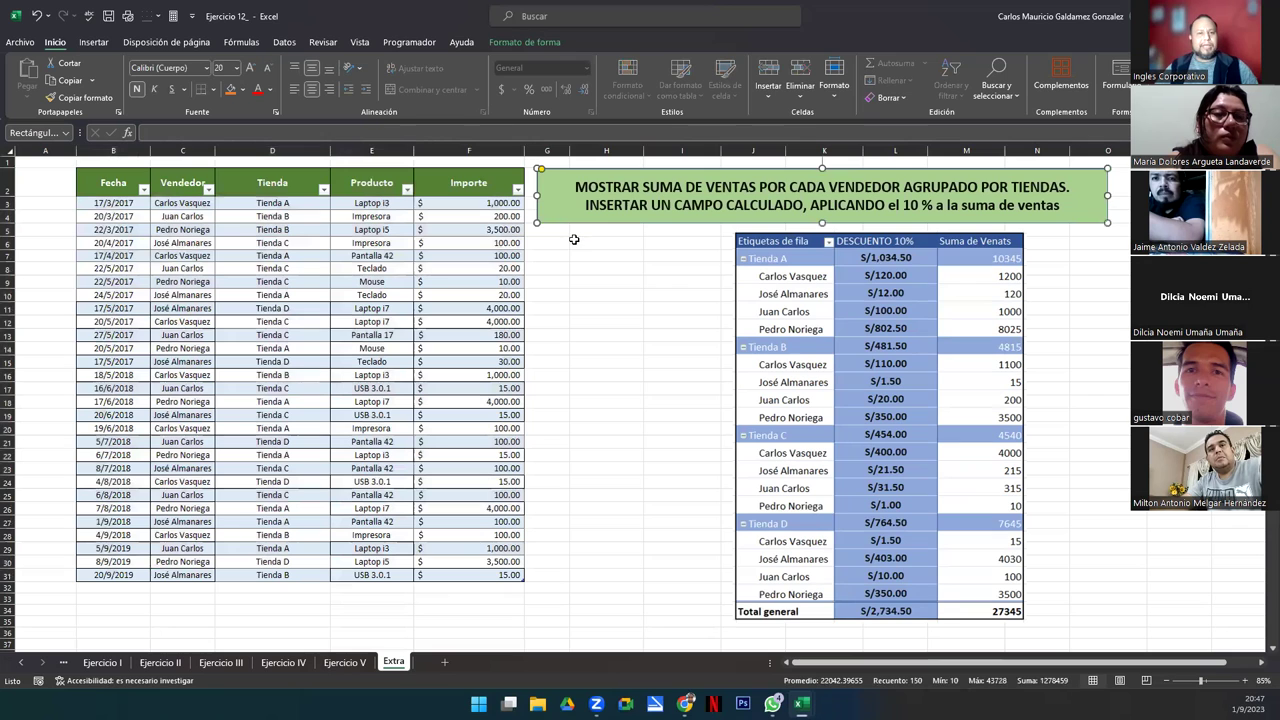
drag(852, 258, 765, 263)
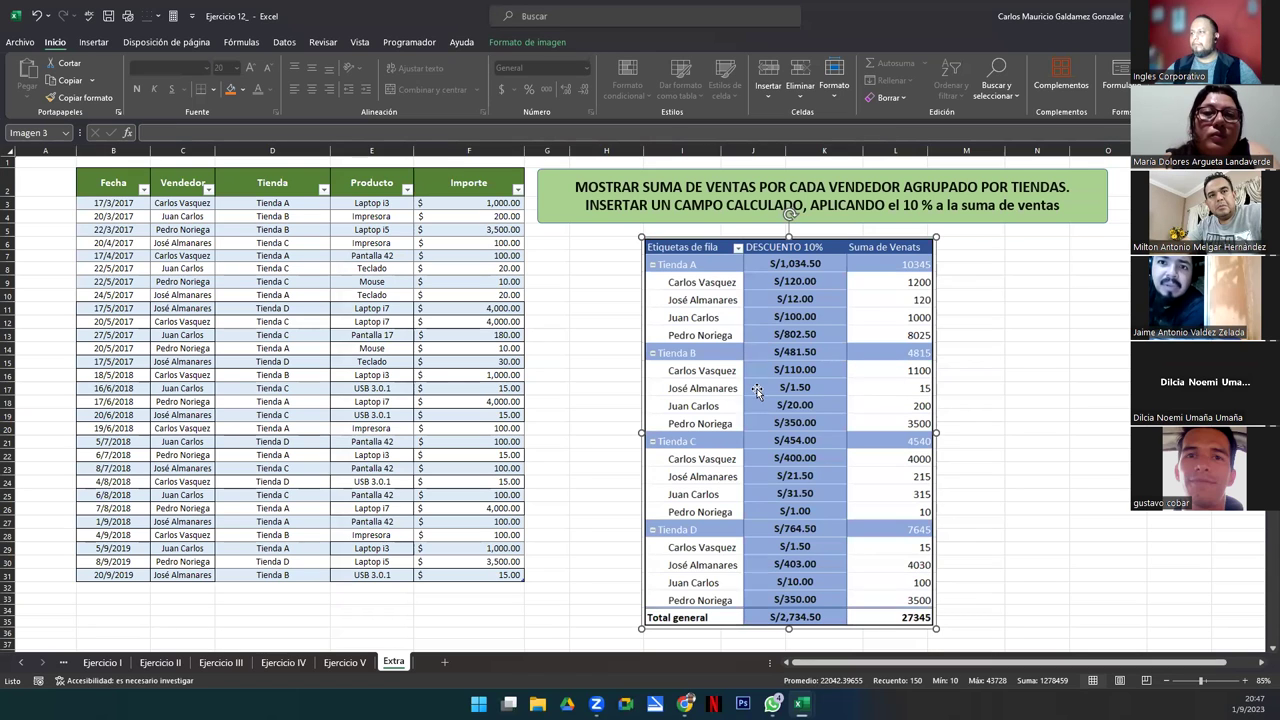
Move the sample pivot table picture onto the sales table, over about columns B to E
click(975, 361)
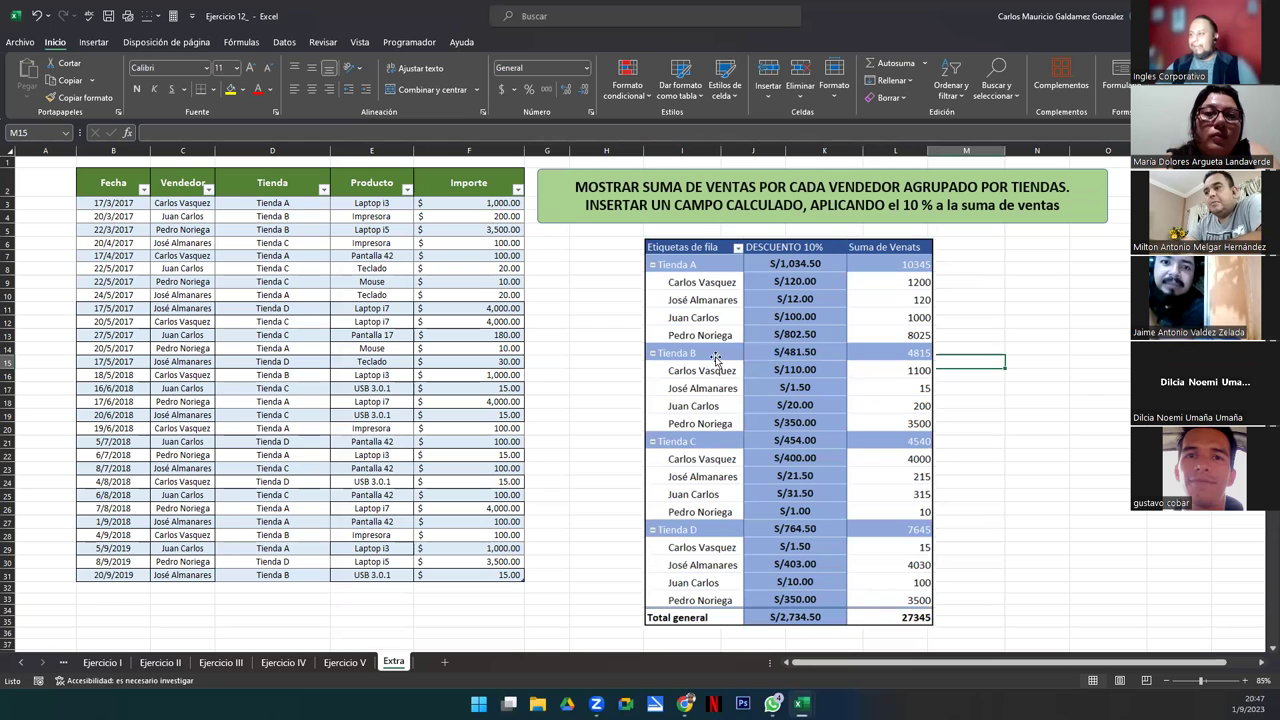
drag(625, 278, 648, 300)
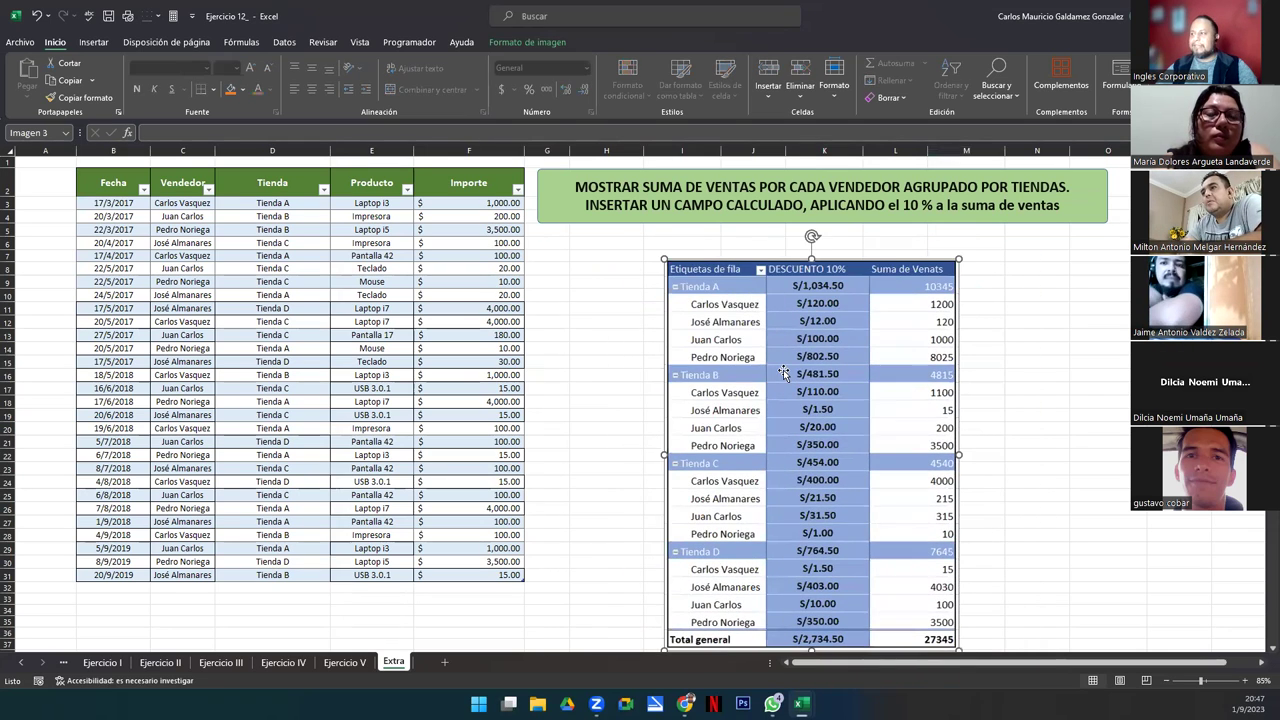
click(680, 214)
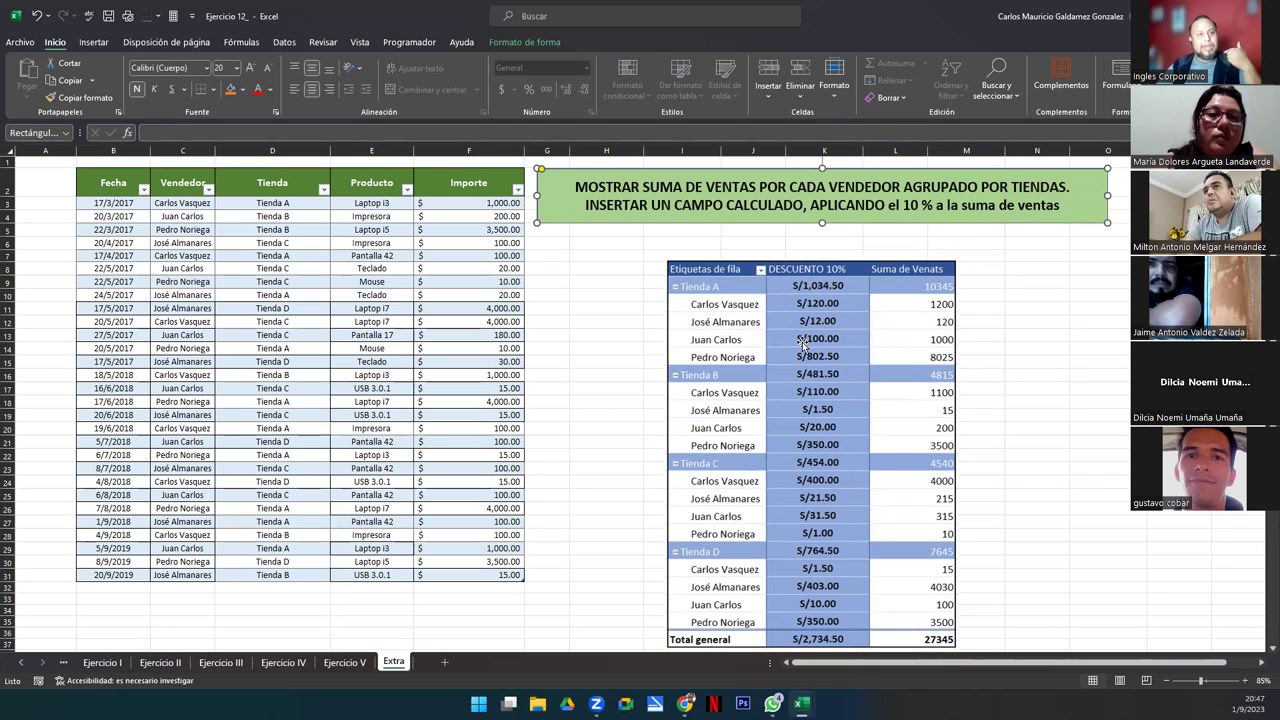
drag(815, 362, 278, 317)
Insert a pivot table based on Tabla1 in the existing Extra sheet, placed at cell H7
click(502, 309)
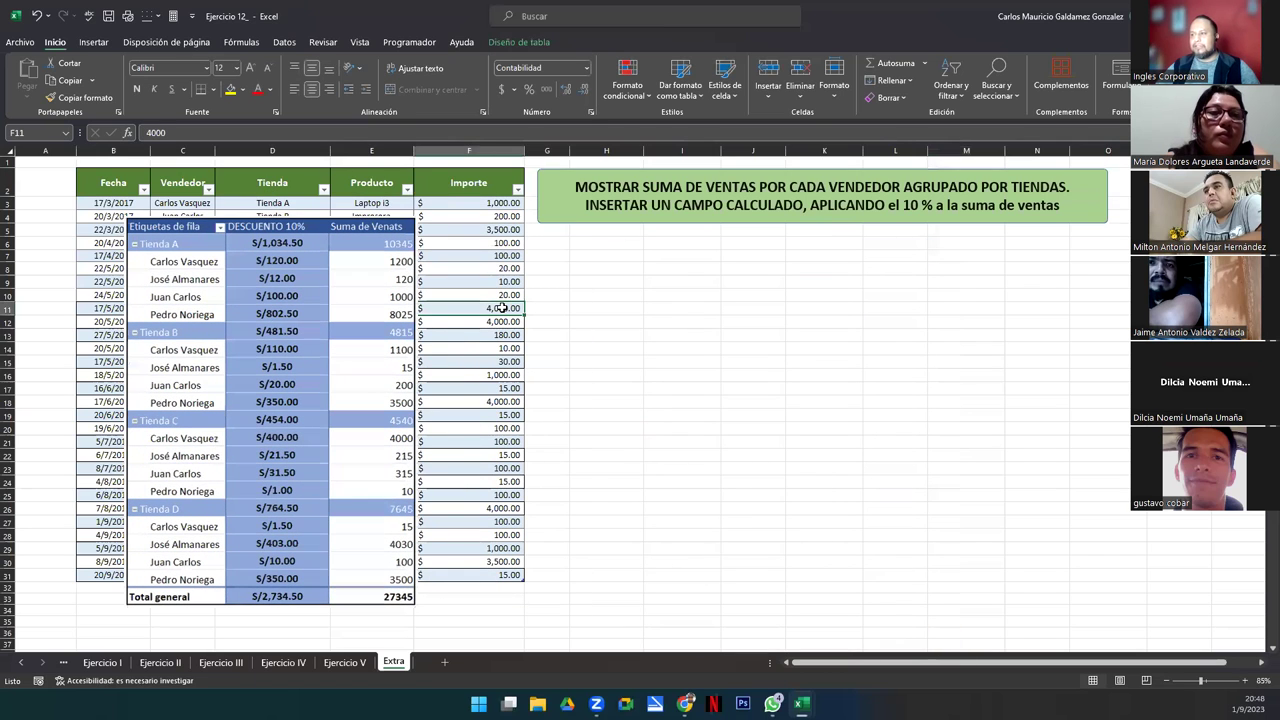
click(86, 44)
click(35, 75)
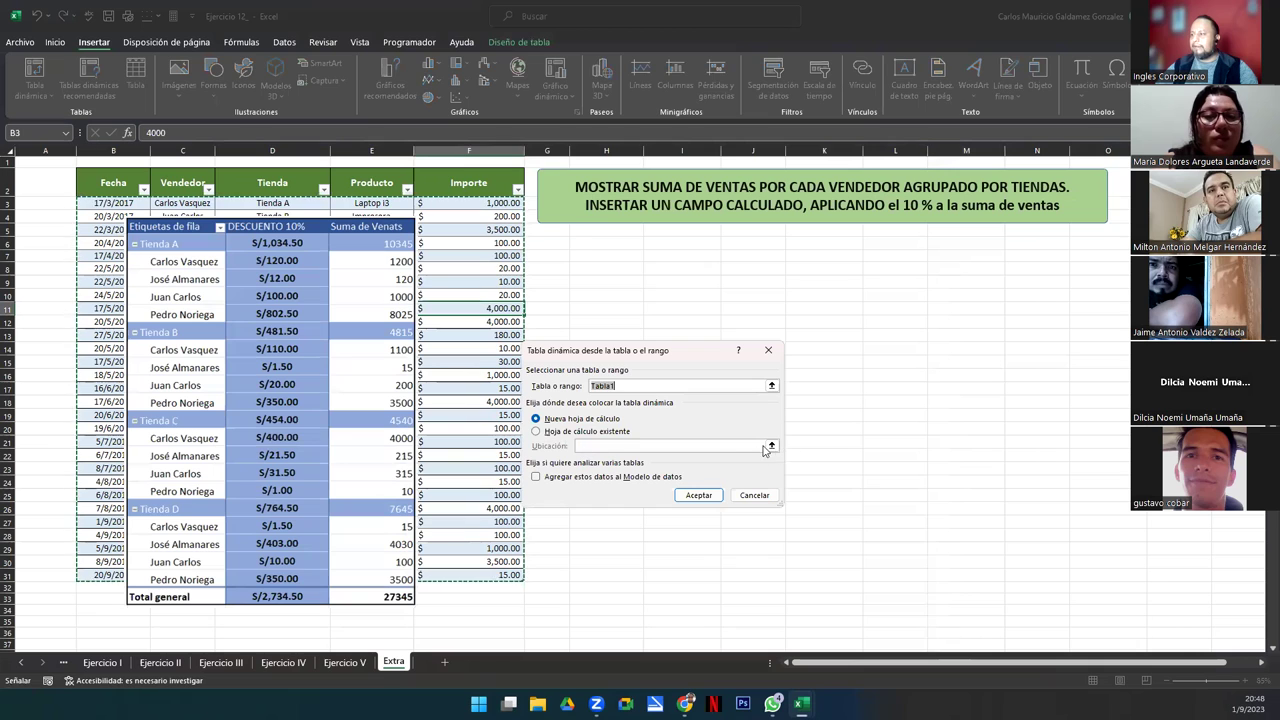
click(590, 243)
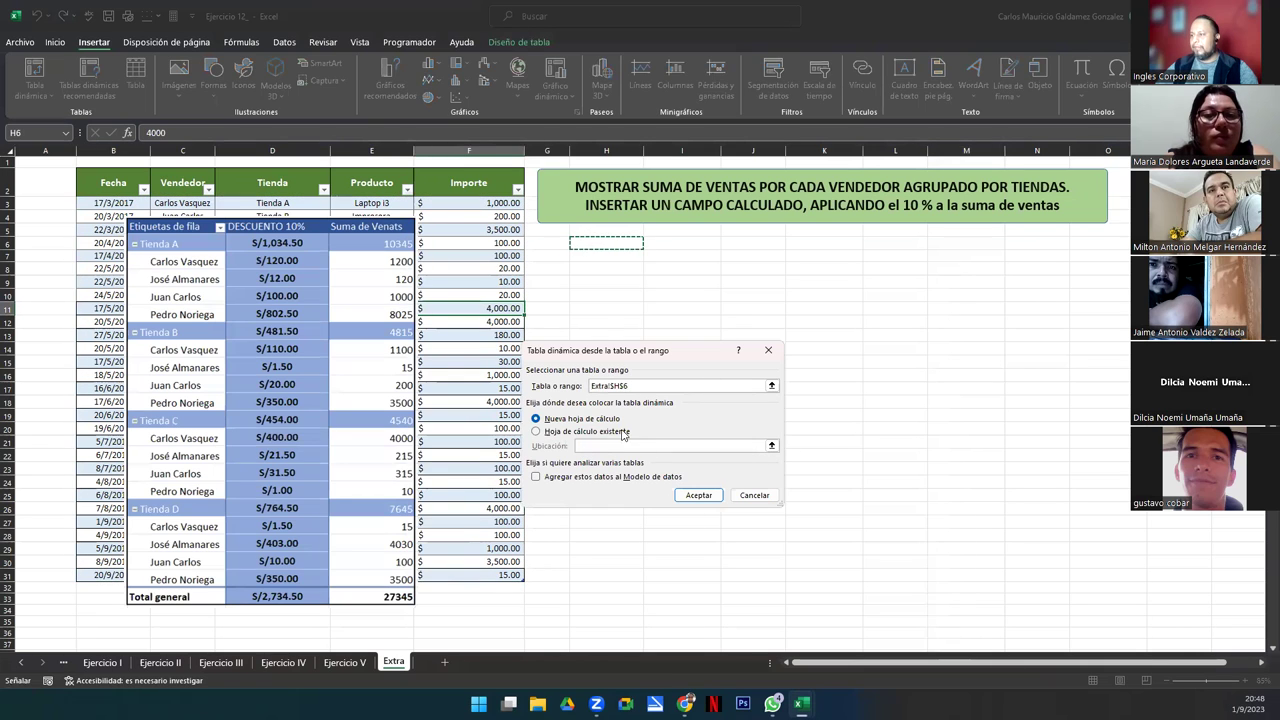
key(ctrl+z)
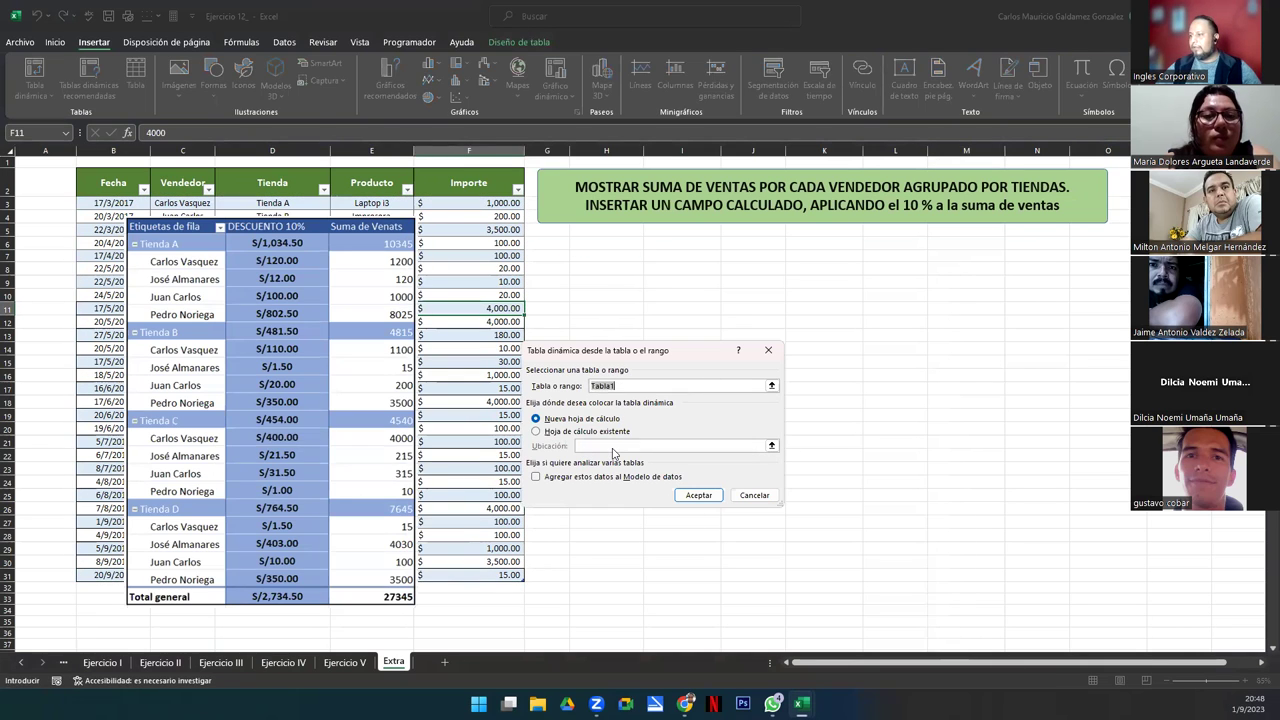
click(542, 433)
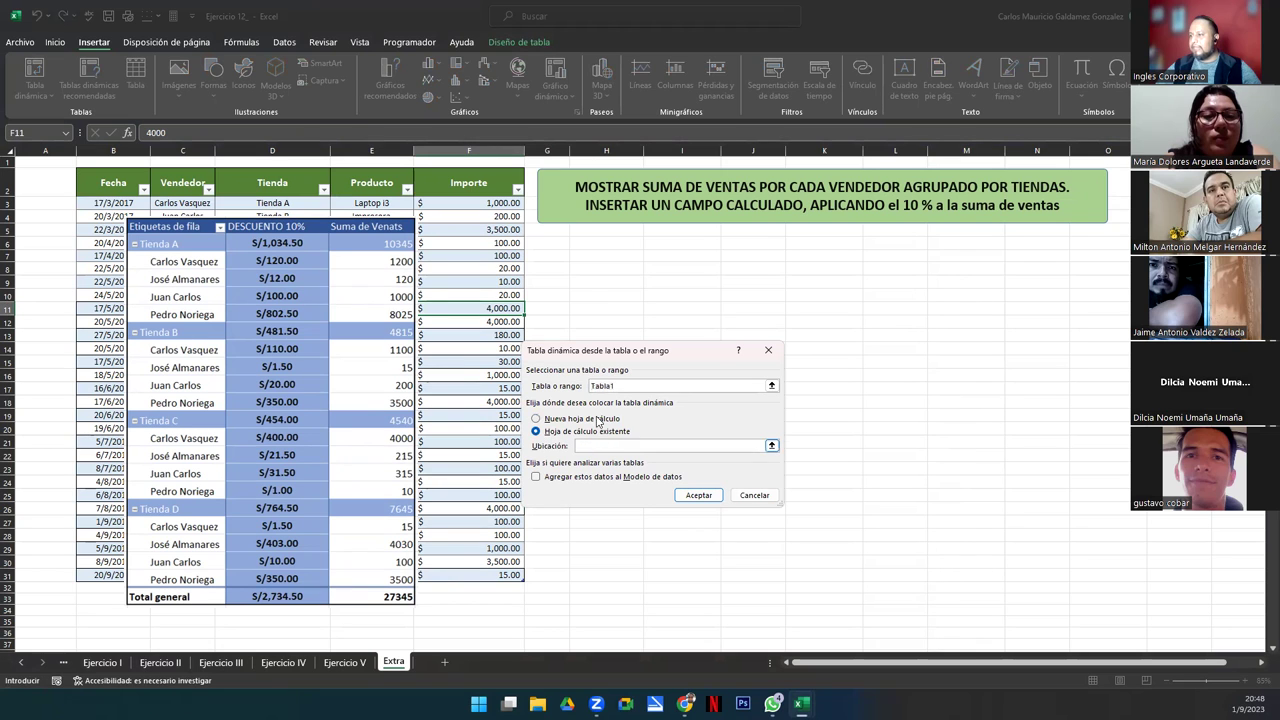
click(590, 256)
click(698, 495)
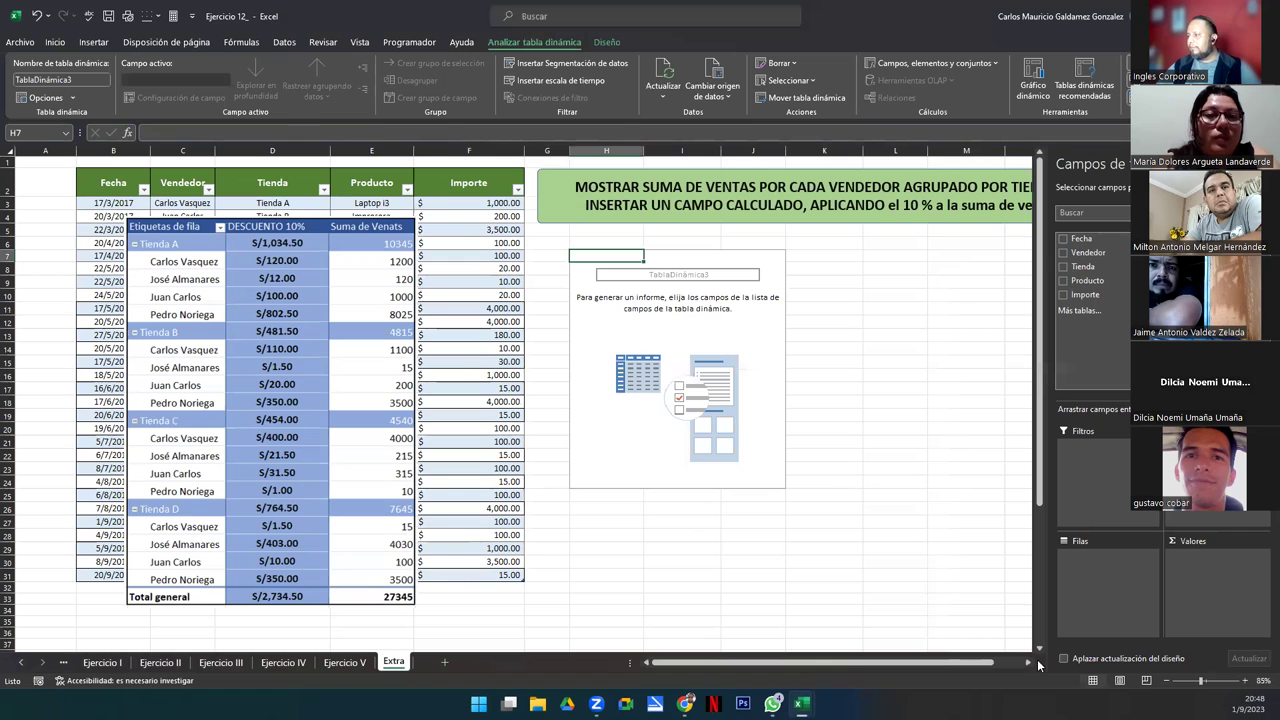
Review the banner's instructions on vendor sales grouped by store and the 10 % calculated field
click(1028, 663)
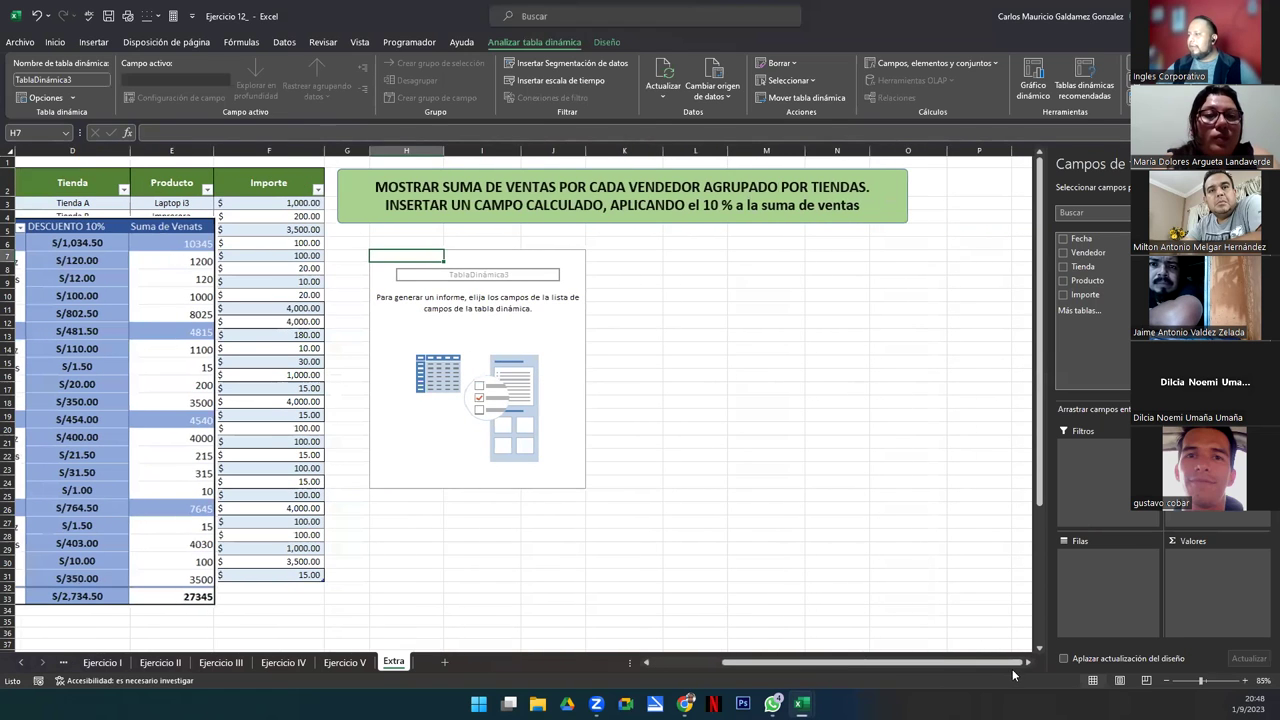
click(1028, 663)
click(1028, 663)
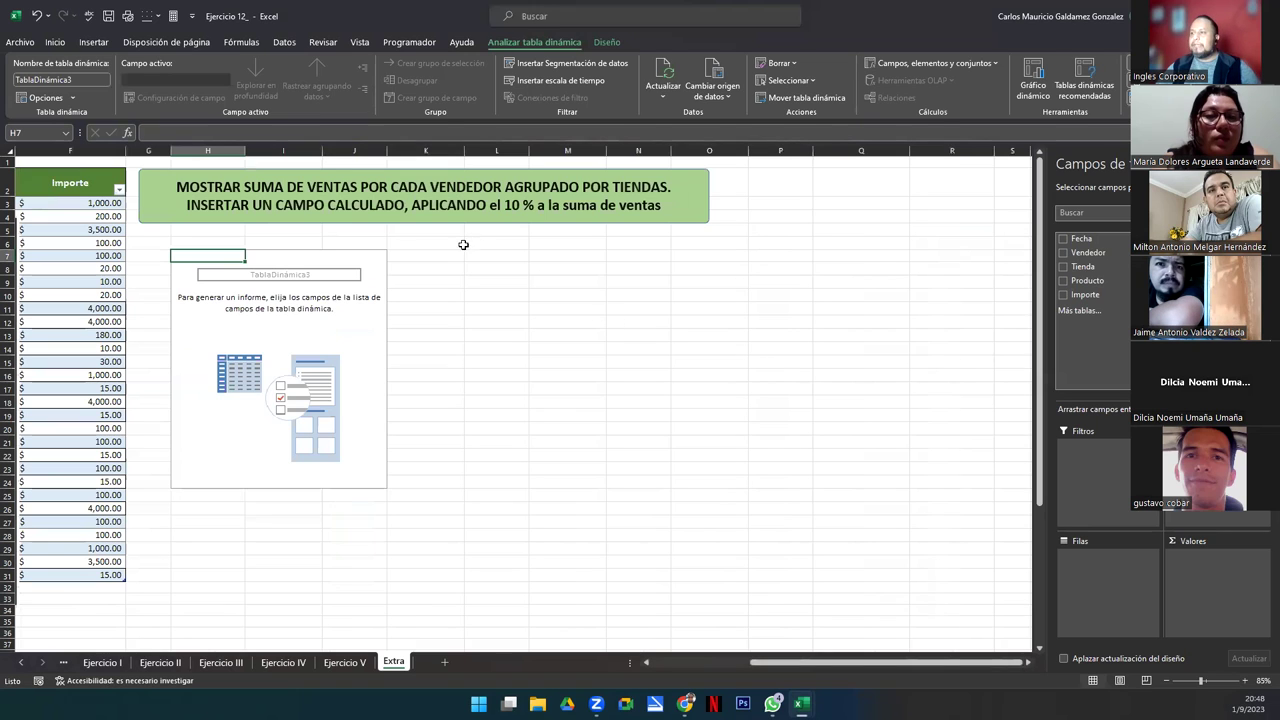
drag(307, 186, 488, 179)
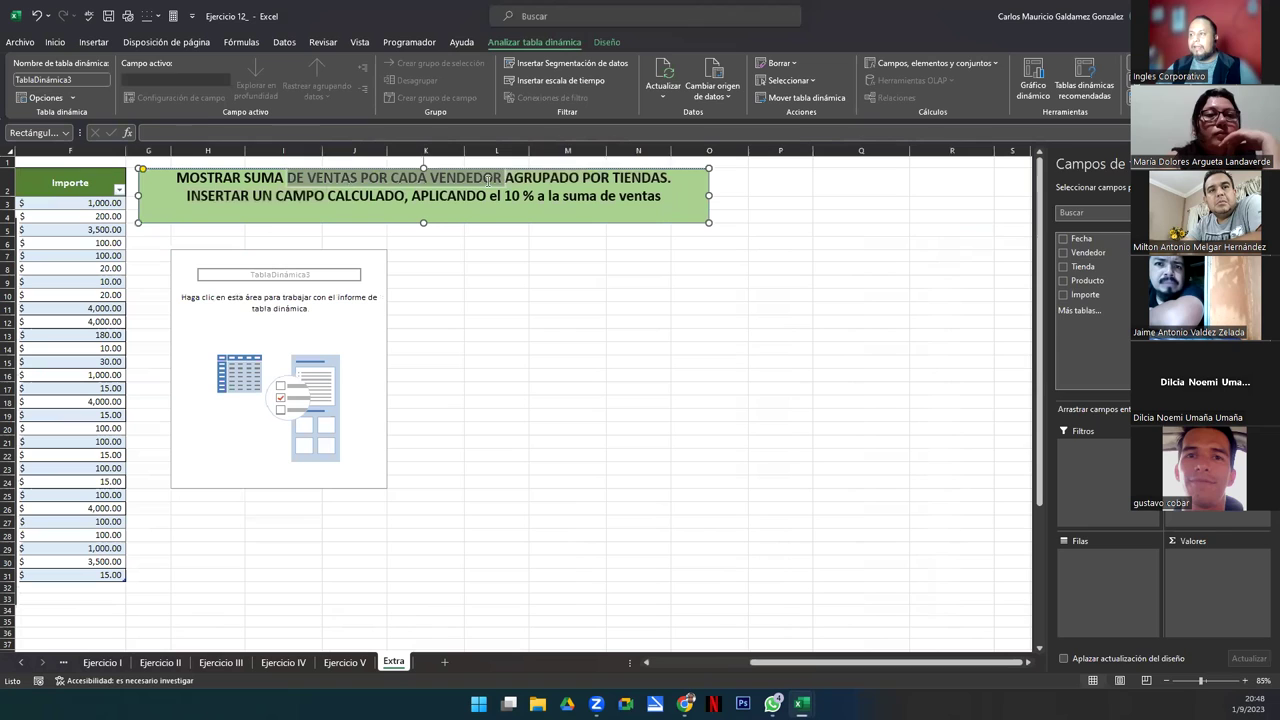
click(517, 178)
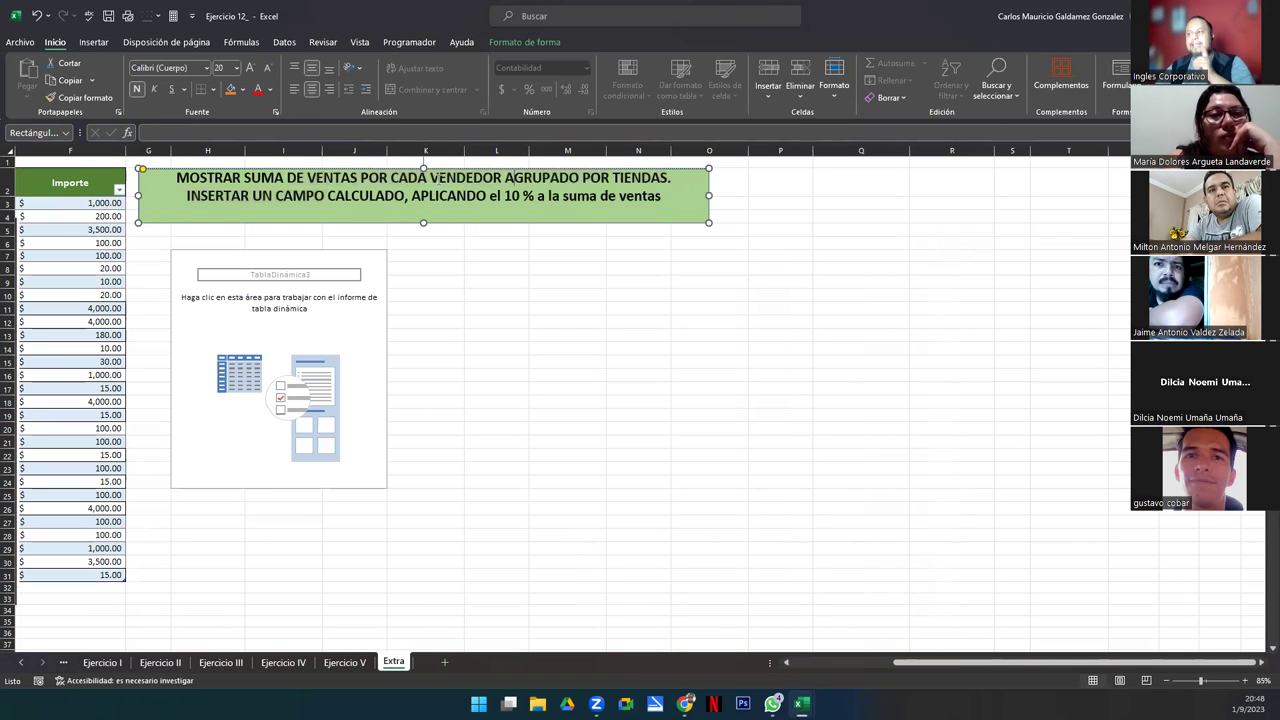
drag(431, 178, 582, 180)
click(508, 196)
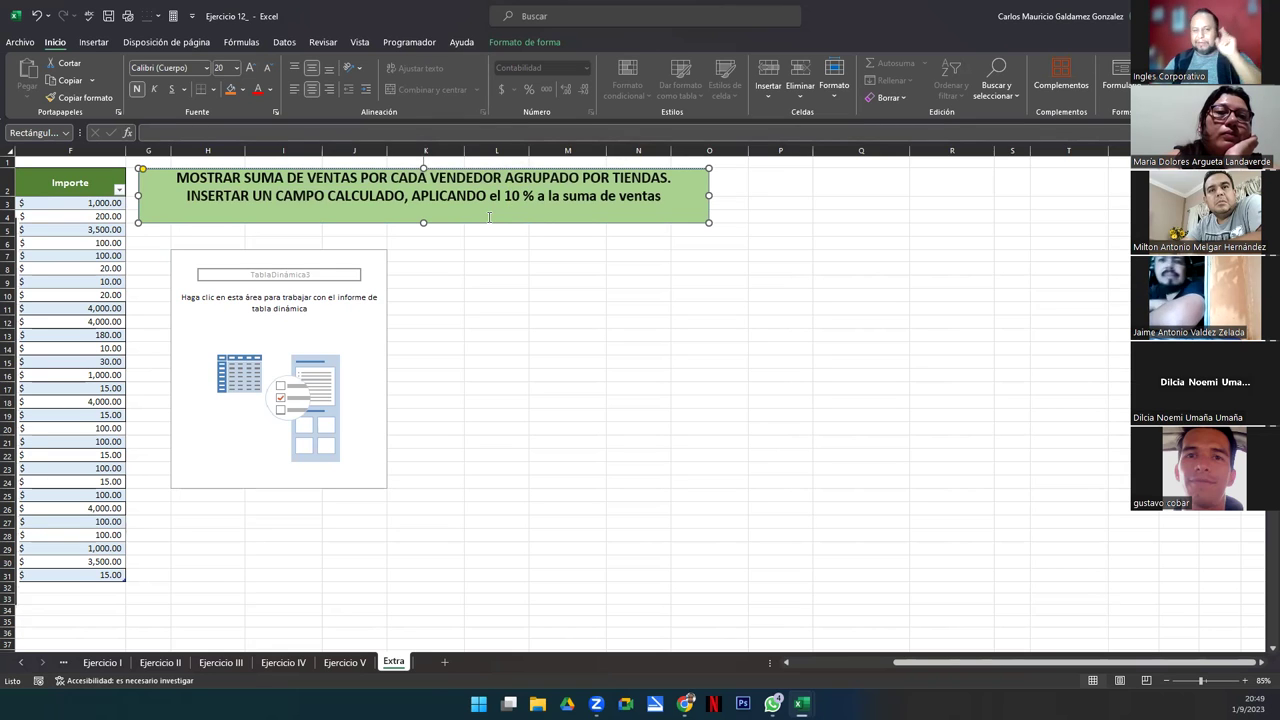
Add Tienda to the pivot table's rows and nest Vendedor beneath it
click(298, 324)
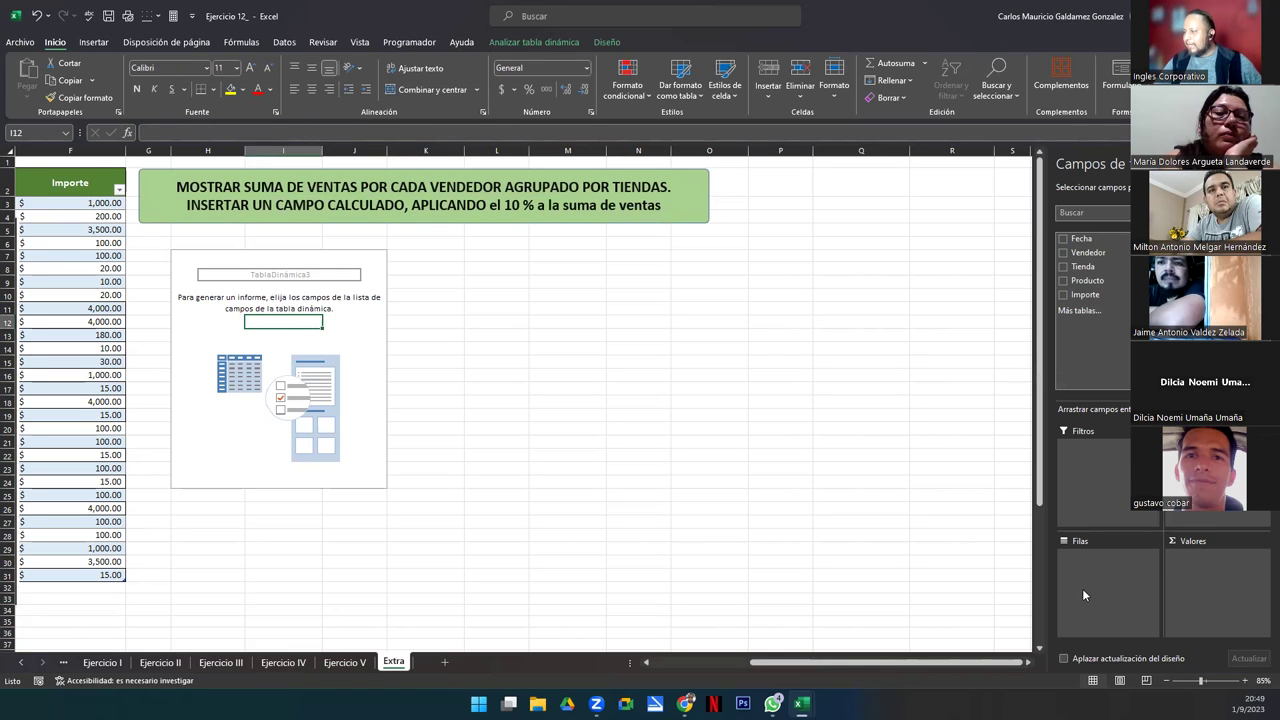
click(1097, 268)
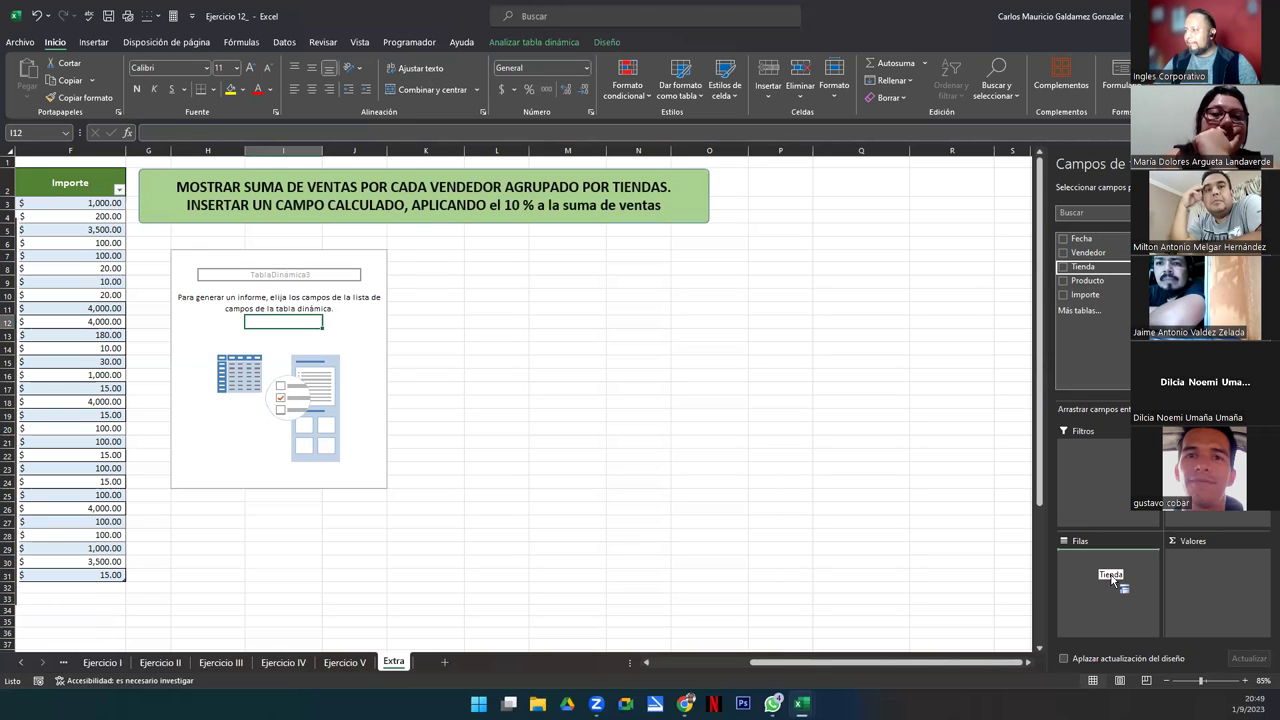
drag(1082, 252, 1215, 480)
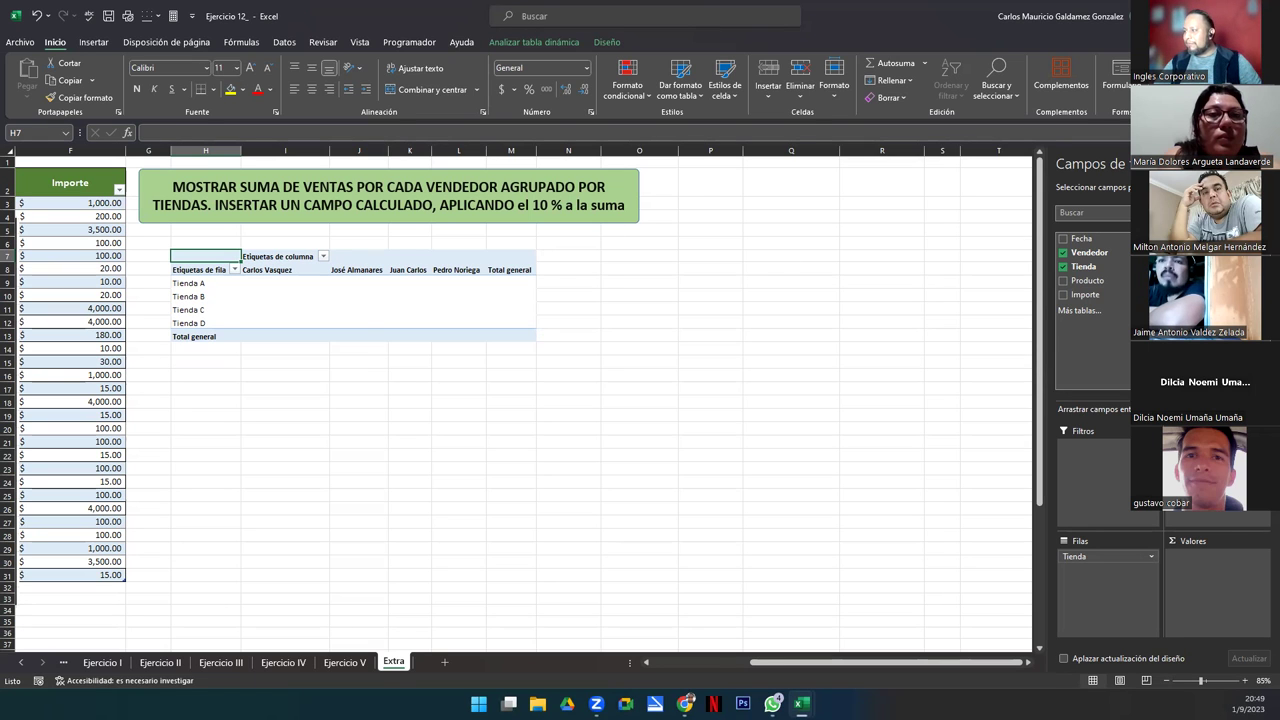
drag(1089, 252, 1105, 583)
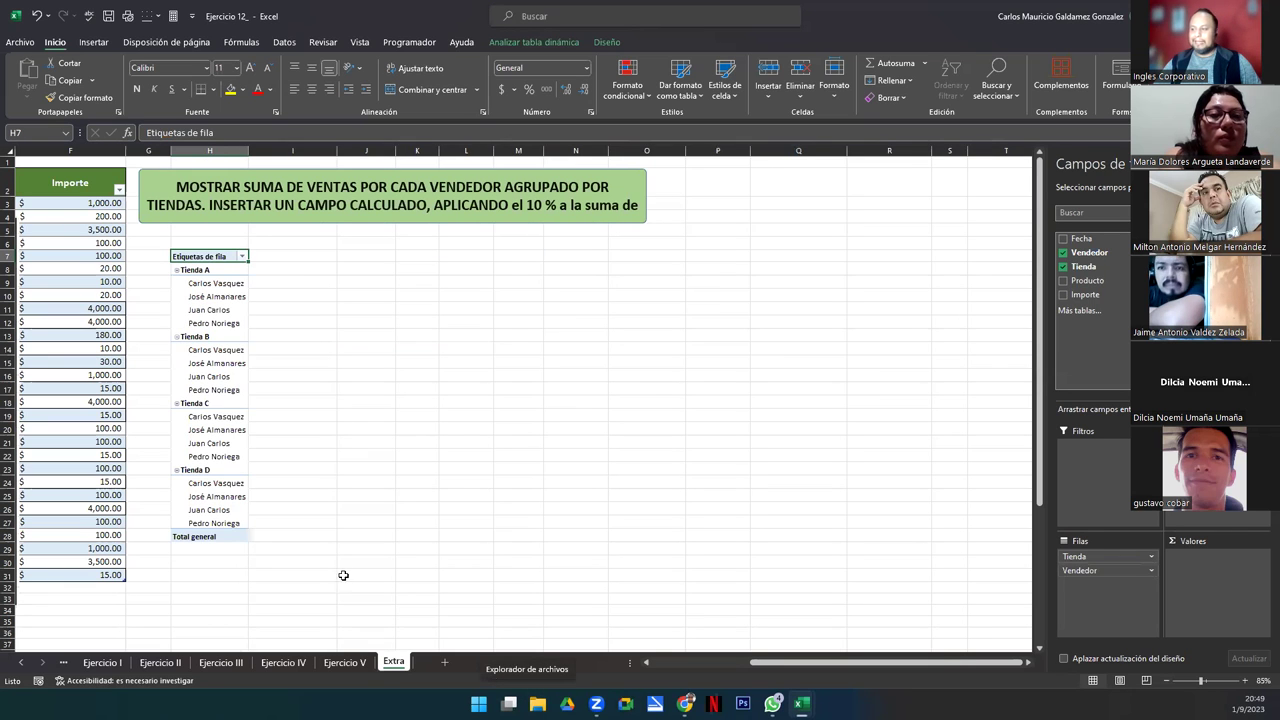
Move the sample pivot table picture beside the new pivot table and shrink it slightly, keeping it over the sales table
drag(770, 662, 589, 665)
drag(293, 294, 408, 322)
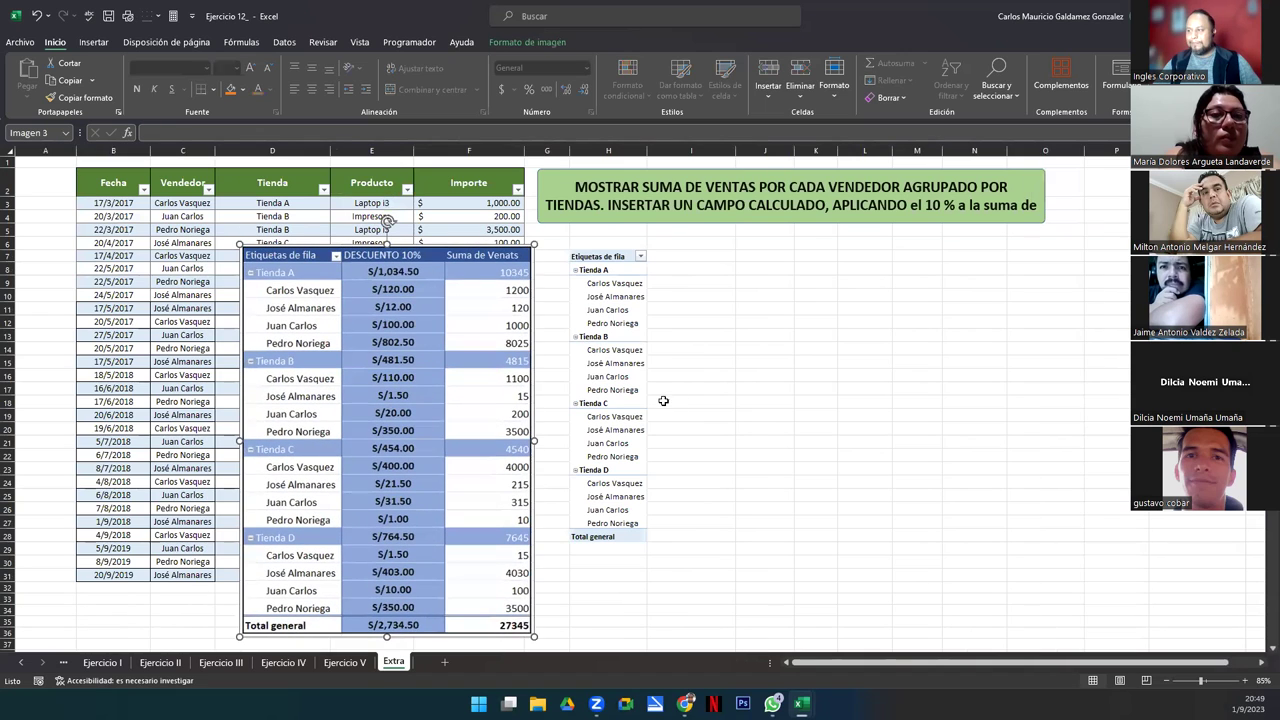
scroll(672, 405, up, 1)
drag(632, 638, 625, 543)
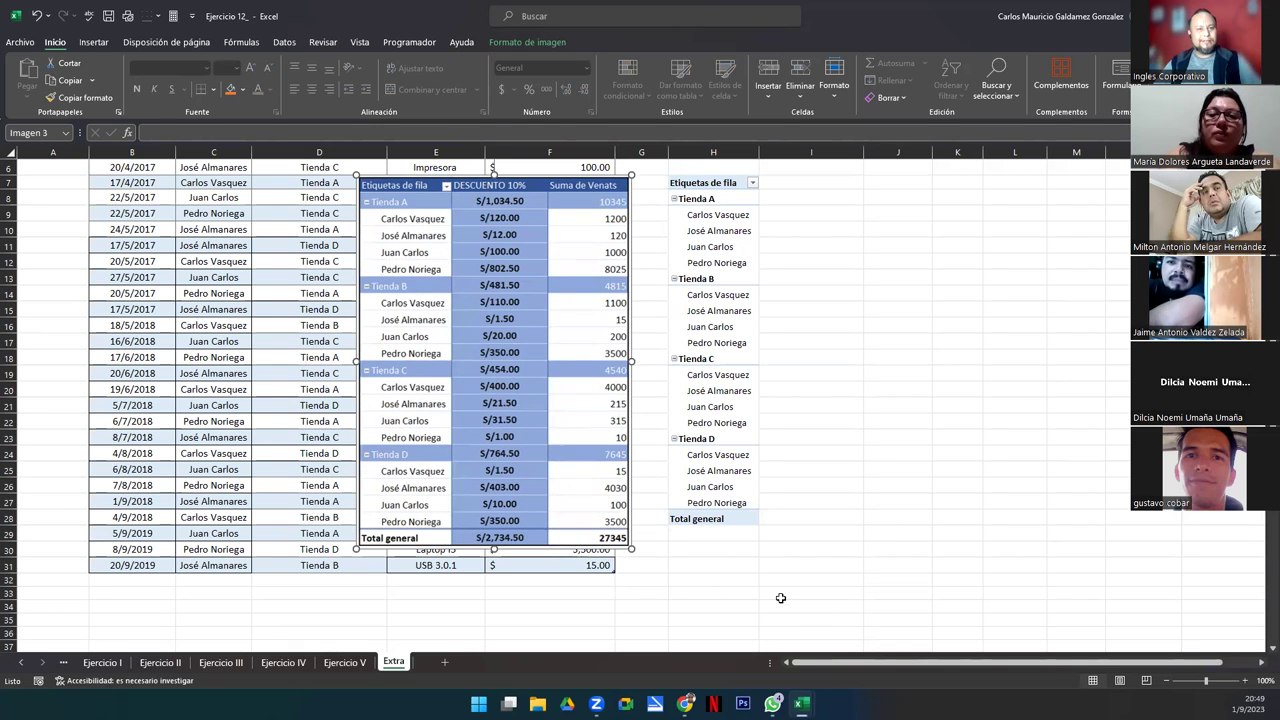
Compare the pivot table's store and vendor rows with the sample picture and reread the banner's request for the sum of sales
click(711, 386)
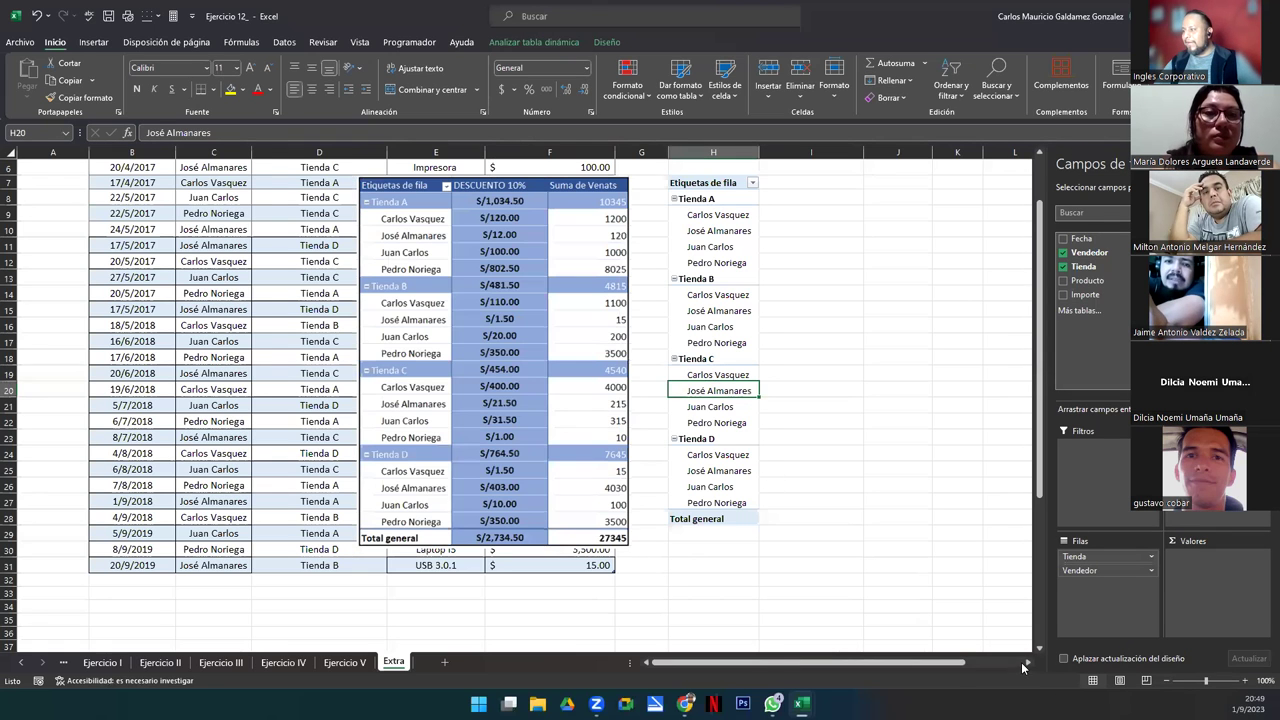
click(1029, 662)
click(1029, 662)
click(1029, 662)
drag(1041, 494, 1040, 440)
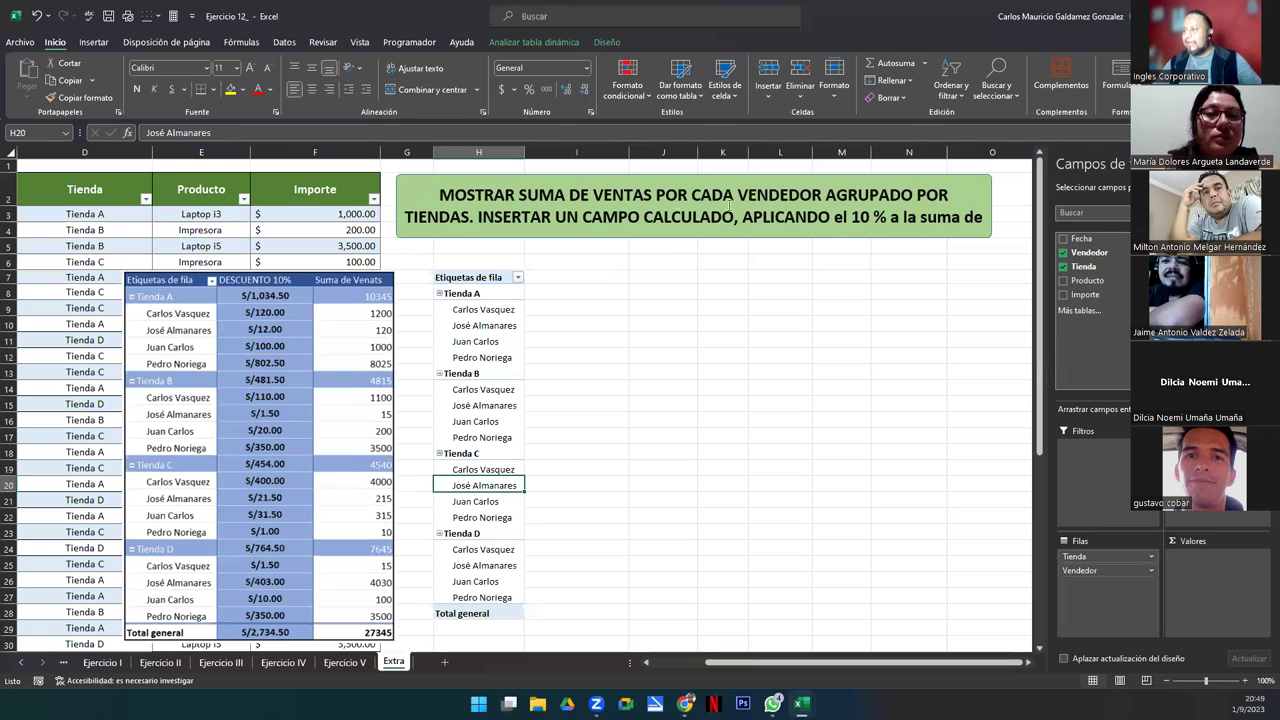
click(519, 194)
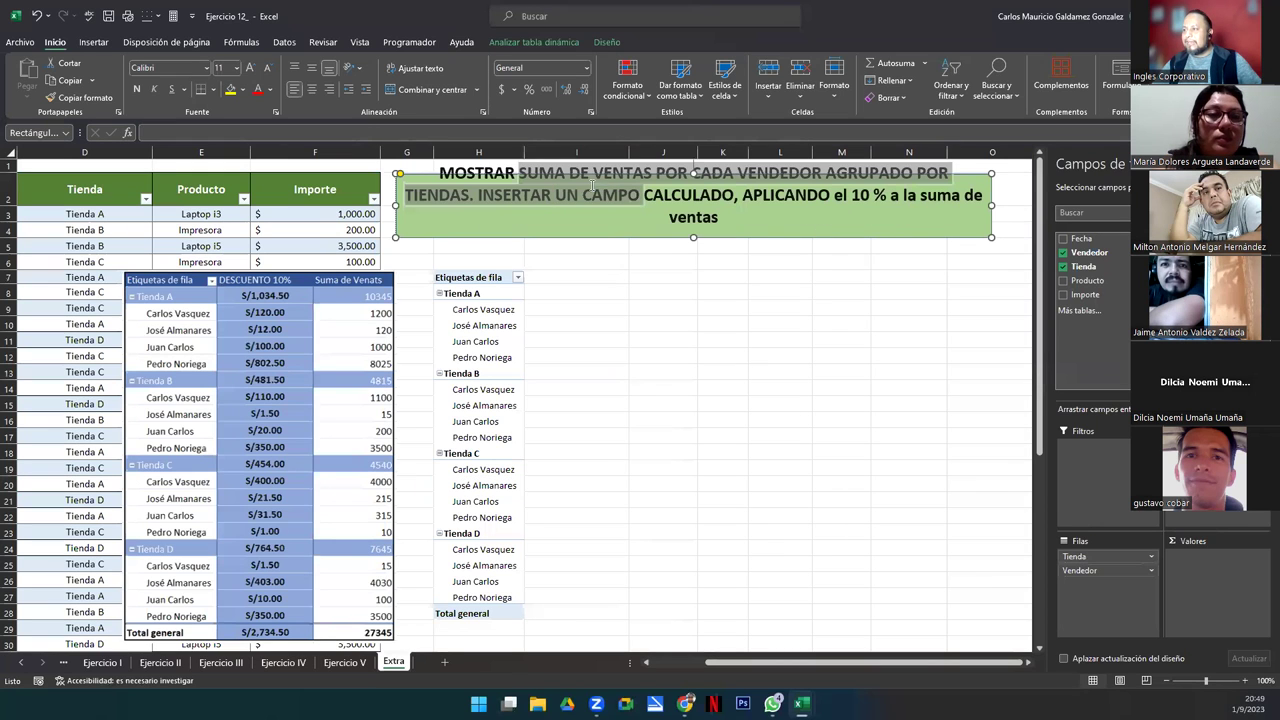
drag(519, 172, 633, 196)
Add Importe to the pivot table's values as a sum, and shift the sample picture away from the pivot table over columns D to F
click(496, 400)
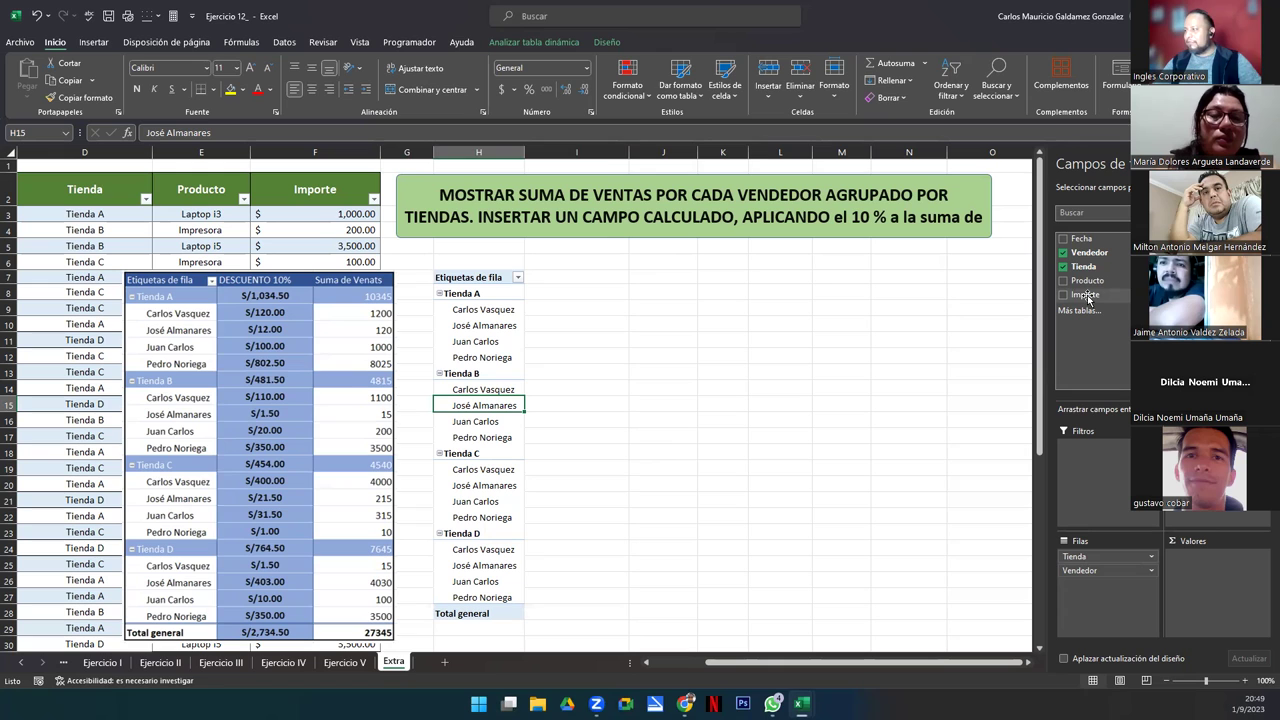
drag(1088, 298, 1121, 372)
drag(1198, 540, 1205, 562)
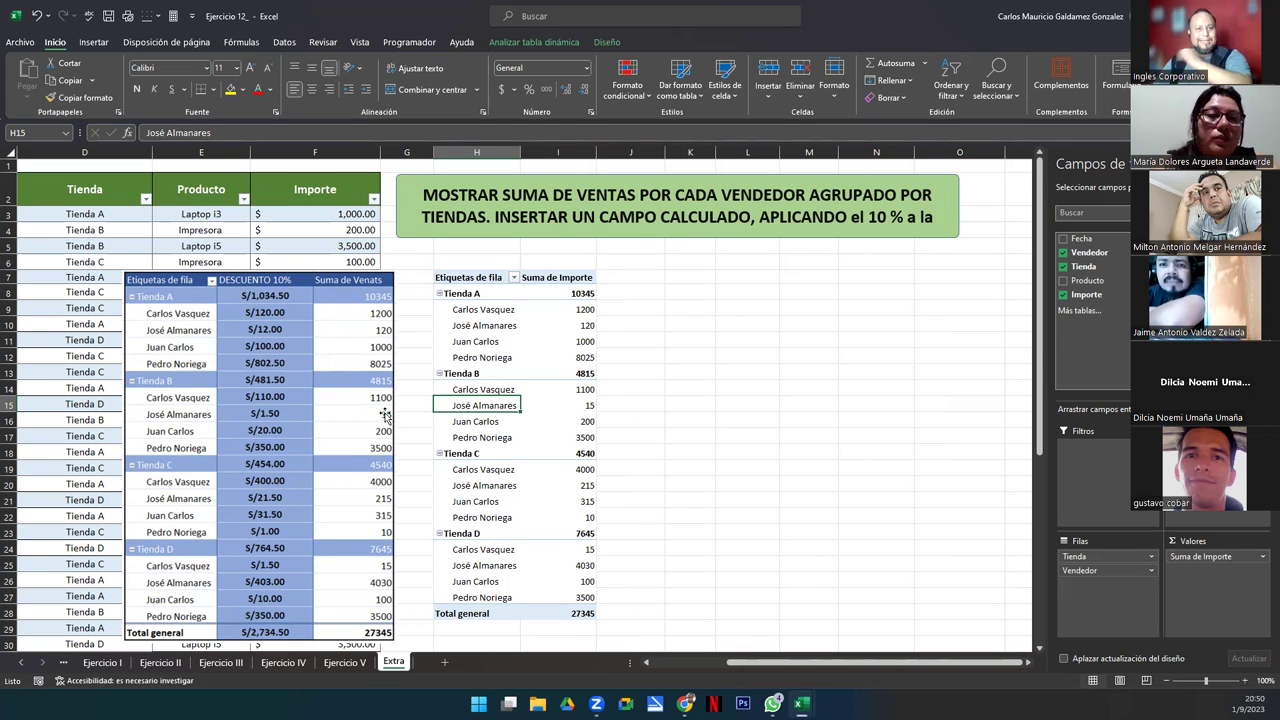
drag(276, 390, 228, 338)
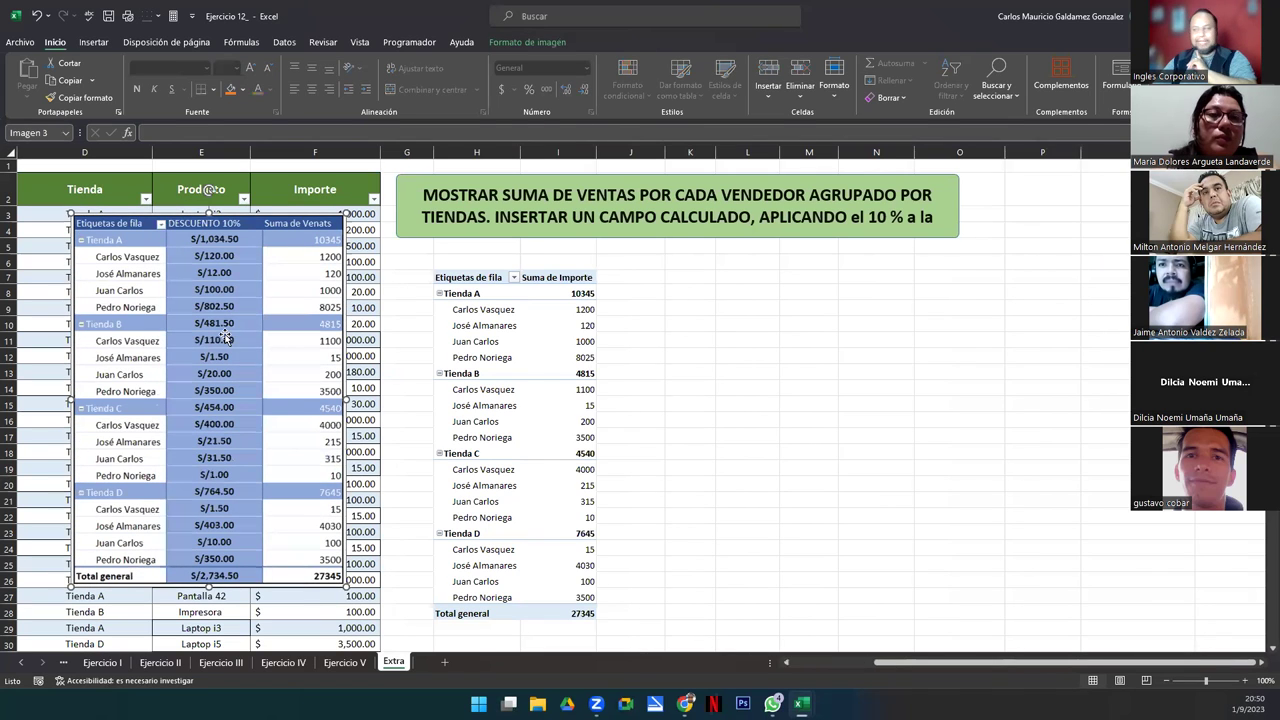
Apply the accounting format with the dollar symbol to the Suma de Importe values in I8:I28
click(503, 378)
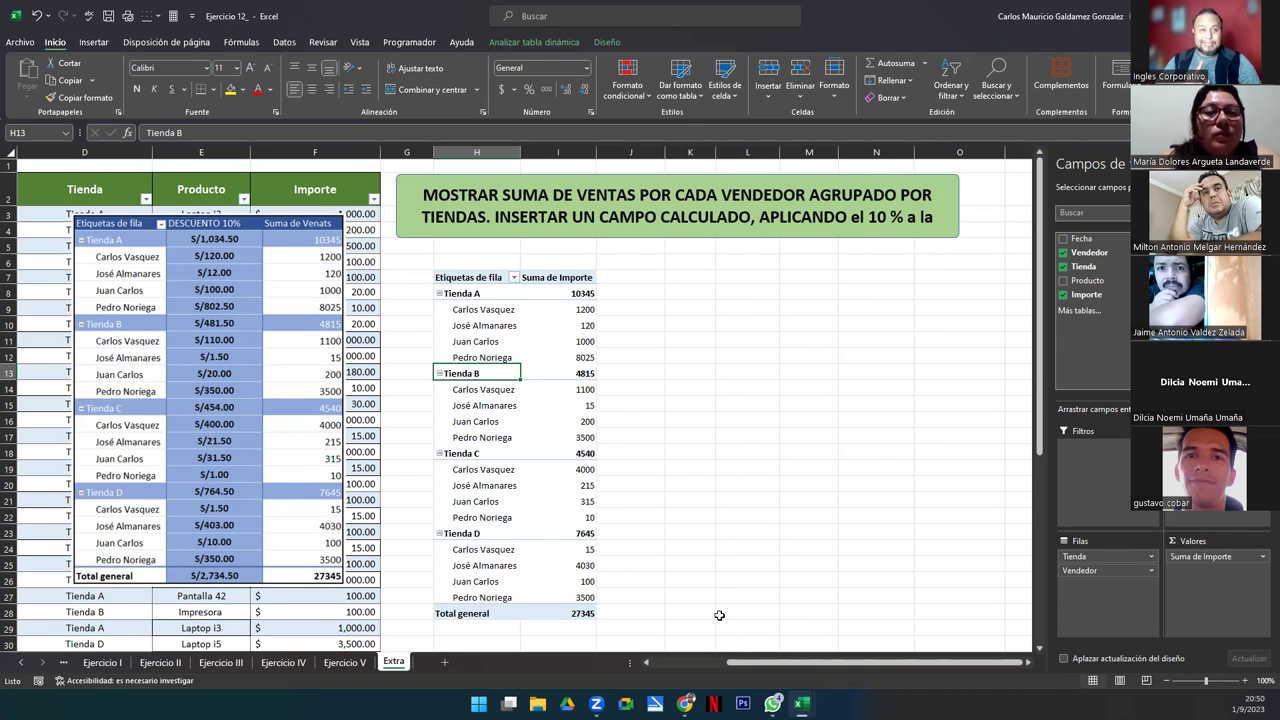
drag(556, 292, 578, 612)
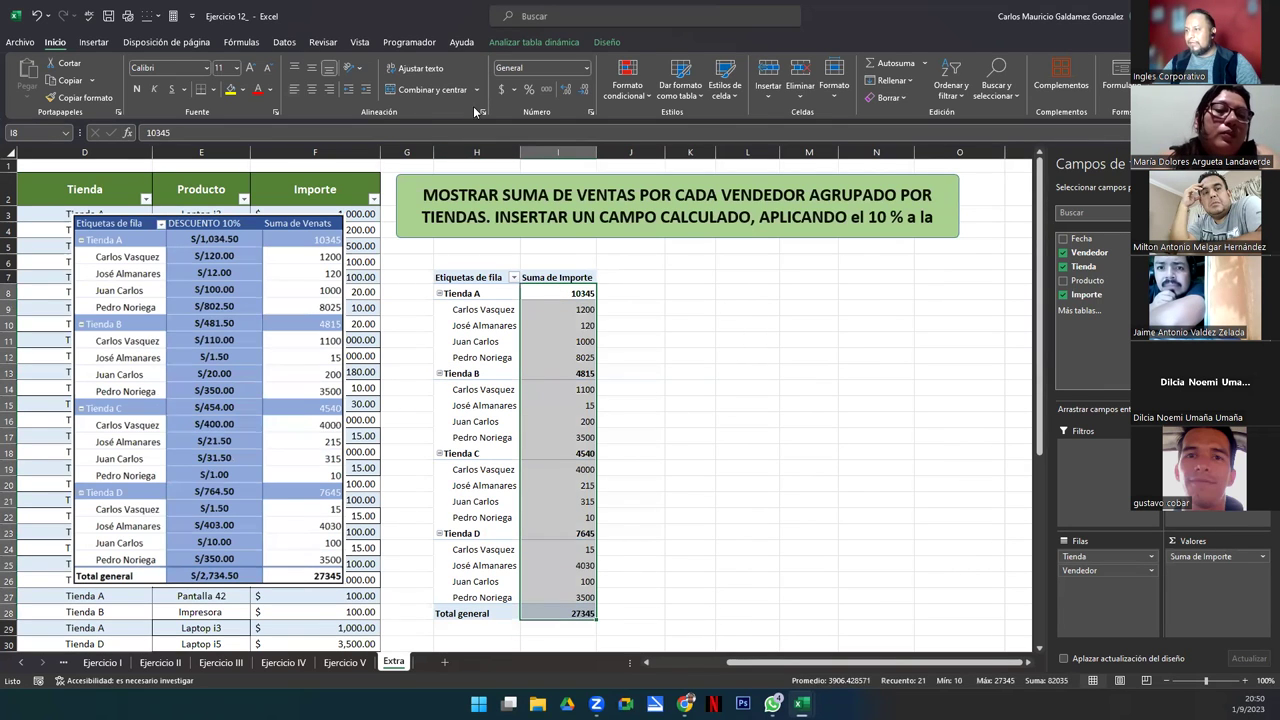
click(503, 90)
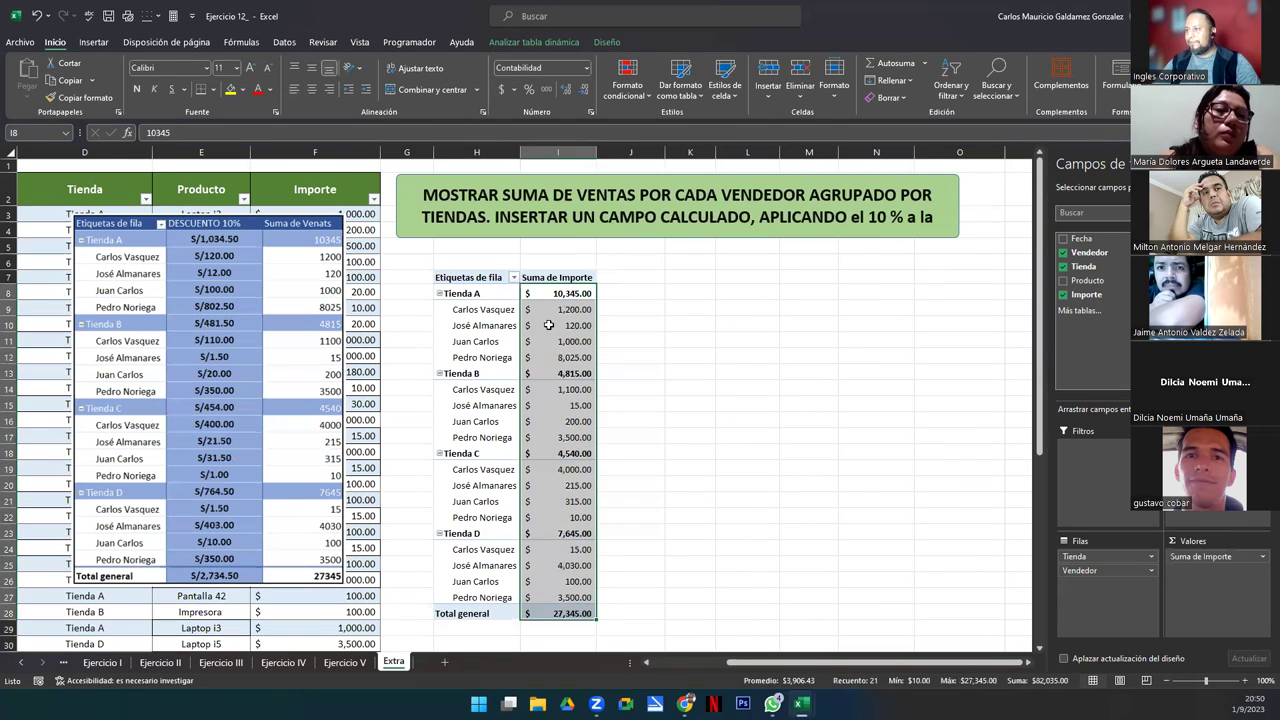
click(581, 440)
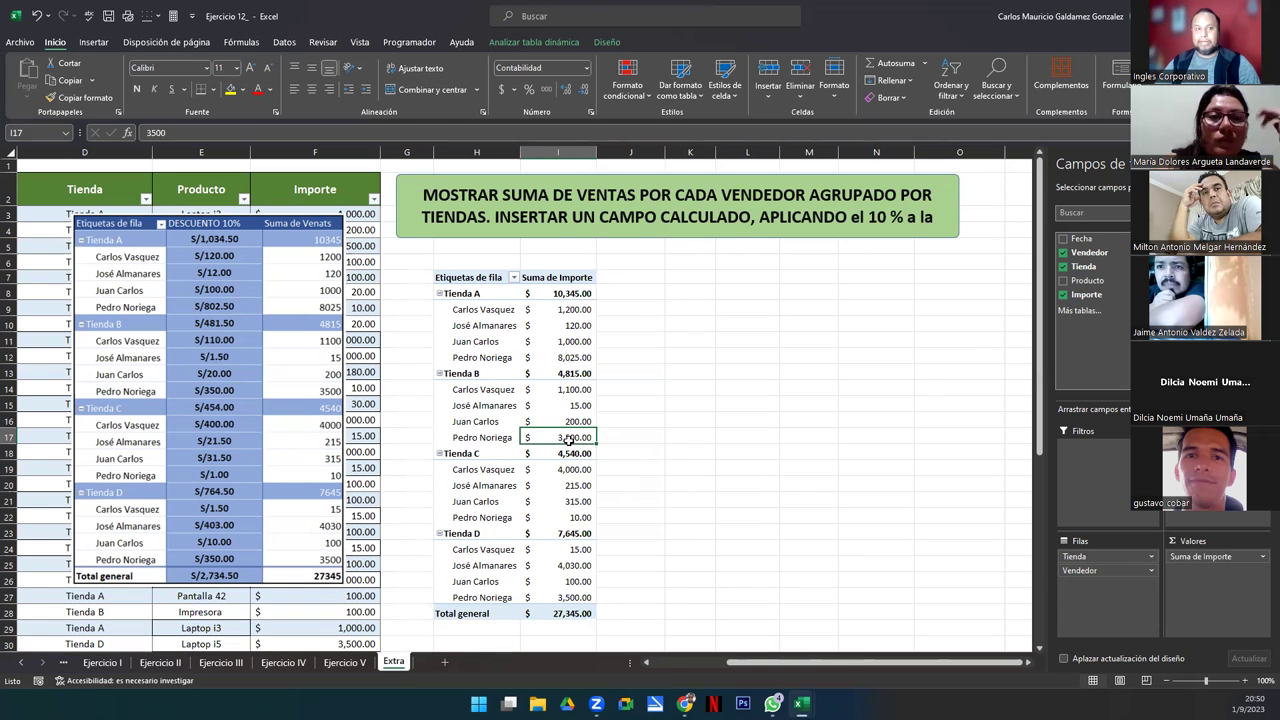
Highlight the banner's 10 % calculated field instruction and widen the banner so its full text fits on two lines
click(487, 362)
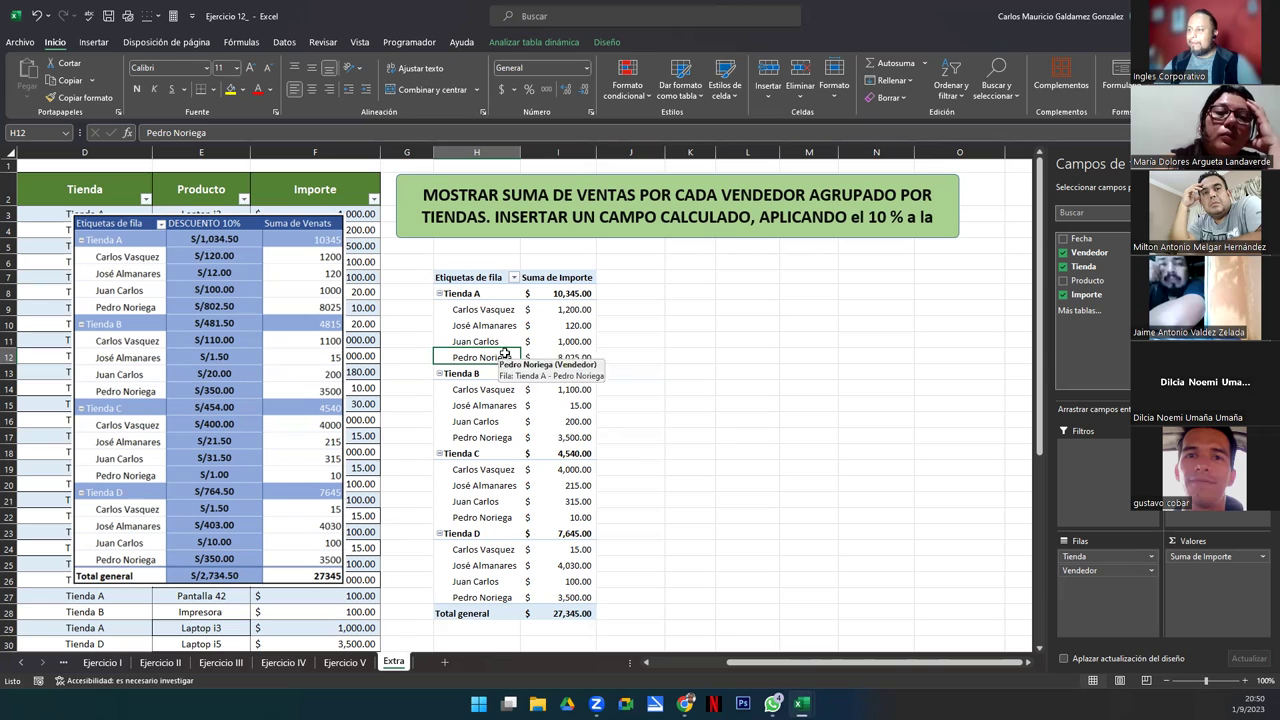
click(529, 42)
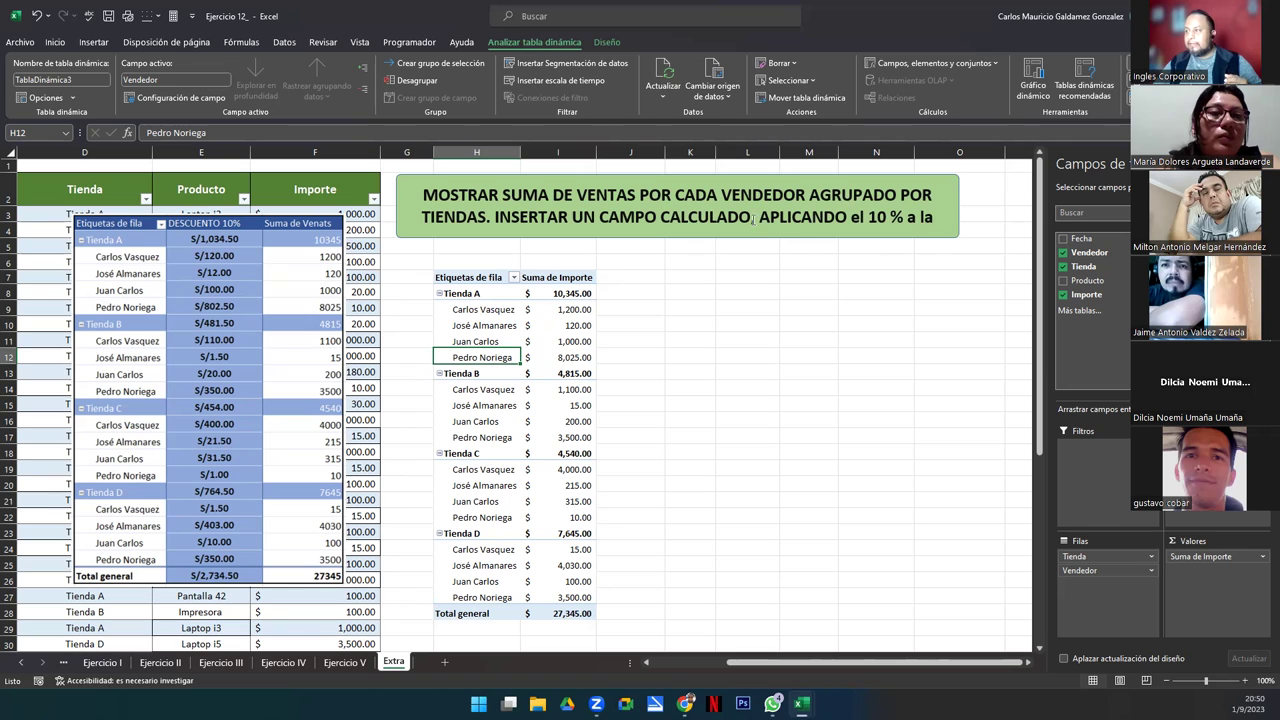
drag(760, 216, 736, 222)
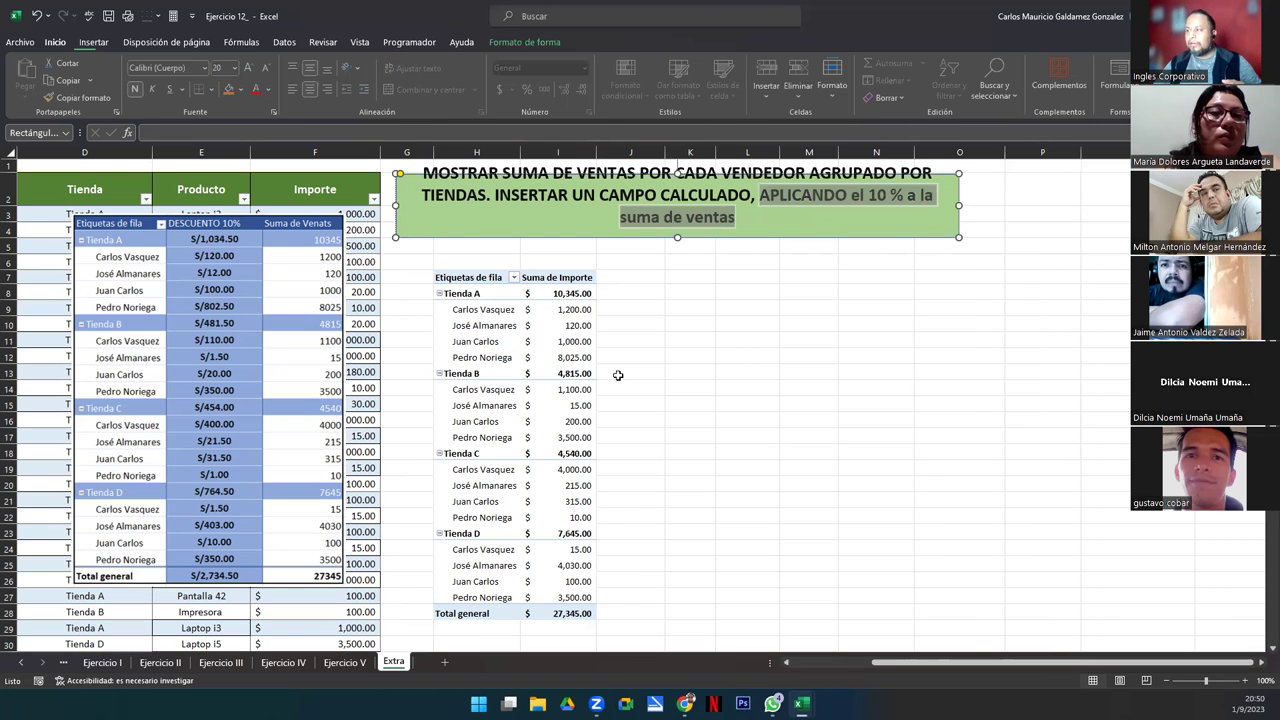
click(775, 223)
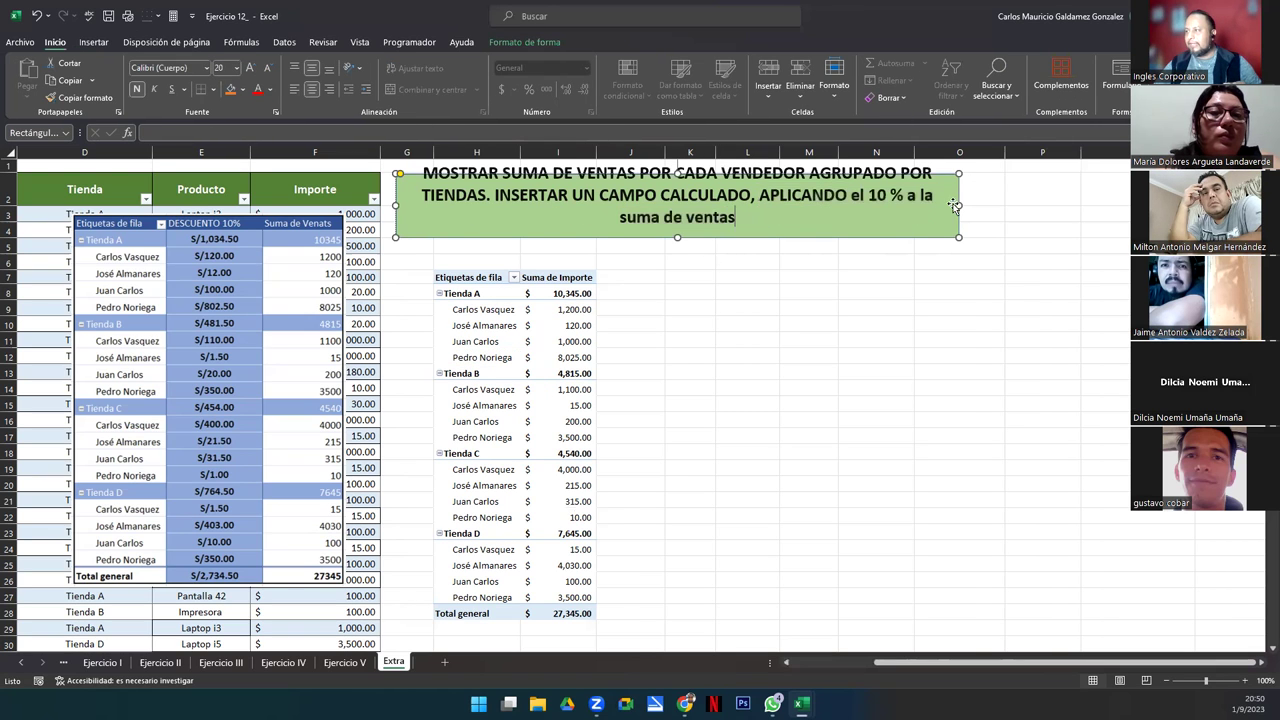
drag(958, 204, 1034, 205)
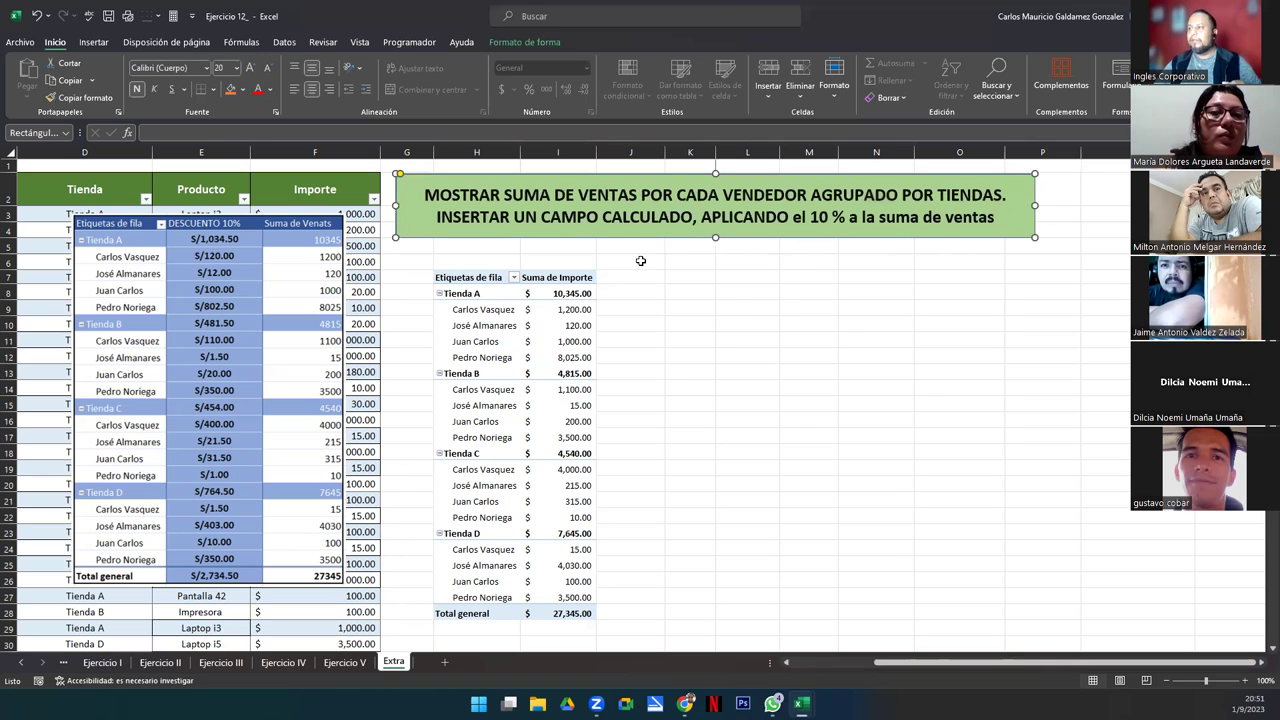
Review the Suma de Importe amounts of the individual vendors under Tienda A in the pivot table
click(573, 309)
click(557, 327)
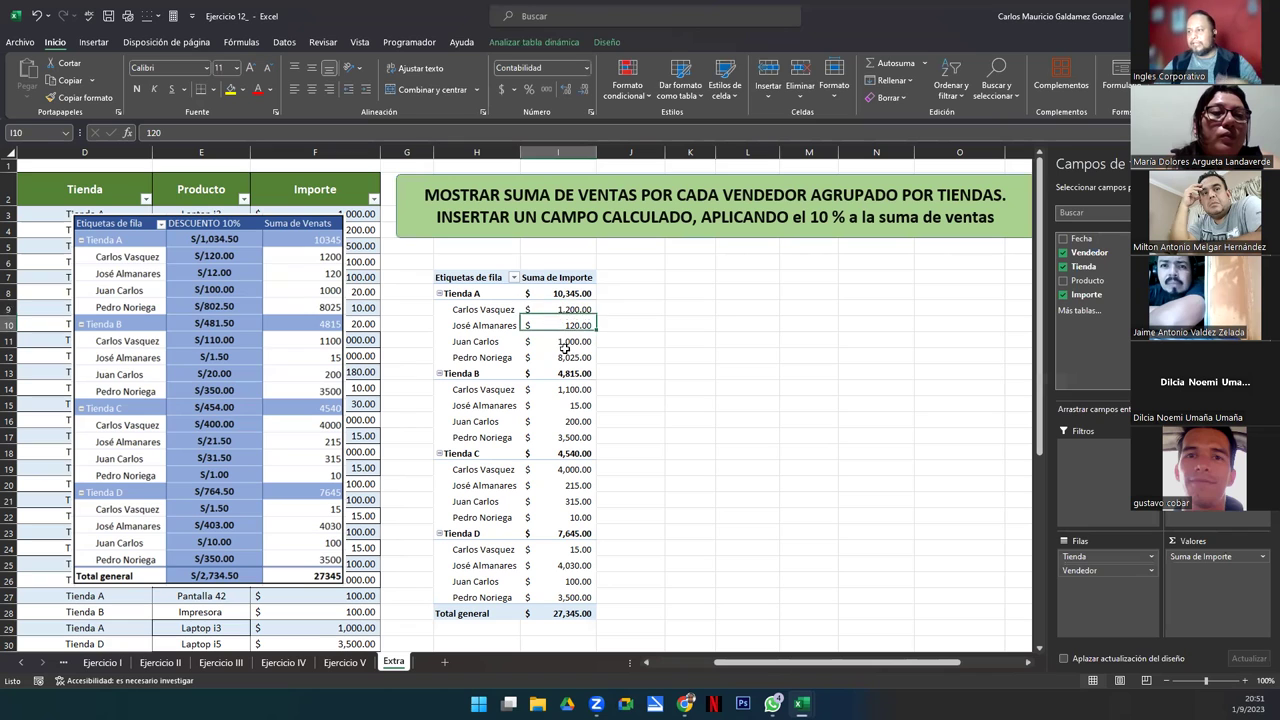
click(553, 342)
click(559, 358)
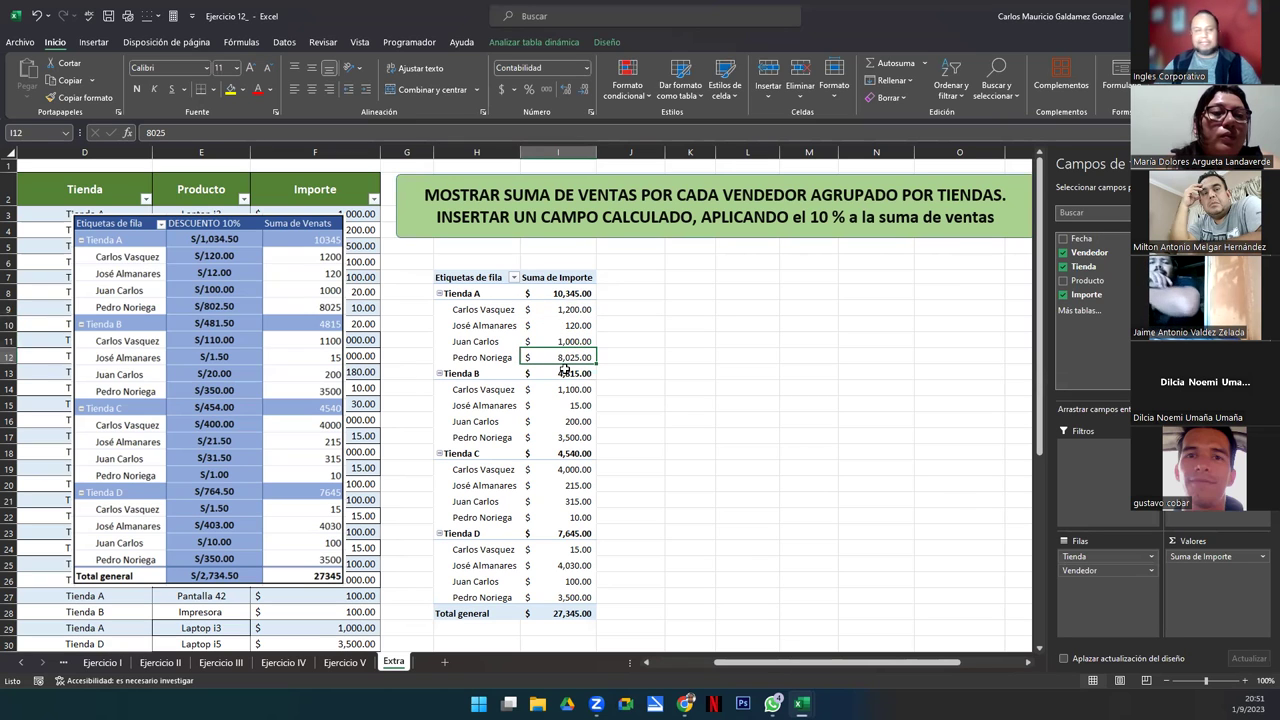
click(505, 350)
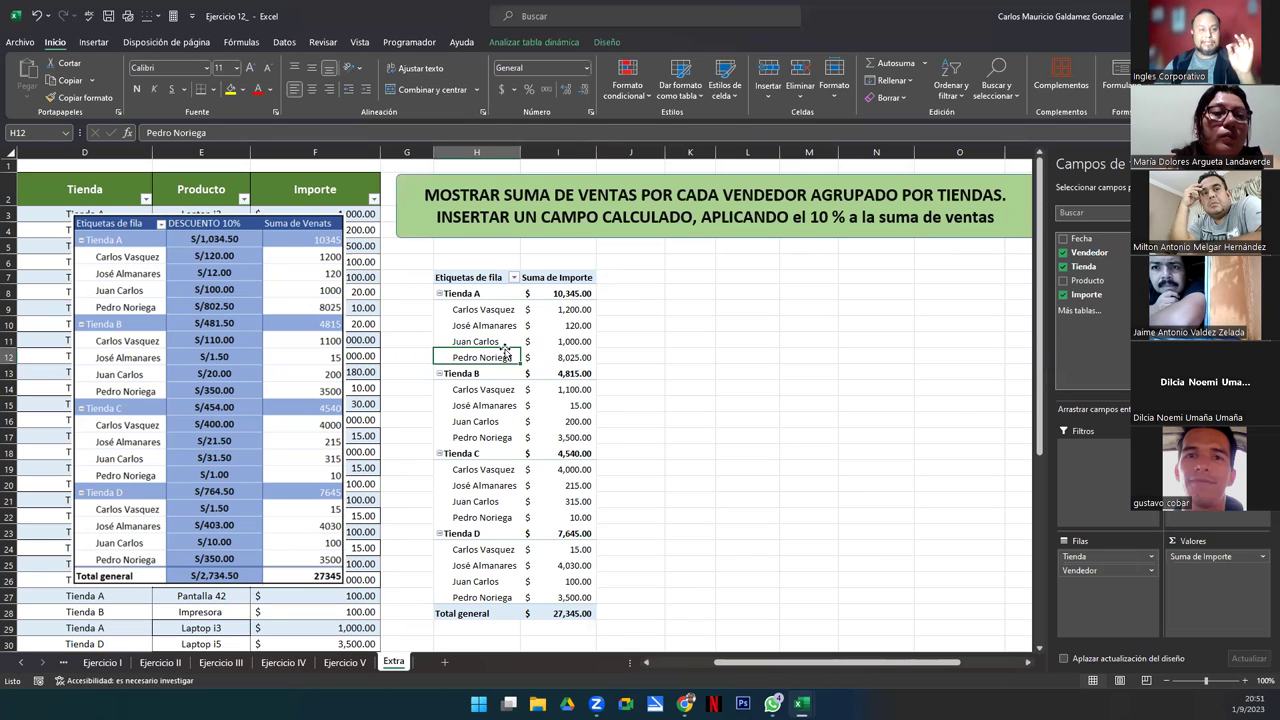
Start a new calculated field for the pivot table, place its dialog beside the table and clear the default field name
click(536, 45)
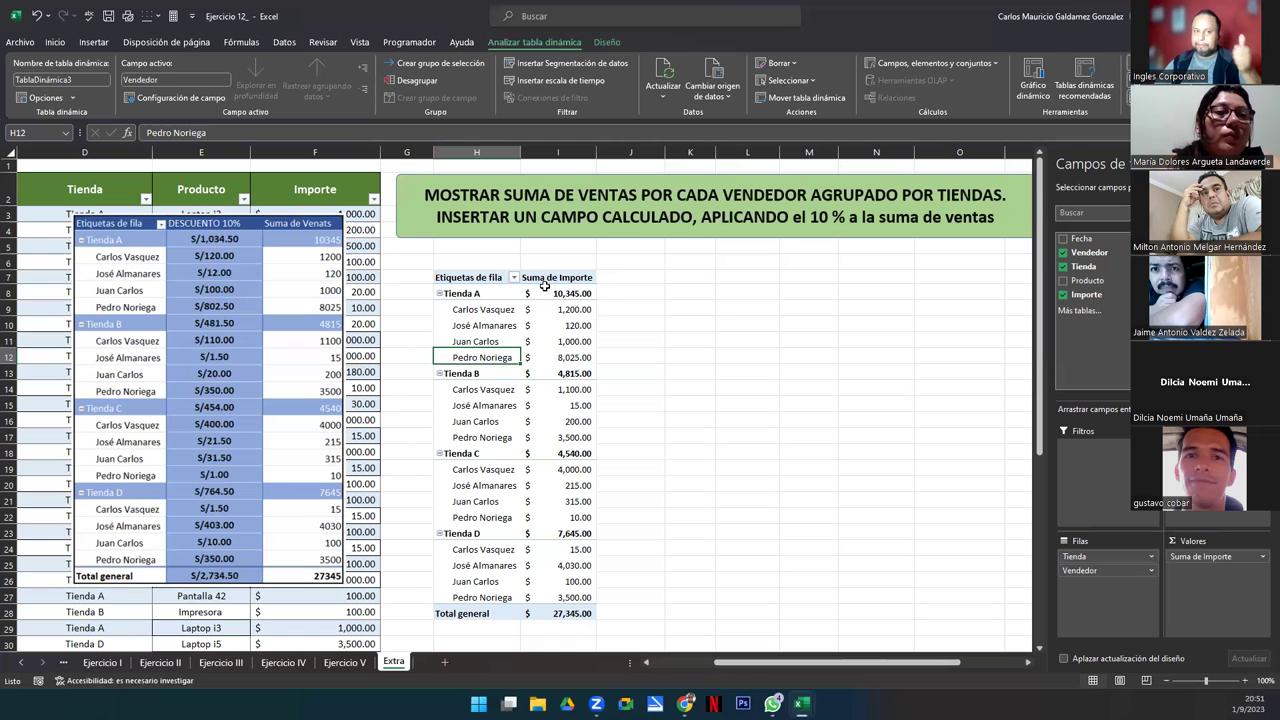
mouse_move(544, 286)
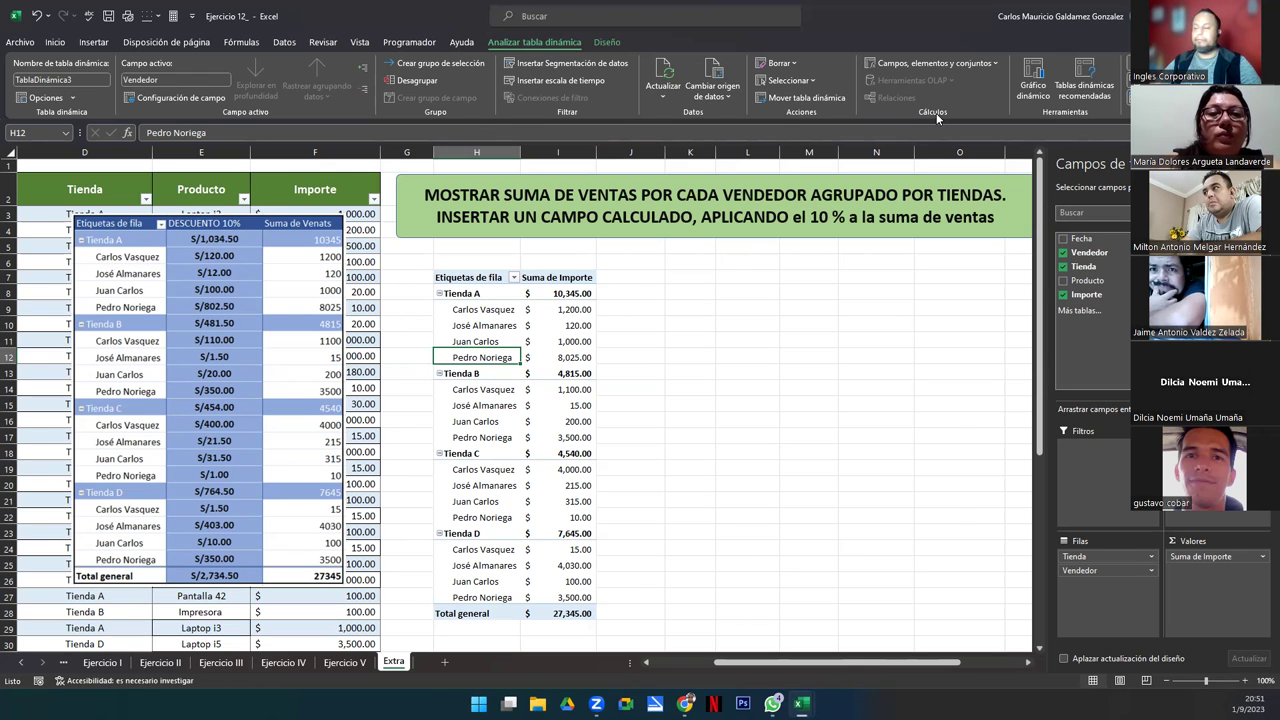
click(996, 65)
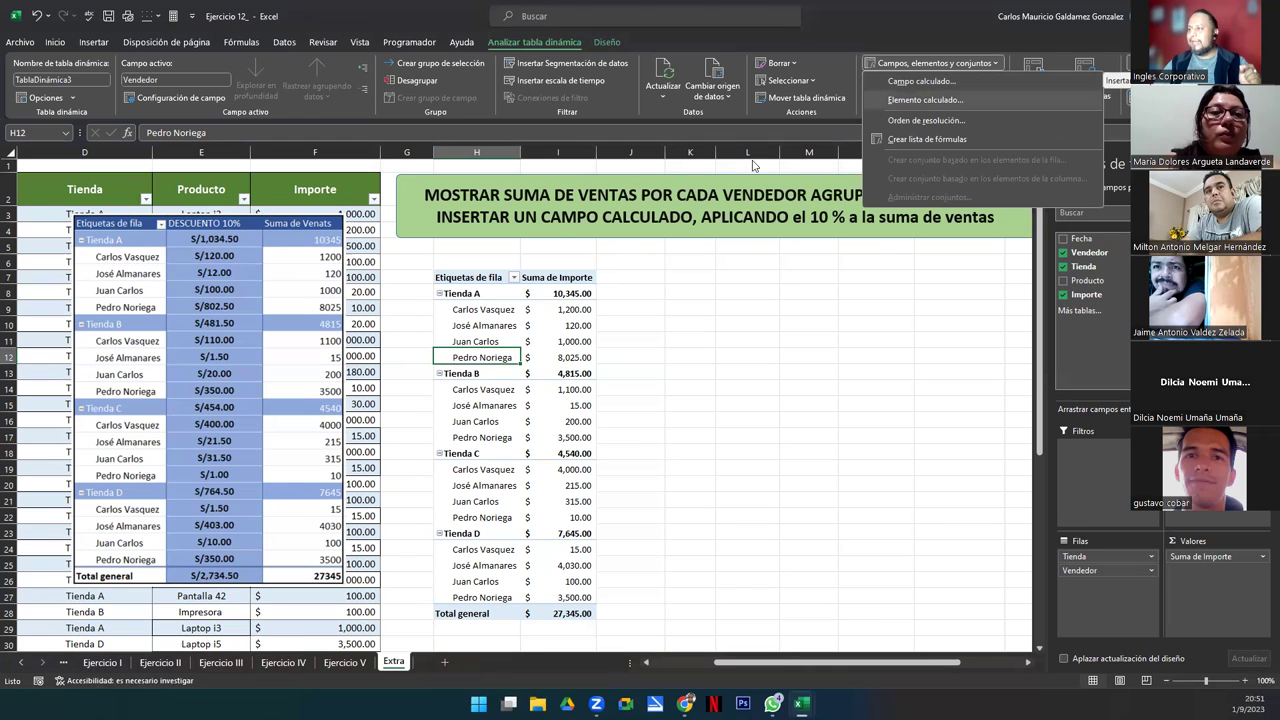
click(934, 85)
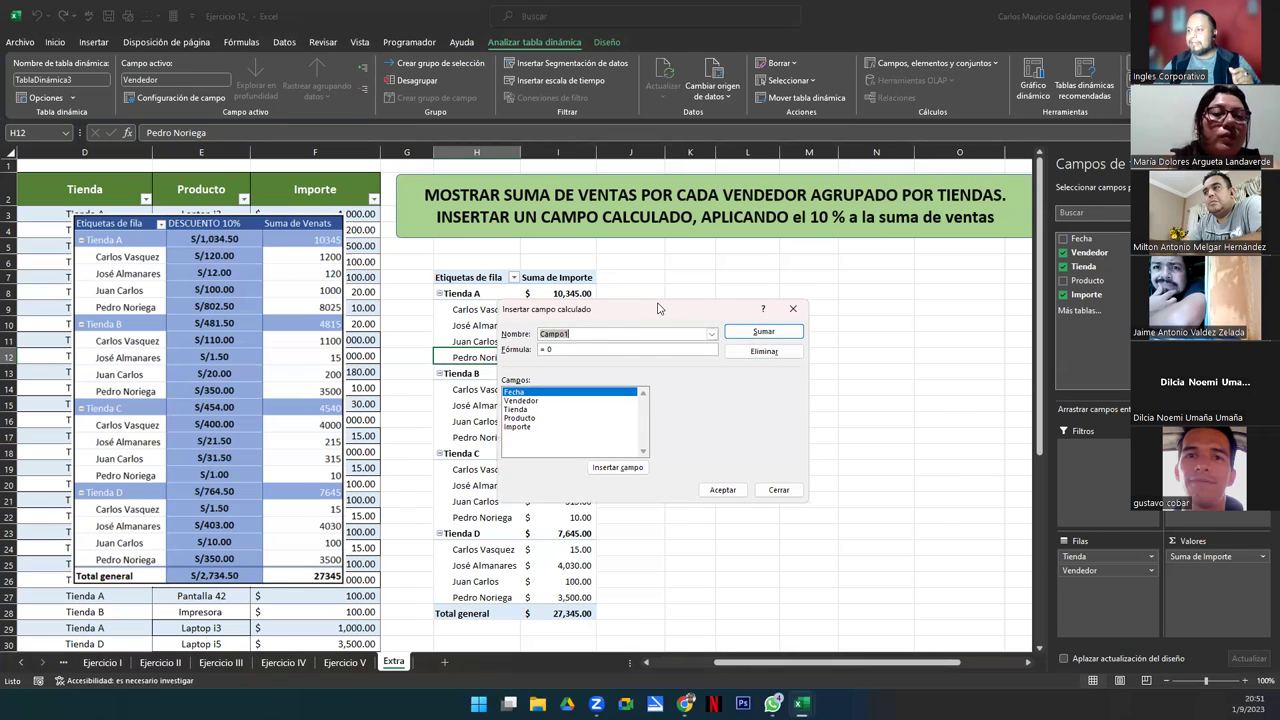
drag(658, 308, 826, 240)
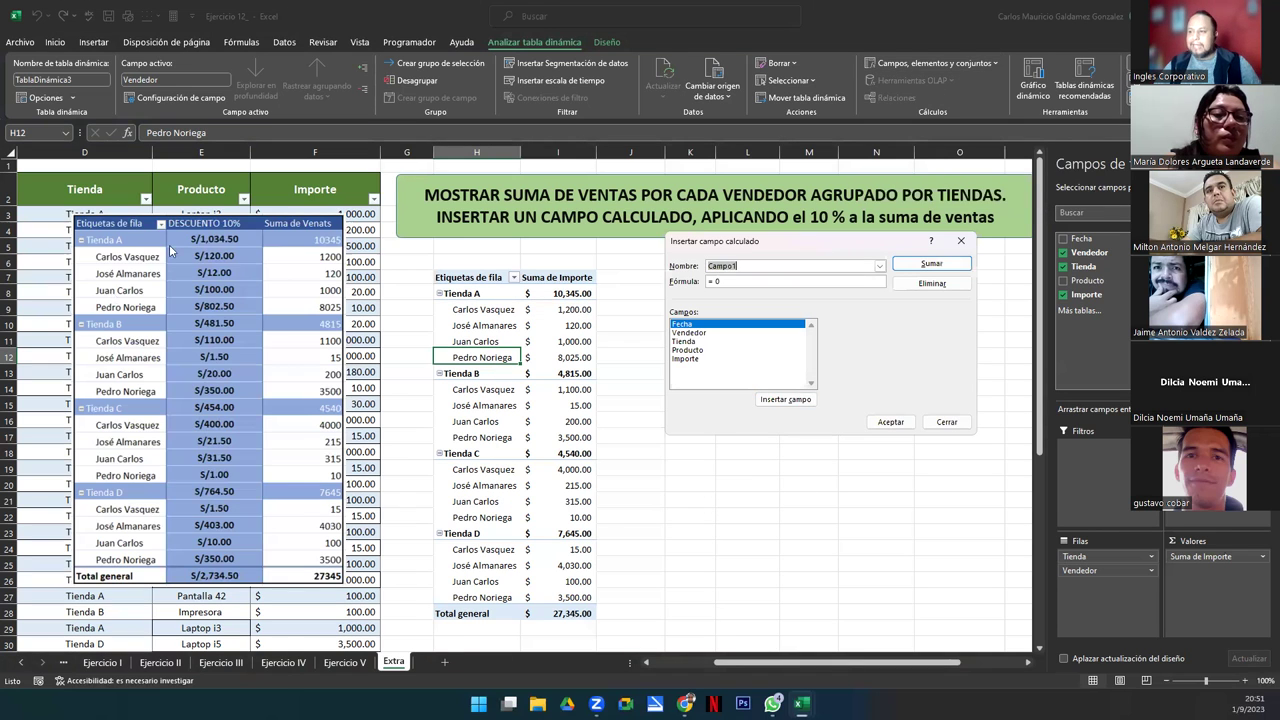
click(746, 268)
key(BackSpace)
key(BackSpace)
key(BackSpace)
key(BackSpace)
key(BackSpace)
key(BackSpace)
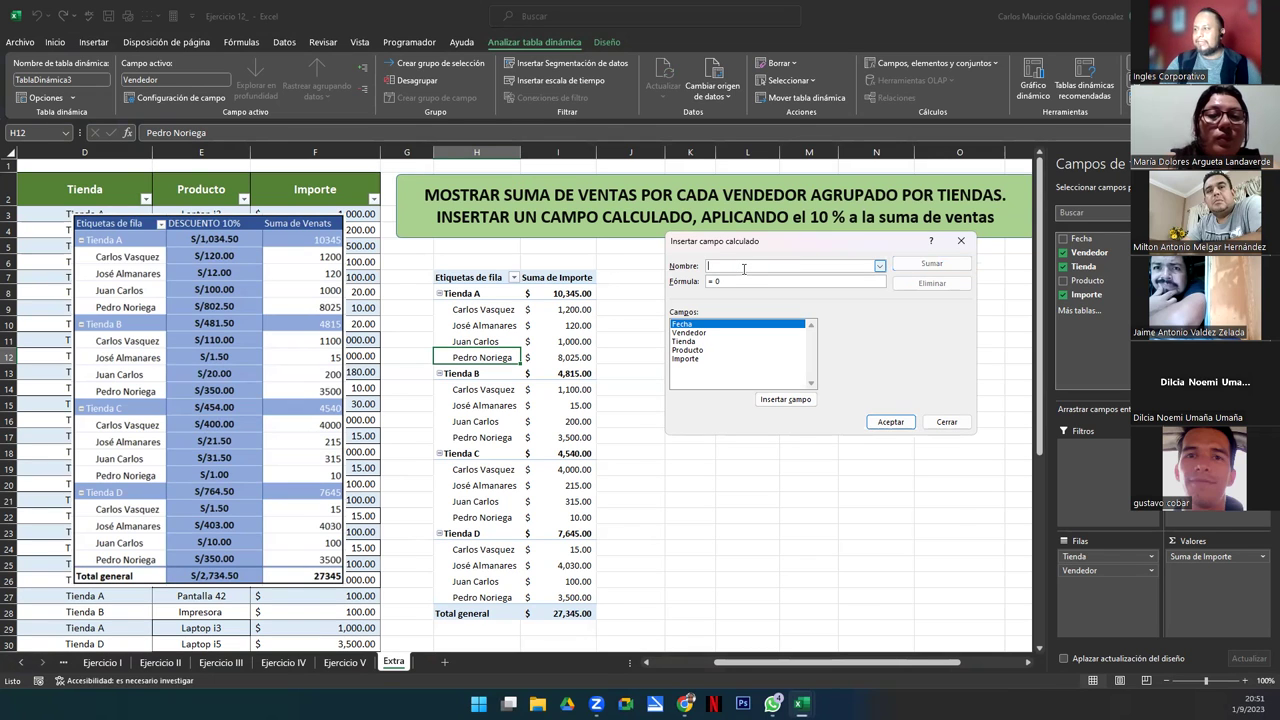
text(descuento)
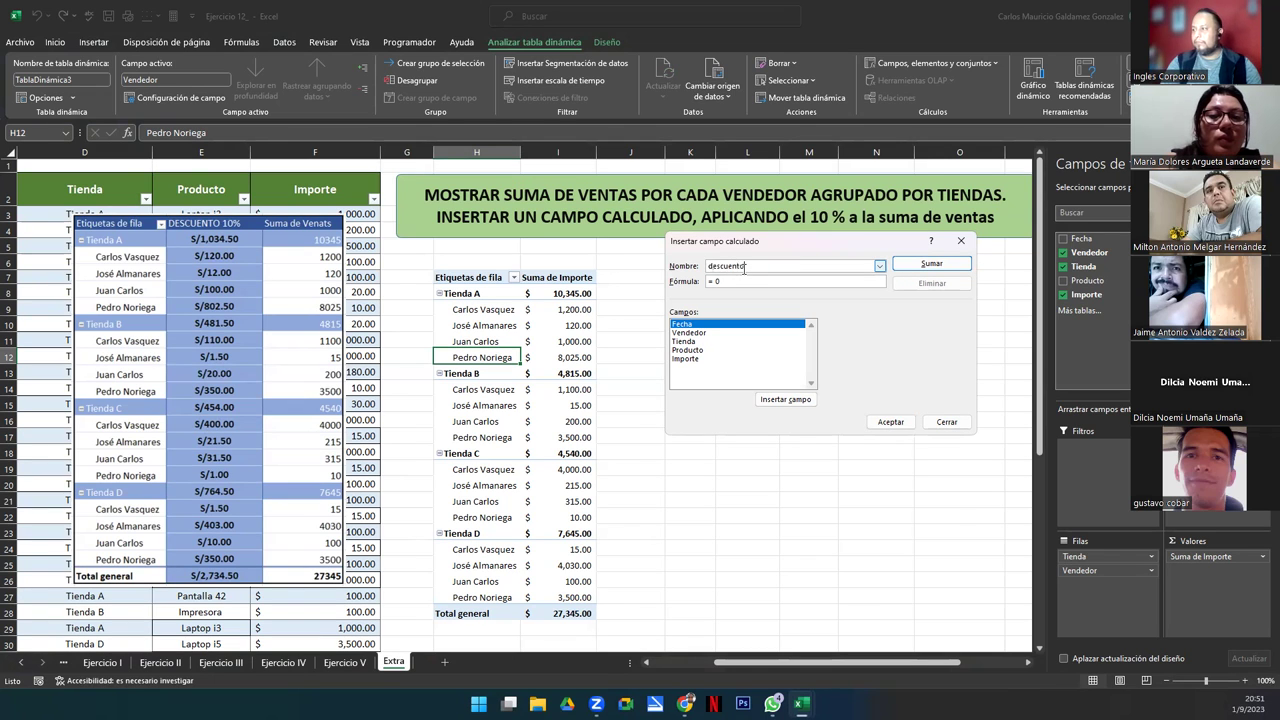
key(BackSpace)
key(BackSpace)
key(BackSpace)
key(BackSpace)
key(BackSpace)
key(BackSpace)
key(BackSpace)
key(BackSpace)
key(BackSpace)
Name the calculated field "(-) 10%", replacing the initial wording DESCUENTO with the minus sign in parentheses
text(DESC)
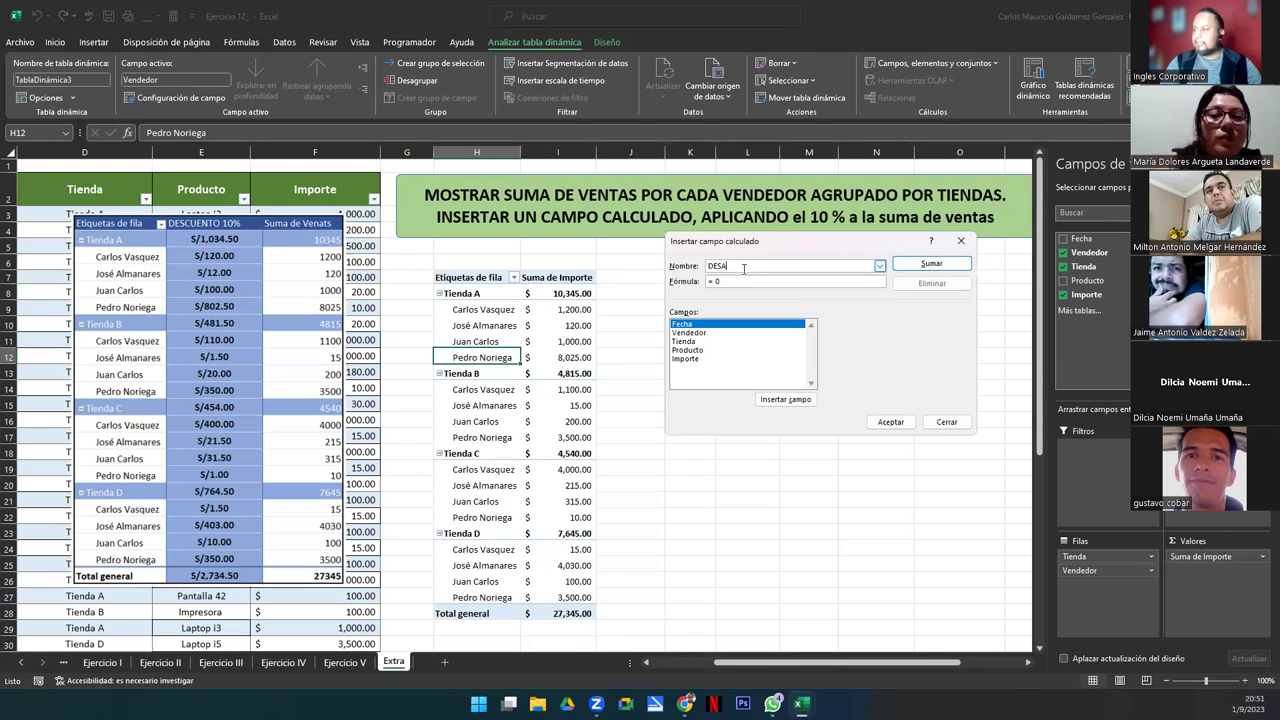
text(UENTO 10%)
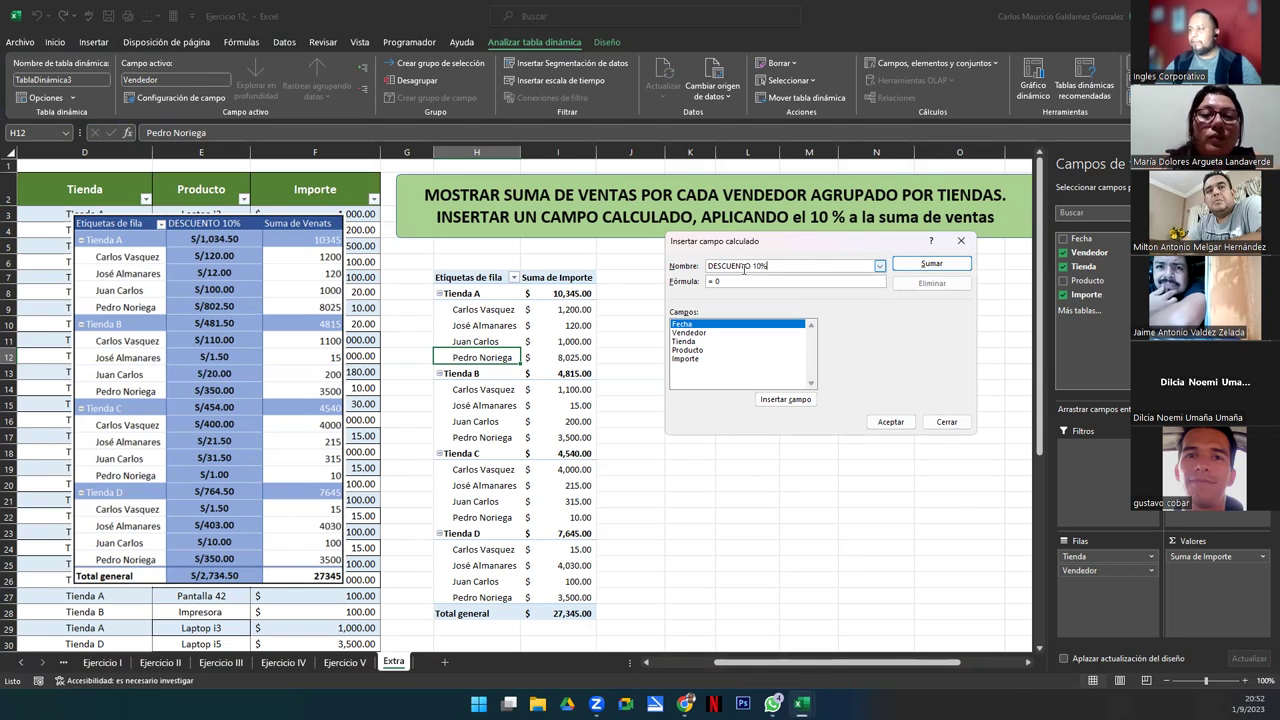
double_click(750, 266)
key(BackSpace)
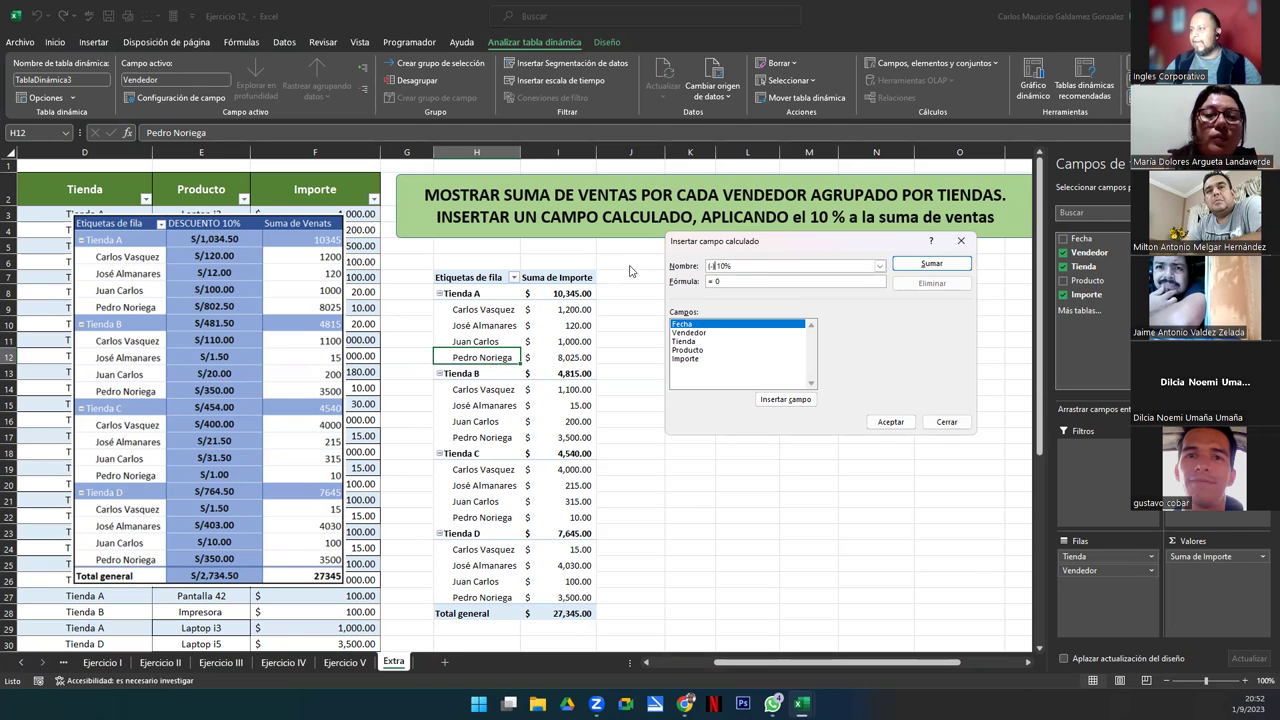
text((-))
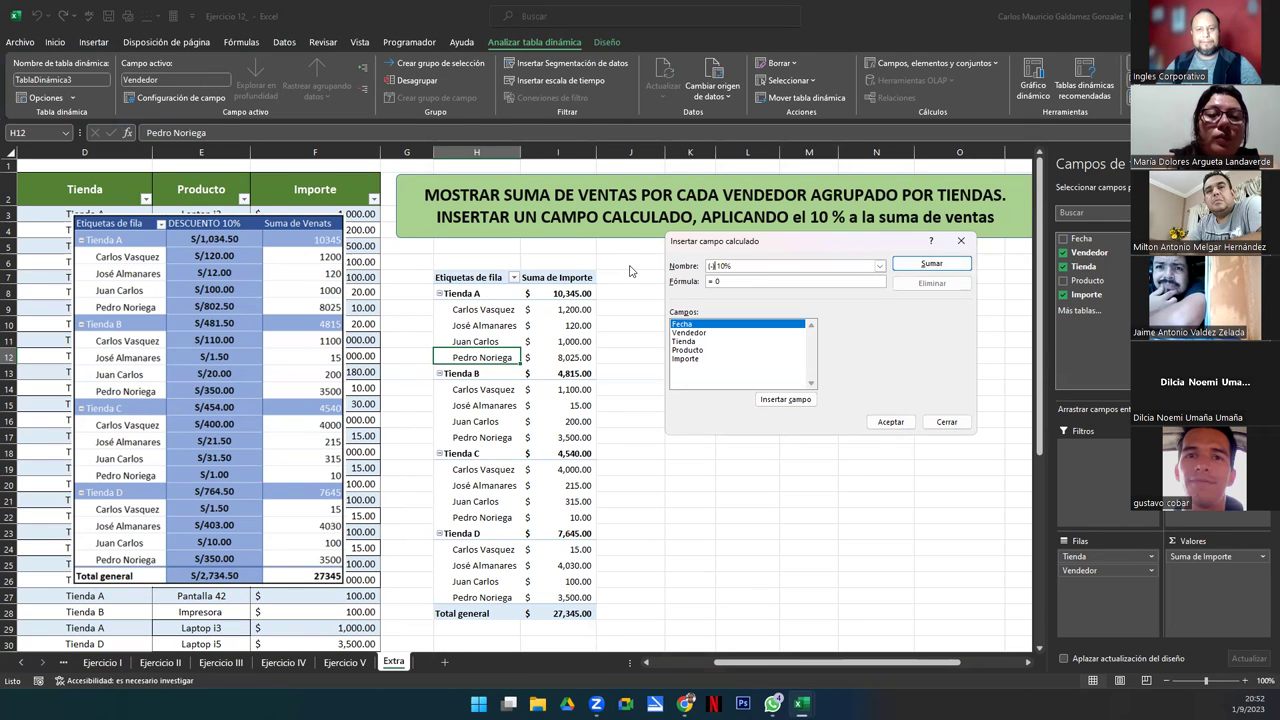
Set the calculated field's formula to =Importe*10% and add the field to the pivot table
click(690, 360)
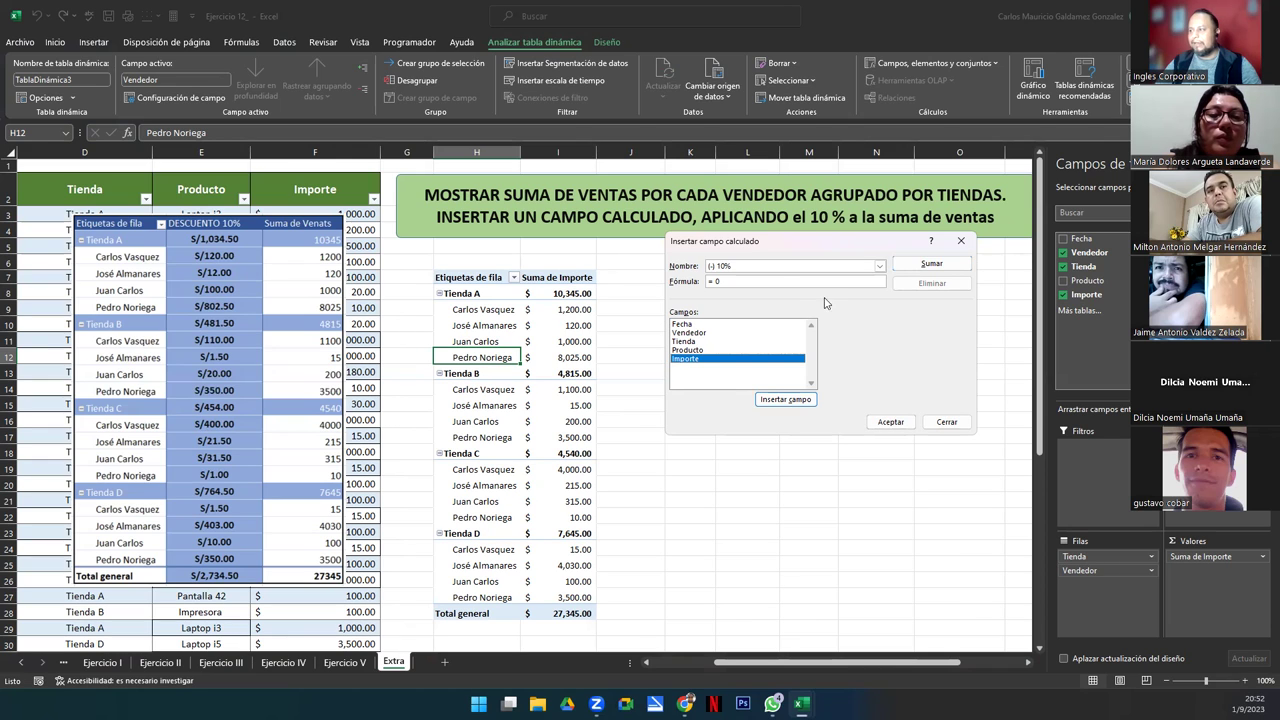
double_click(717, 281)
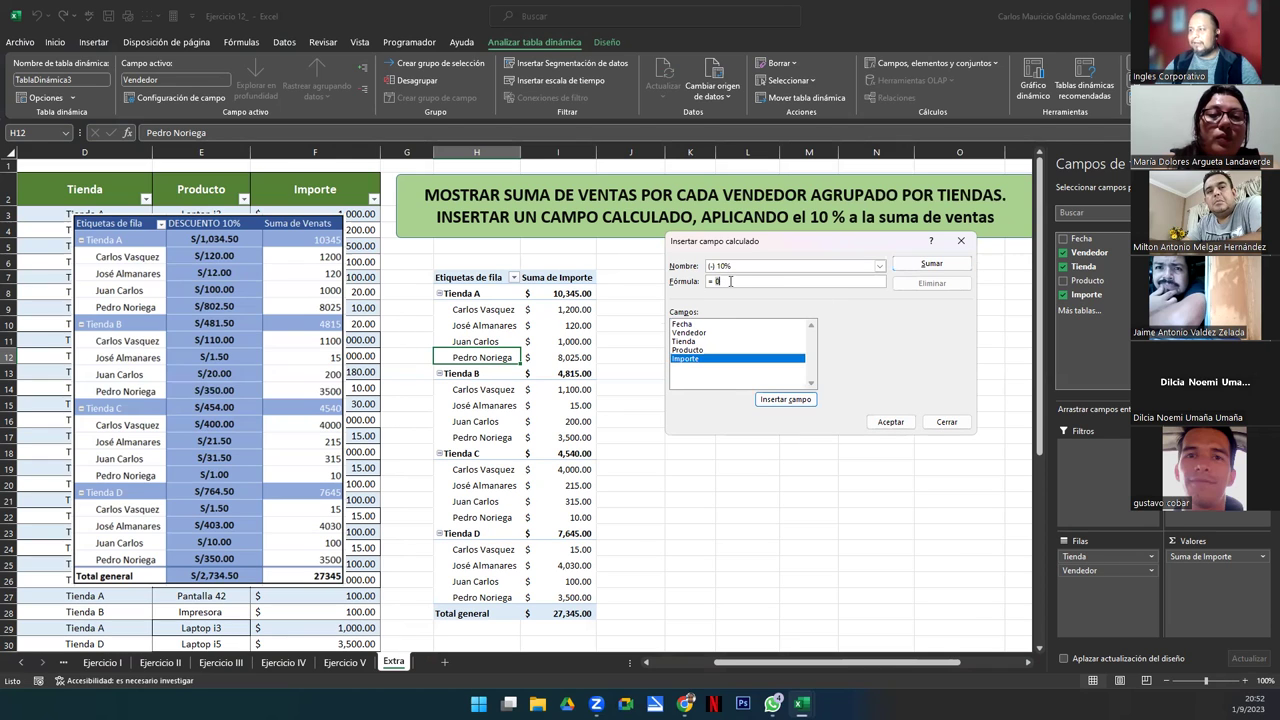
key(BackSpace)
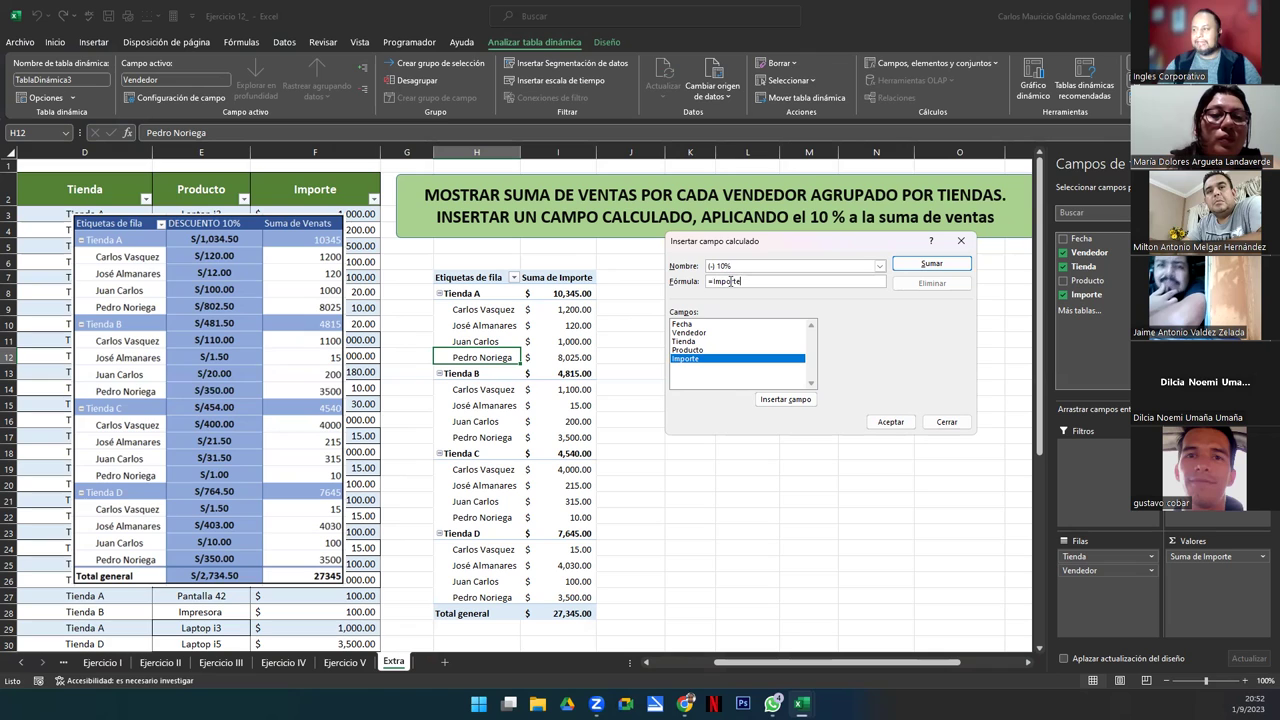
text(*)
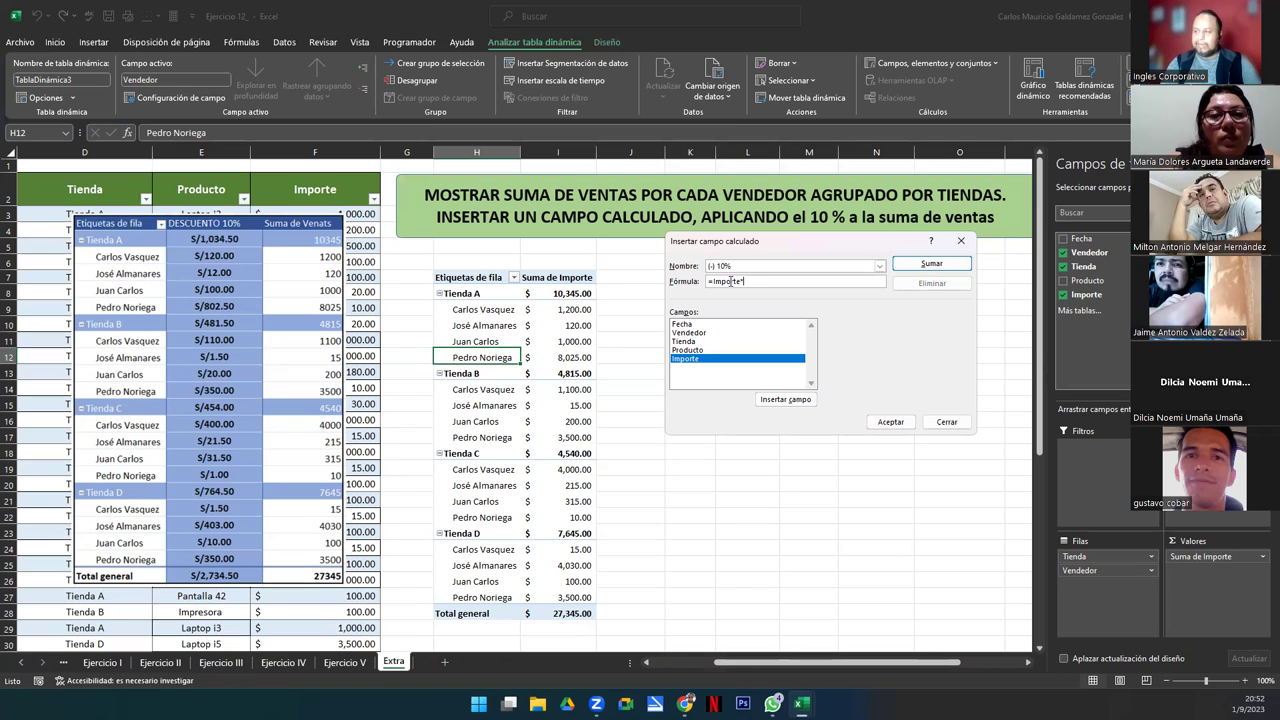
text(%)
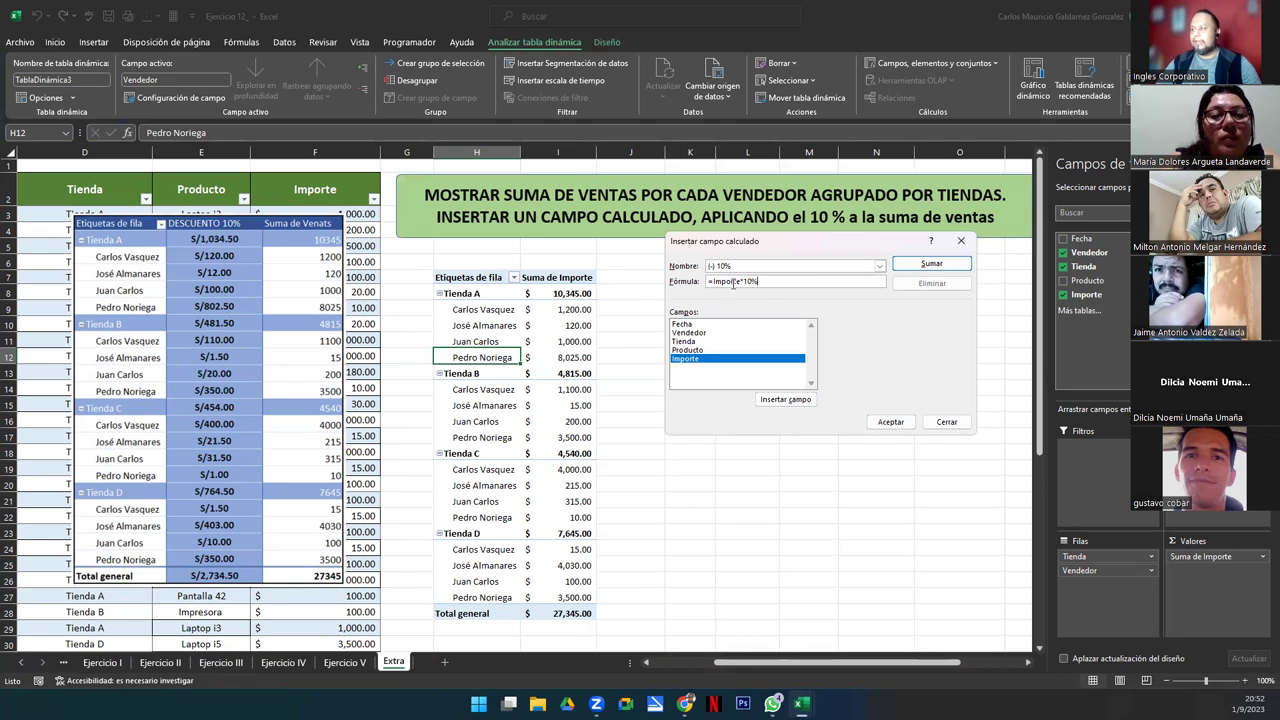
click(927, 266)
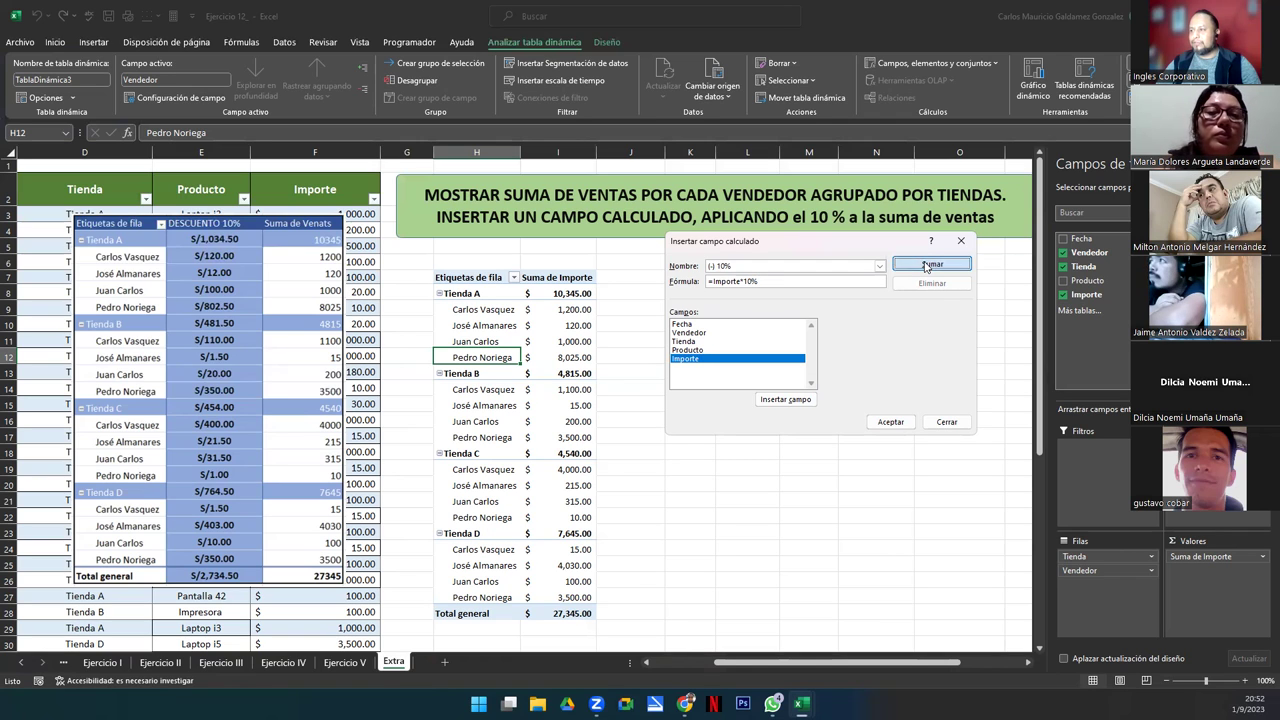
click(700, 369)
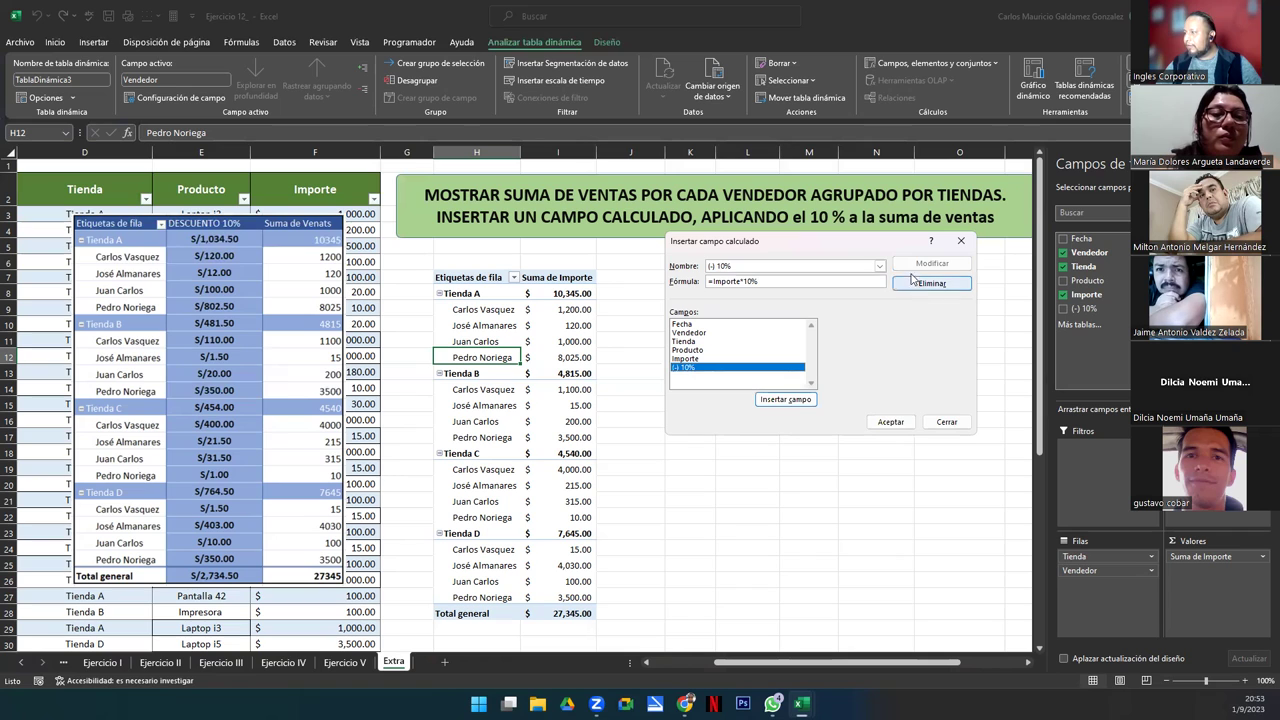
click(891, 422)
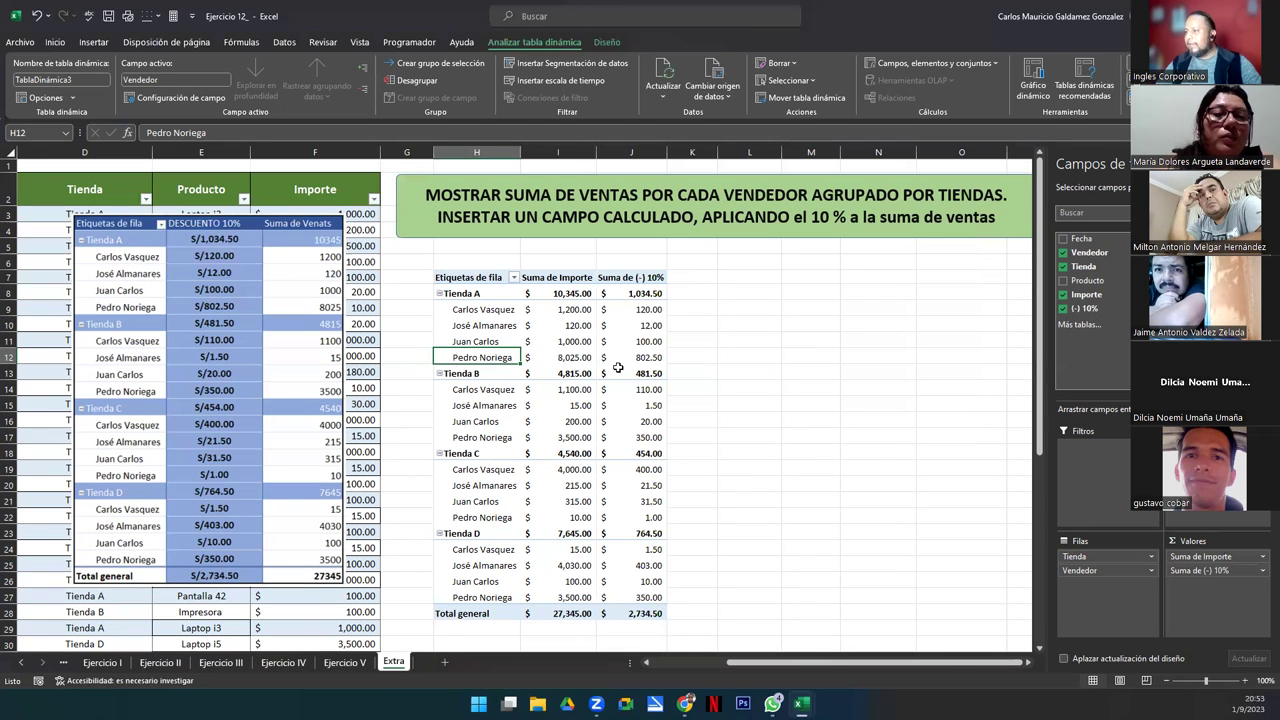
Review the Suma de (-) 10% column in J8:J28, checking the individual vendor amounts under Tienda A
drag(625, 293, 650, 613)
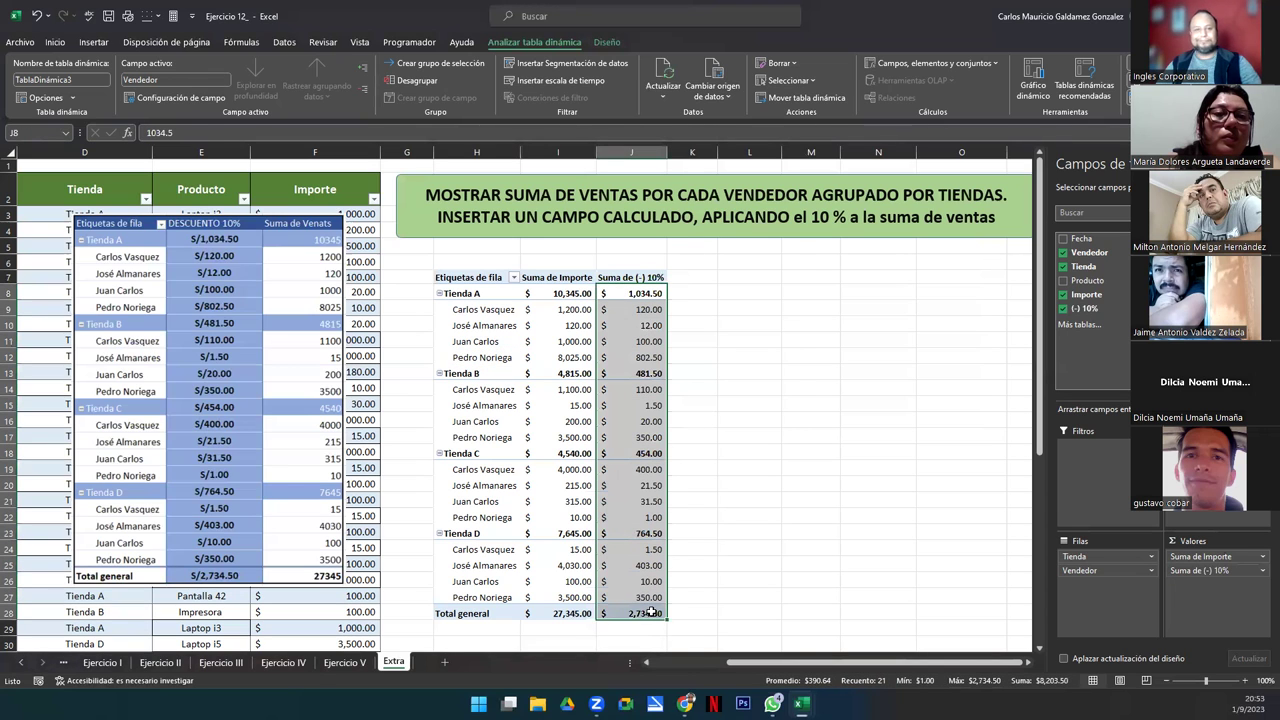
click(640, 310)
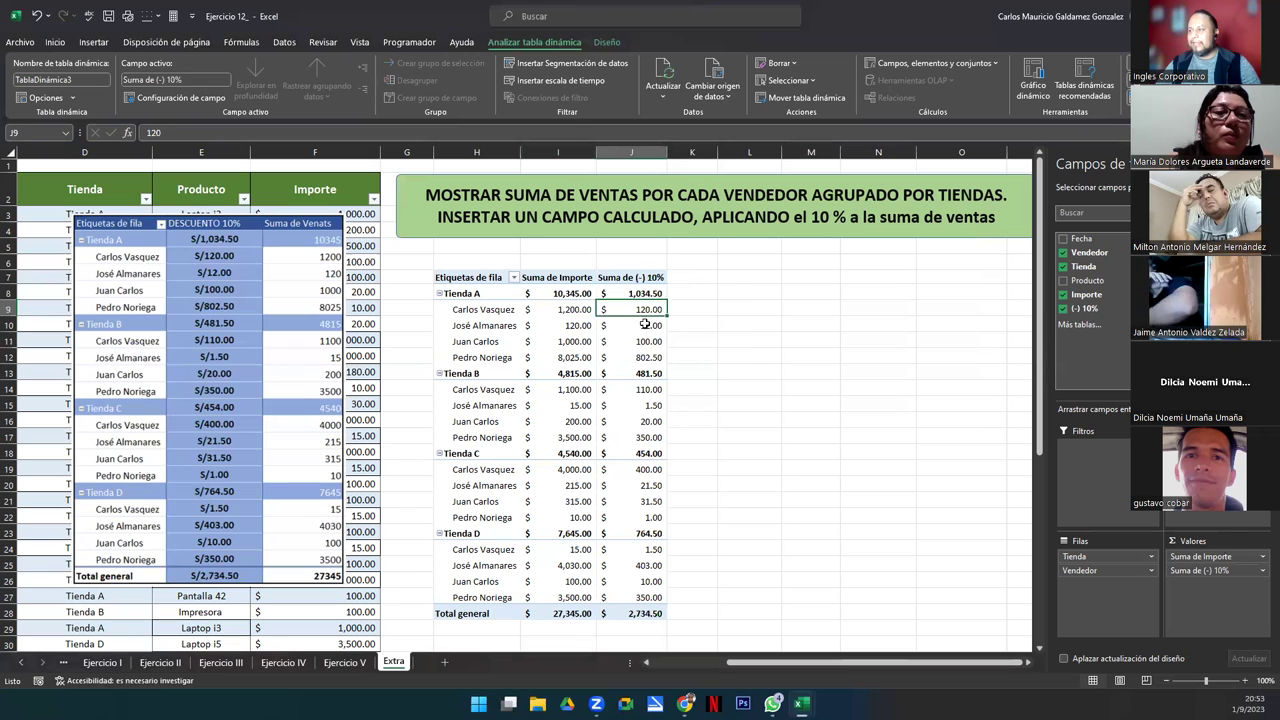
click(633, 325)
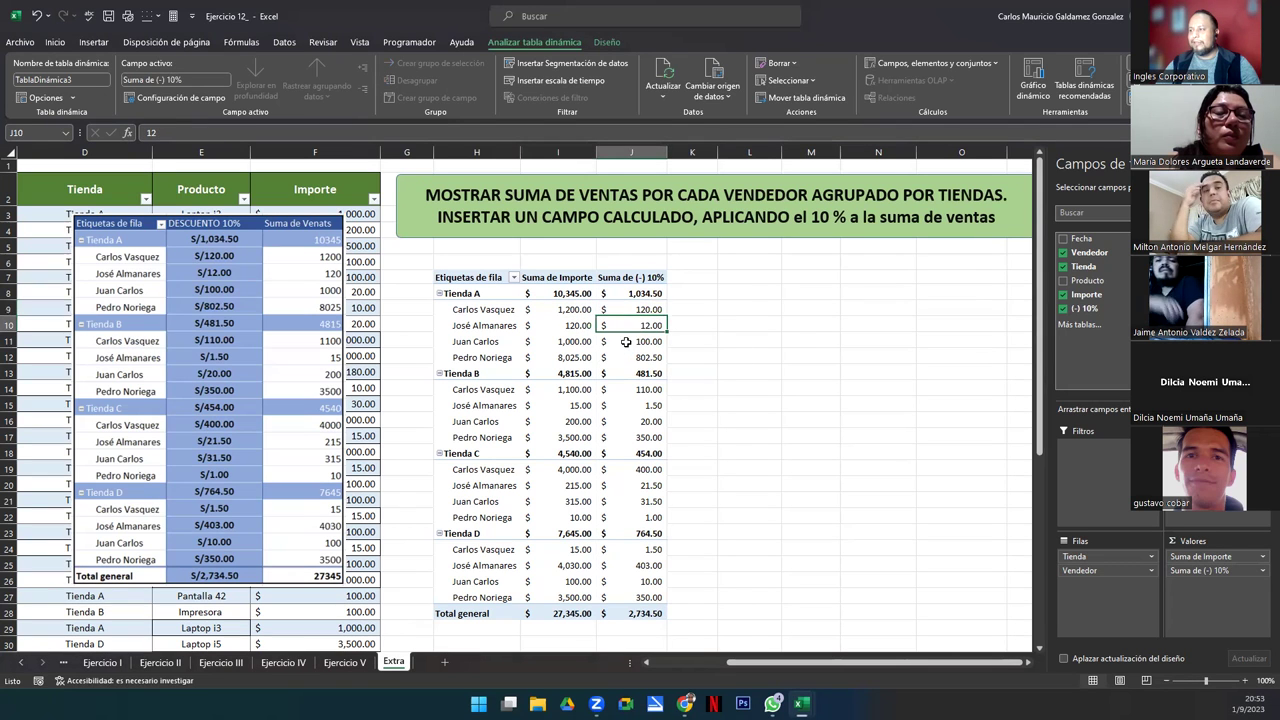
click(626, 342)
click(625, 357)
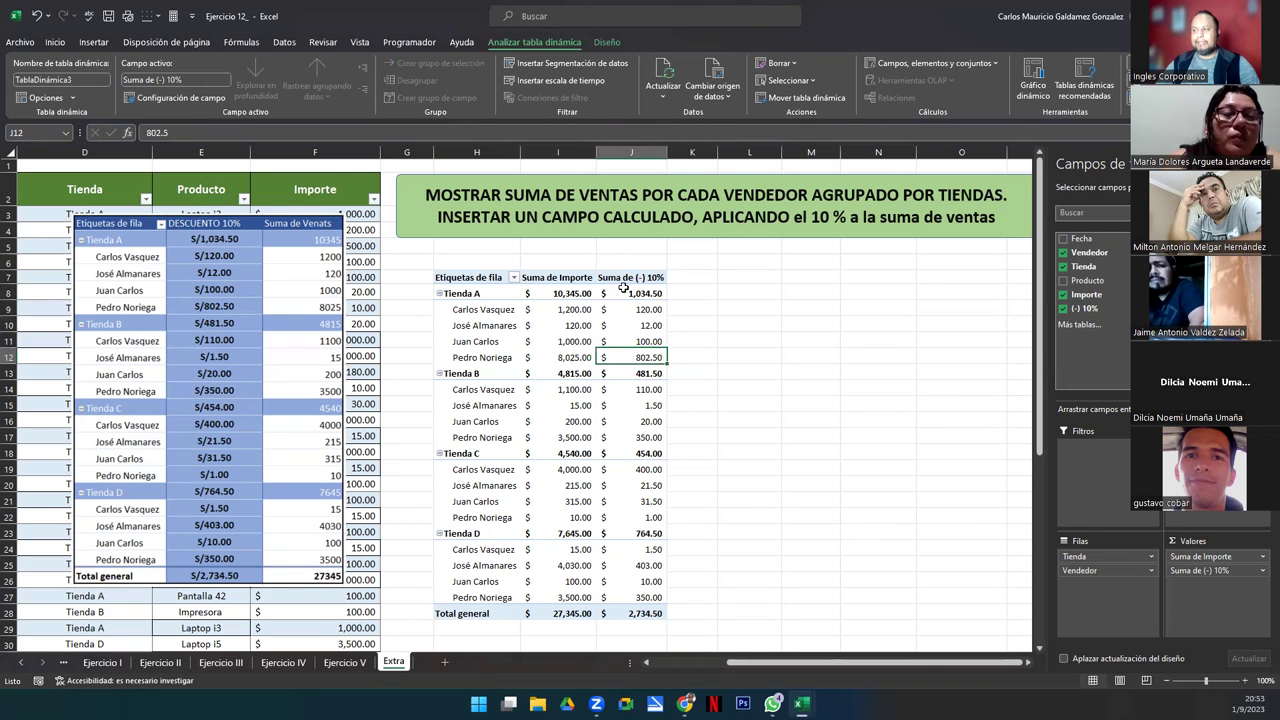
drag(631, 293, 630, 610)
Start a second calculated field for the pivot table and name it "Subtotal Importe"
click(565, 410)
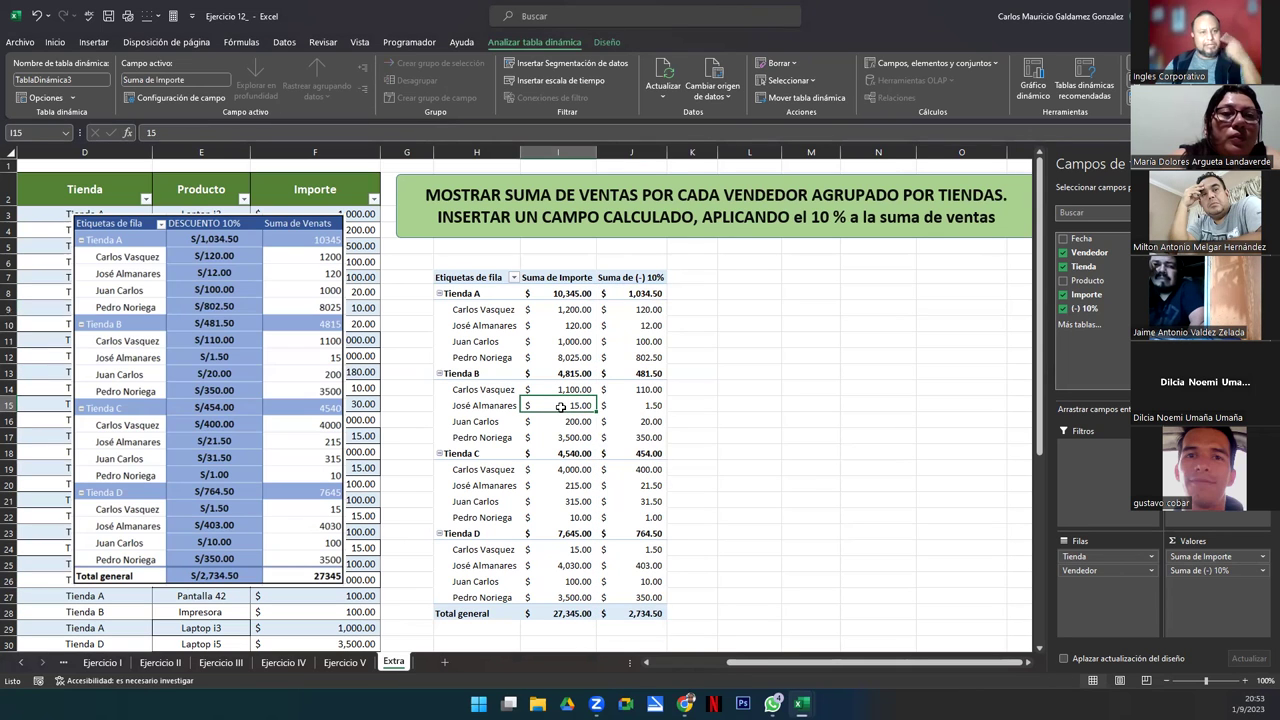
click(960, 63)
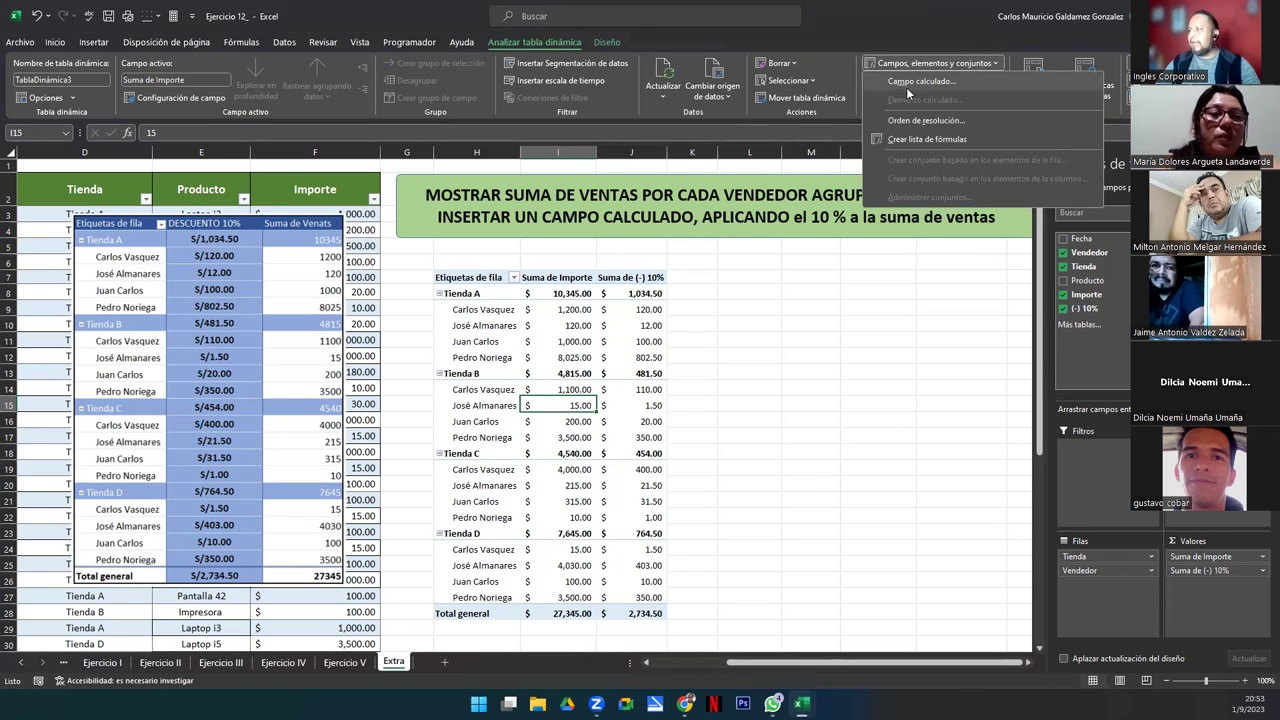
click(906, 86)
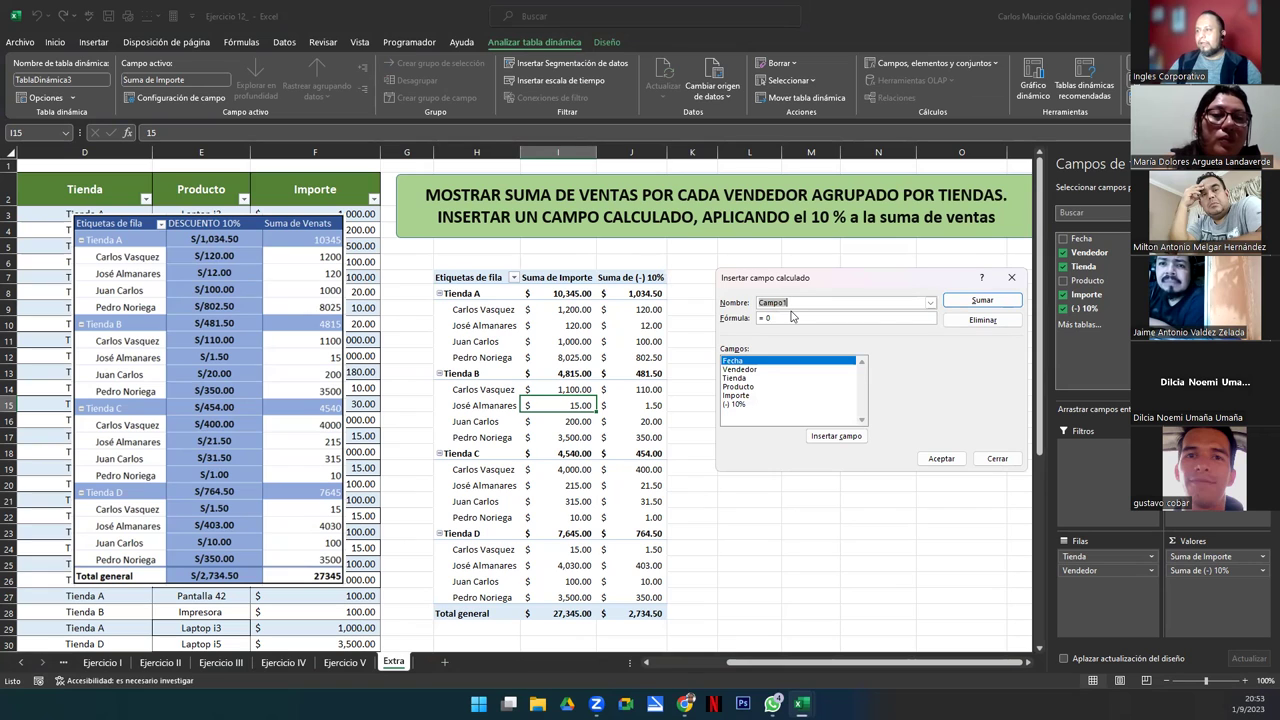
text(S)
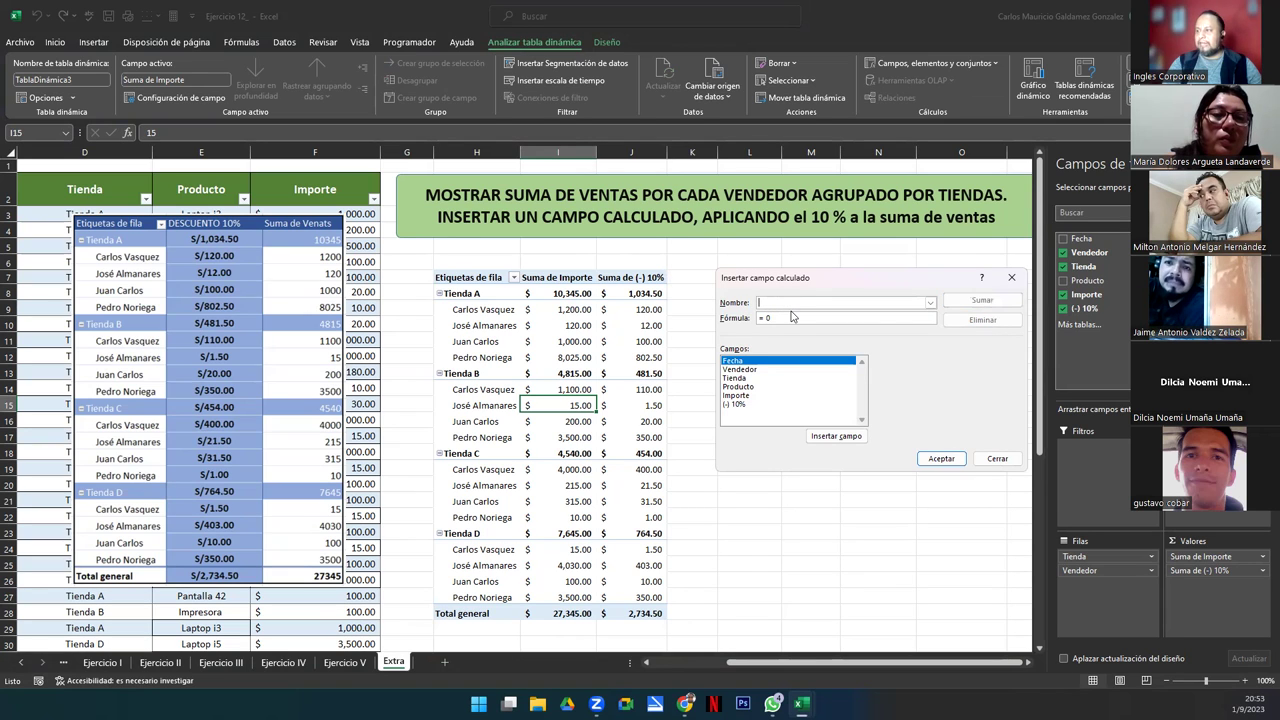
text(ubtotal)
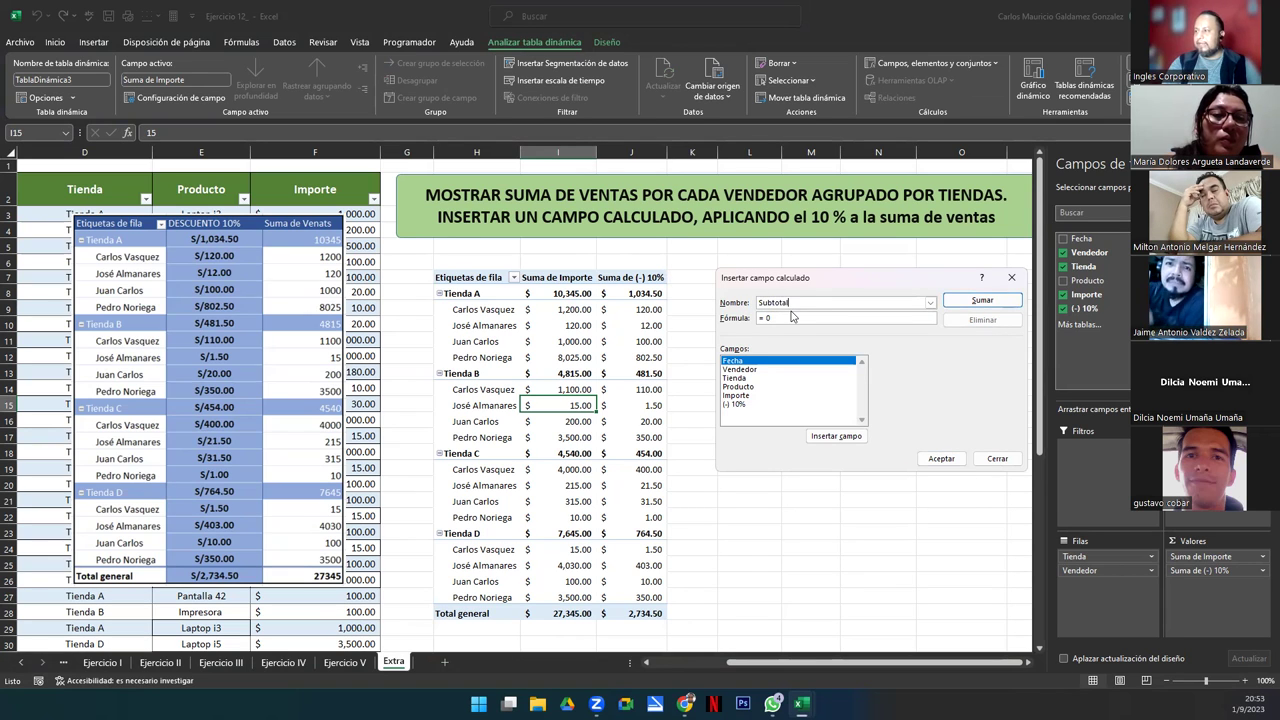
text( Importe)
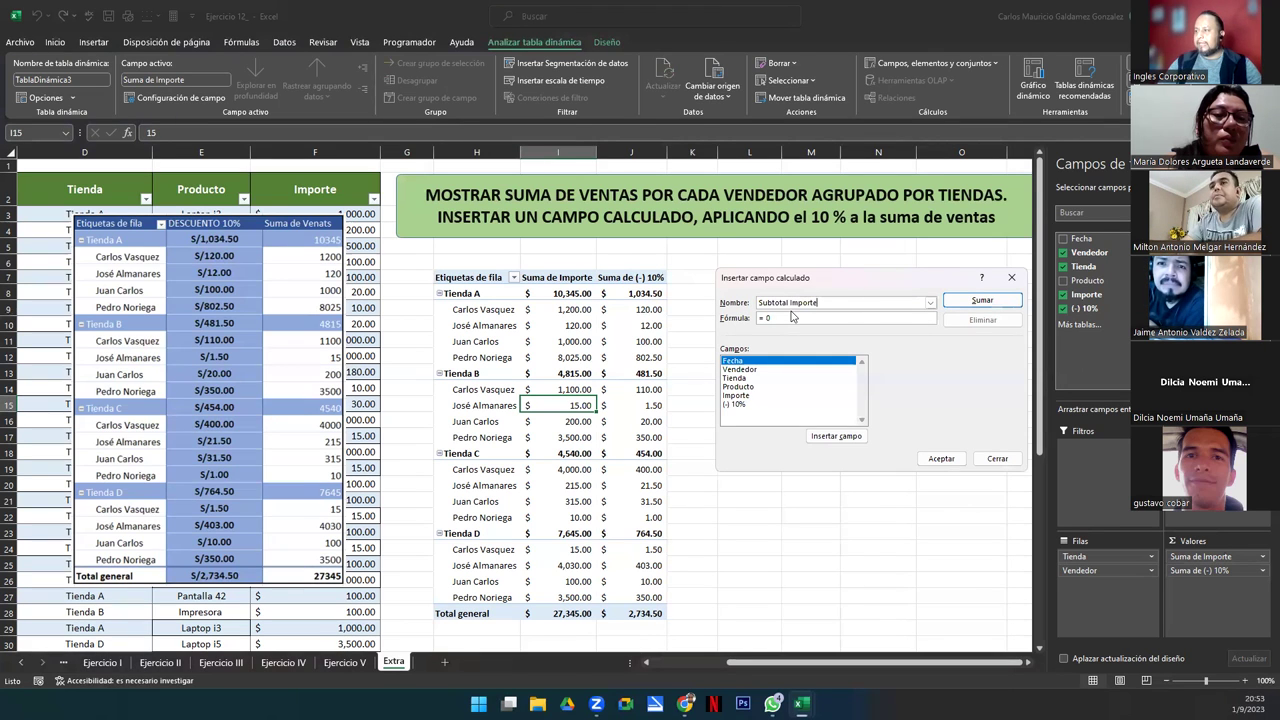
Set the Subtotal Importe formula to =Importe-'(-) 10%' and add the calculated field to the pivot table
click(740, 395)
click(741, 404)
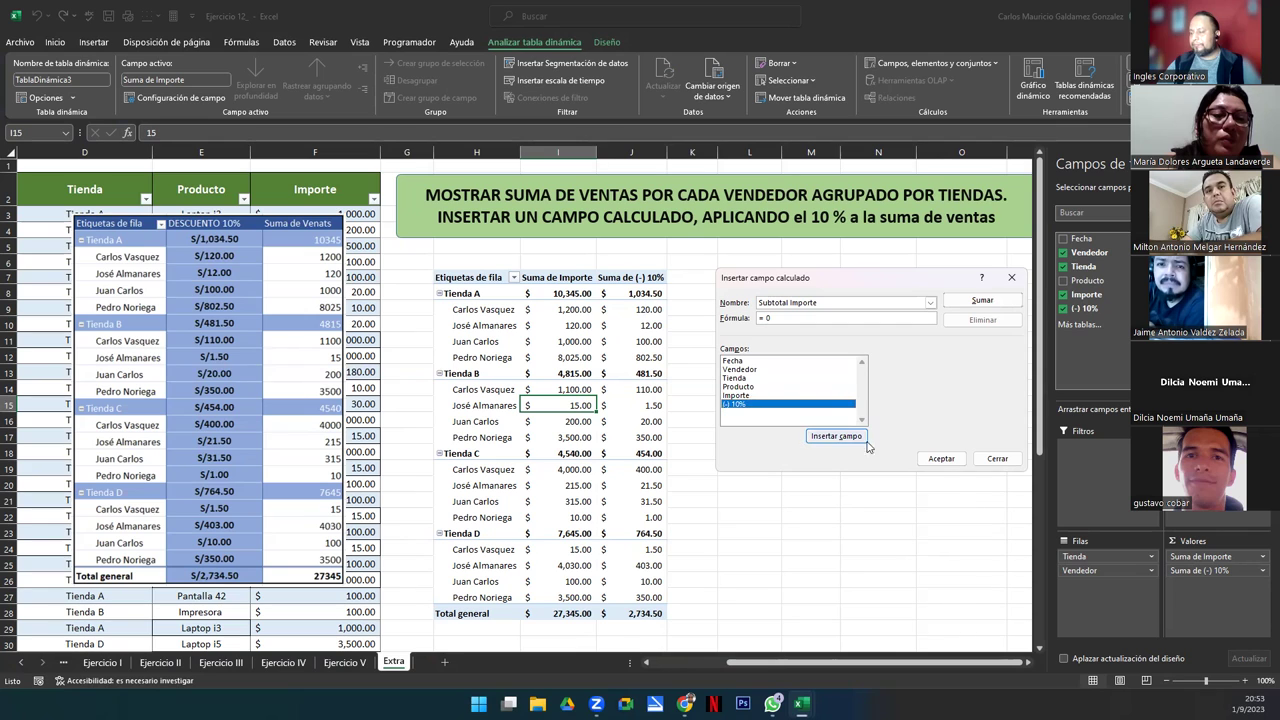
click(784, 319)
key(BackSpace)
key(BackSpace)
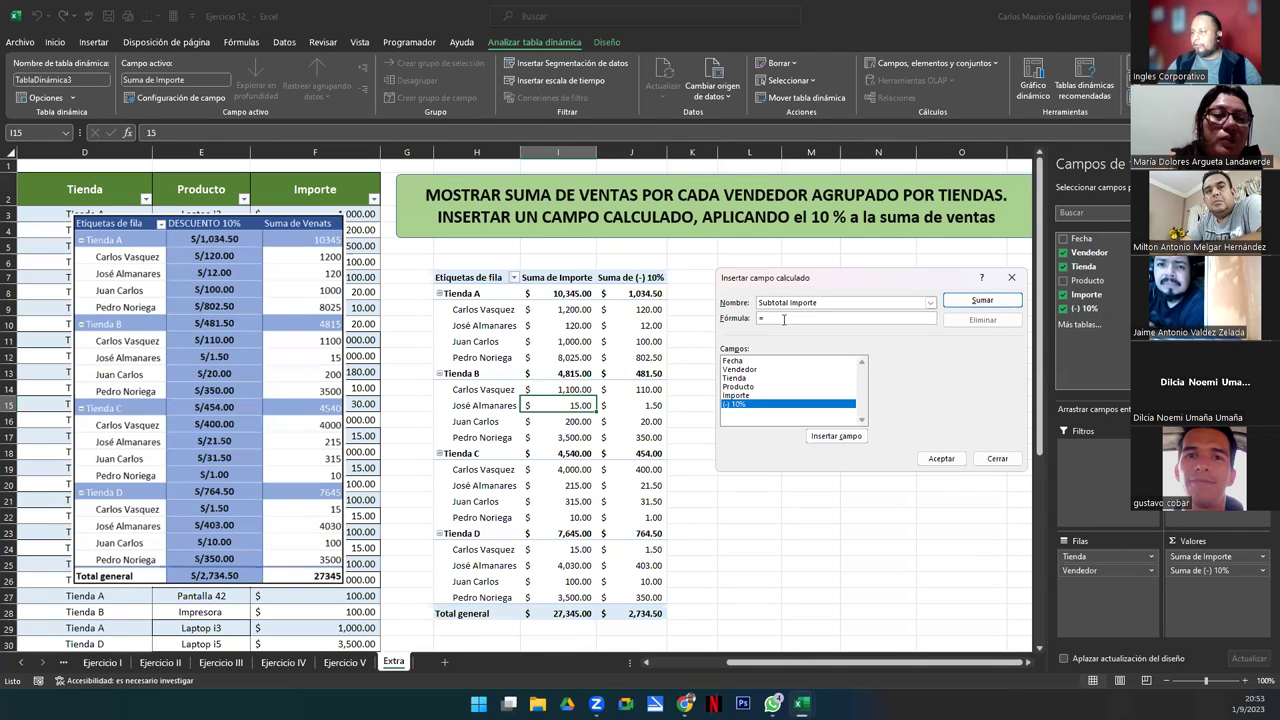
double_click(738, 404)
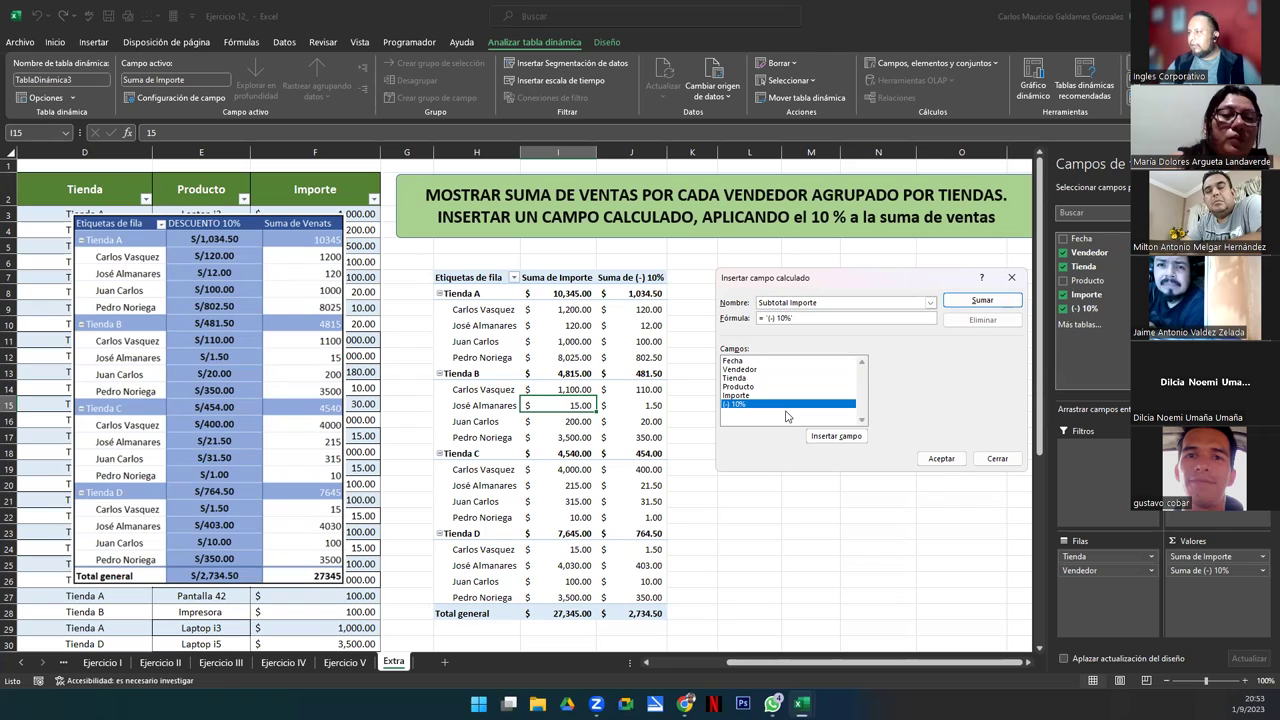
text(Importe)
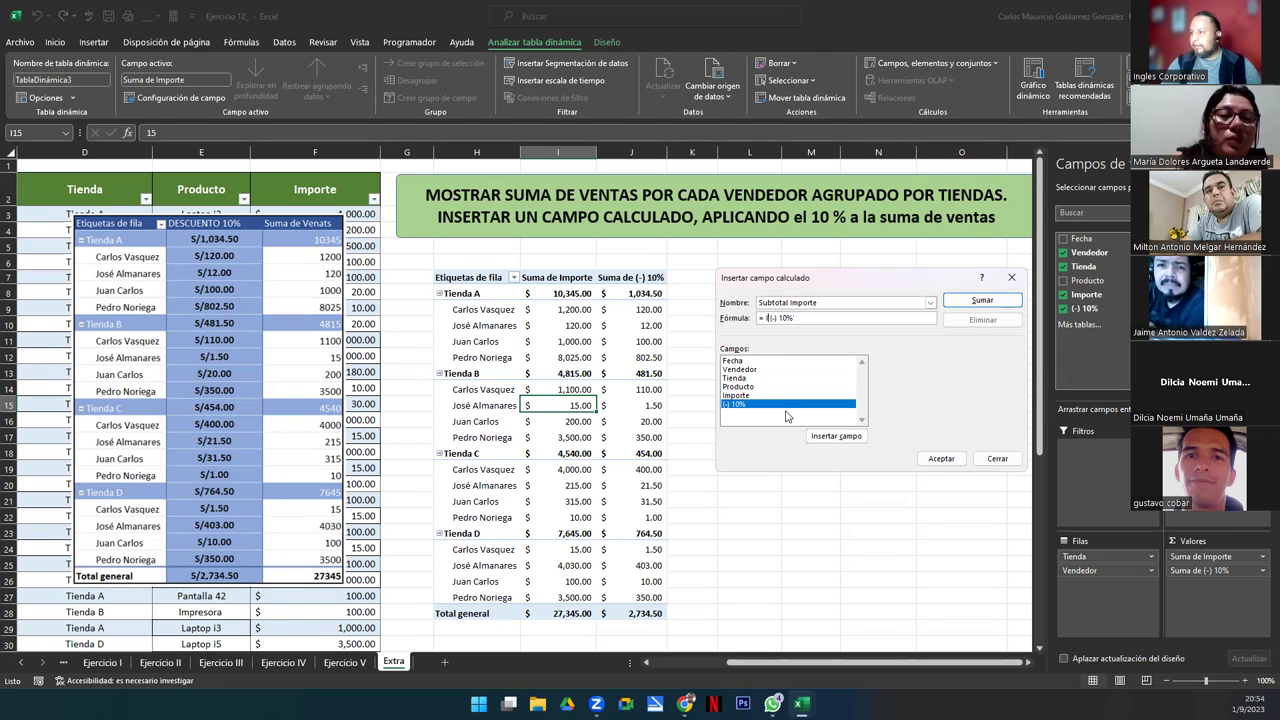
text(-)
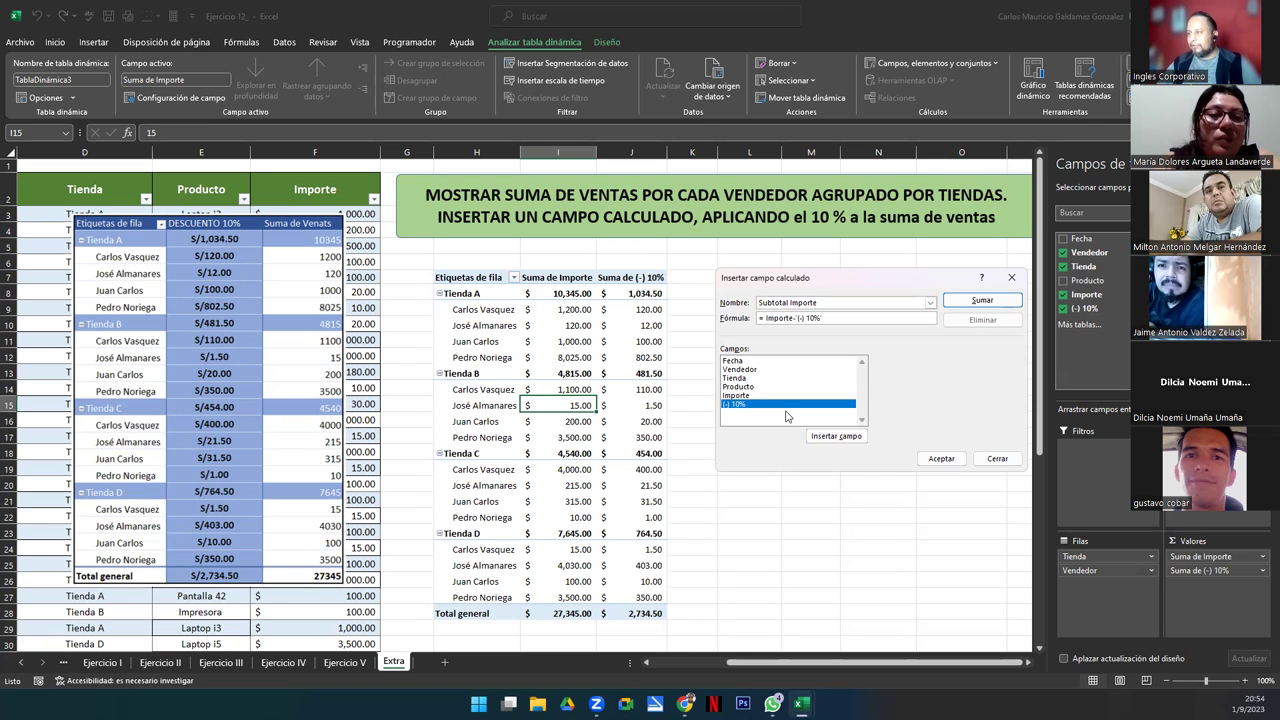
click(980, 302)
click(735, 412)
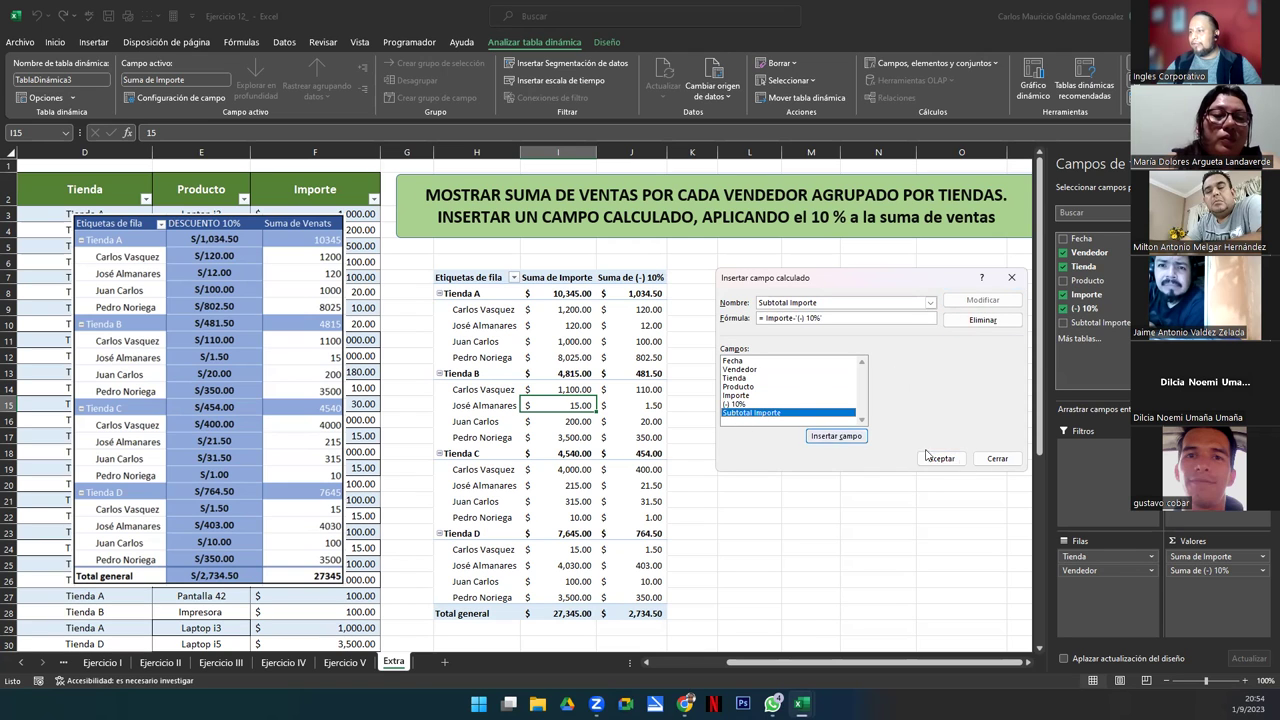
click(940, 459)
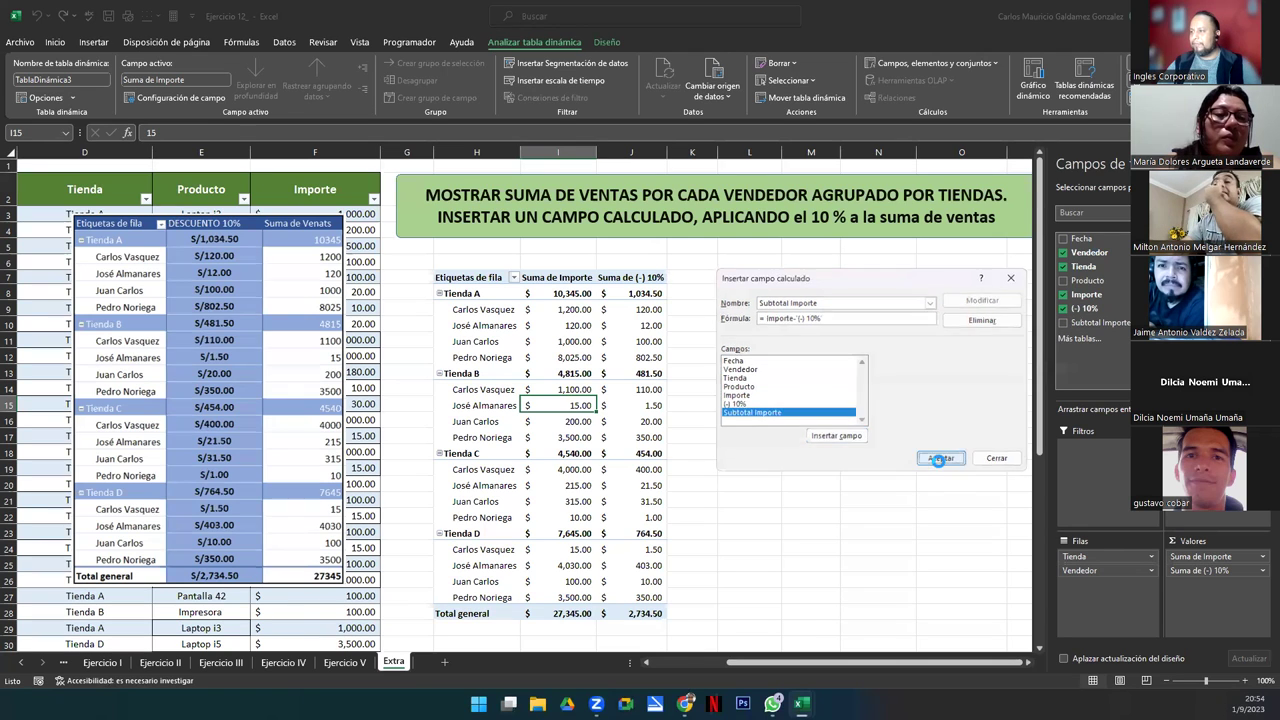
Compare the first Tienda A vendor's importe, 10% discount and subtotal in row 9, and review the Suma de Importe column down to the grand total
click(558, 312)
click(651, 311)
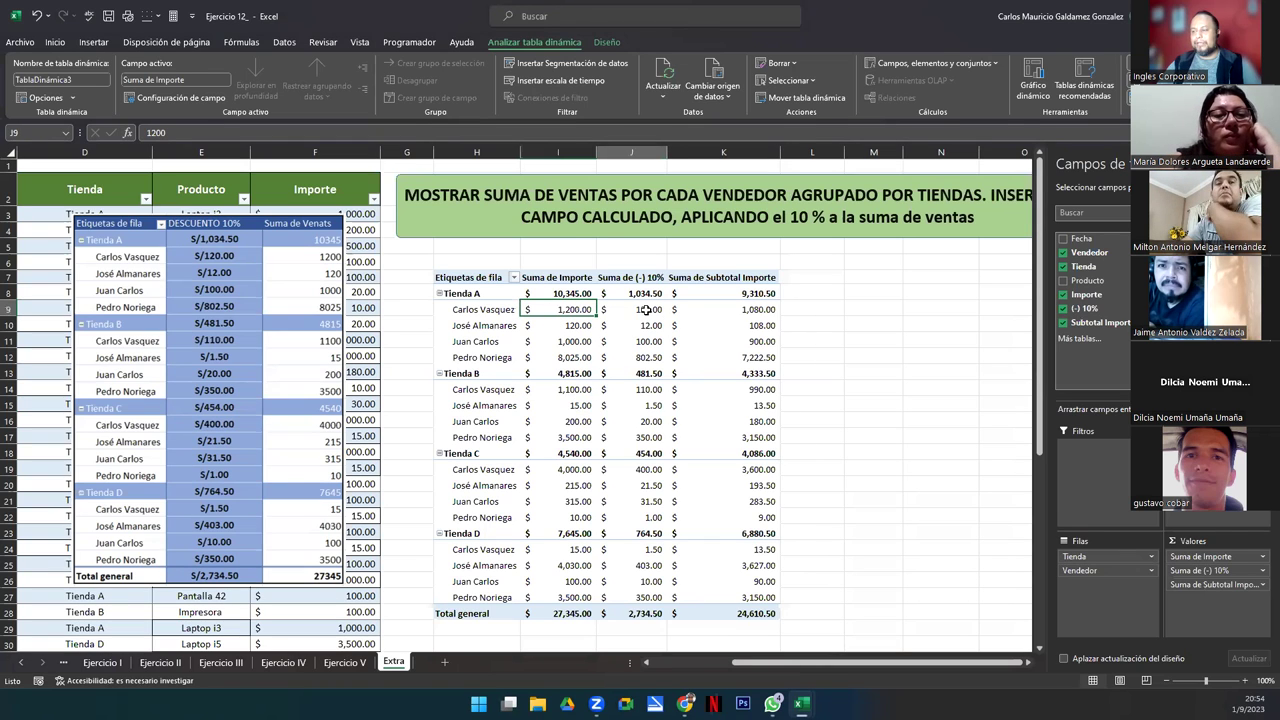
click(733, 308)
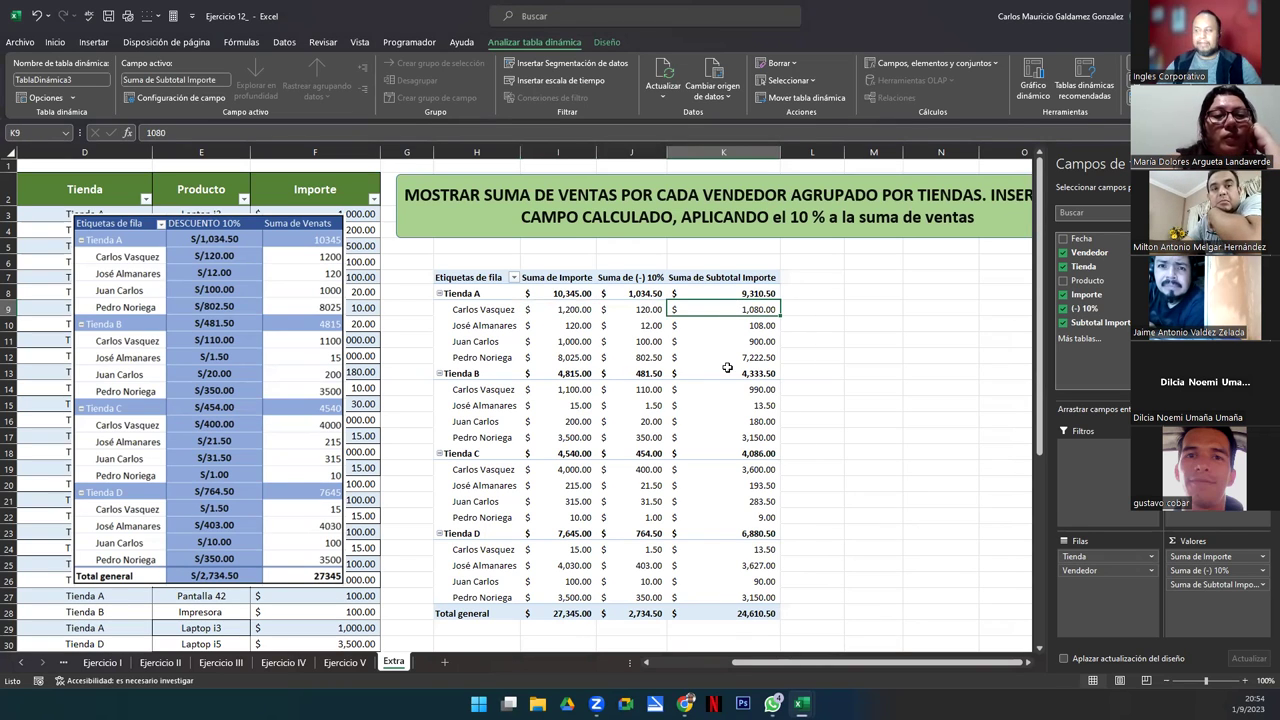
mouse_move(727, 368)
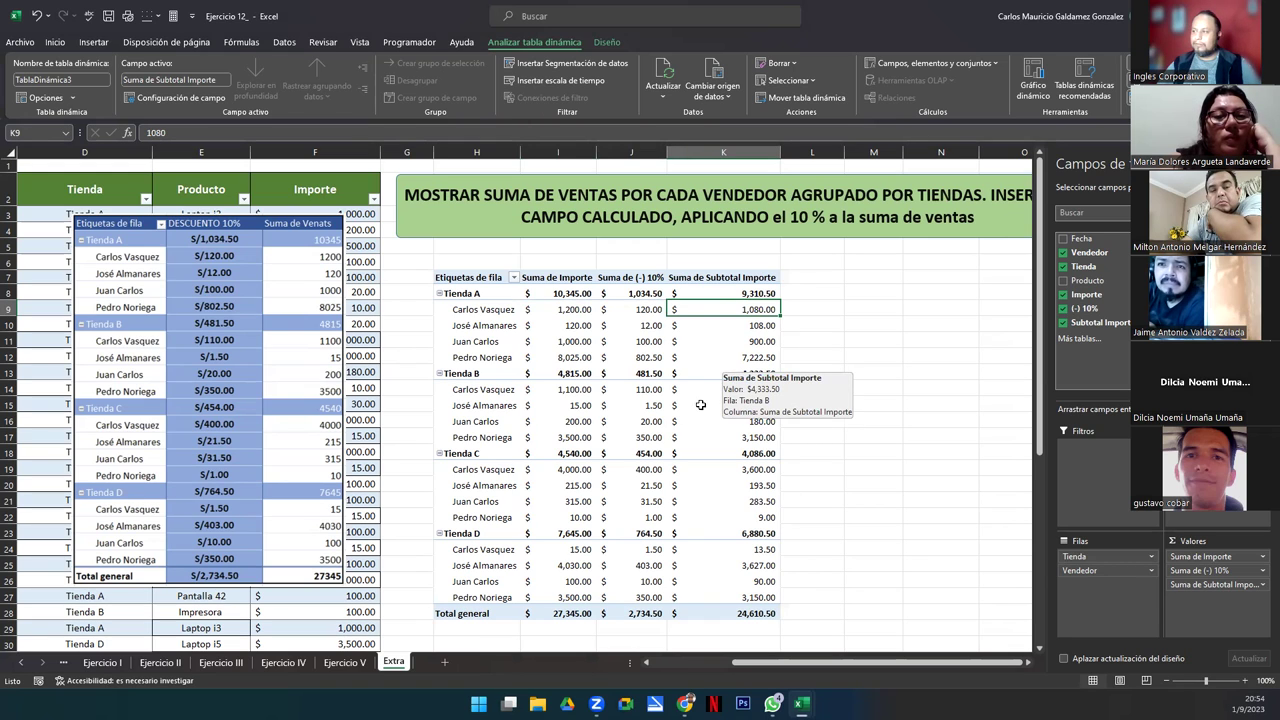
mouse_move(560, 318)
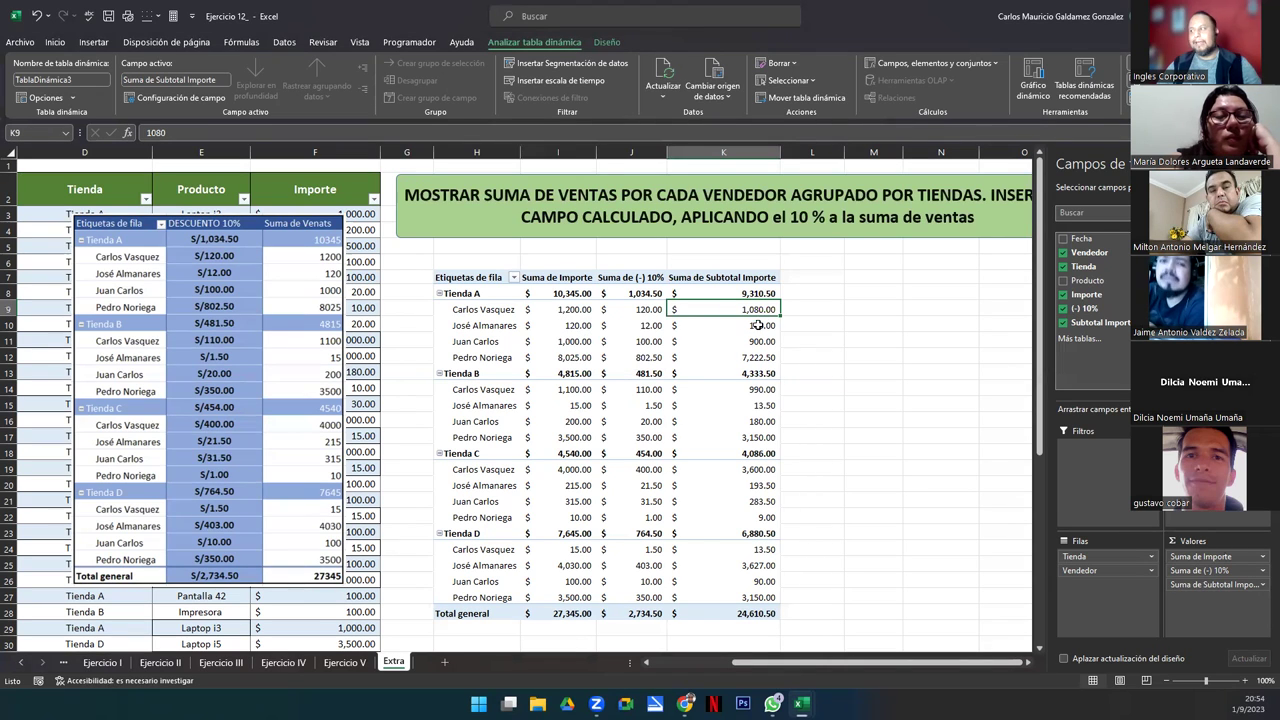
drag(573, 311, 640, 312)
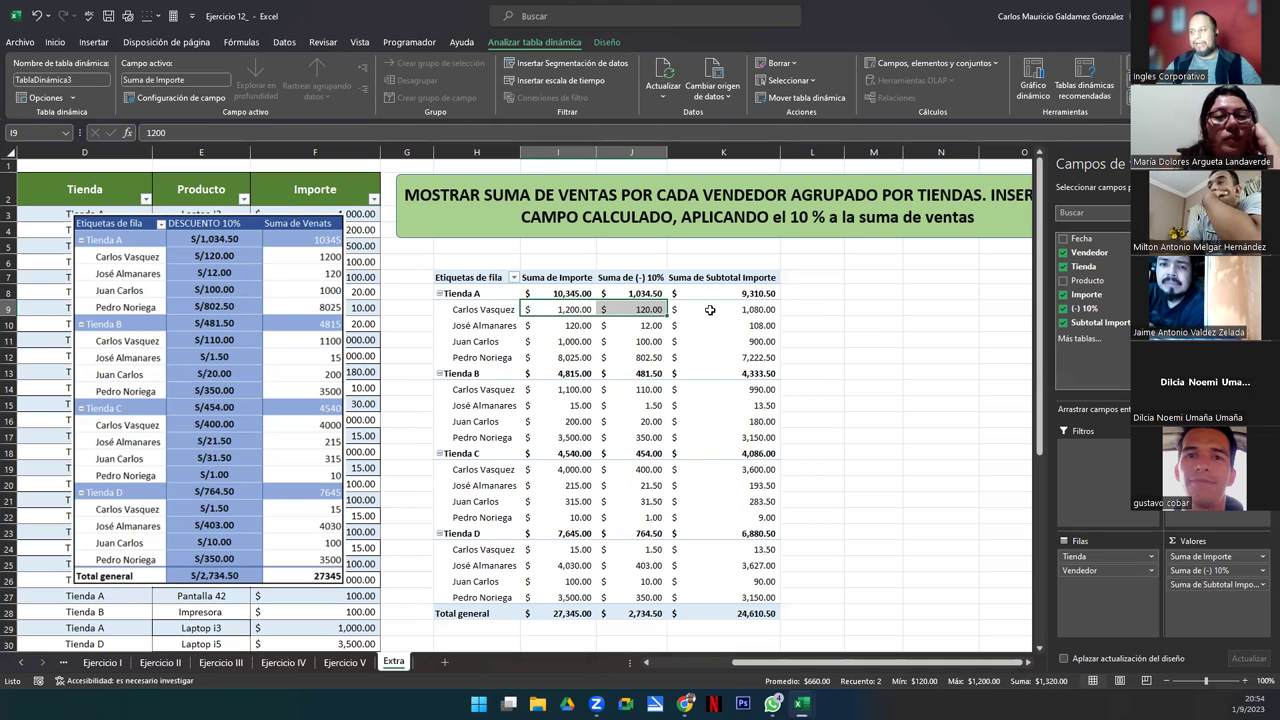
click(710, 309)
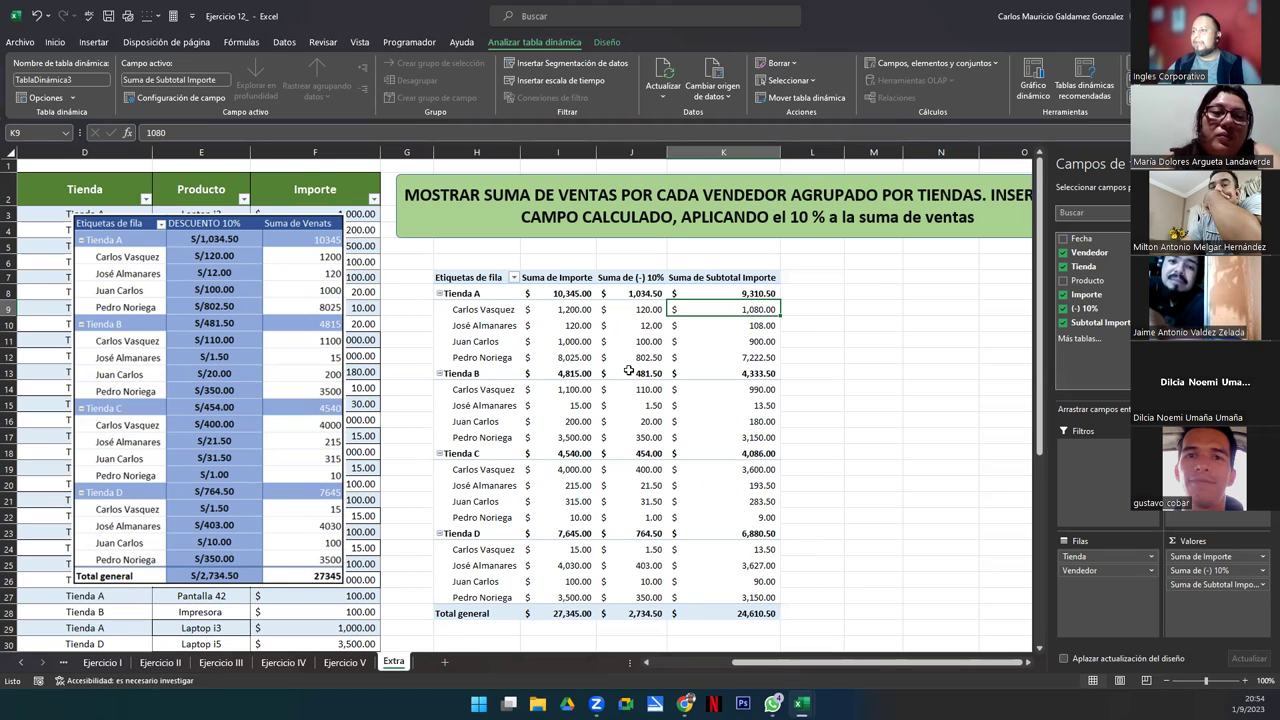
drag(556, 309, 556, 601)
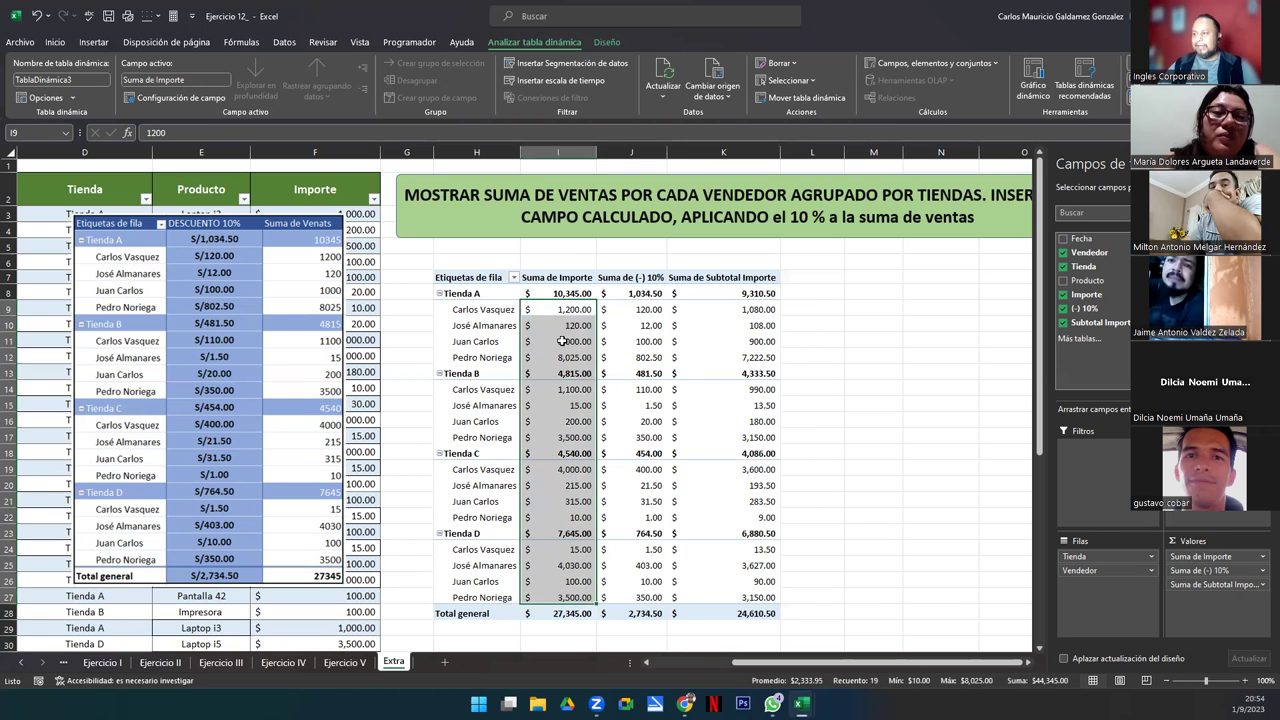
drag(548, 292, 552, 613)
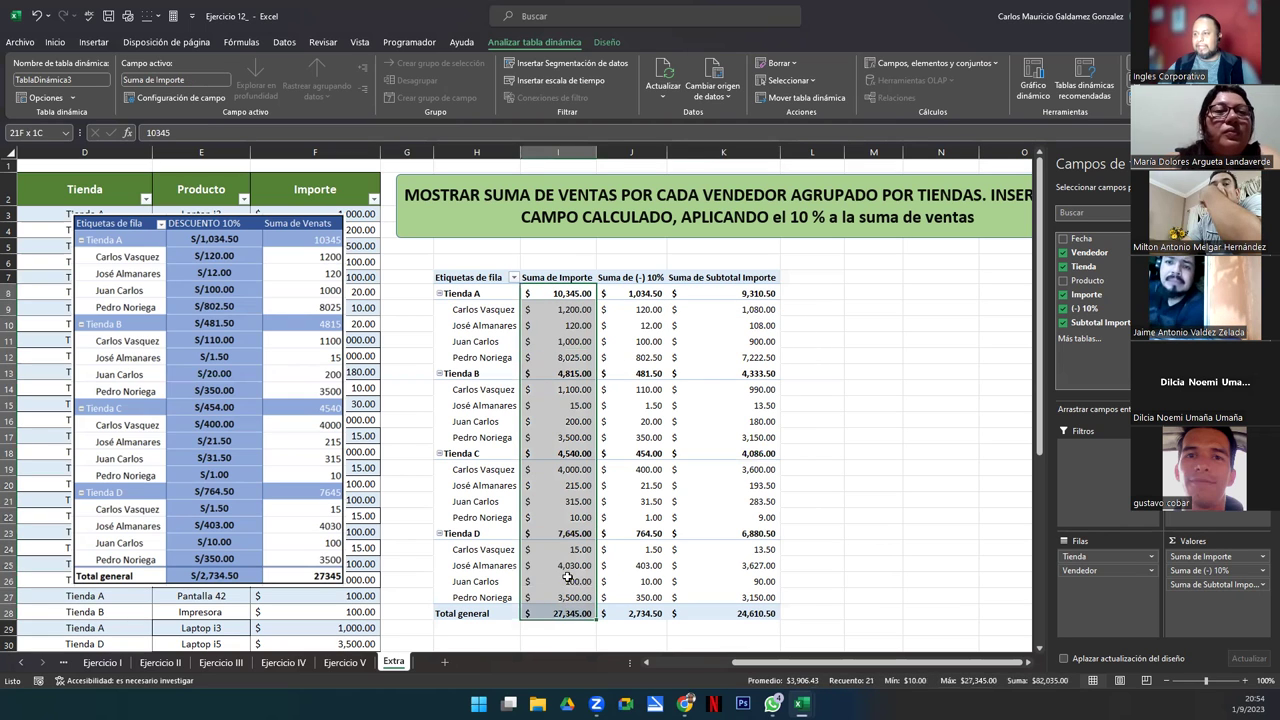
click(552, 310)
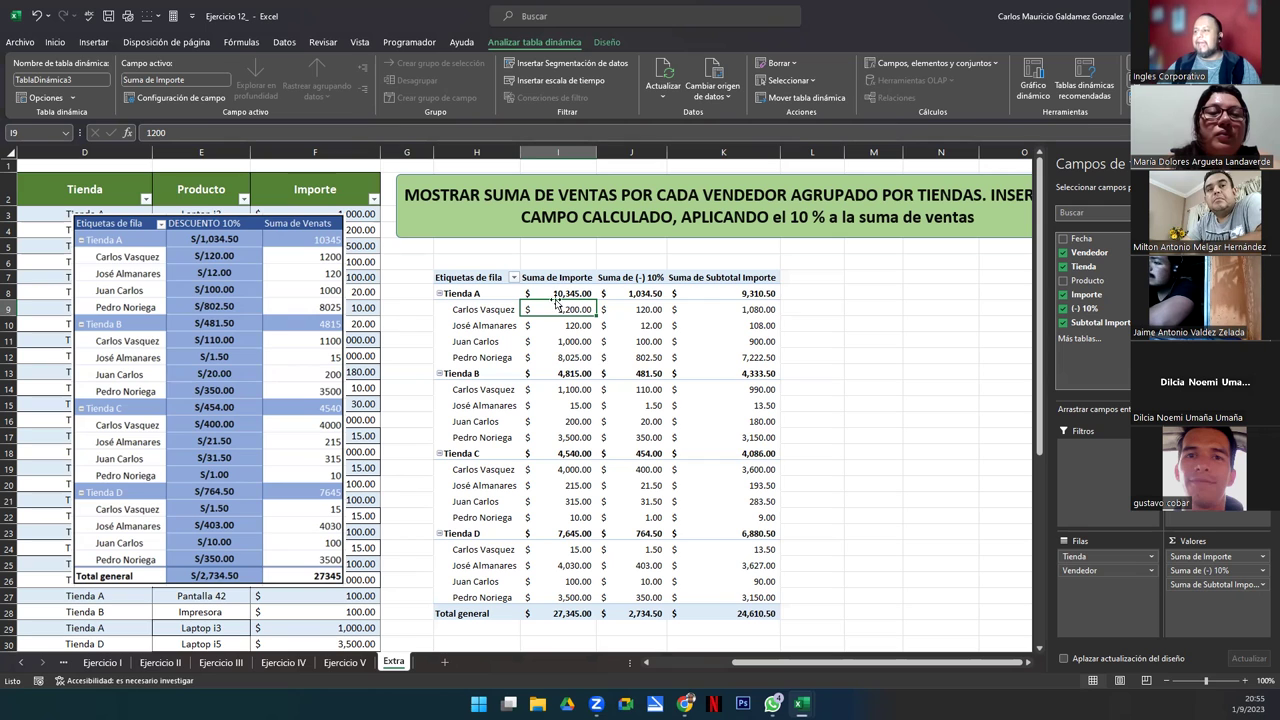
drag(548, 305, 568, 592)
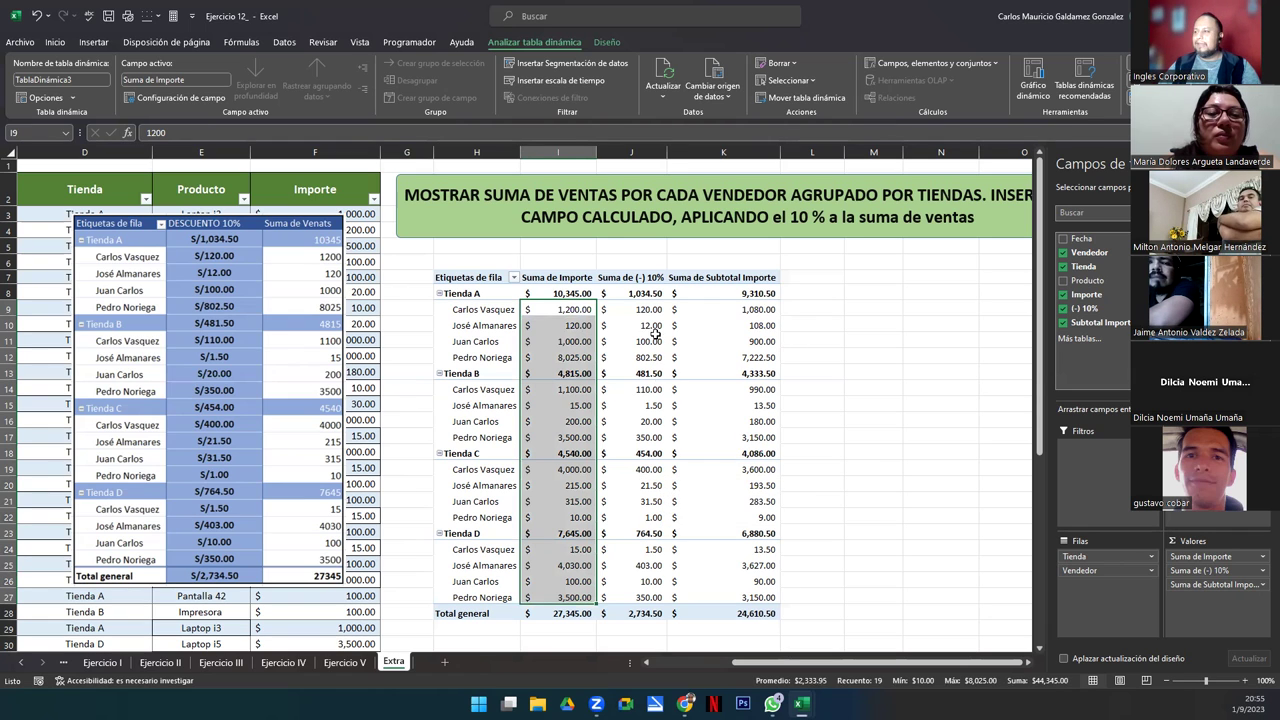
Open the calculated field dialog for the pivot table again and move it so the Suma de Subtotal Importe column is uncovered in the upper rows
click(643, 325)
click(985, 65)
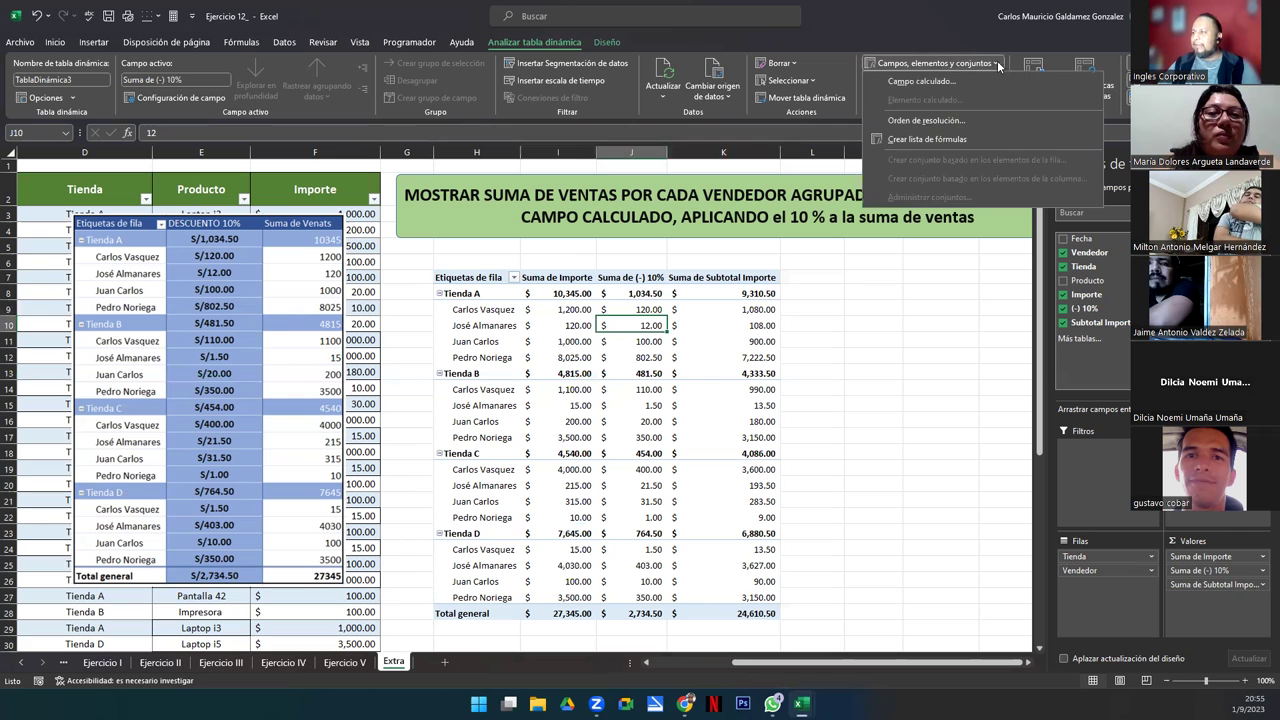
click(948, 86)
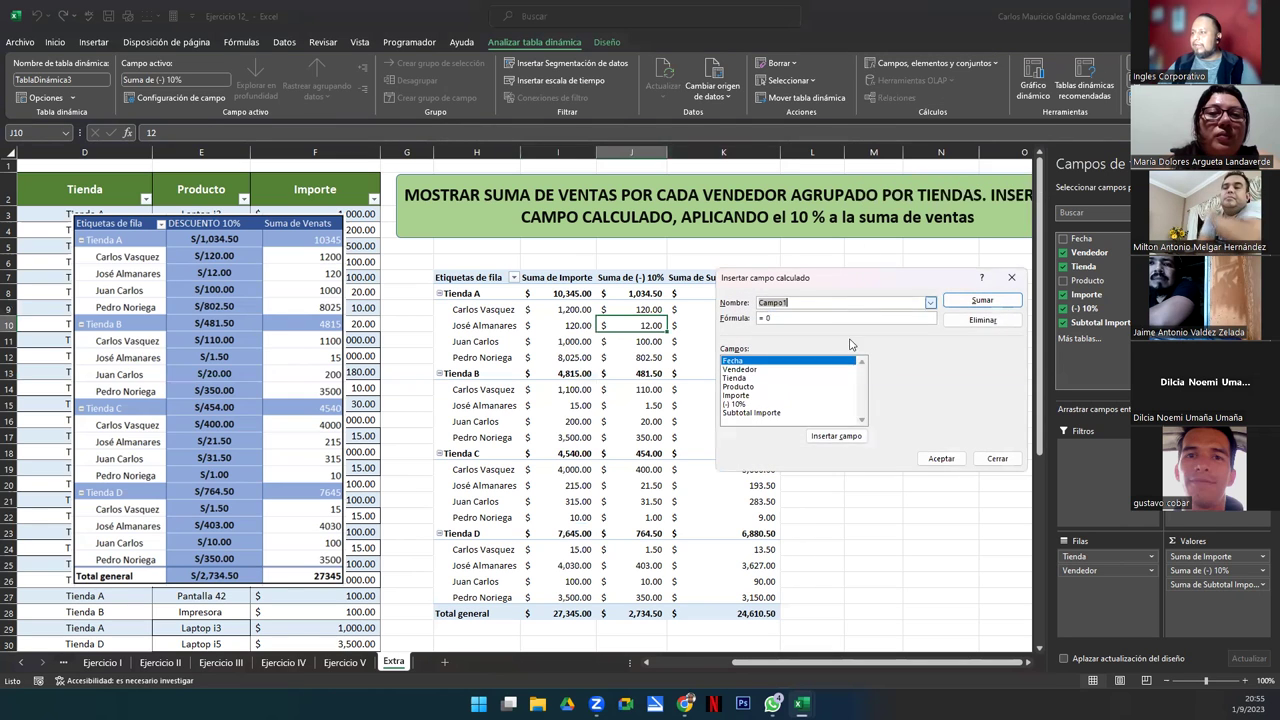
click(743, 413)
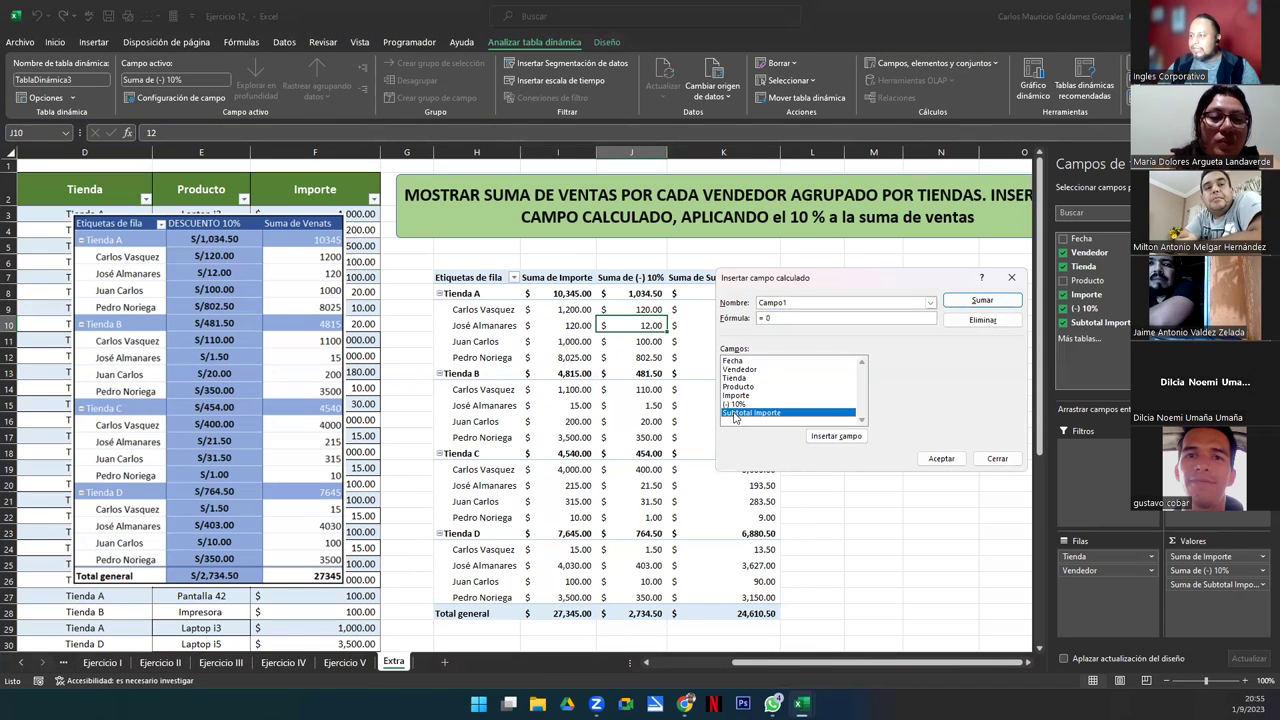
click(751, 404)
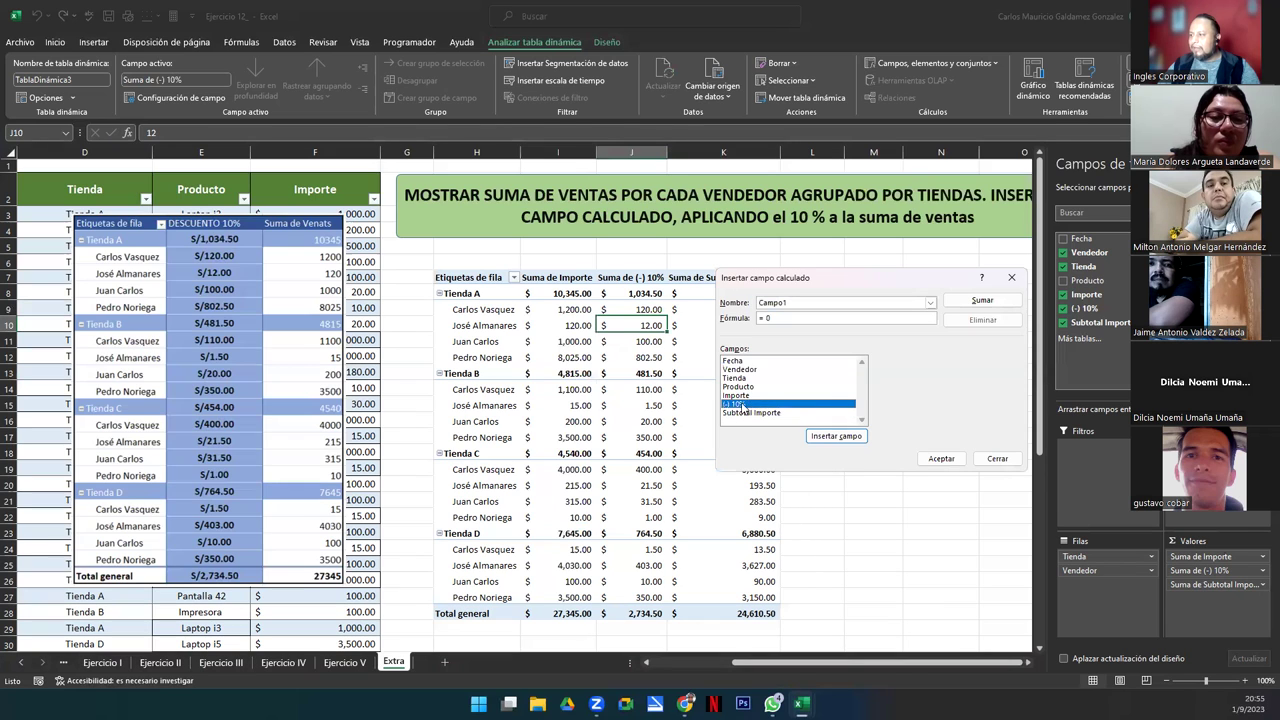
click(740, 413)
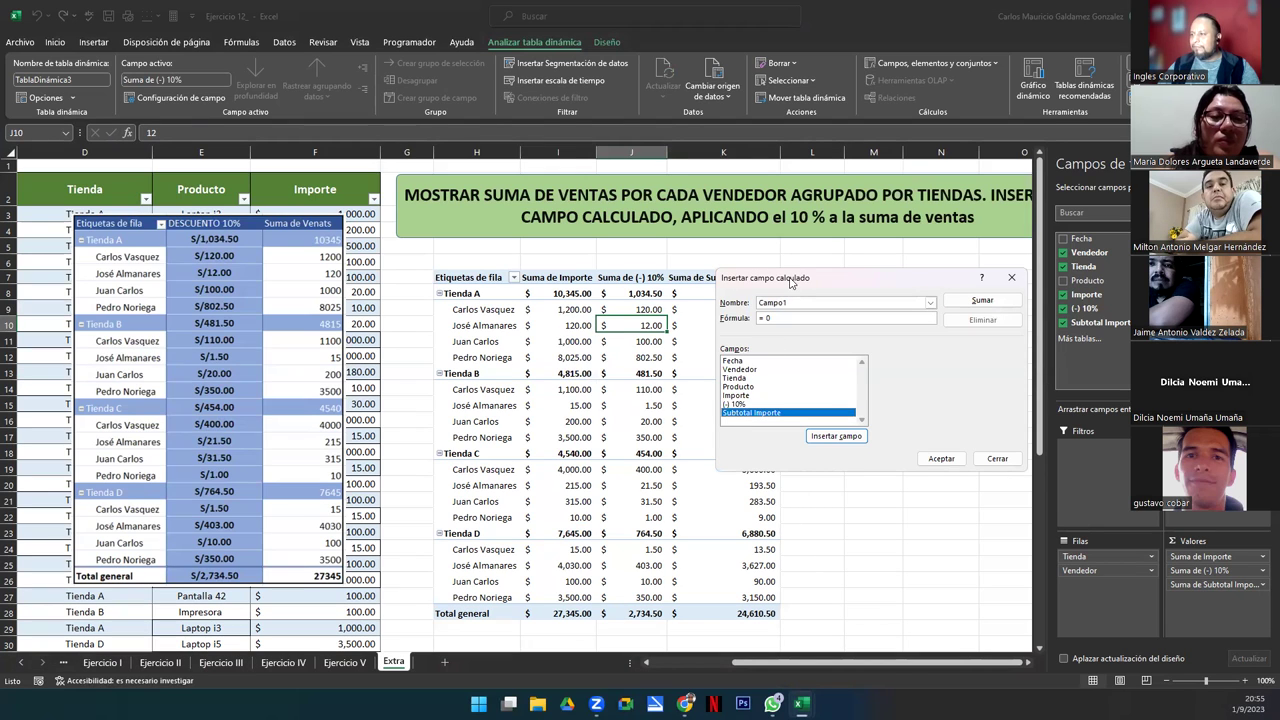
drag(795, 292, 677, 371)
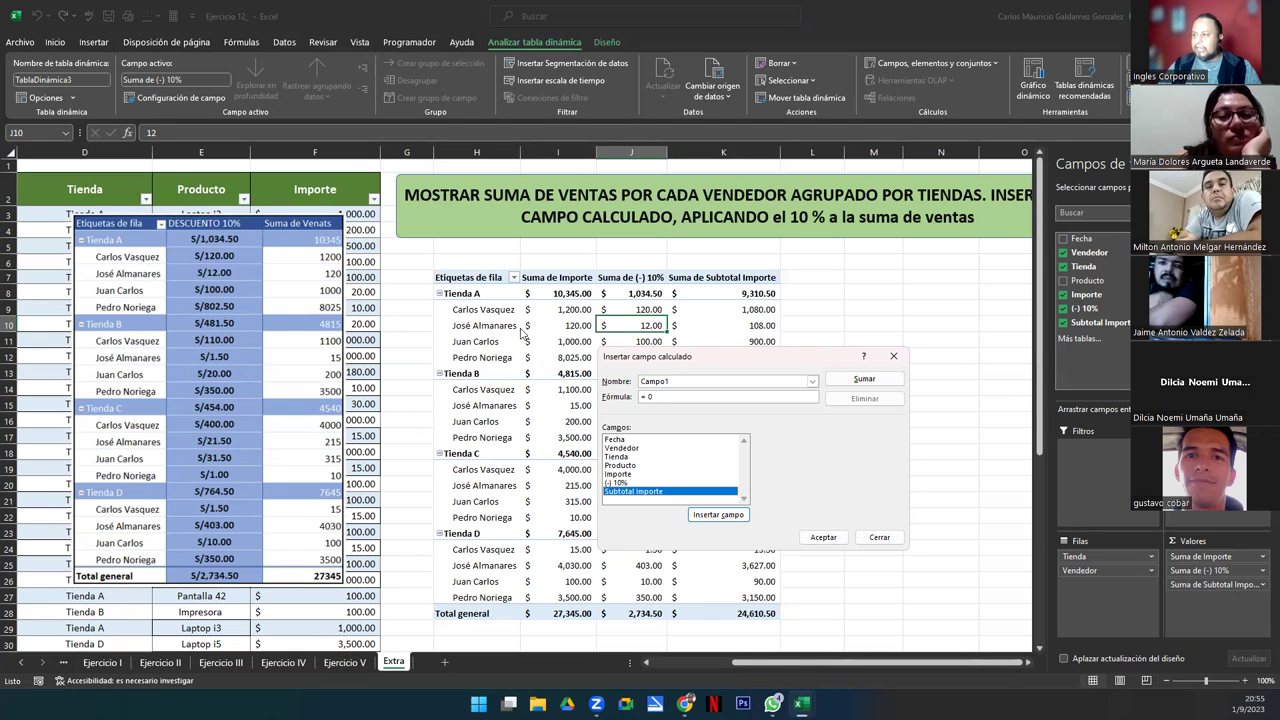
Go through the available fields one by one, from Fecha to the calculated field (-) 10%
click(622, 440)
click(630, 449)
click(631, 456)
click(633, 465)
click(638, 474)
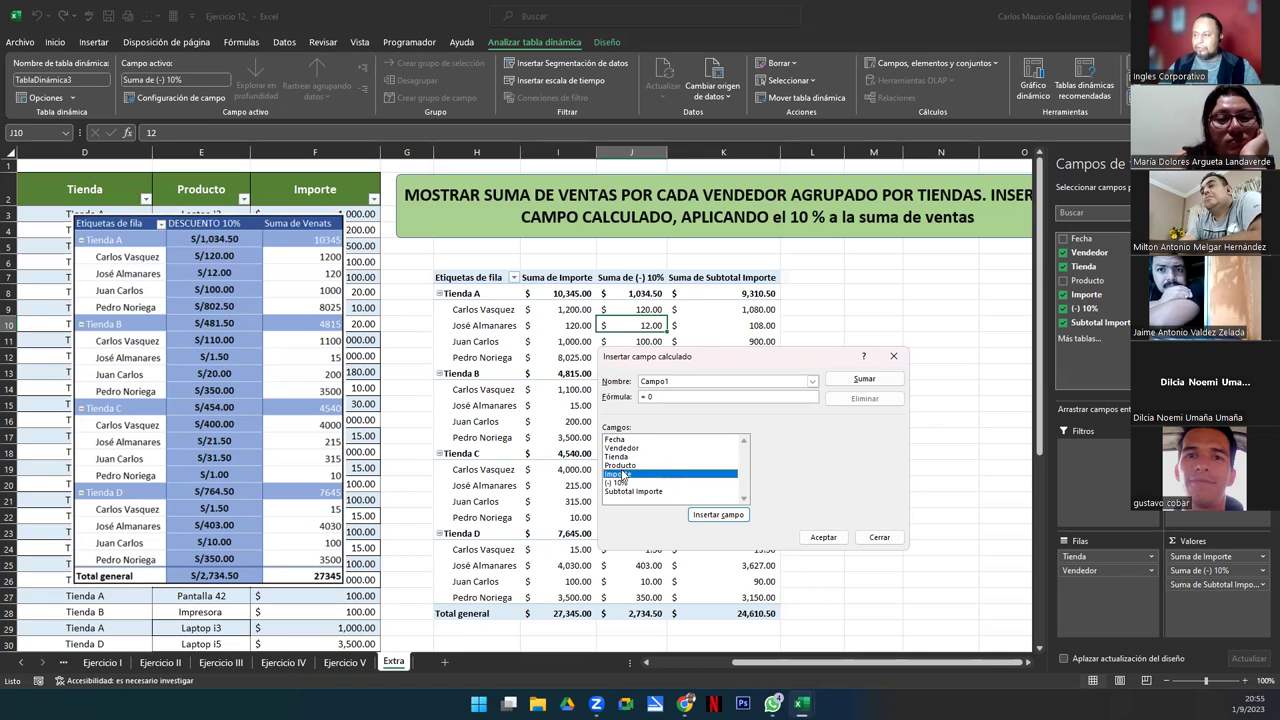
click(630, 483)
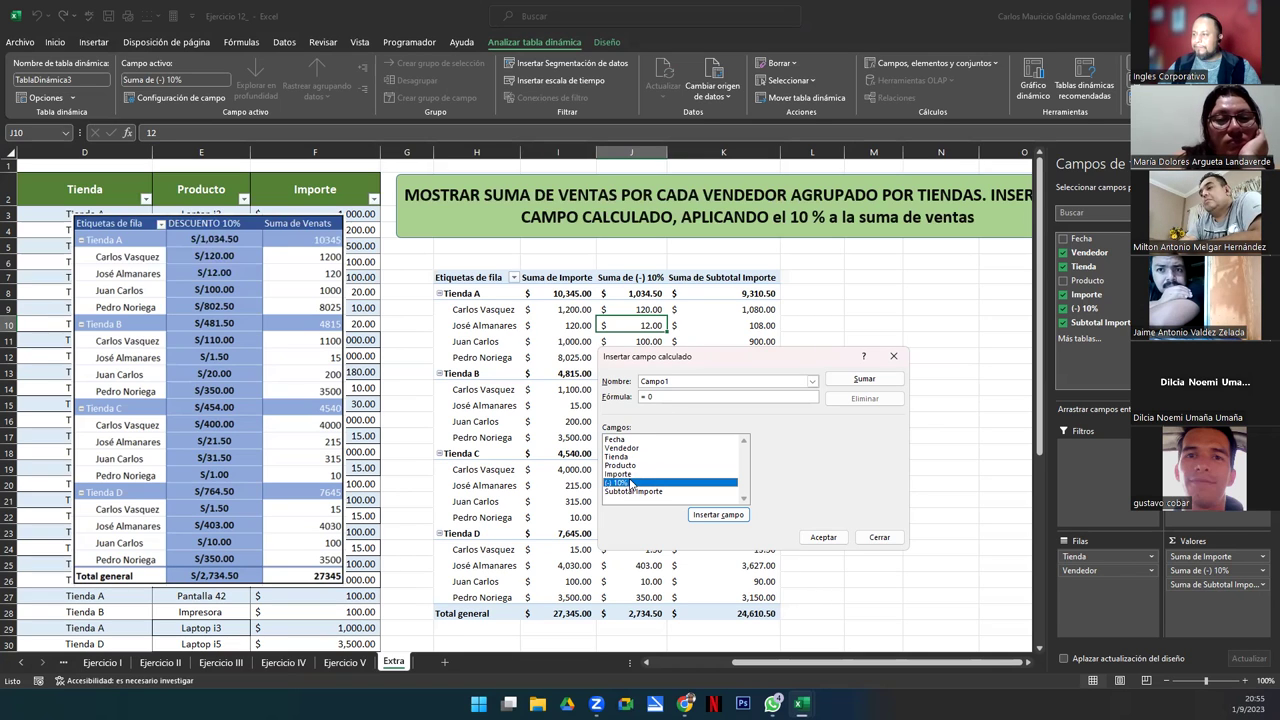
Try inserting the (-) 10%, Subtotal Importe and Importe fields into the formula, and clear the whole formula
double_click(626, 485)
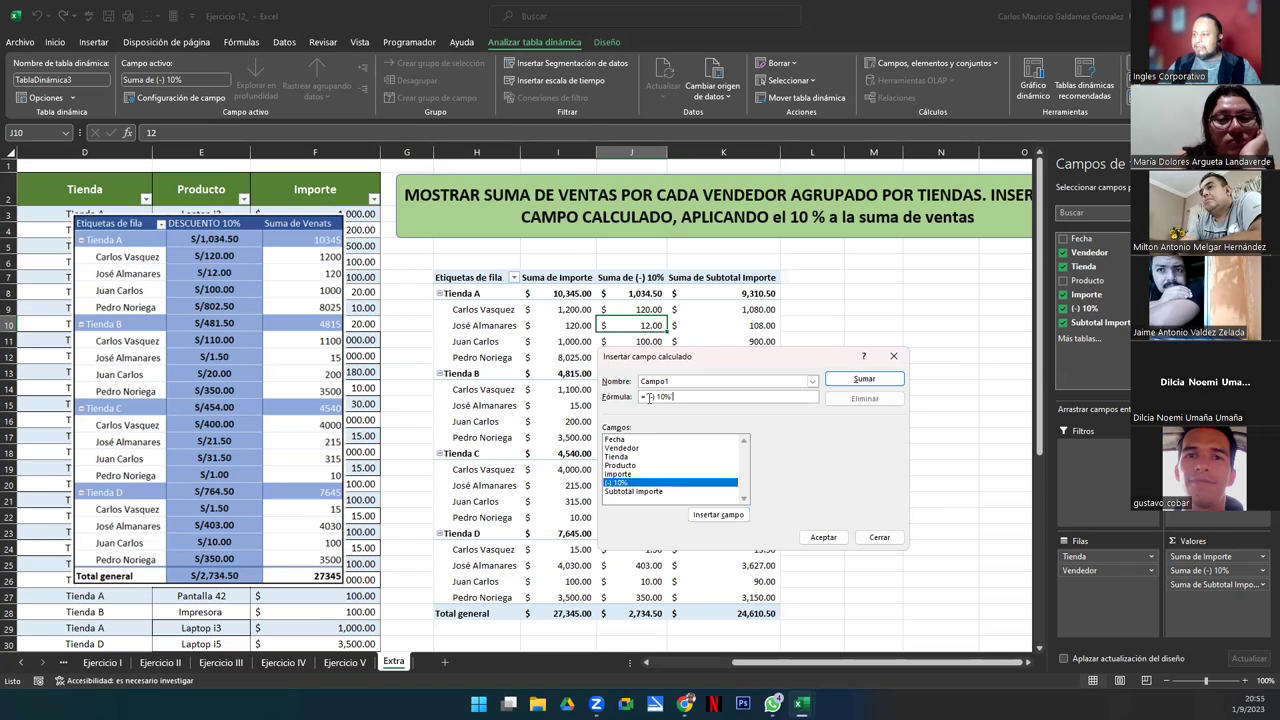
double_click(630, 491)
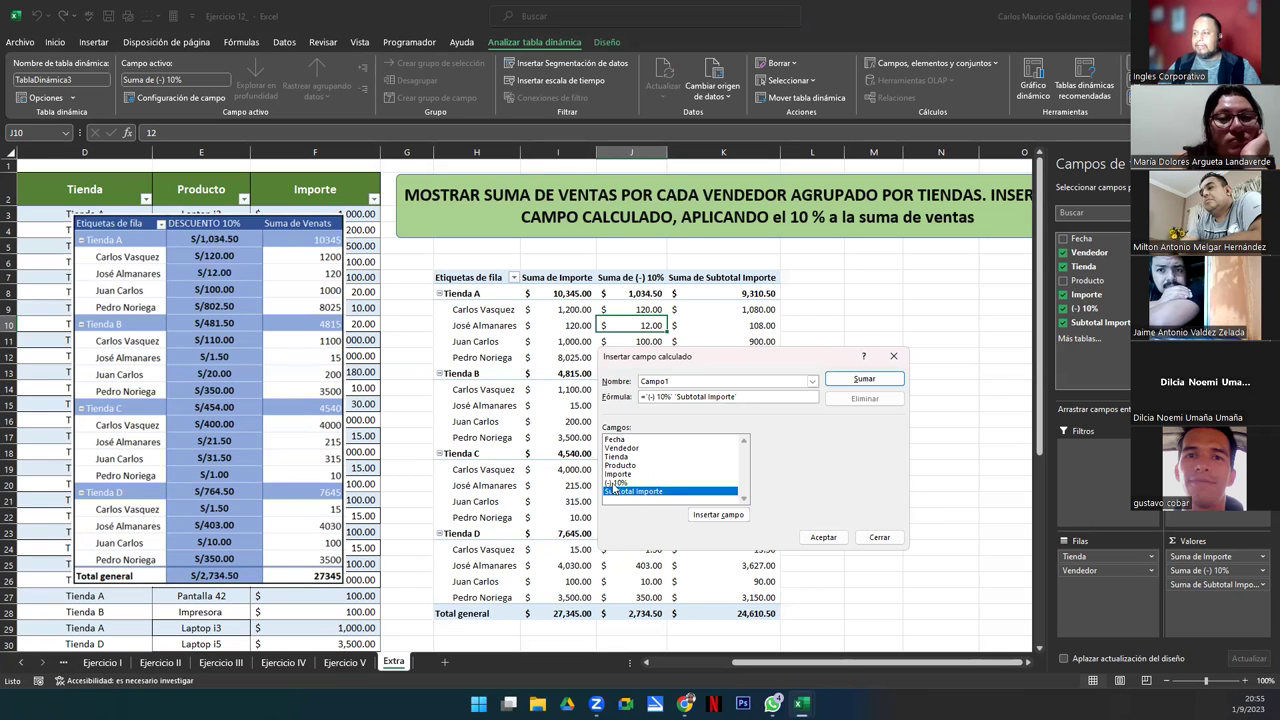
double_click(615, 483)
double_click(617, 474)
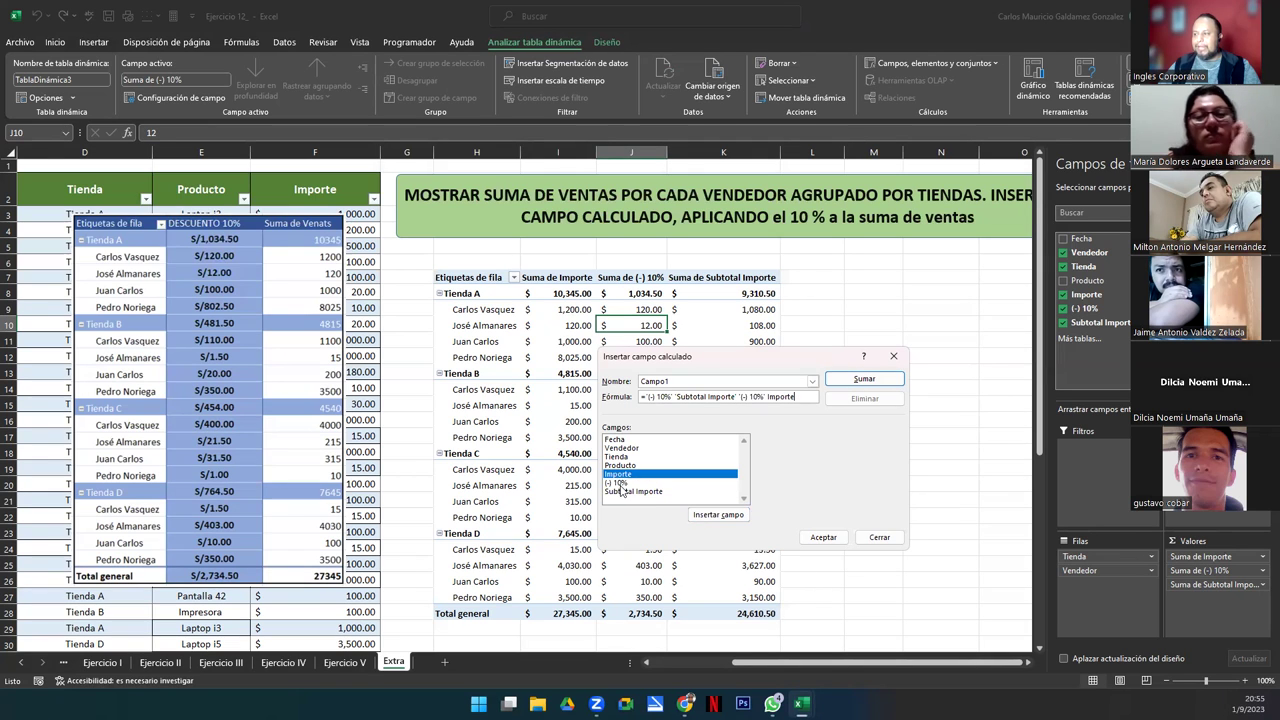
drag(793, 397, 585, 402)
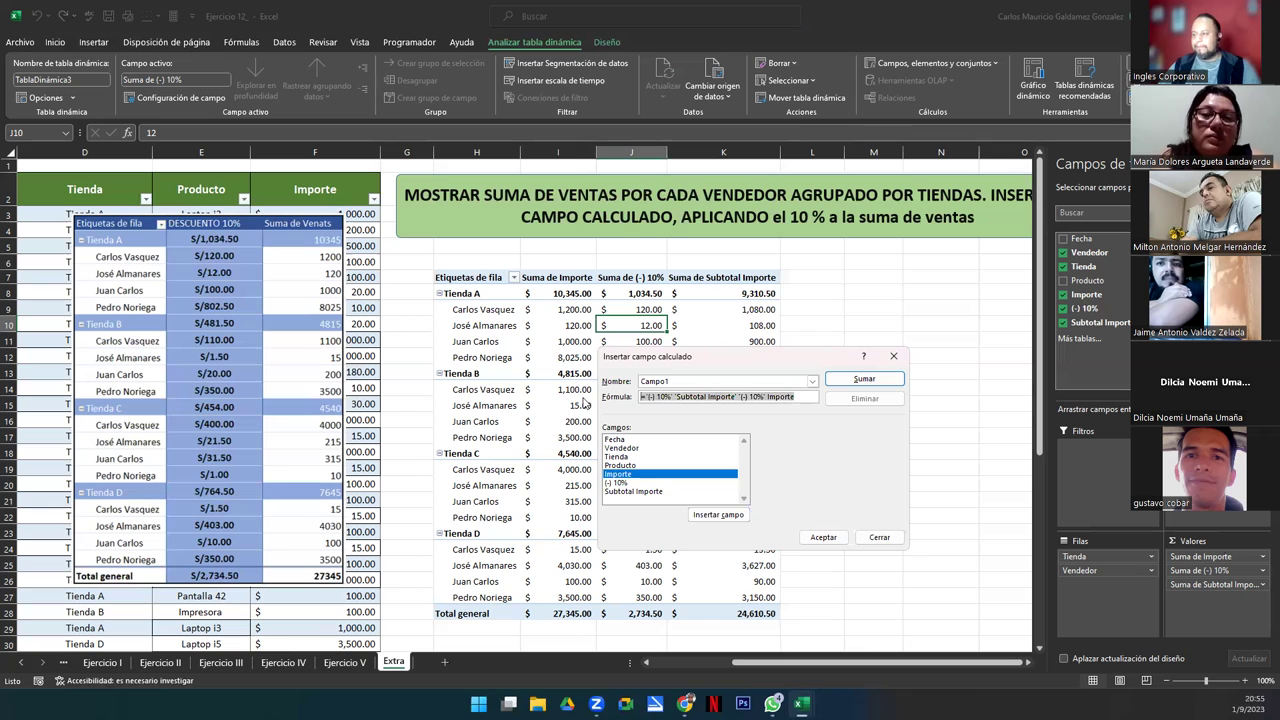
key(BackSpace)
Examine the names of the existing calculated fields and compare them with the source fields Importe, Producto, Tienda, Vendedor and Fecha
click(617, 483)
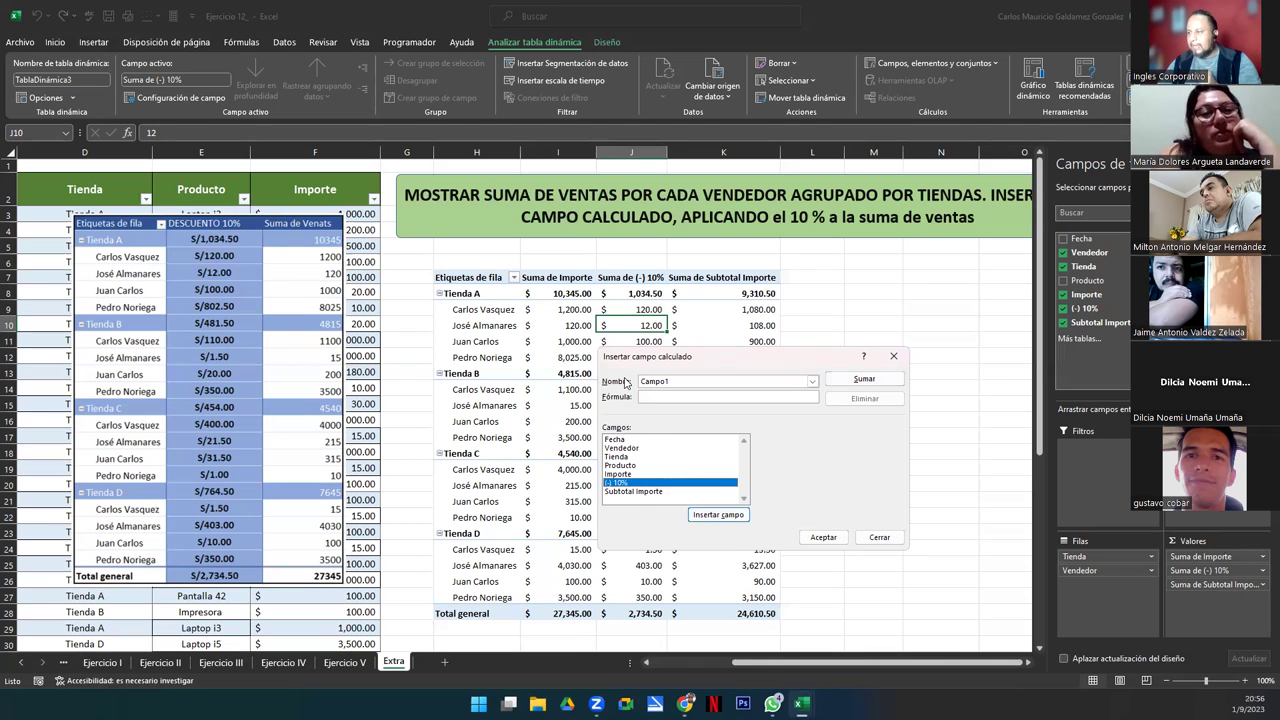
click(814, 383)
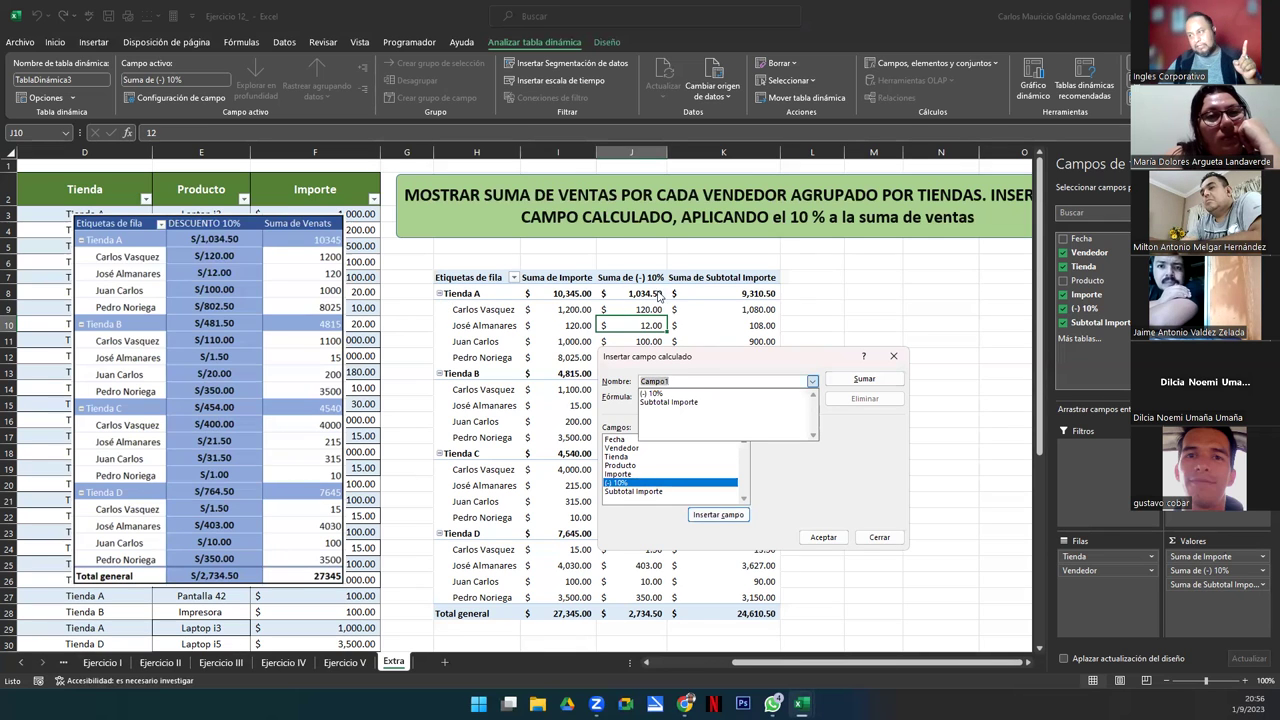
click(663, 396)
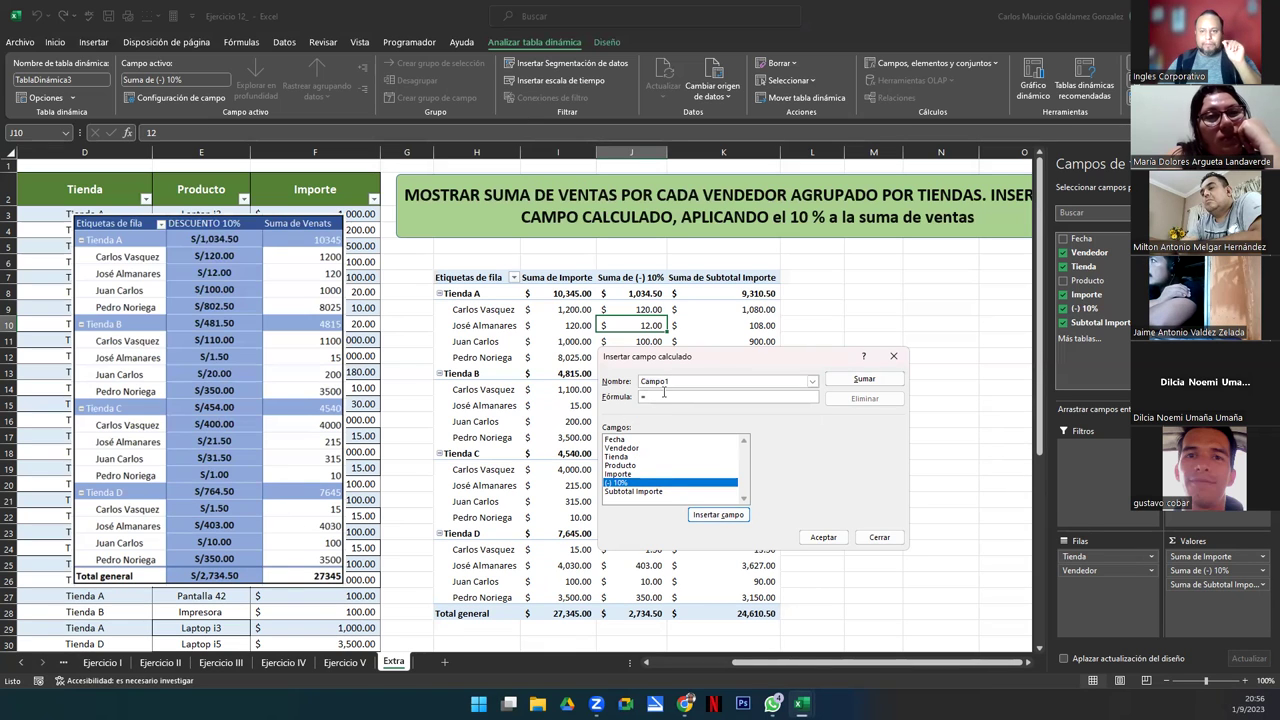
click(622, 474)
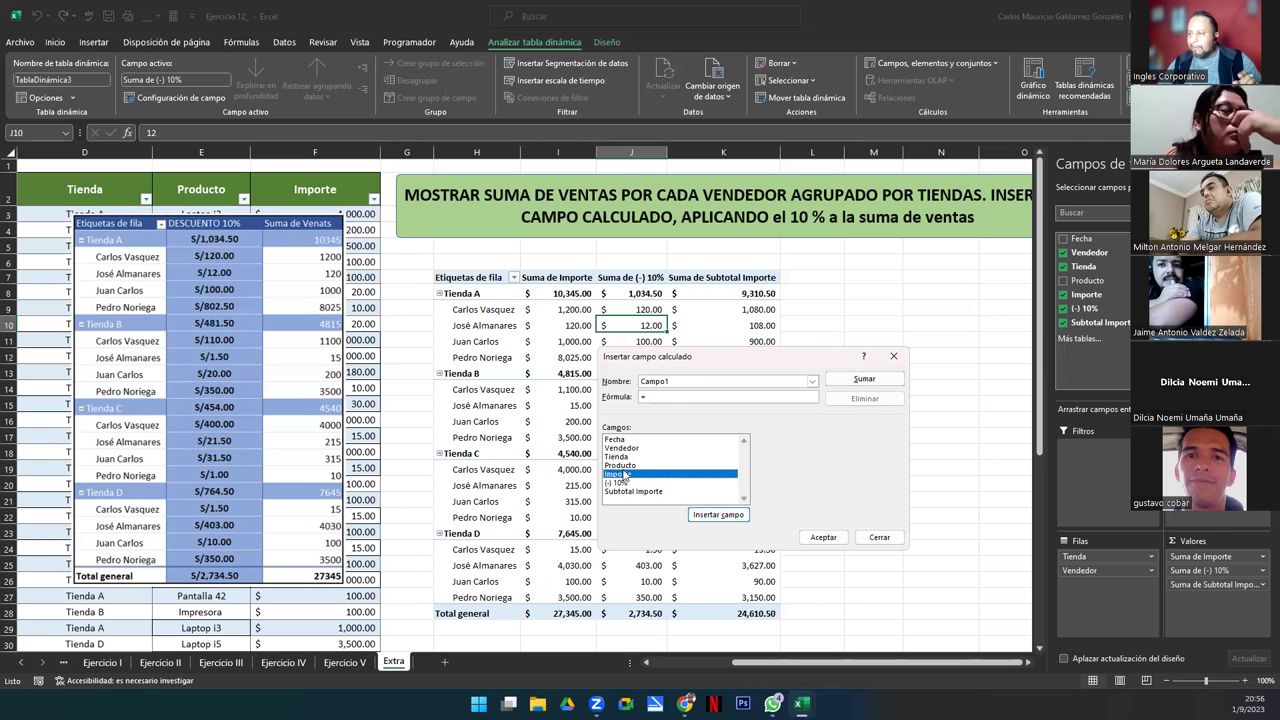
click(619, 465)
click(619, 456)
click(620, 447)
click(617, 439)
click(620, 474)
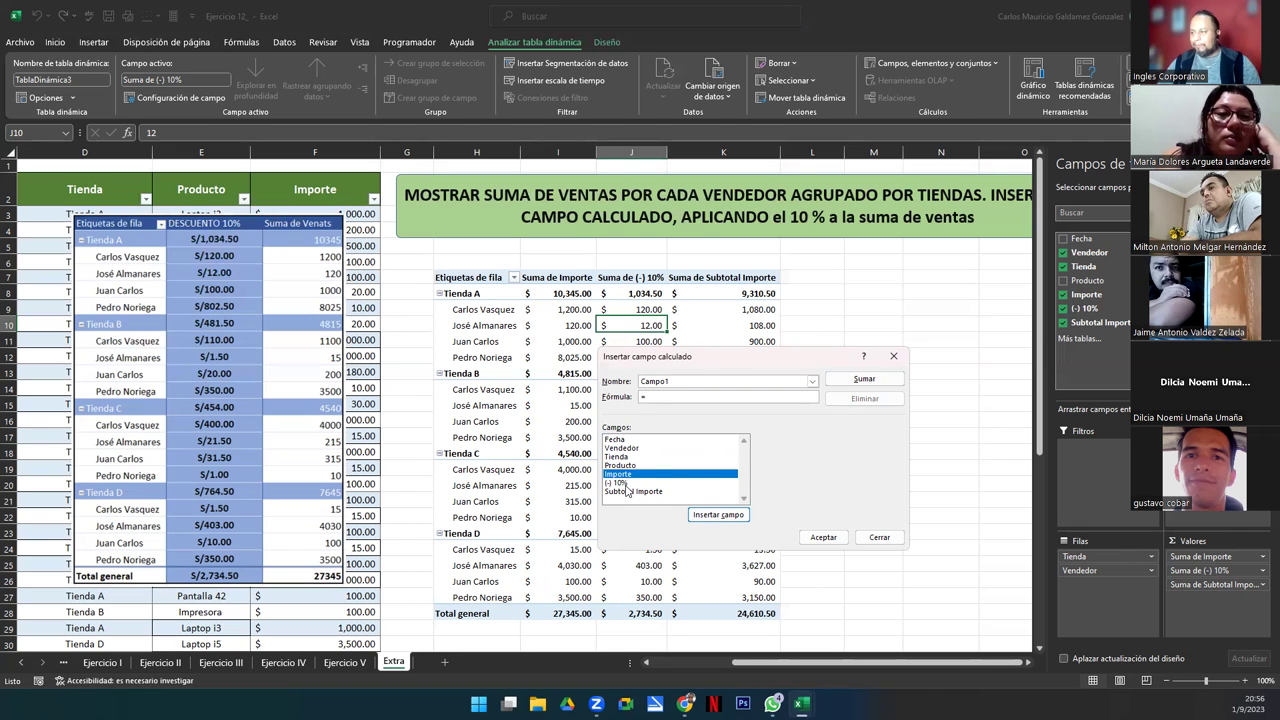
Enter =Importe*10% as the formula of the new calculated field Campo1
click(620, 483)
click(658, 397)
text(Importe*10%)
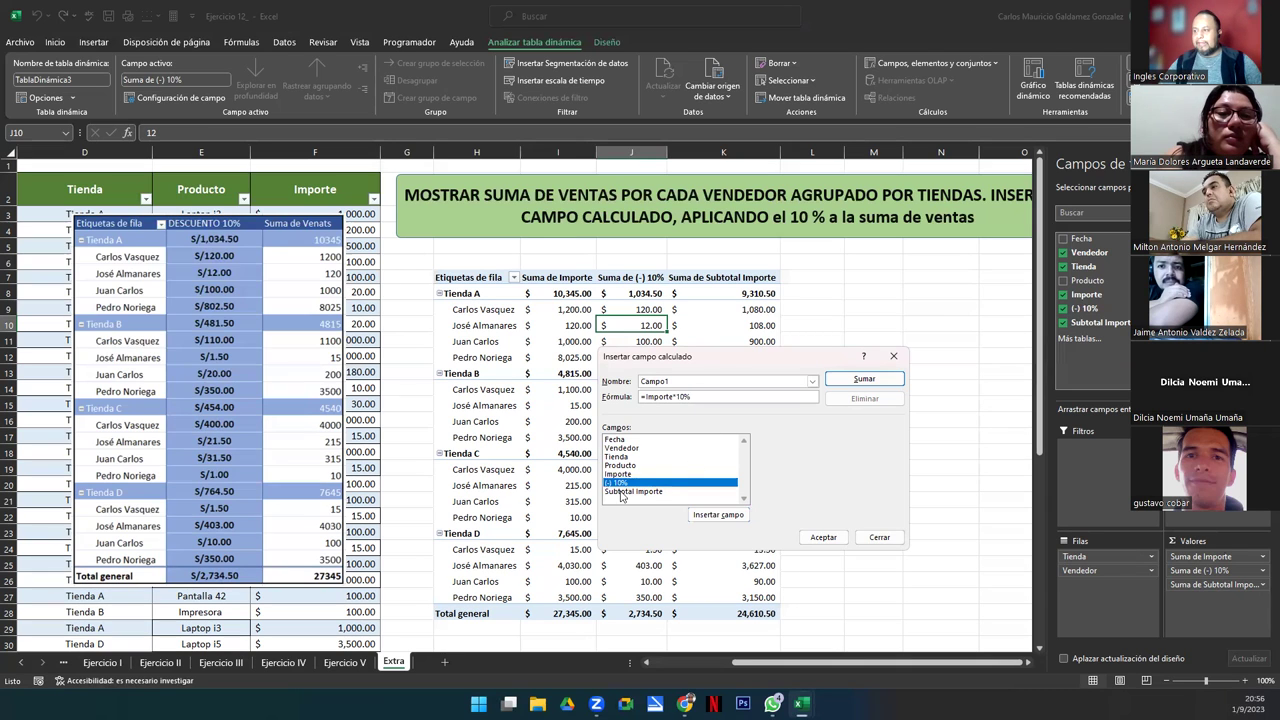
Close the shared pivot table image and review the (-) 10% and Subtotal Importe entries among the fields available for the calculated field
key(shift+Tab)
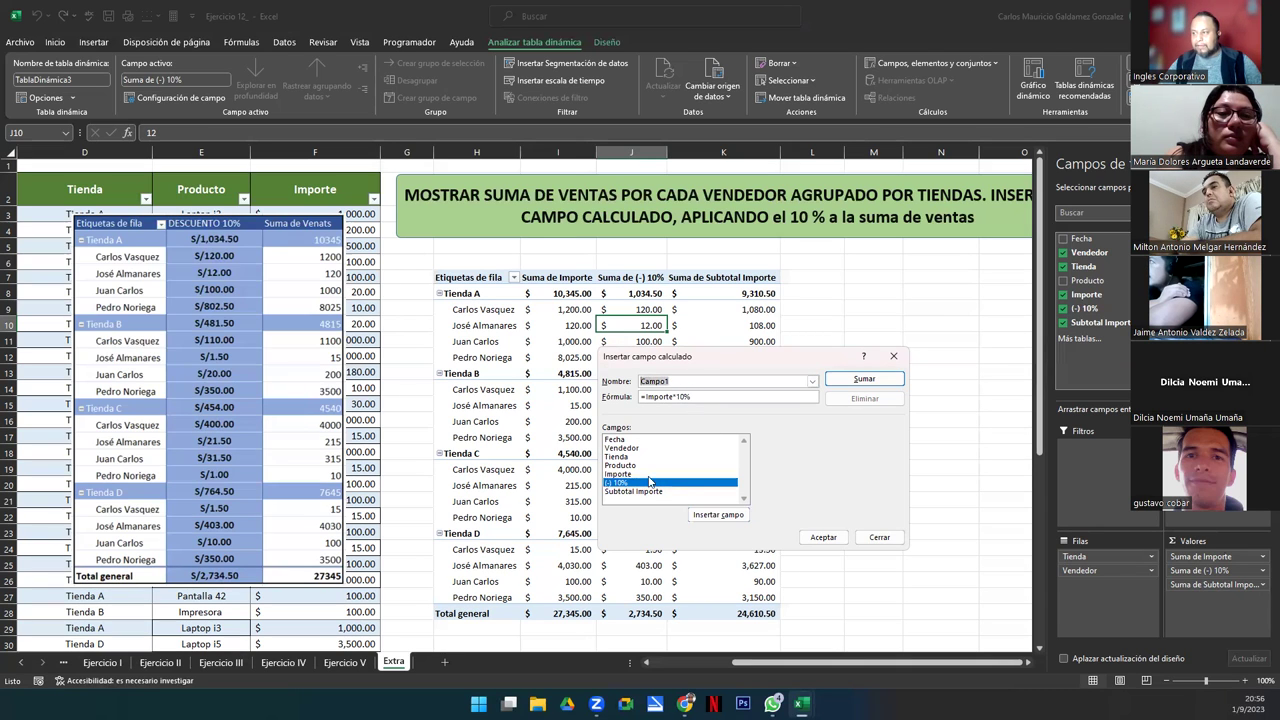
click(616, 485)
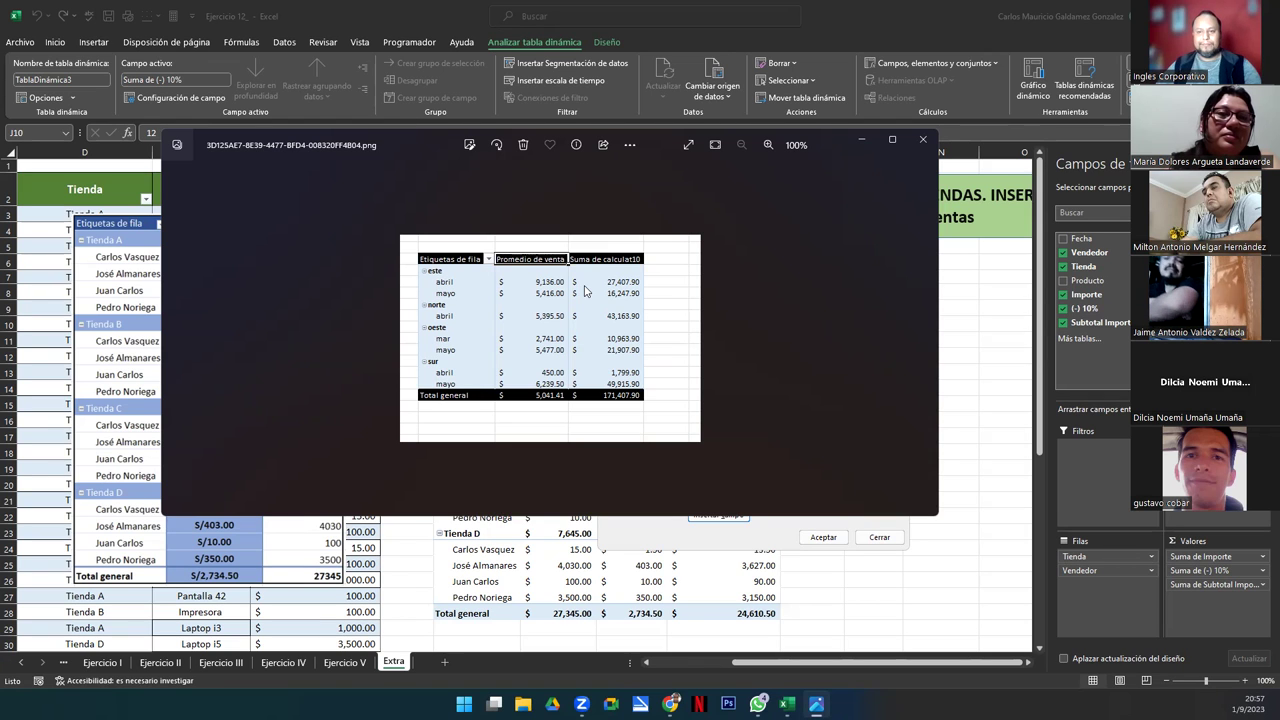
click(918, 141)
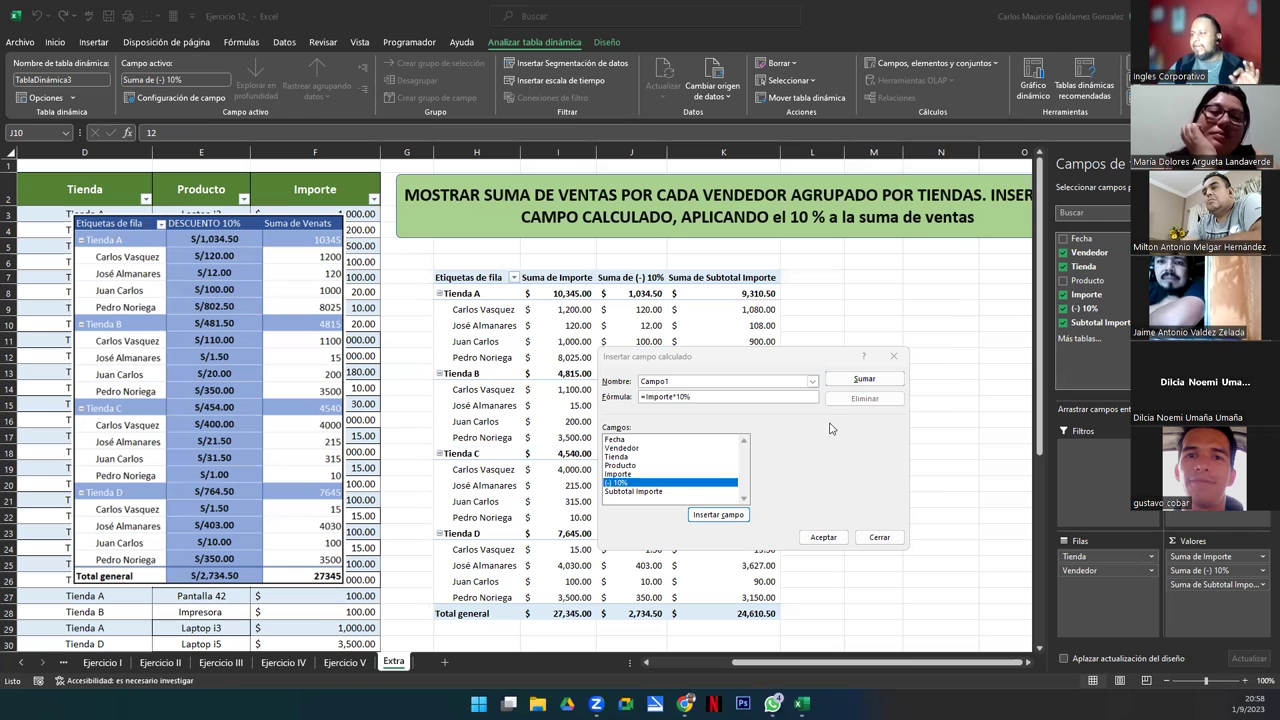
click(735, 424)
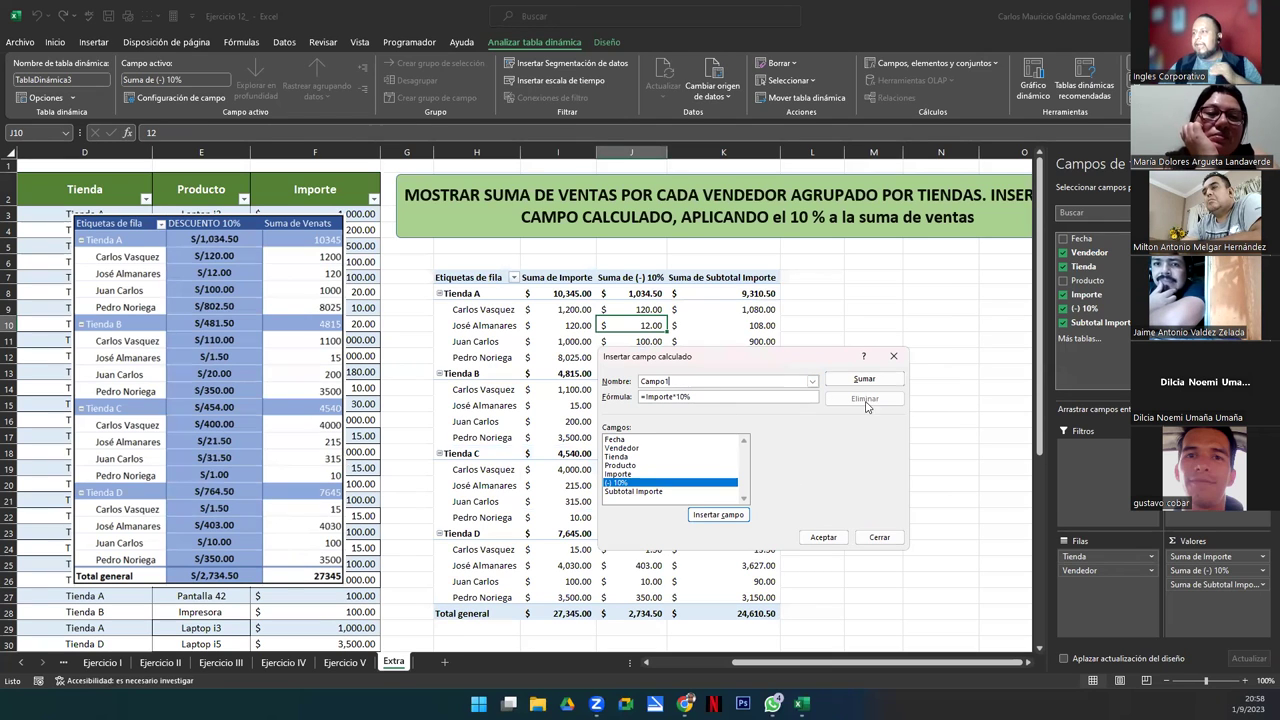
click(645, 440)
click(645, 492)
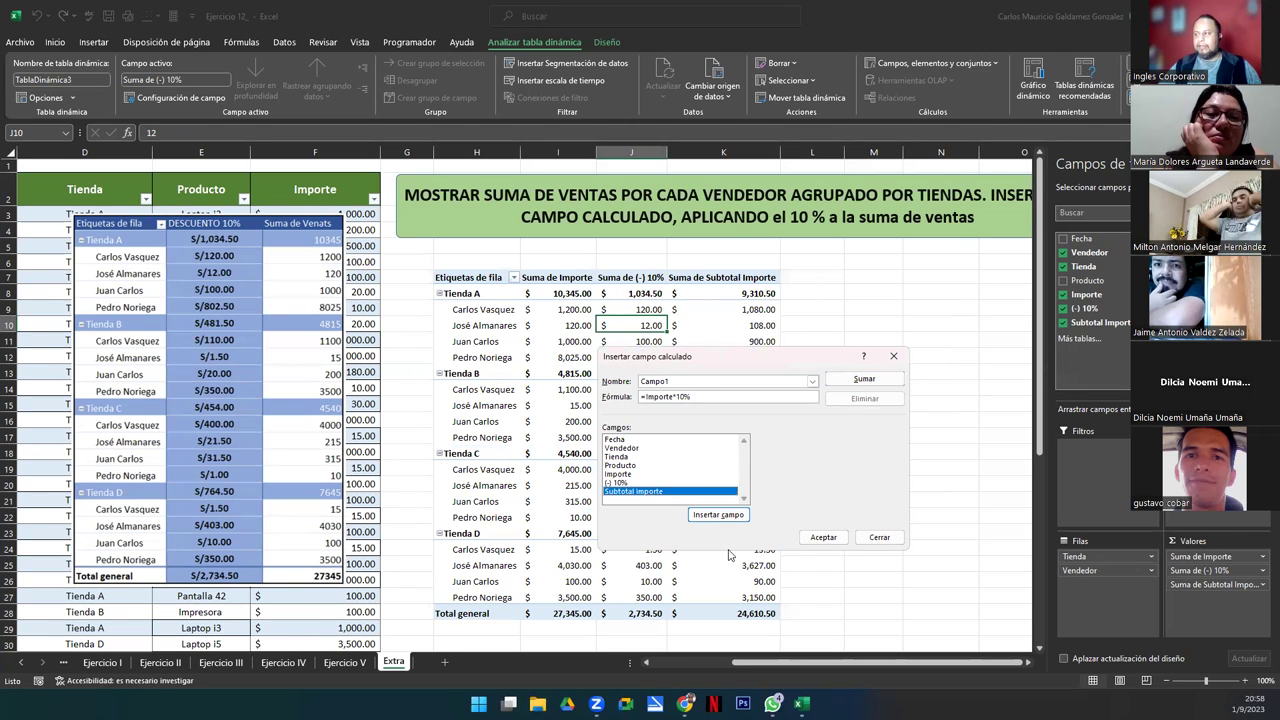
click(622, 483)
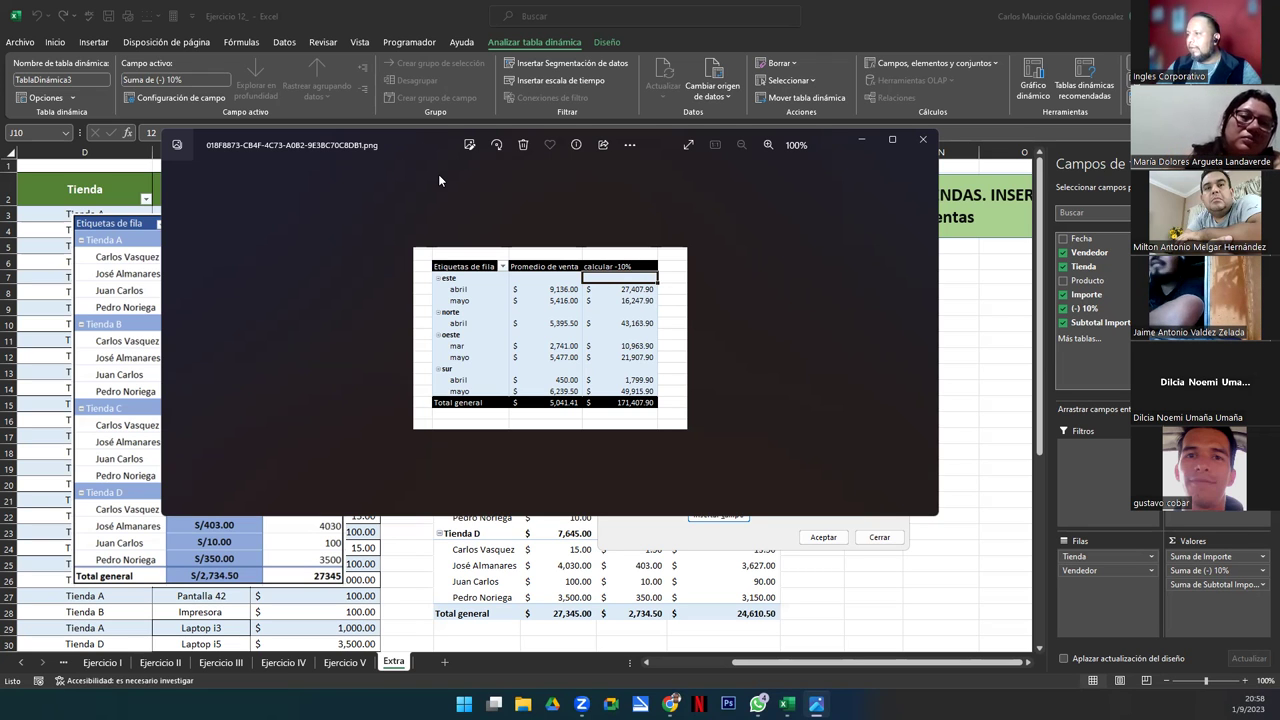
Close the second shared pivot table image and leave the calculated field dialog without adding Campo1
drag(438, 178, 590, 458)
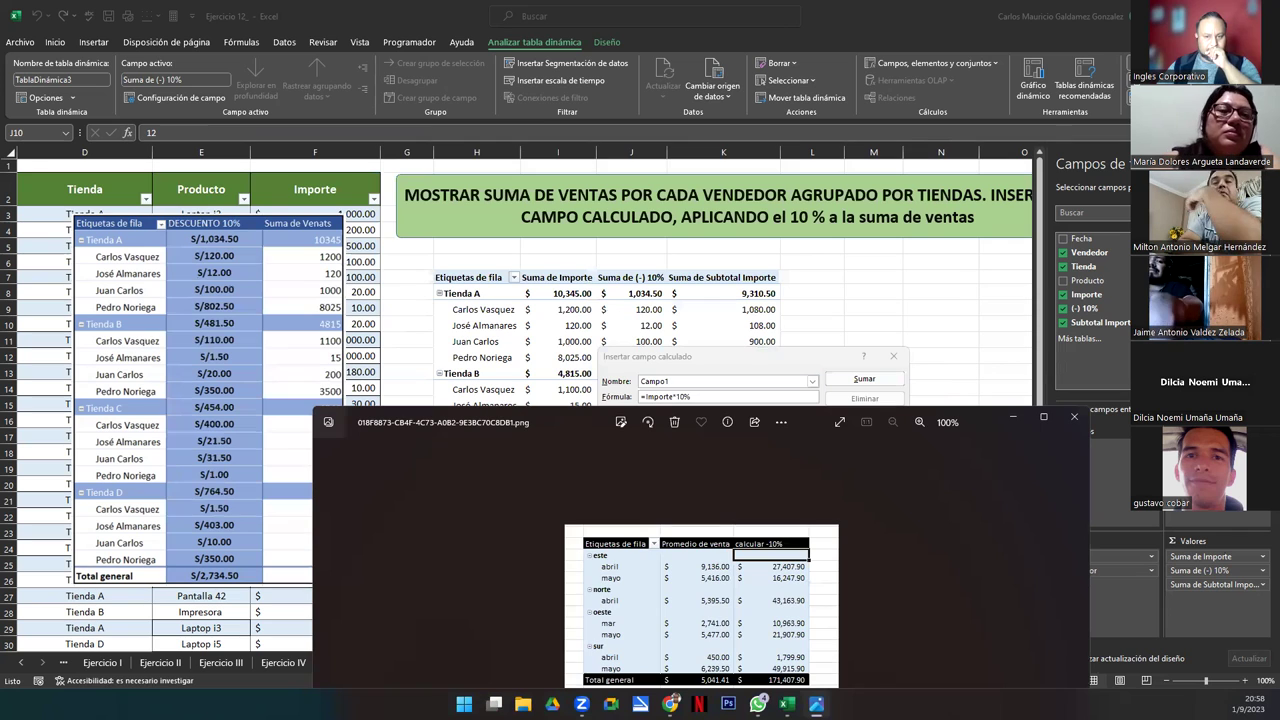
key(alt+F4)
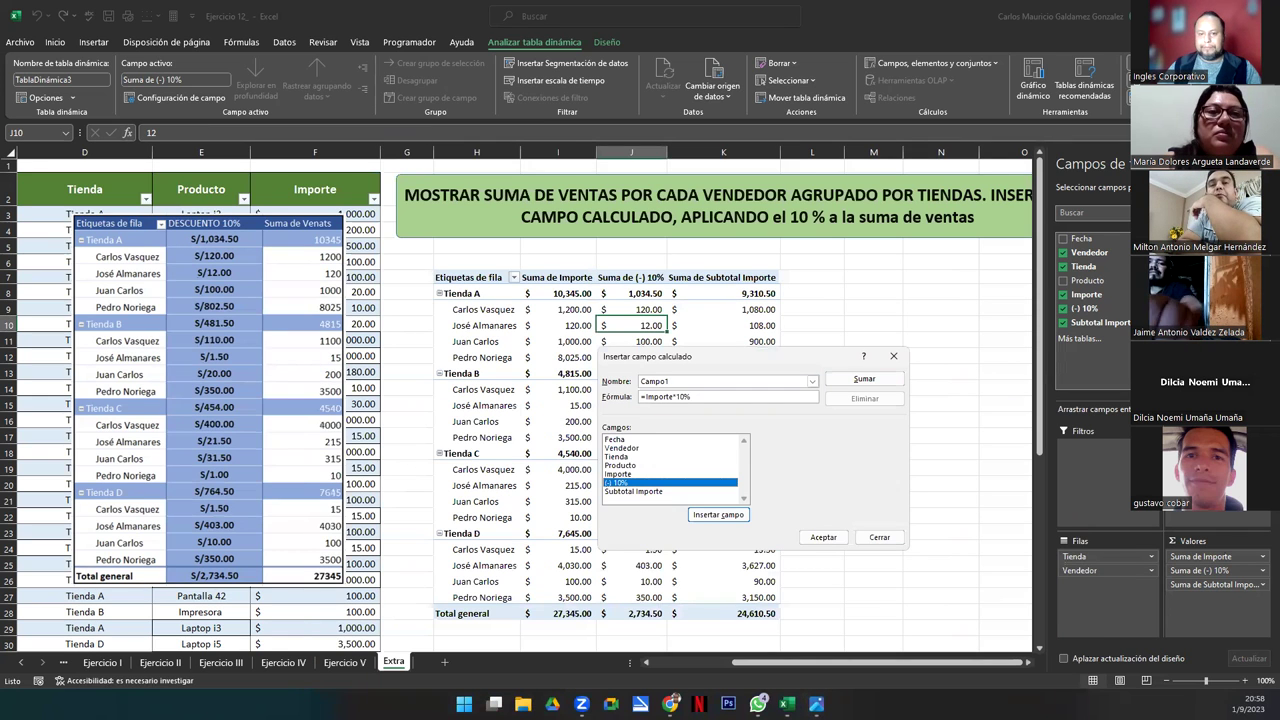
key(alt+Tab)
key(alt+Tab)
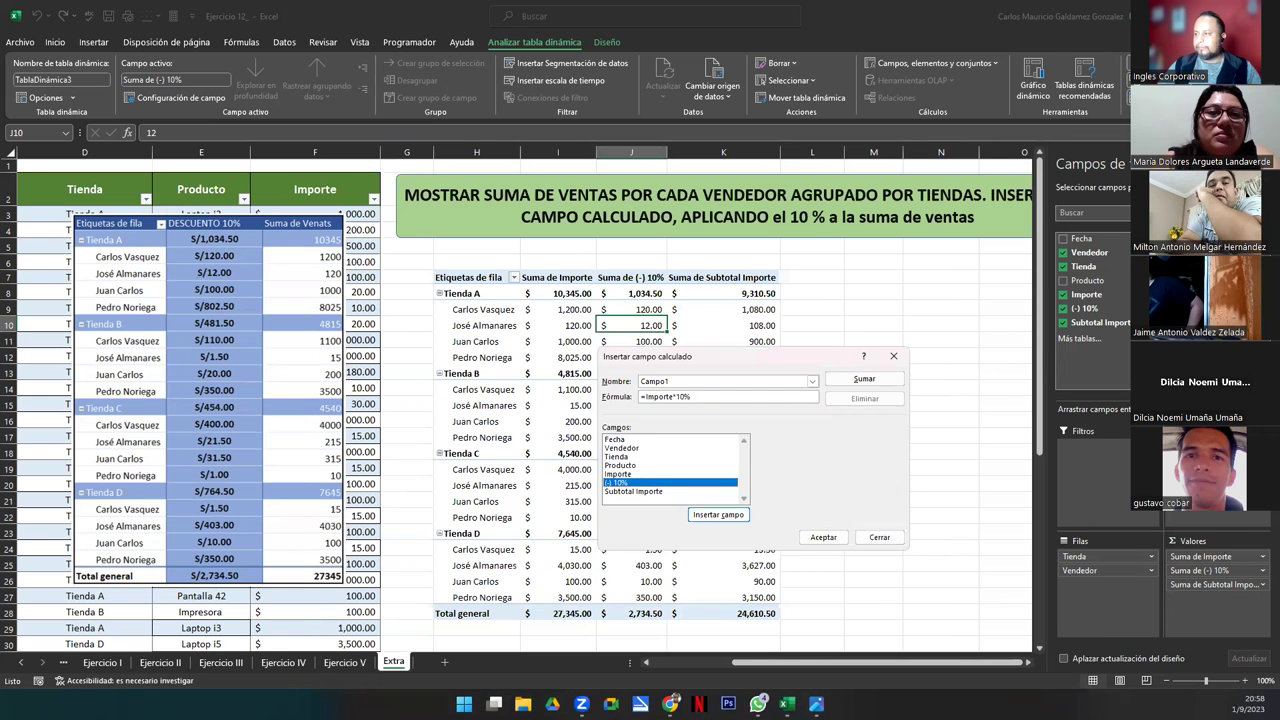
click(879, 537)
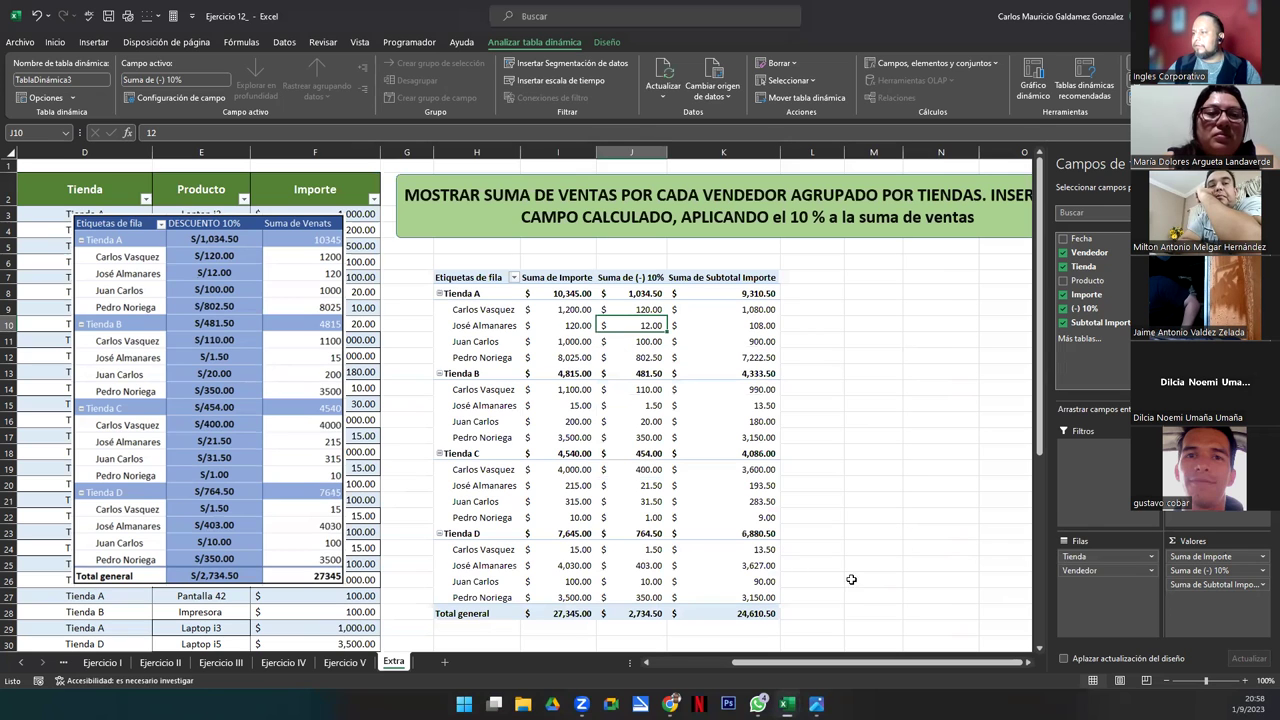
Switch to the Libro1 workbook and select the Total general value of the Oeste region in the sales pivot table
mouse_move(787, 704)
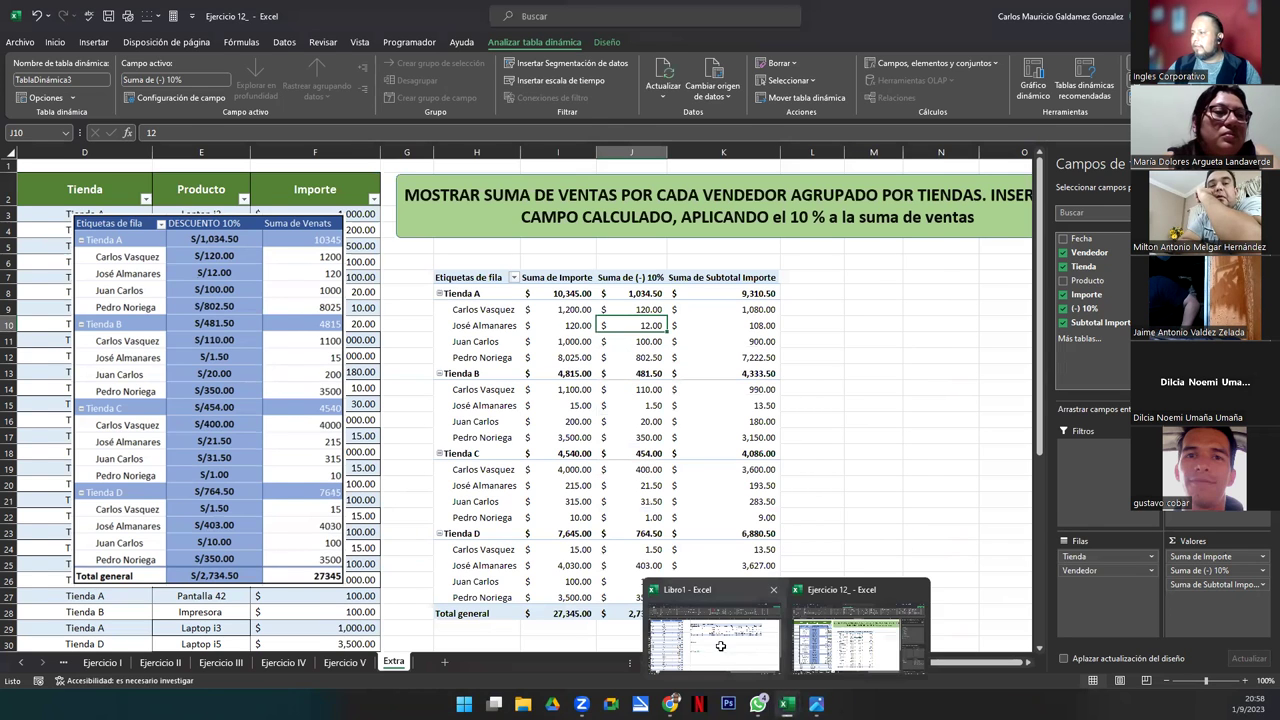
click(720, 646)
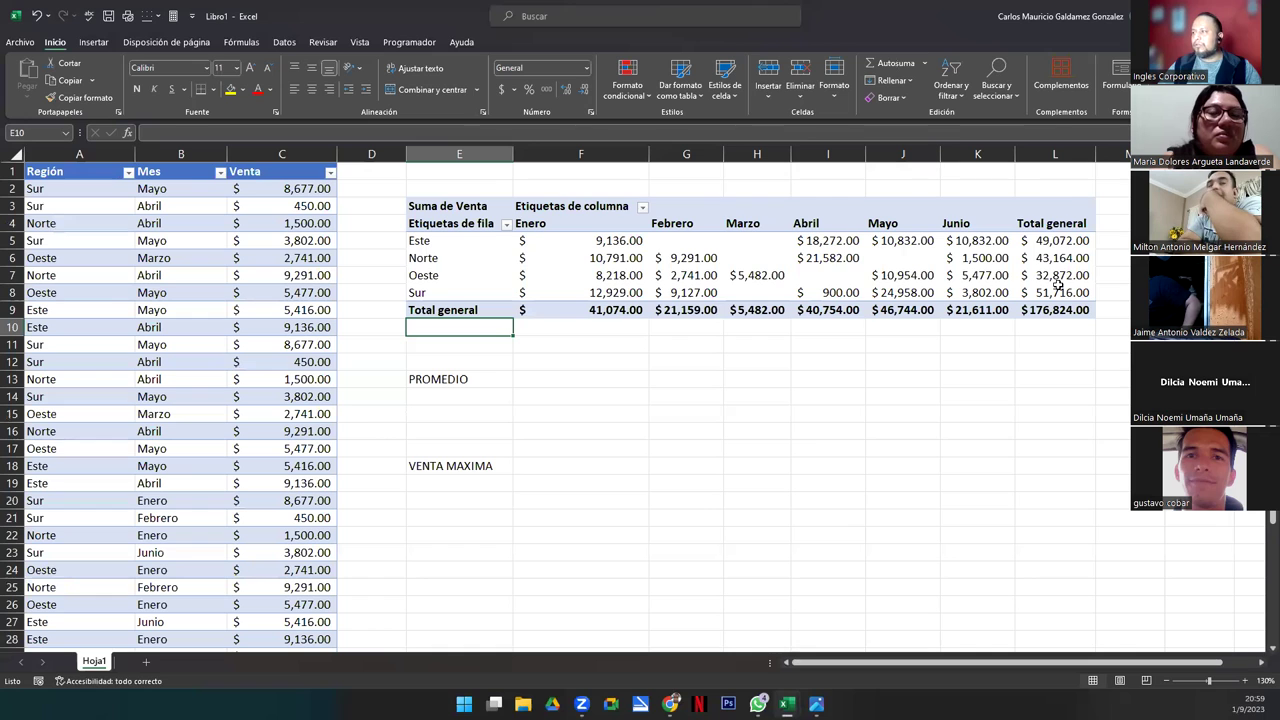
drag(1060, 241, 1056, 295)
click(816, 260)
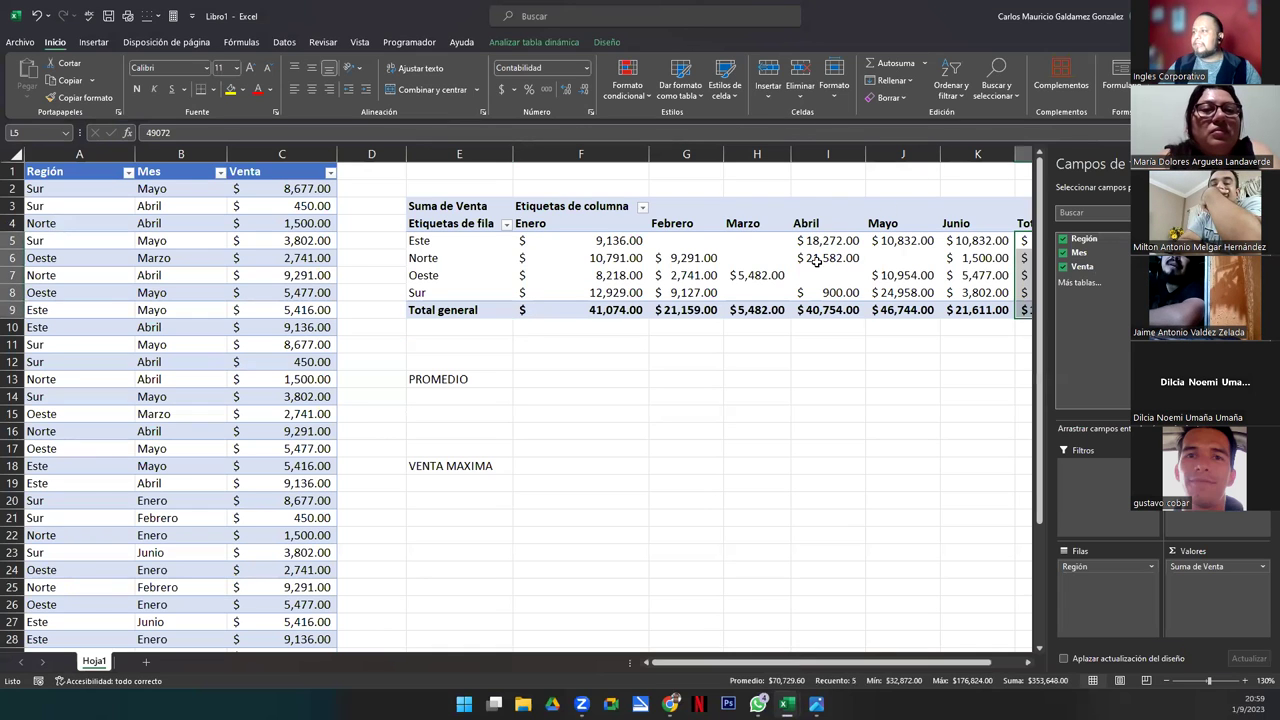
drag(968, 661, 980, 614)
click(825, 275)
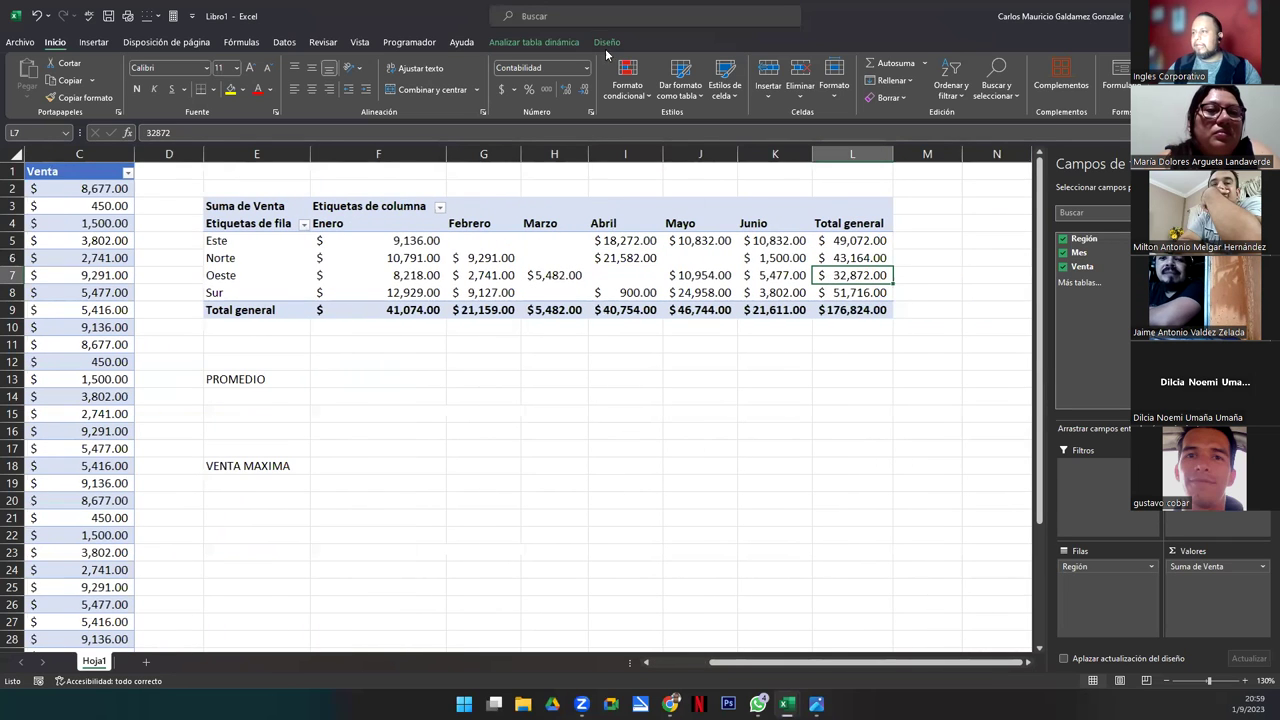
Add a calculated field named Comisión 15% with the formula =Venta*15% to the pivot table
click(524, 44)
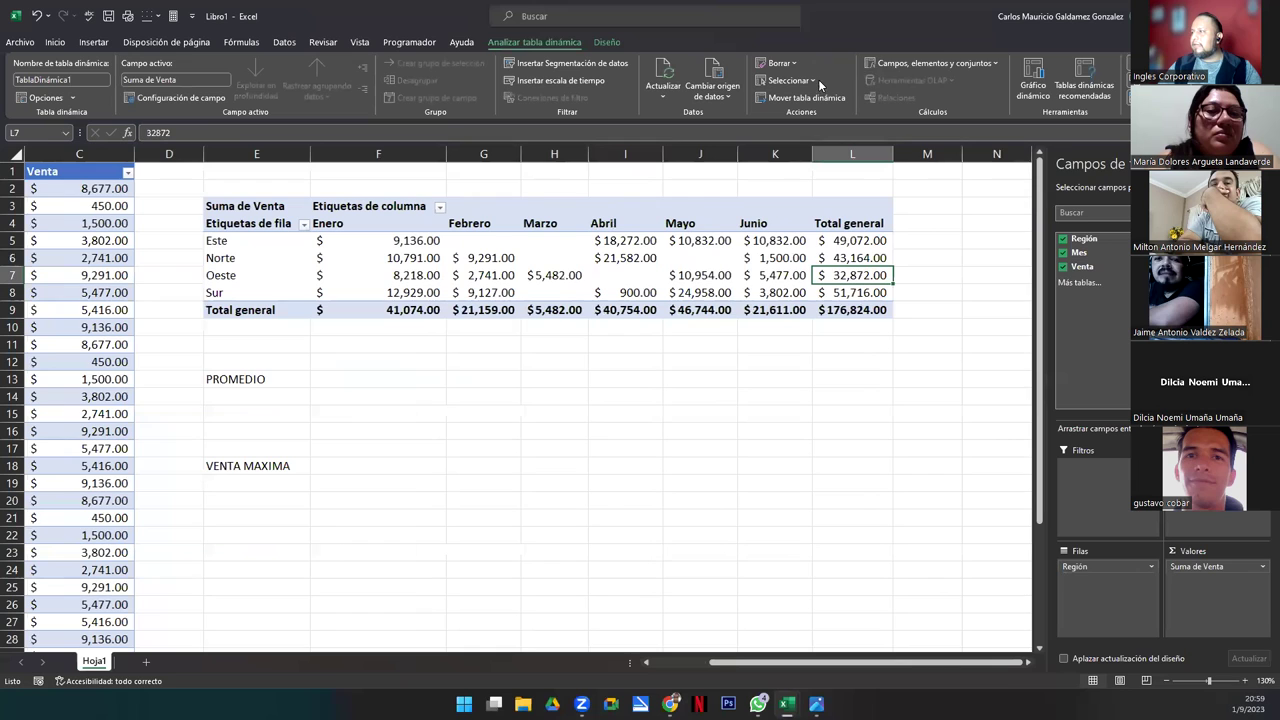
click(885, 63)
click(920, 81)
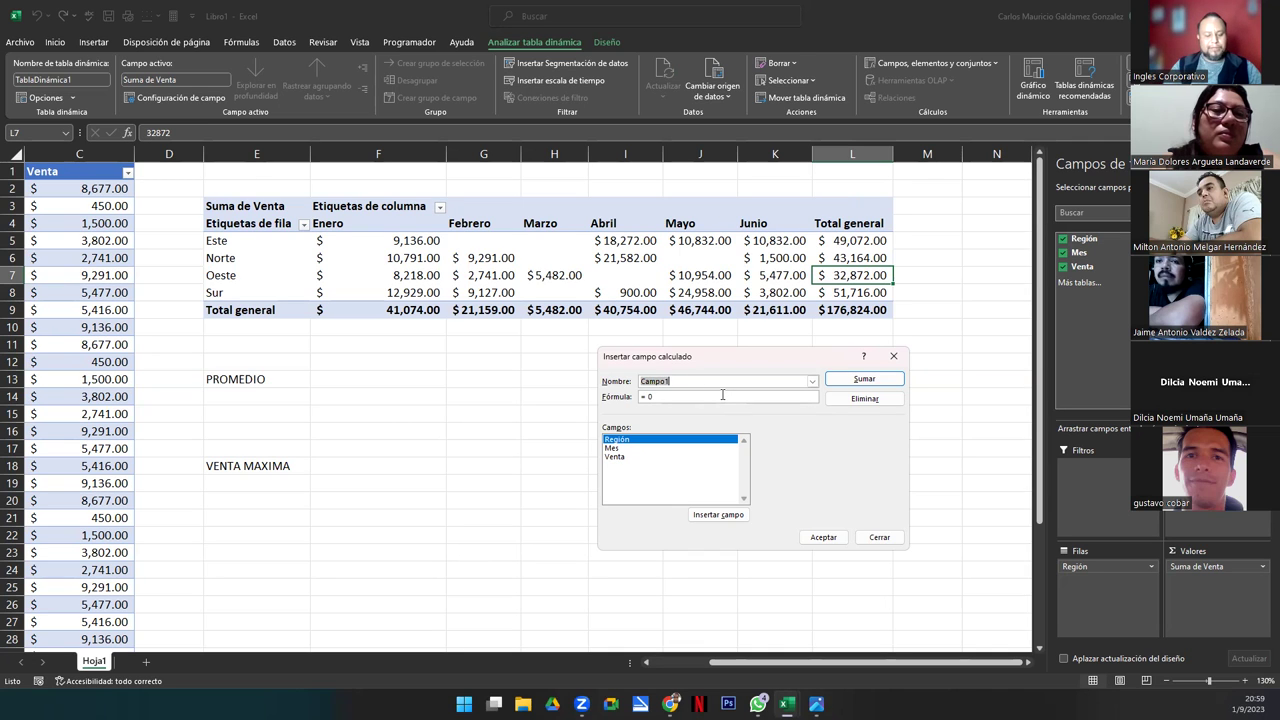
text(Comisión 15%)
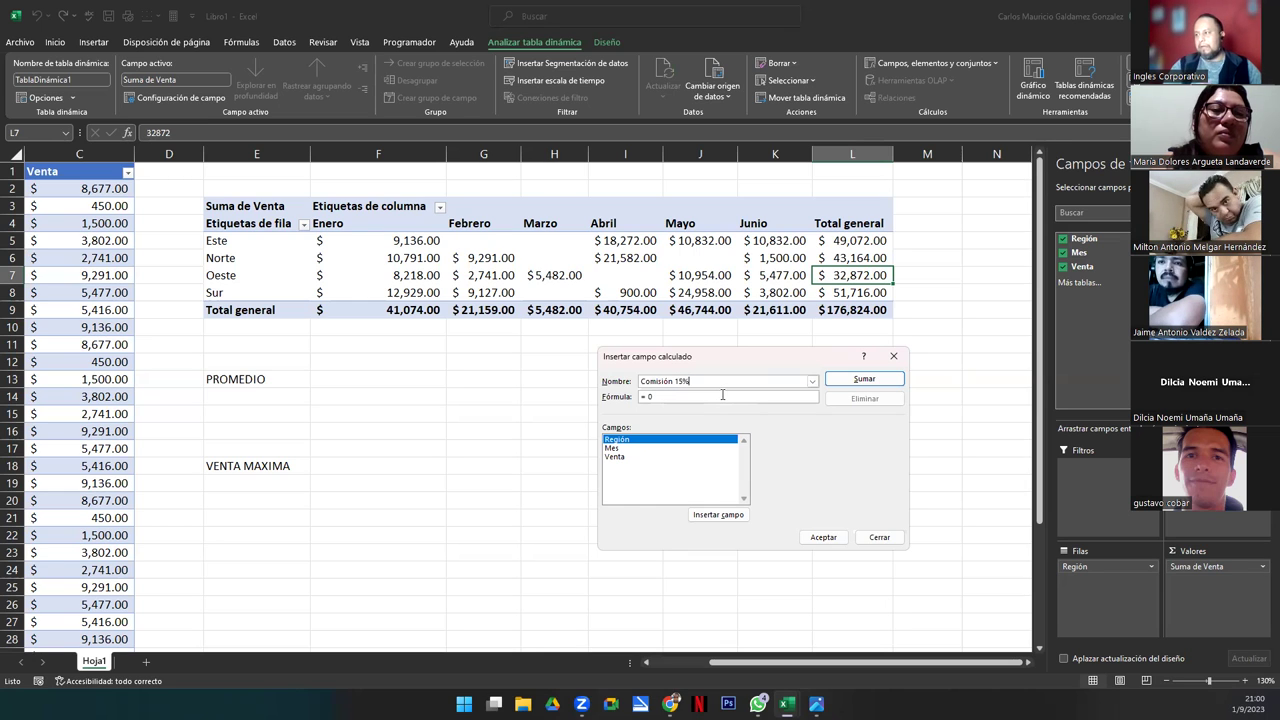
key(Tab)
text(=)
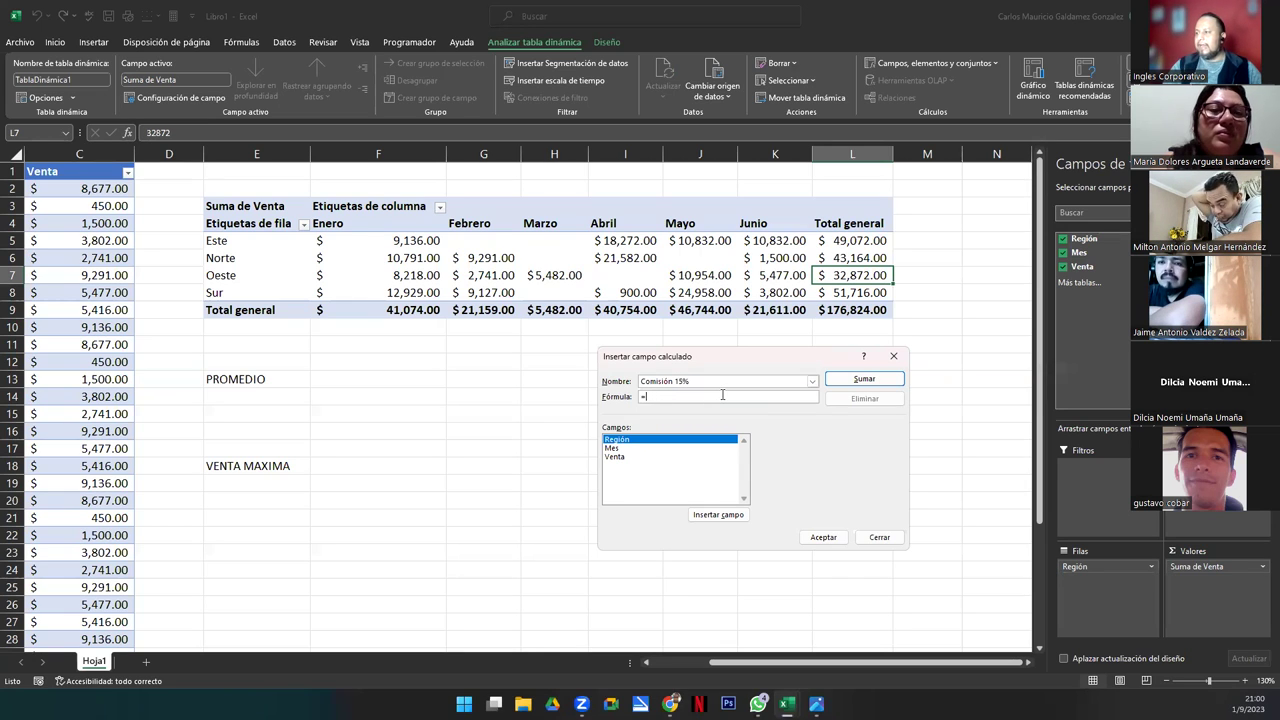
text(Venta)
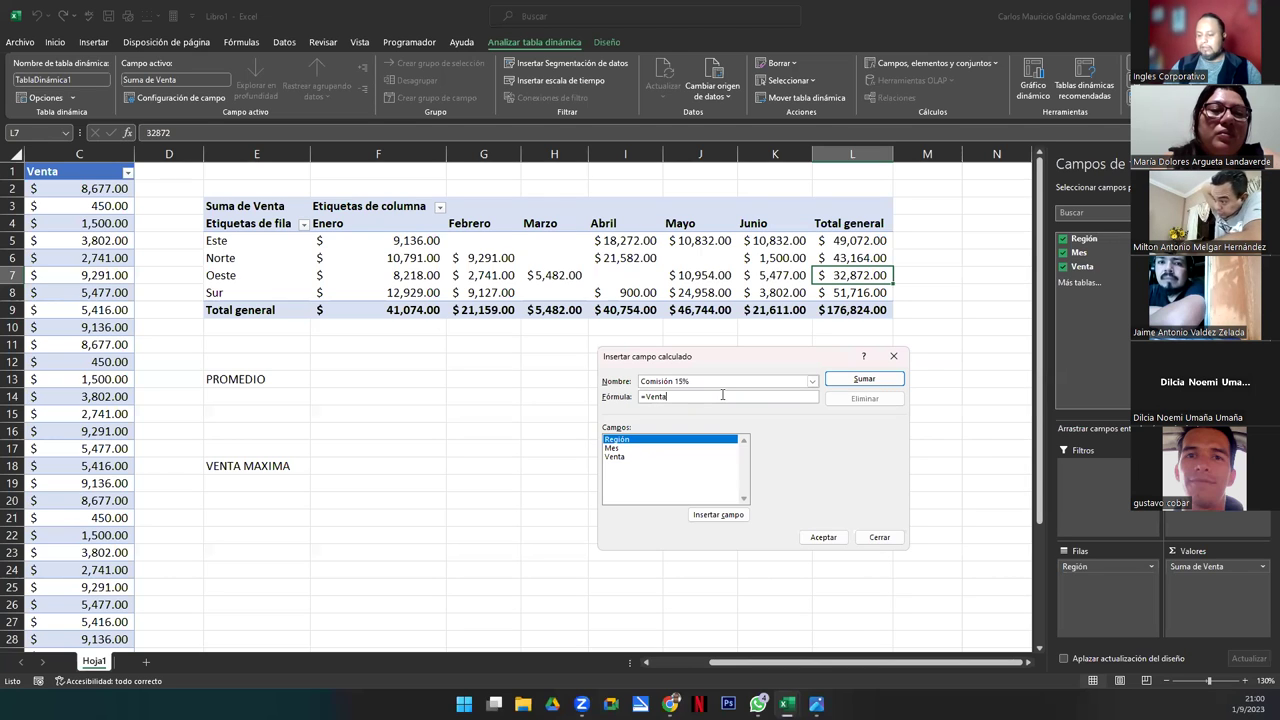
text(*15%)
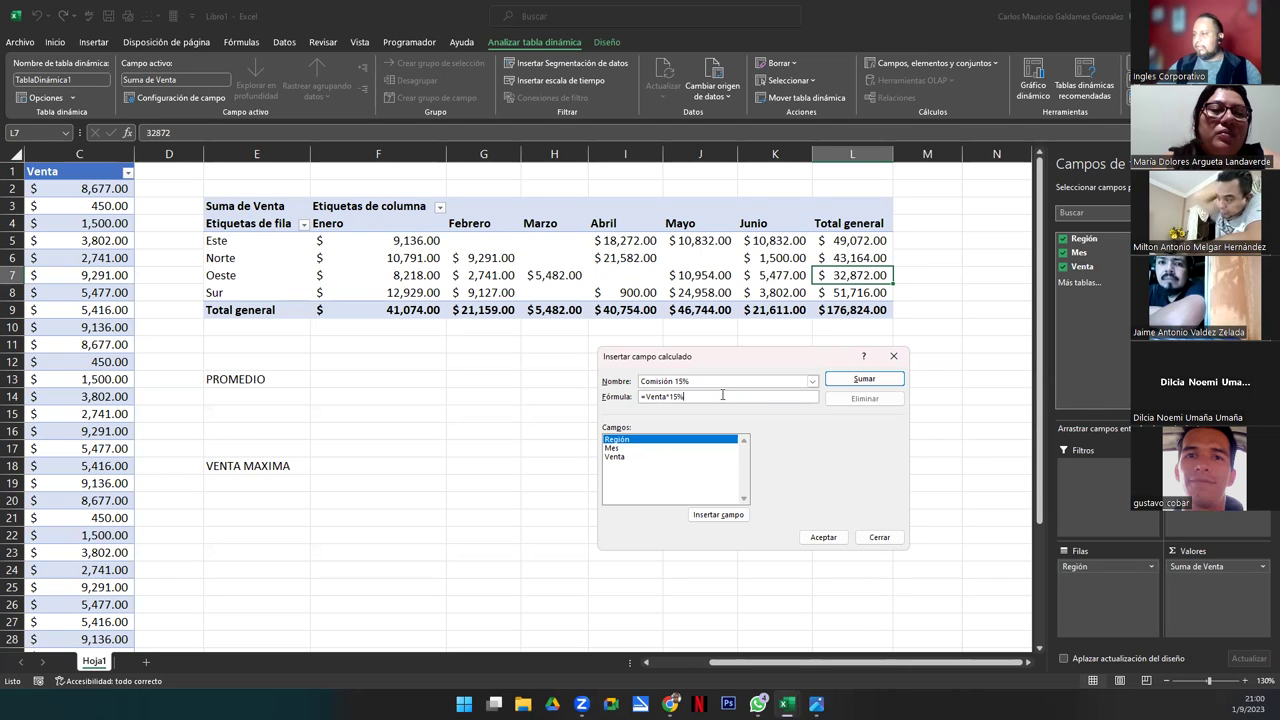
click(864, 379)
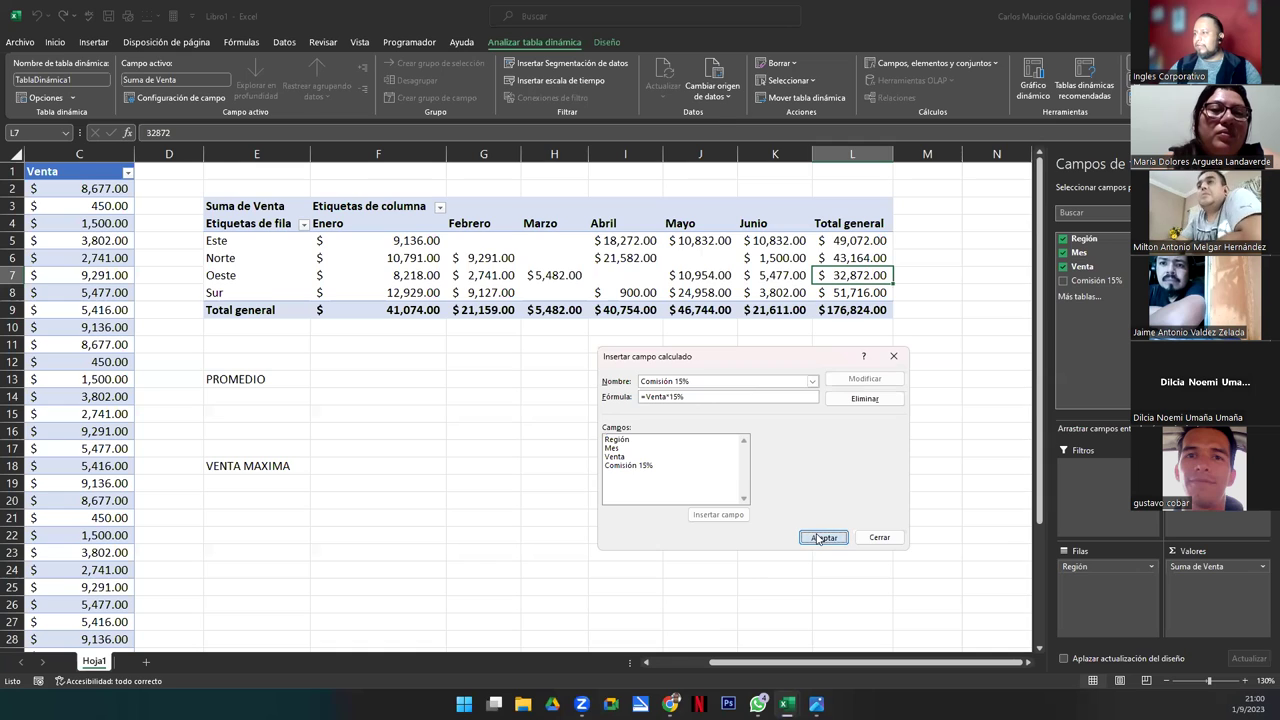
click(822, 537)
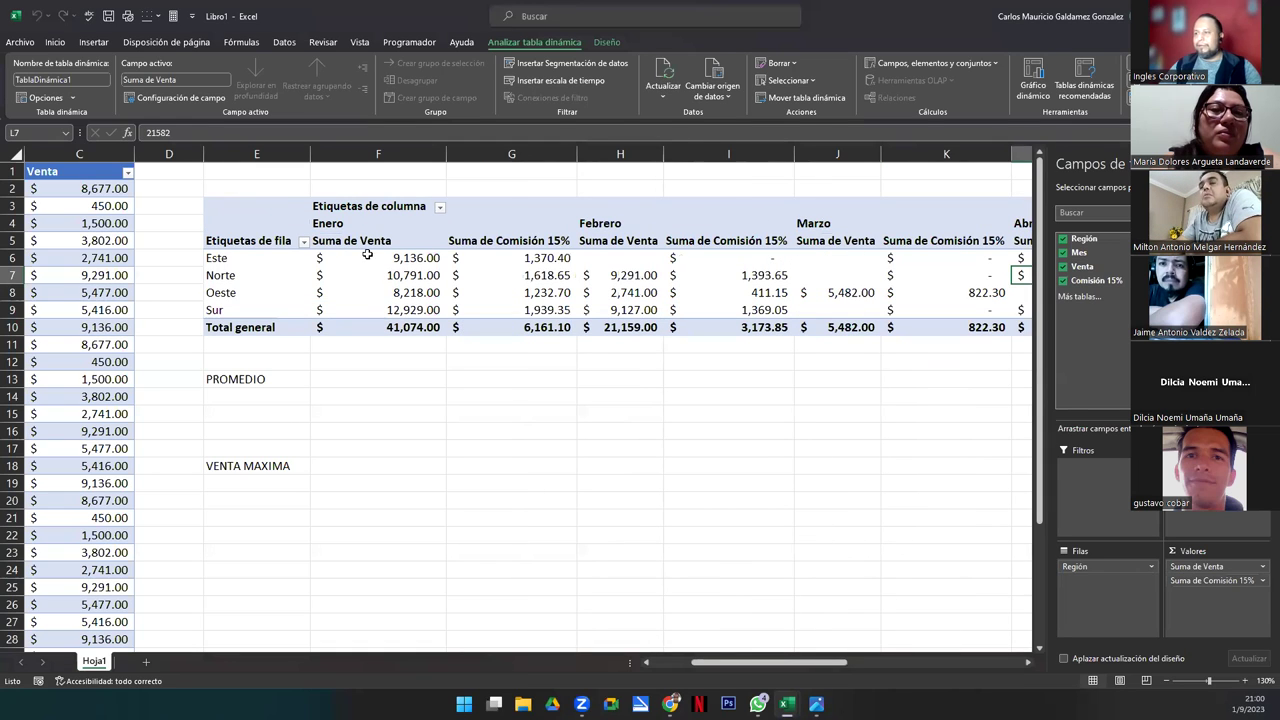
Examine the Enero sales and 15% commission columns, and the total sales and total commission columns
drag(376, 244, 405, 327)
click(530, 245)
drag(523, 295, 522, 328)
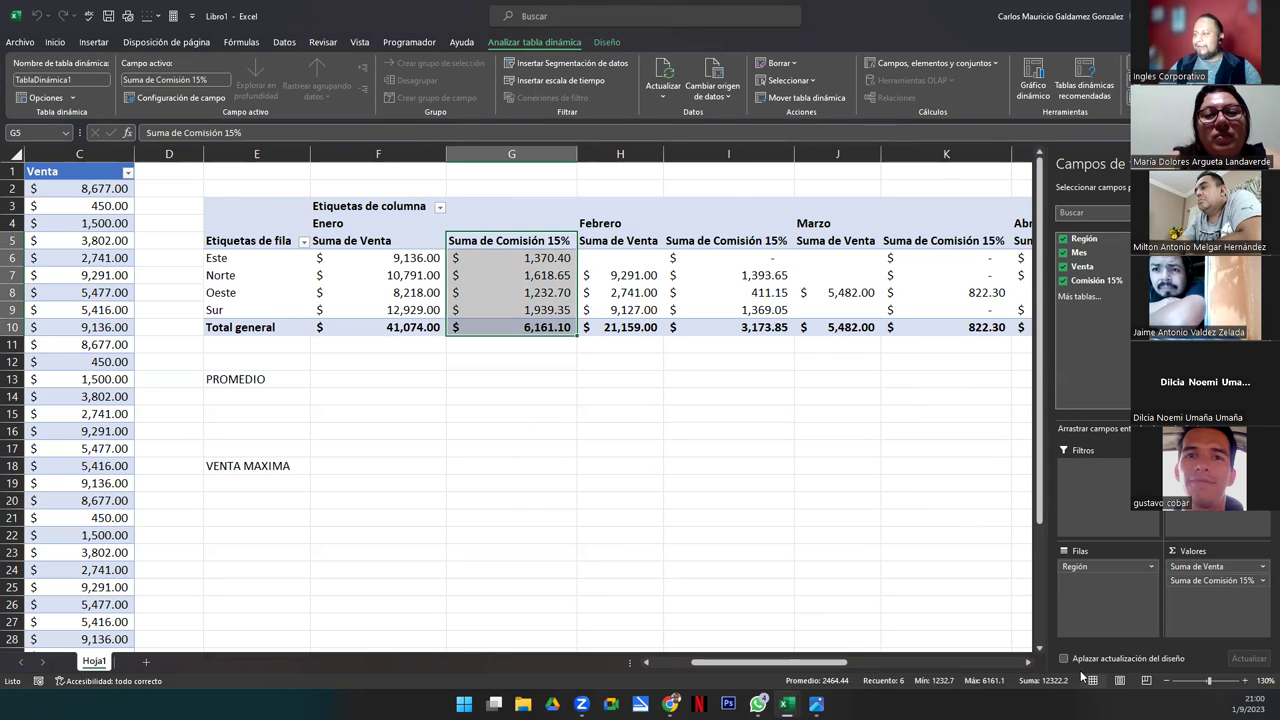
drag(1030, 664, 1030, 664)
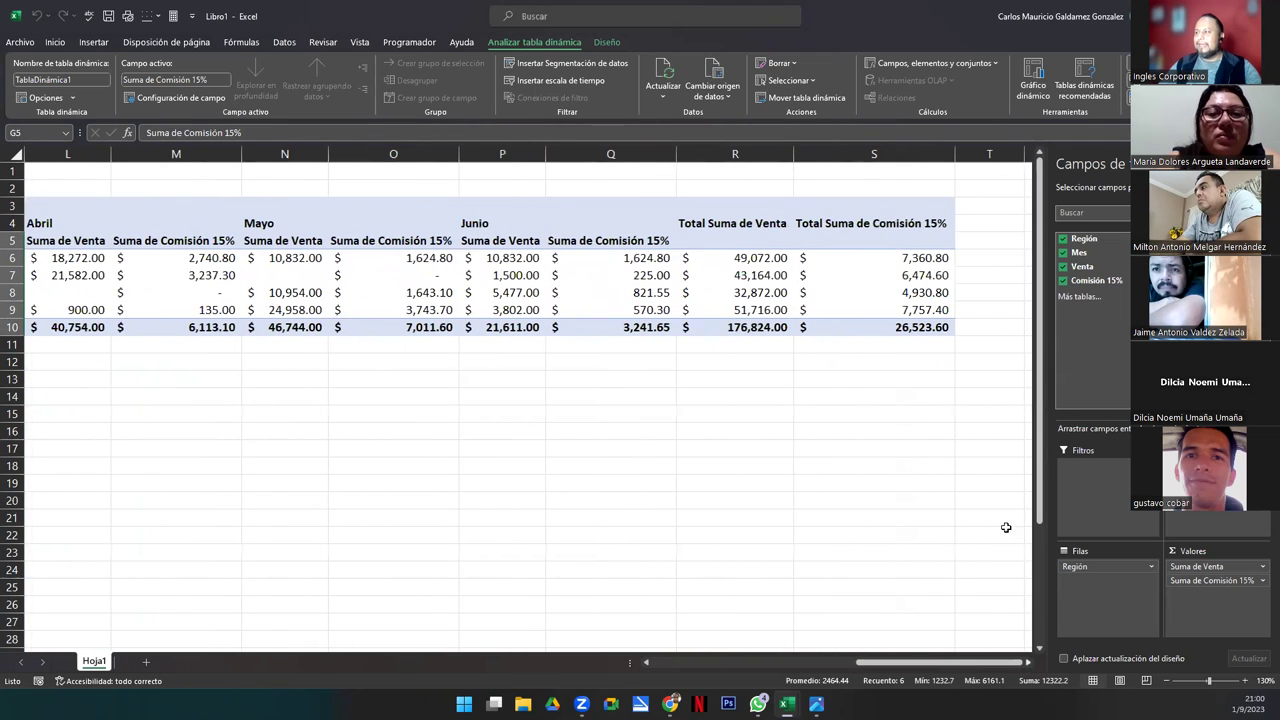
mouse_move(719, 258)
drag(719, 258, 719, 318)
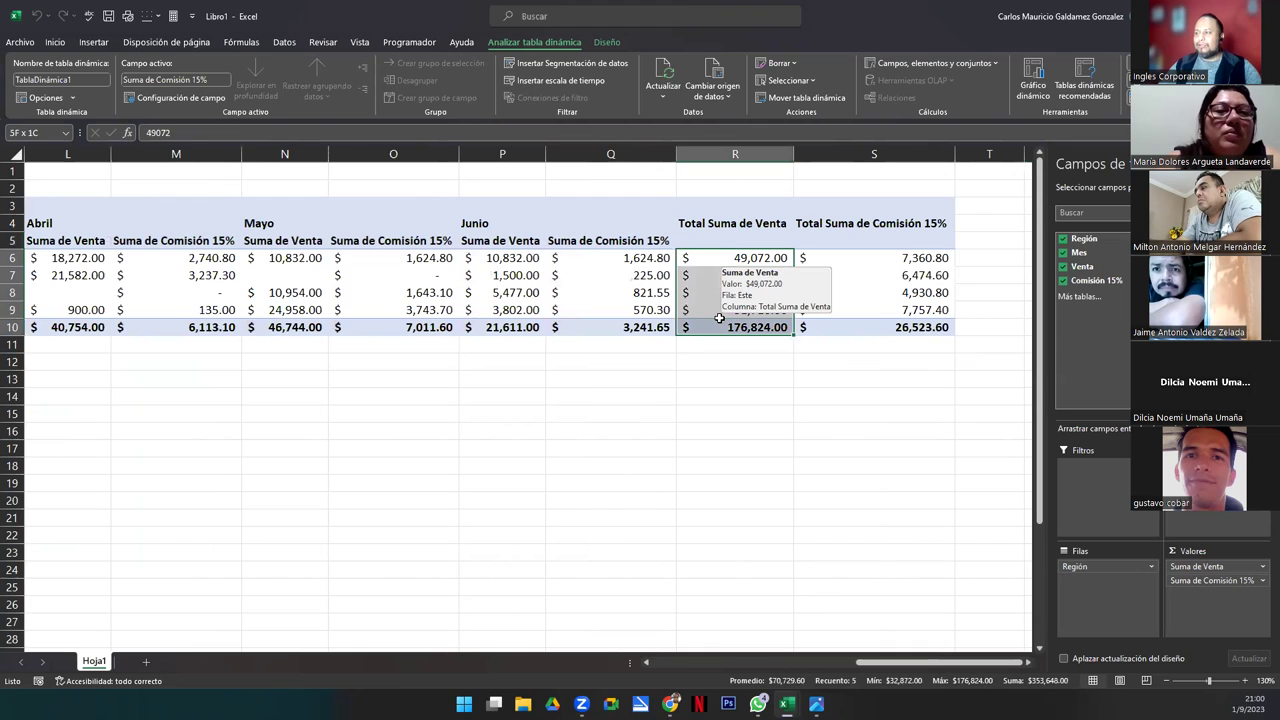
click(891, 257)
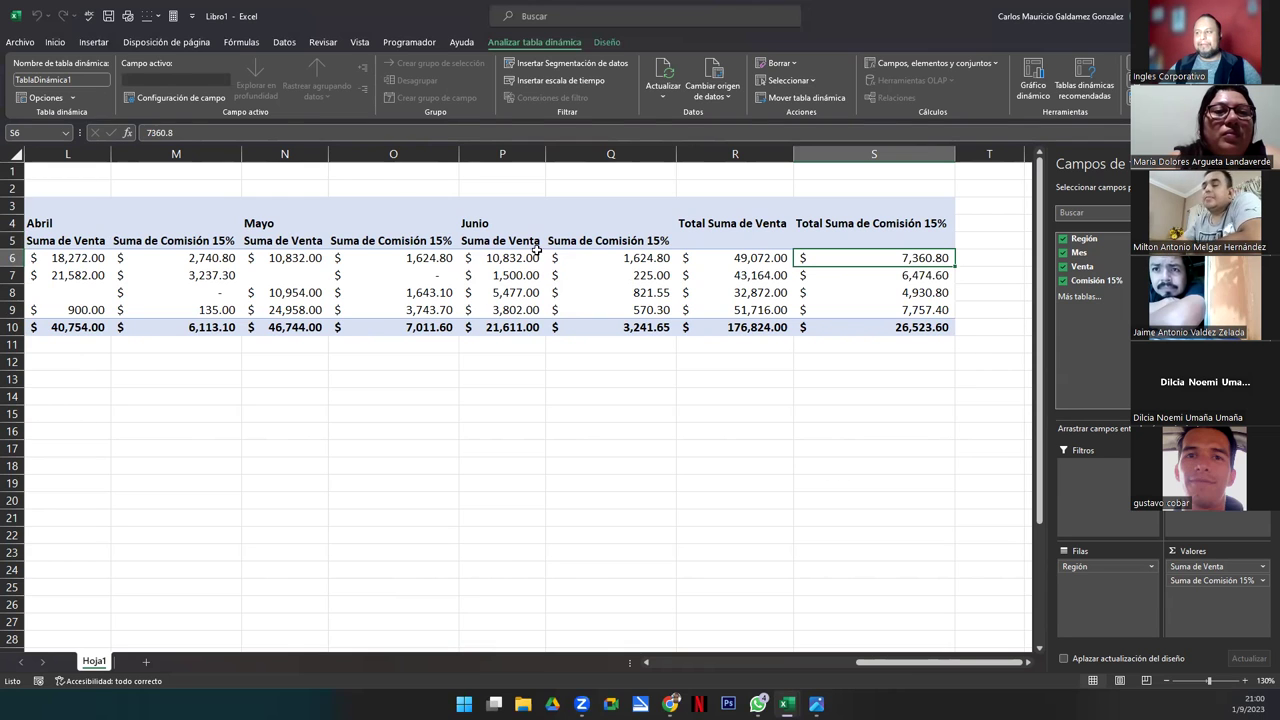
Select the Este row's 15% commission values from Junio back to Enero together to compare their sum with the total commission
click(587, 259)
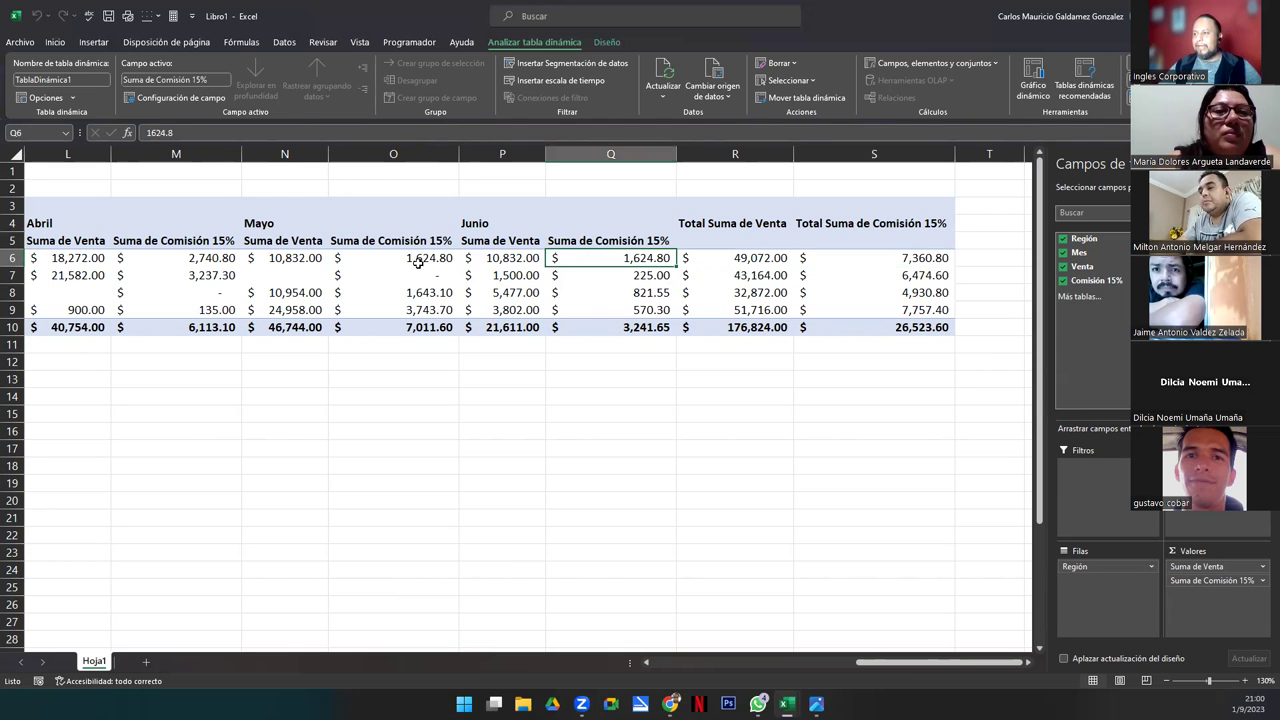
ctrl+click(401, 260)
ctrl+click(177, 260)
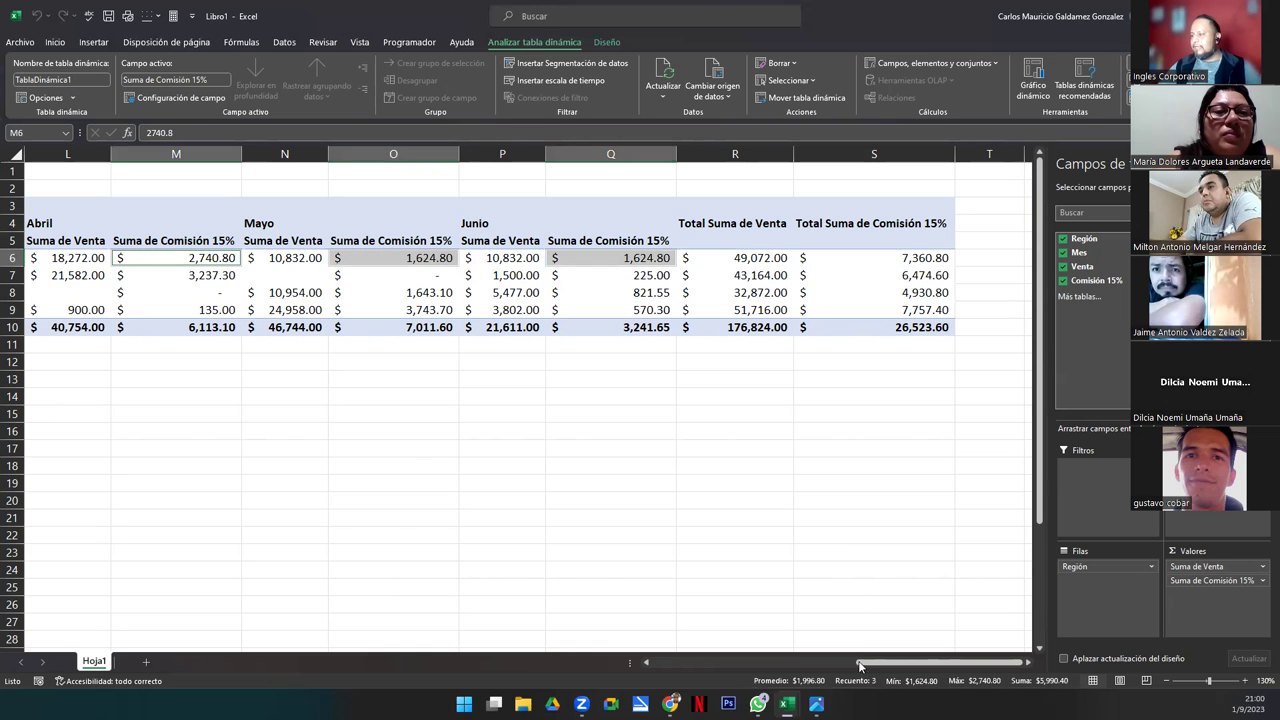
drag(862, 663, 794, 663)
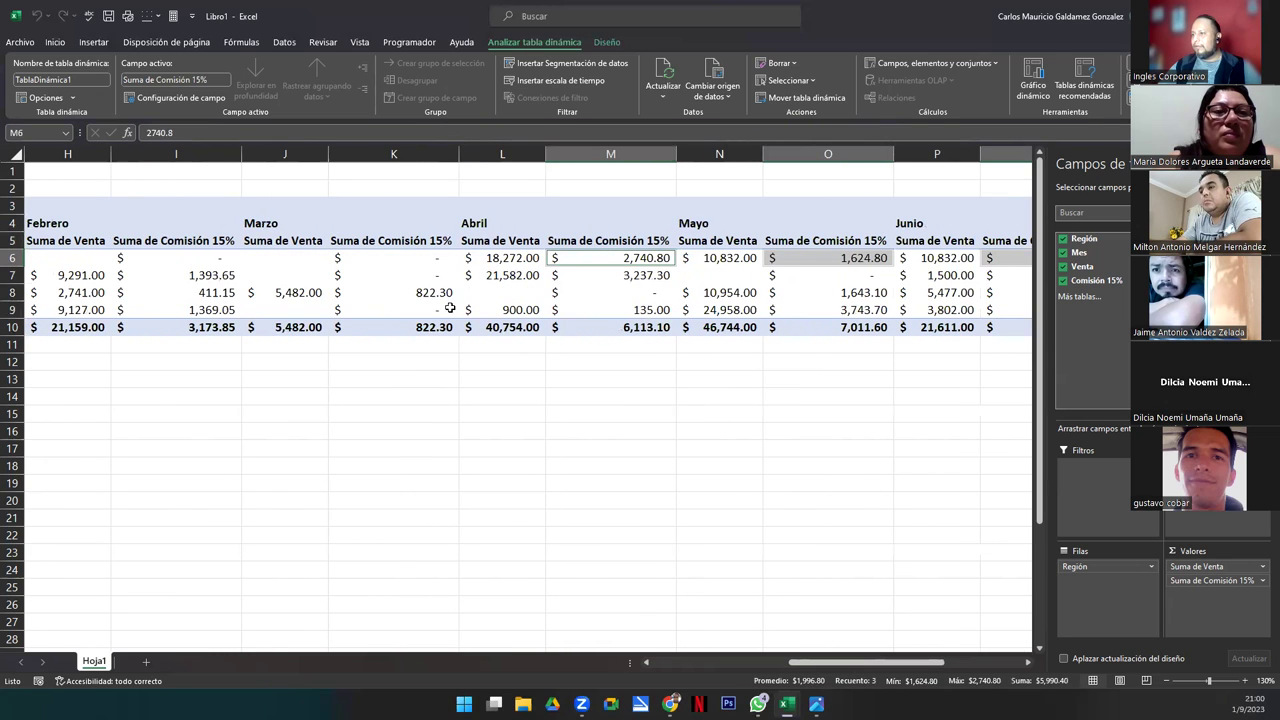
ctrl+click(386, 260)
ctrl+click(221, 258)
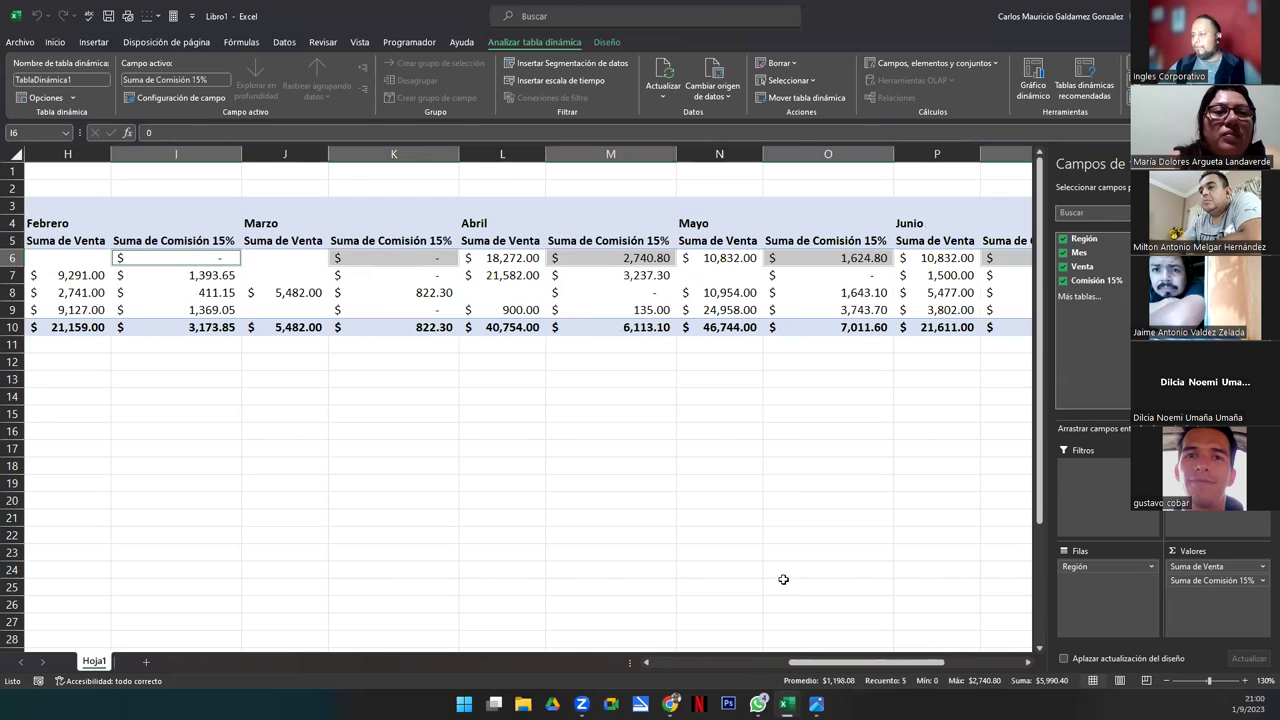
drag(810, 663, 713, 663)
ctrl+click(488, 260)
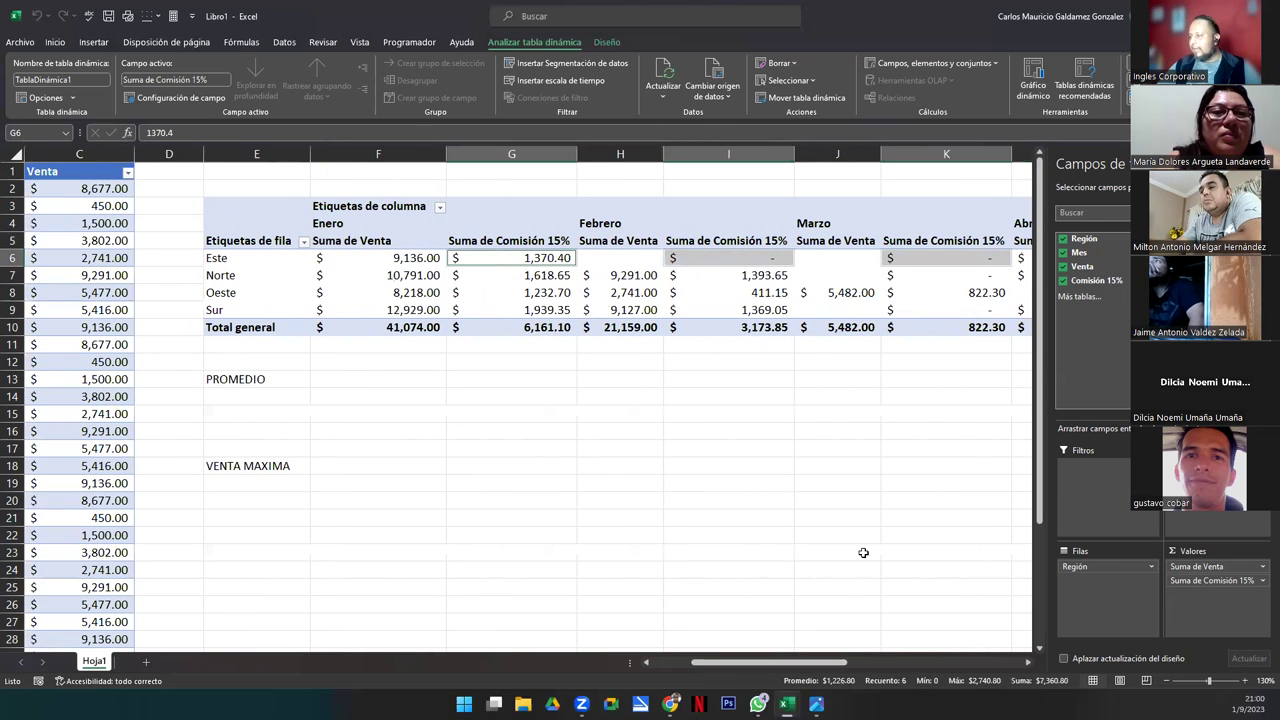
drag(846, 662, 1001, 663)
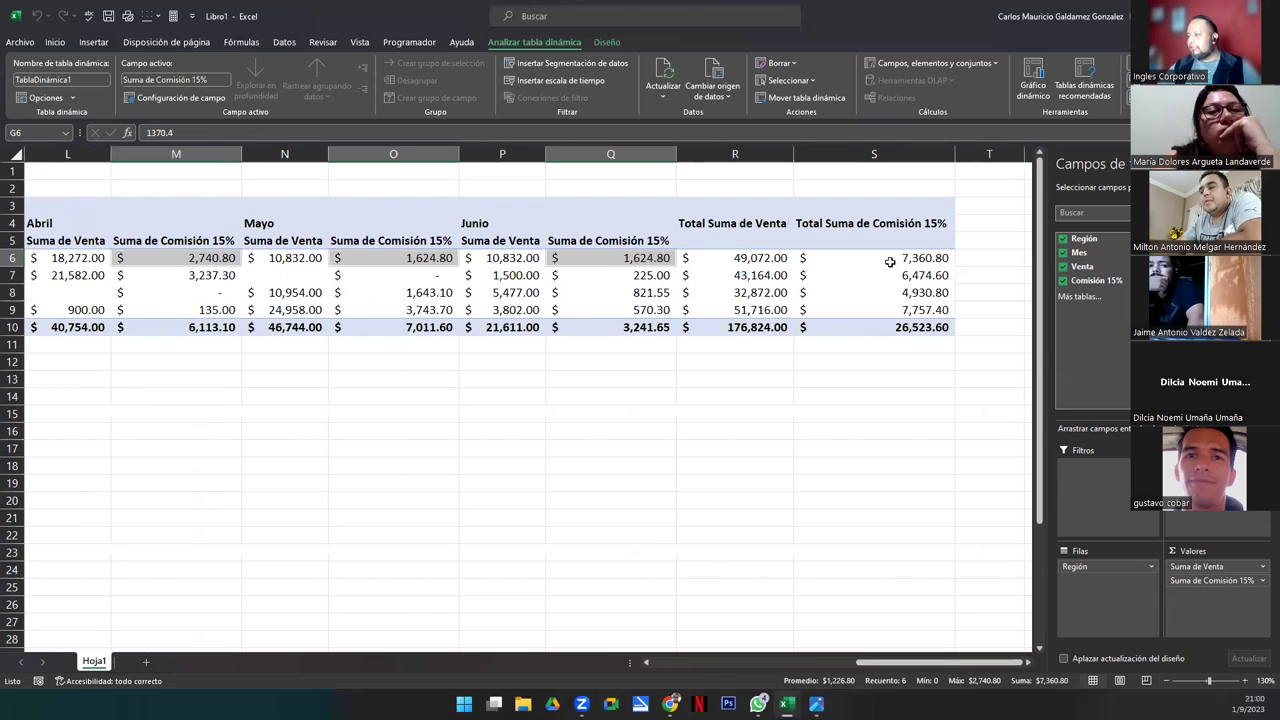
mouse_move(889, 262)
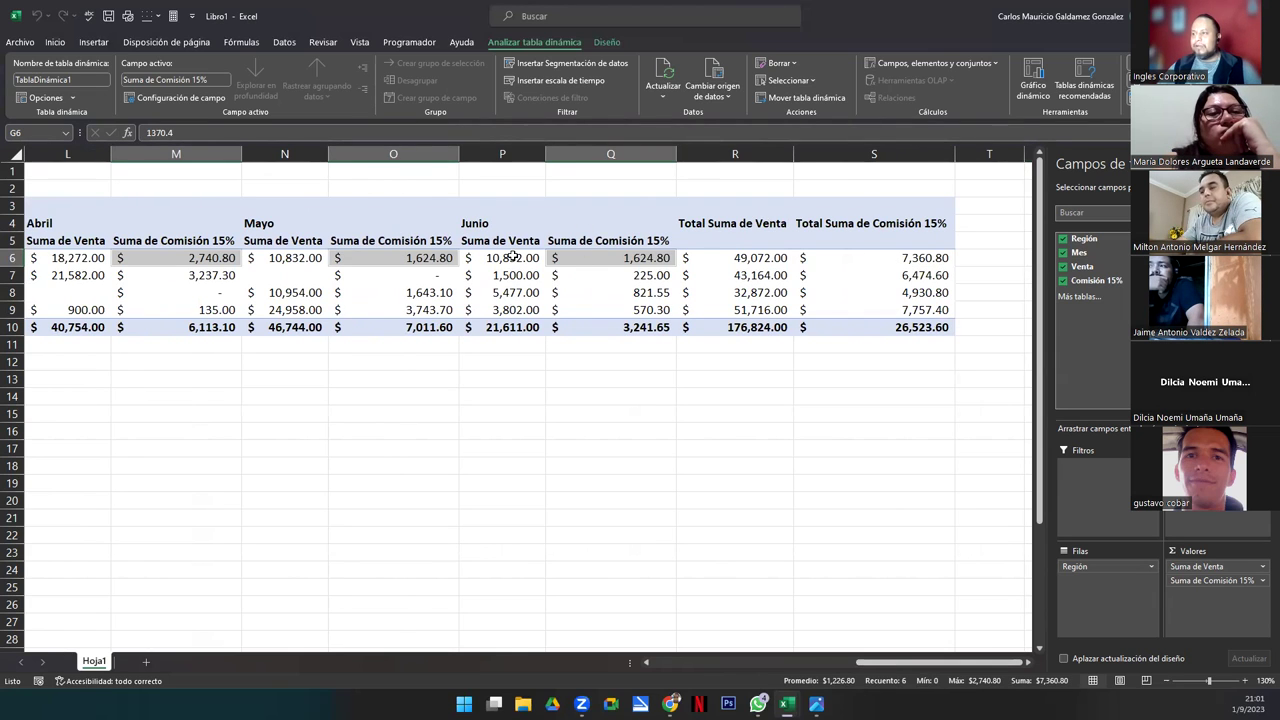
Compare the Este row's monthly sales with its total, and examine the total sales and total commission columns
click(755, 257)
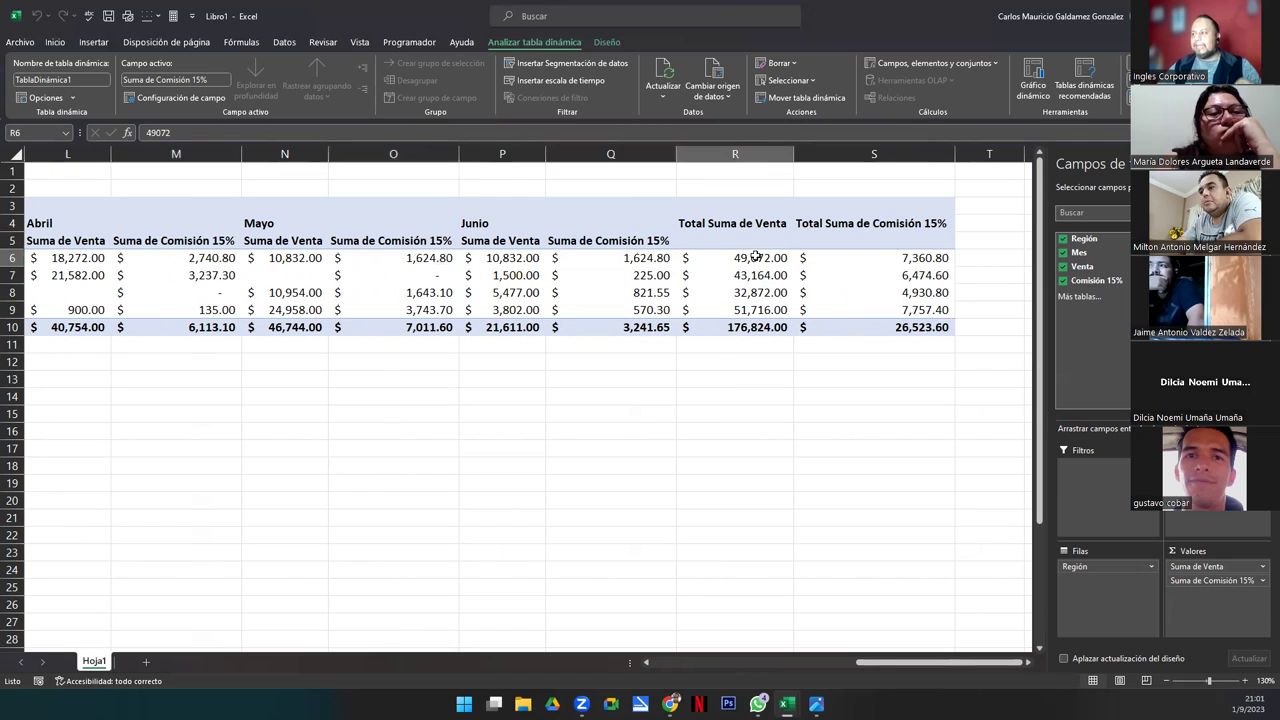
click(495, 257)
click(297, 259)
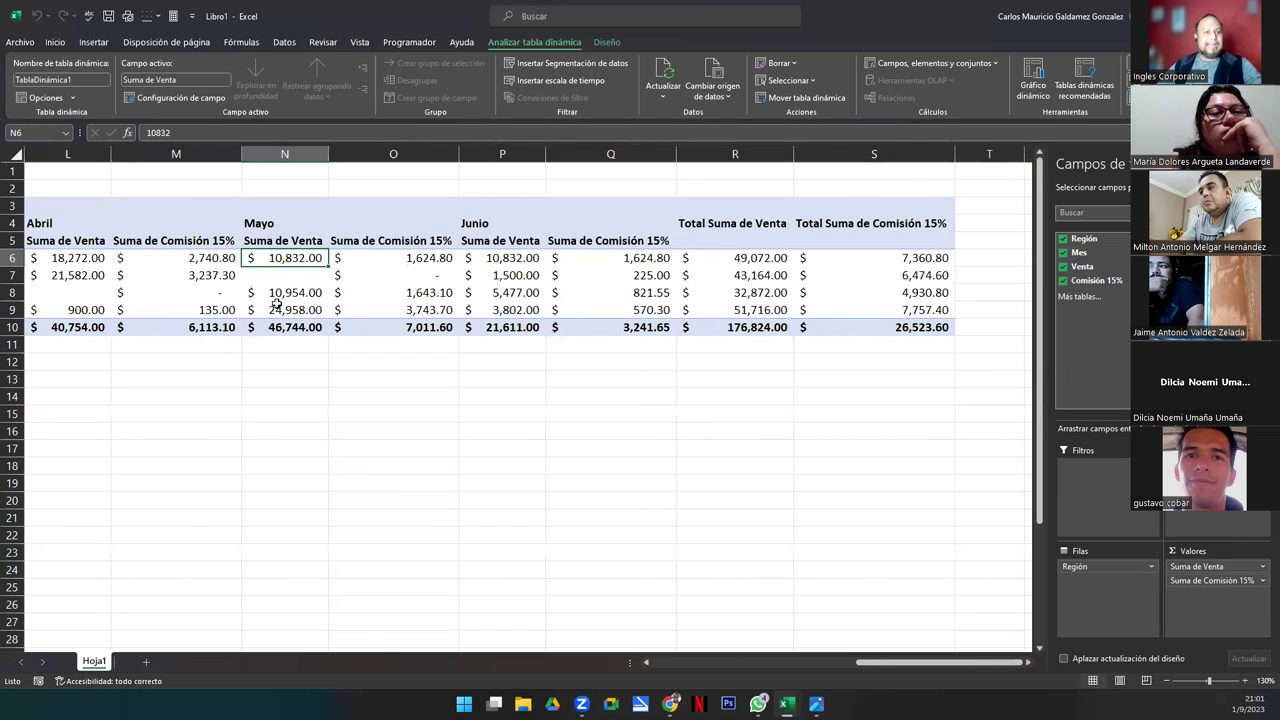
drag(740, 259, 873, 322)
drag(836, 258, 847, 322)
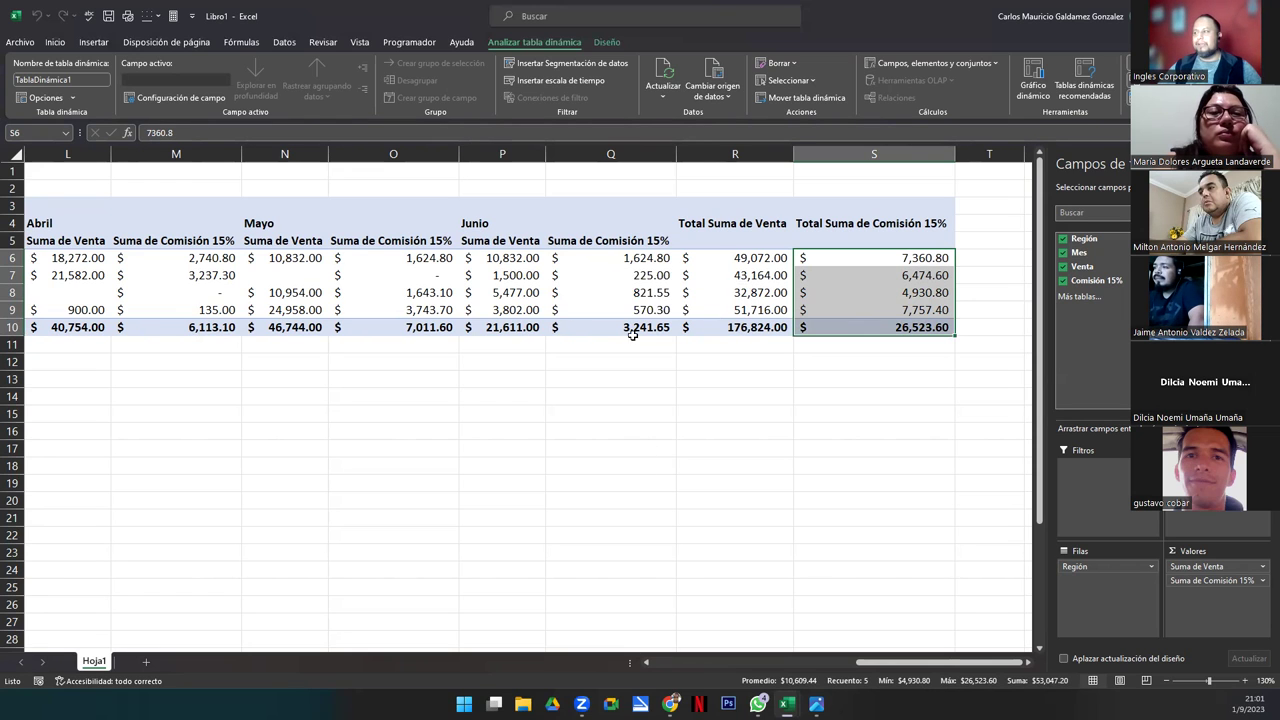
scroll(370, 409, down, 1)
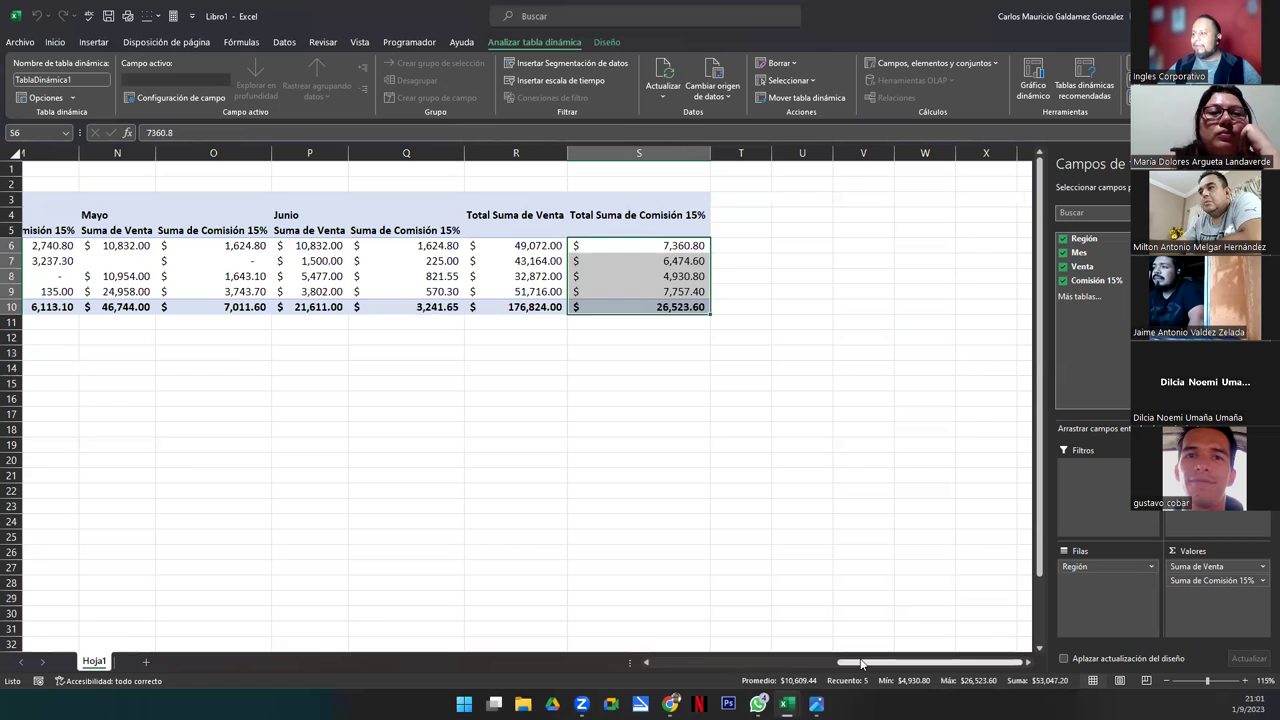
drag(861, 662, 716, 662)
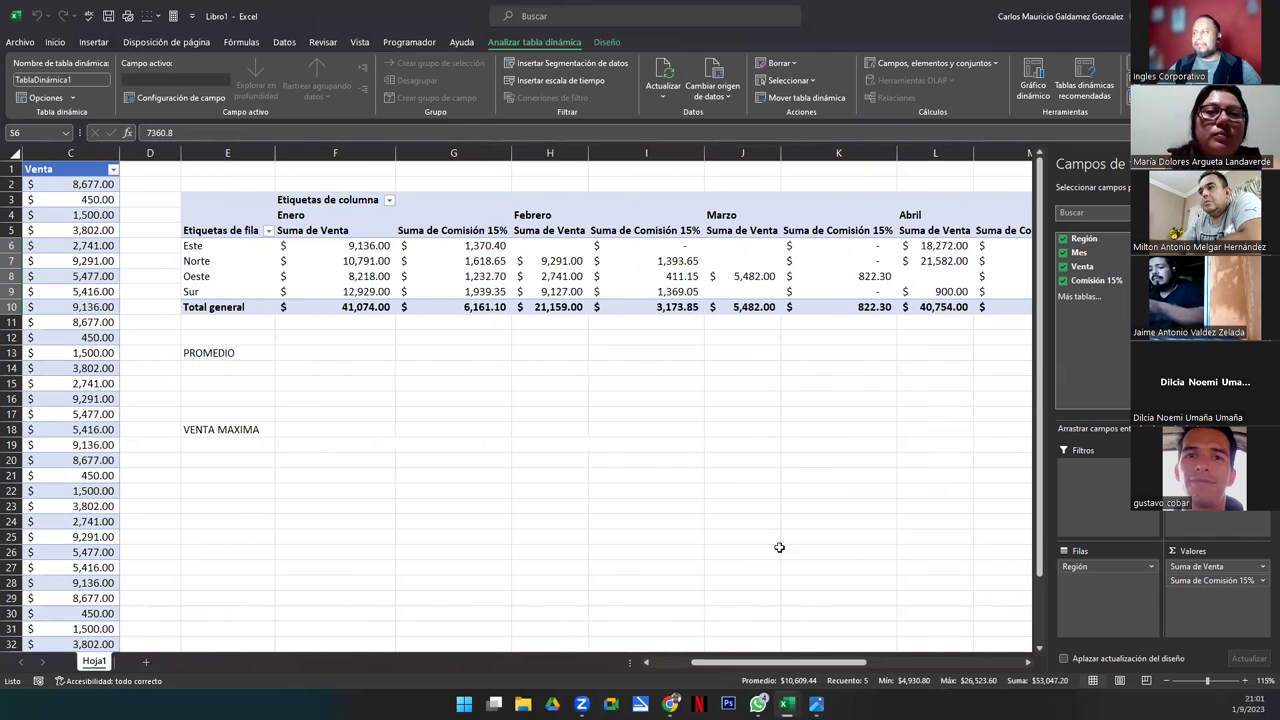
Review the Venta and Comisión 15% fields available for a calculated field, without adding one
click(786, 259)
click(995, 63)
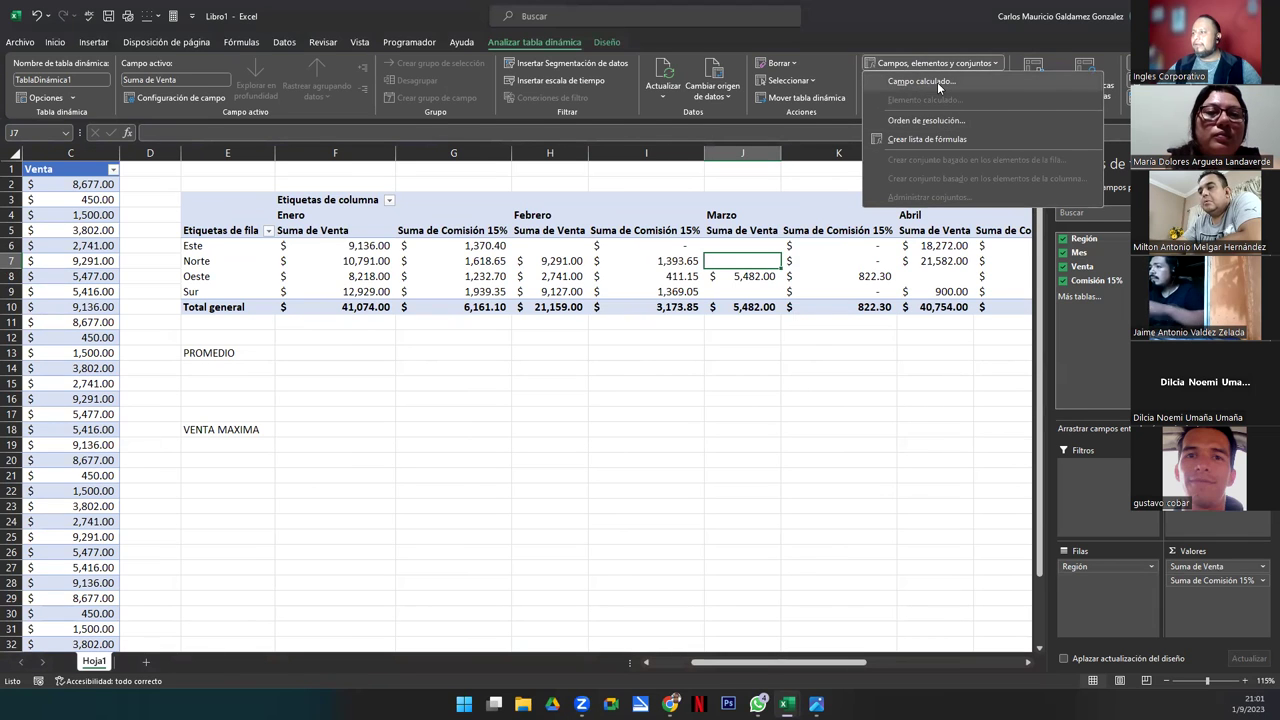
click(950, 81)
click(630, 457)
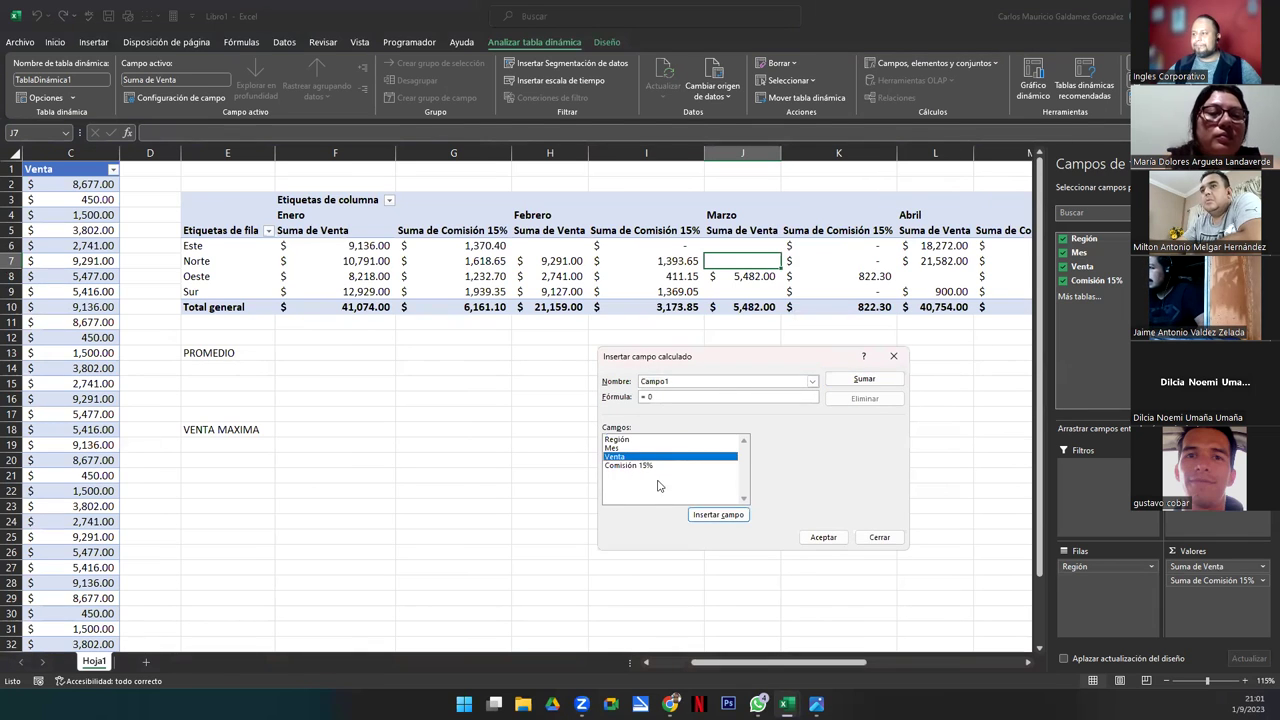
click(628, 466)
click(877, 537)
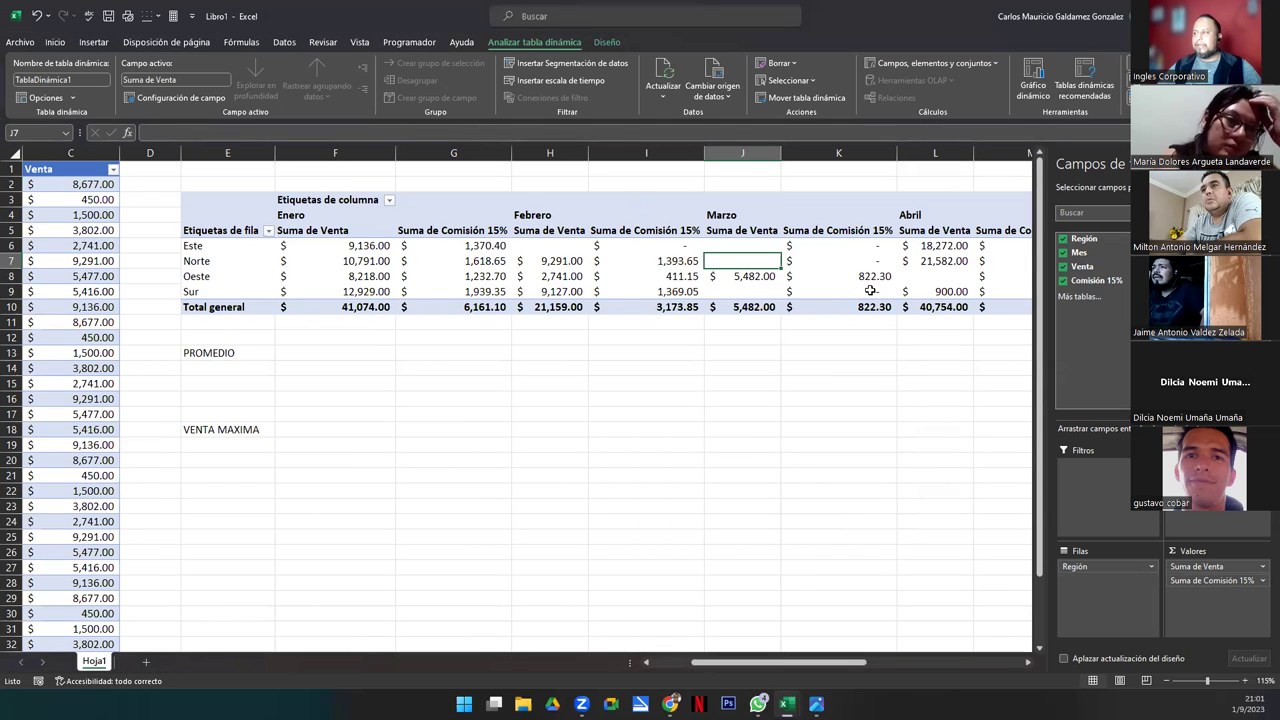
Examine the Enero sales and commission cells, the Extra sheet's pivot table in Ejercicio 12, and Libro1's Mayo commission cells
click(380, 247)
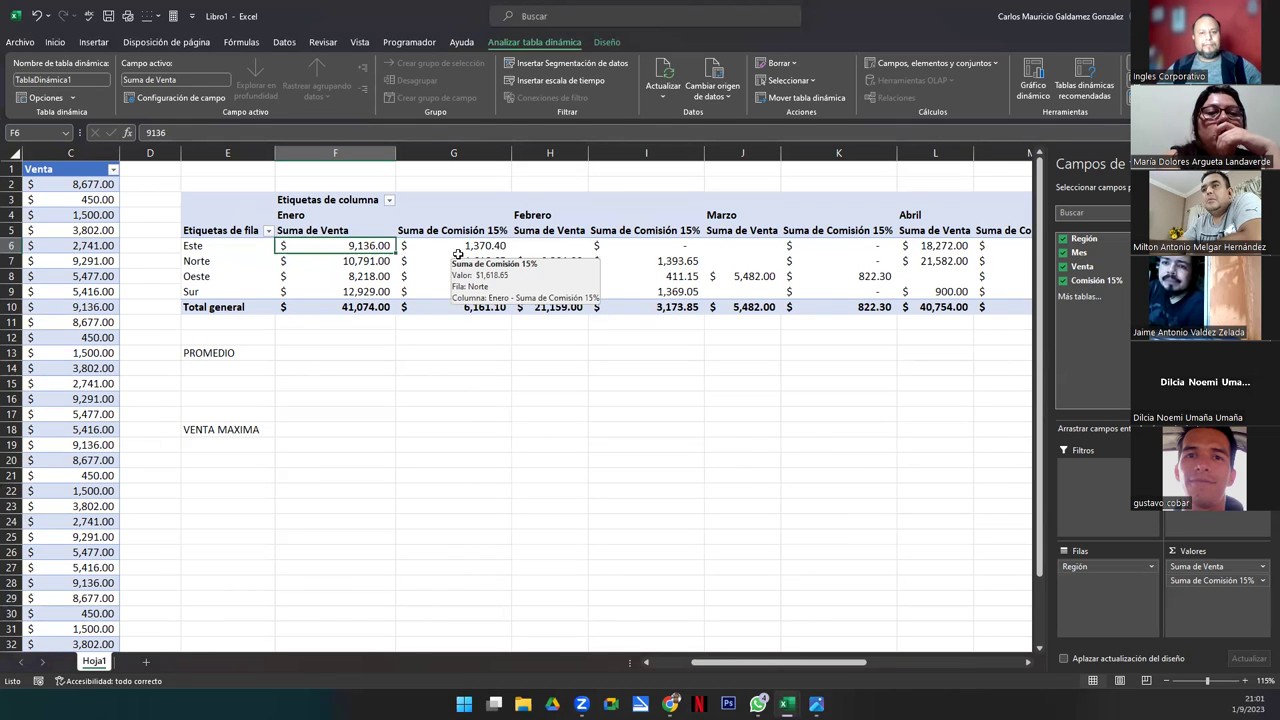
click(470, 272)
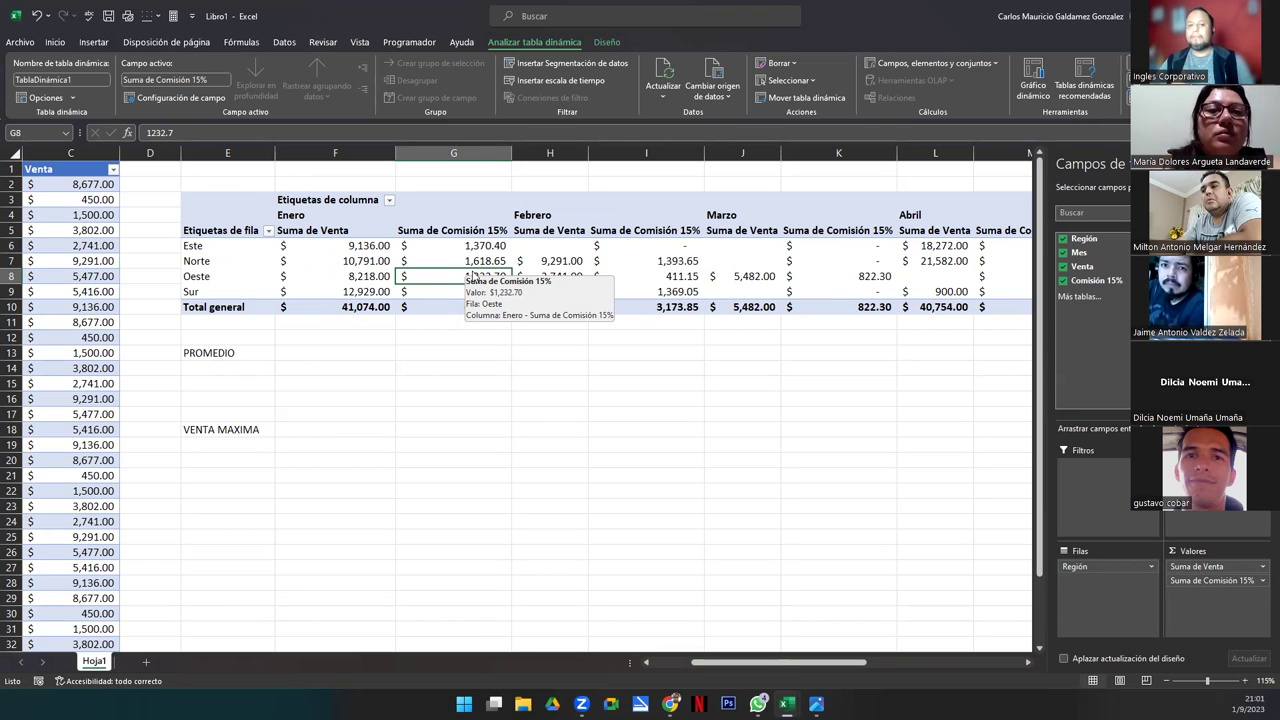
key(alt+Tab)
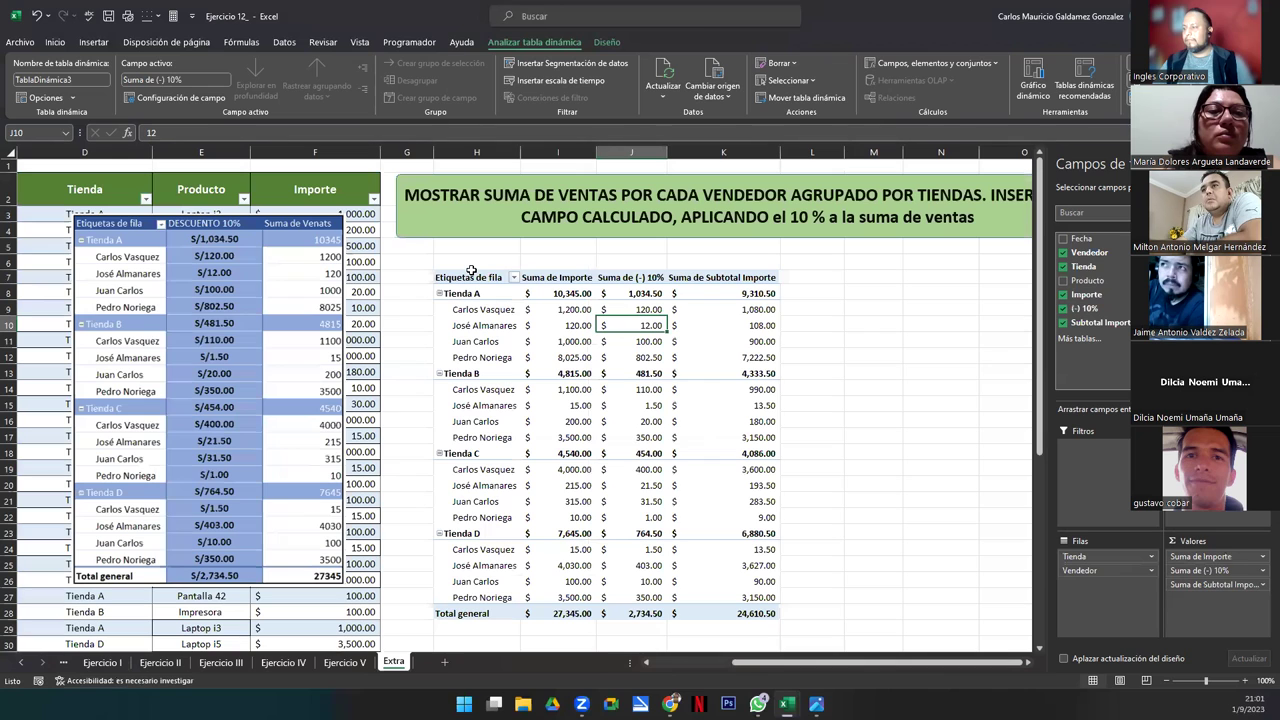
key(alt+Tab)
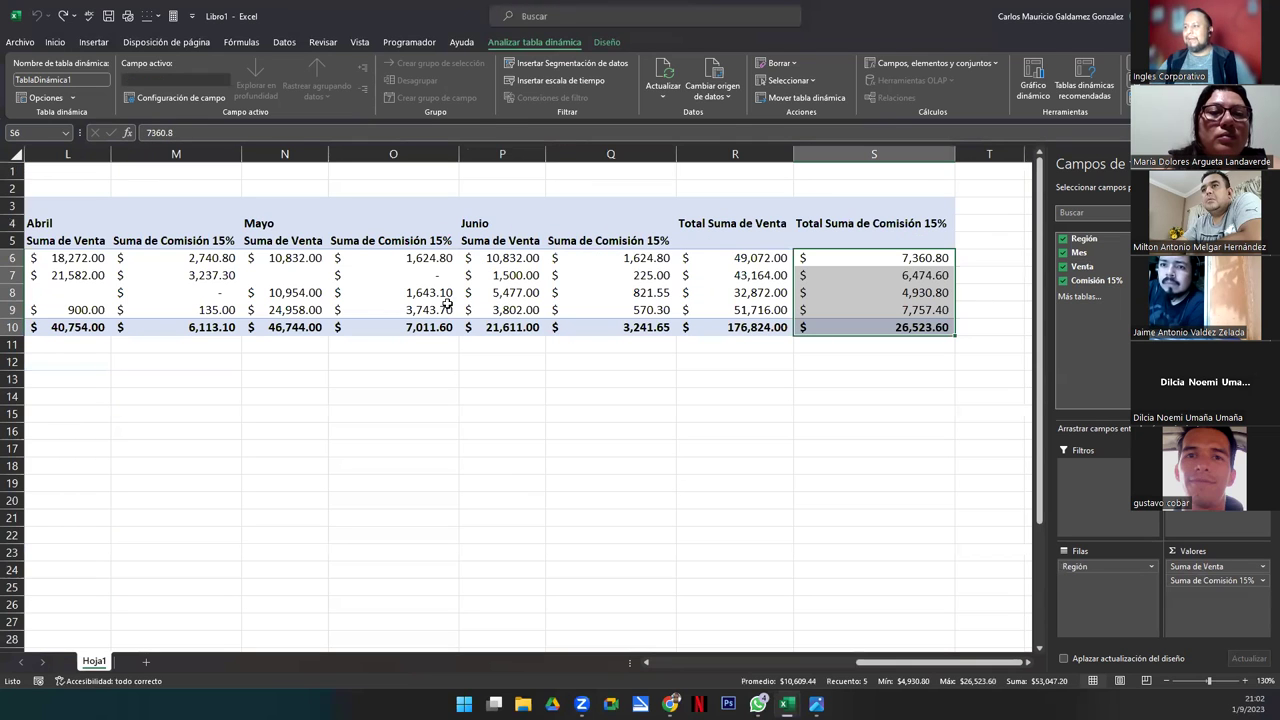
click(410, 275)
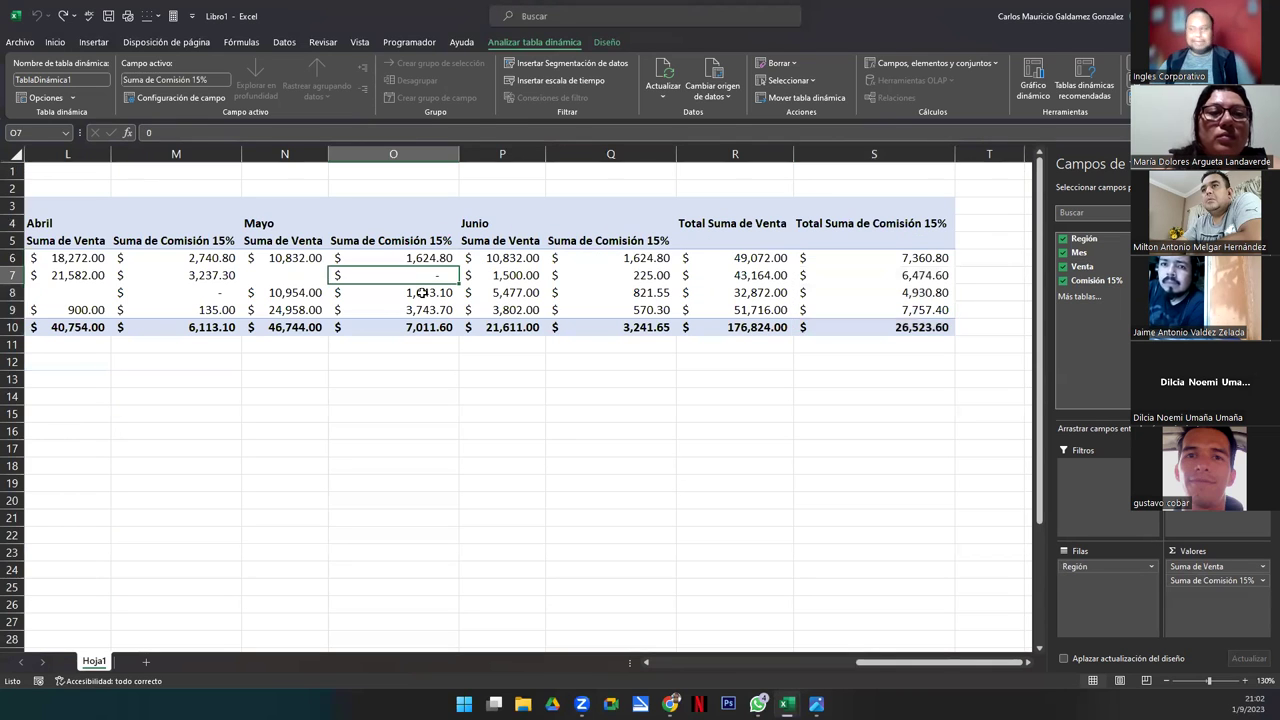
click(423, 292)
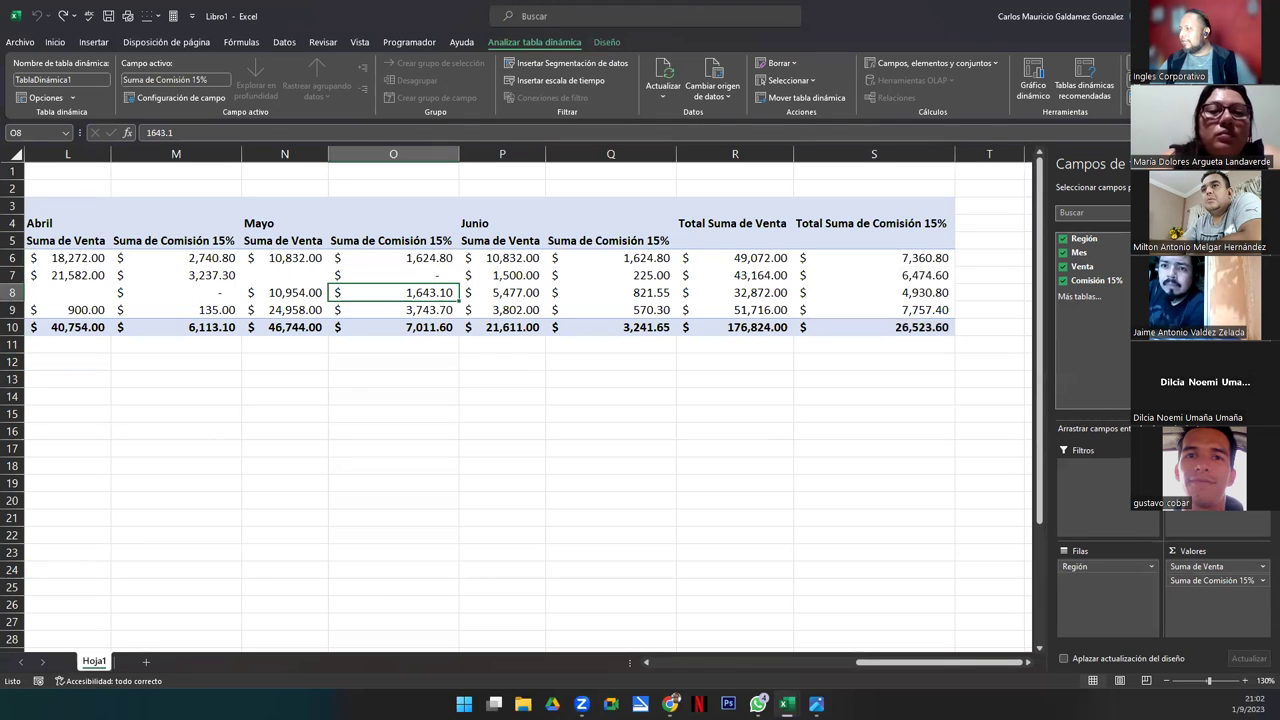
Rebuild the pivot table with only Venta as a value and Mes nested under Región in the rows, replacing the overlapped cells
key(ctrl+y)
drag(862, 664, 676, 670)
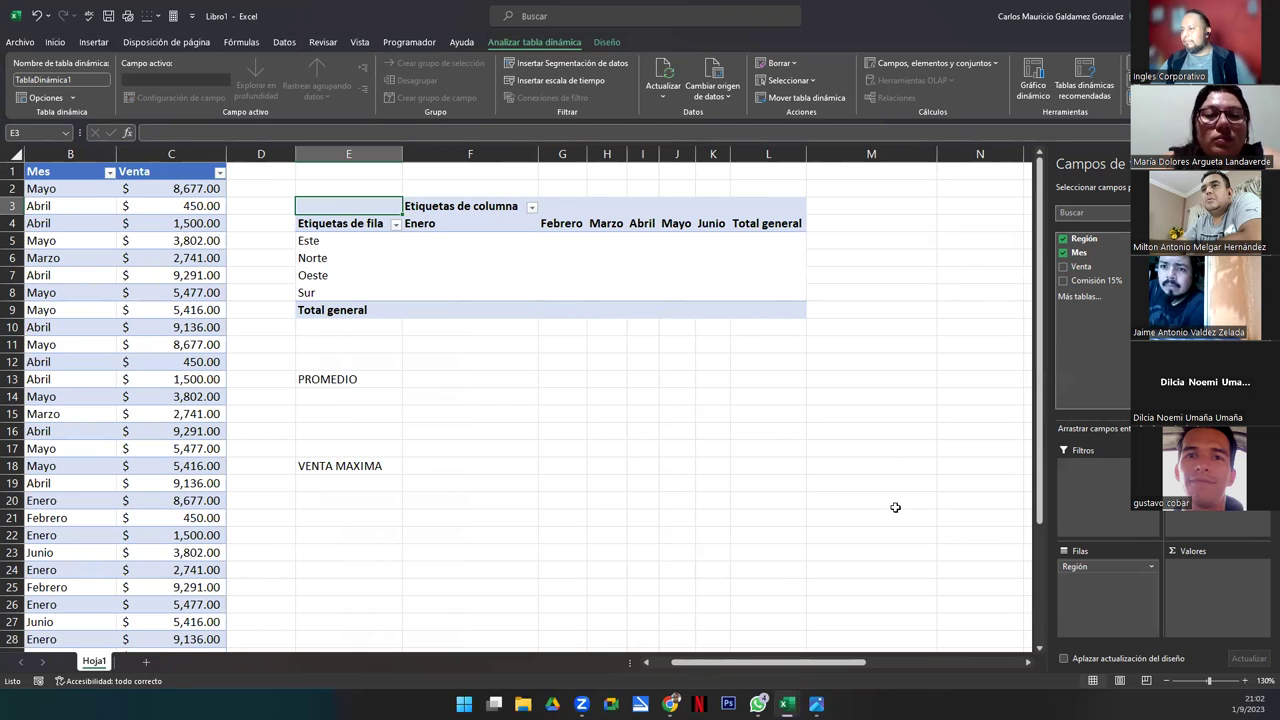
click(1084, 268)
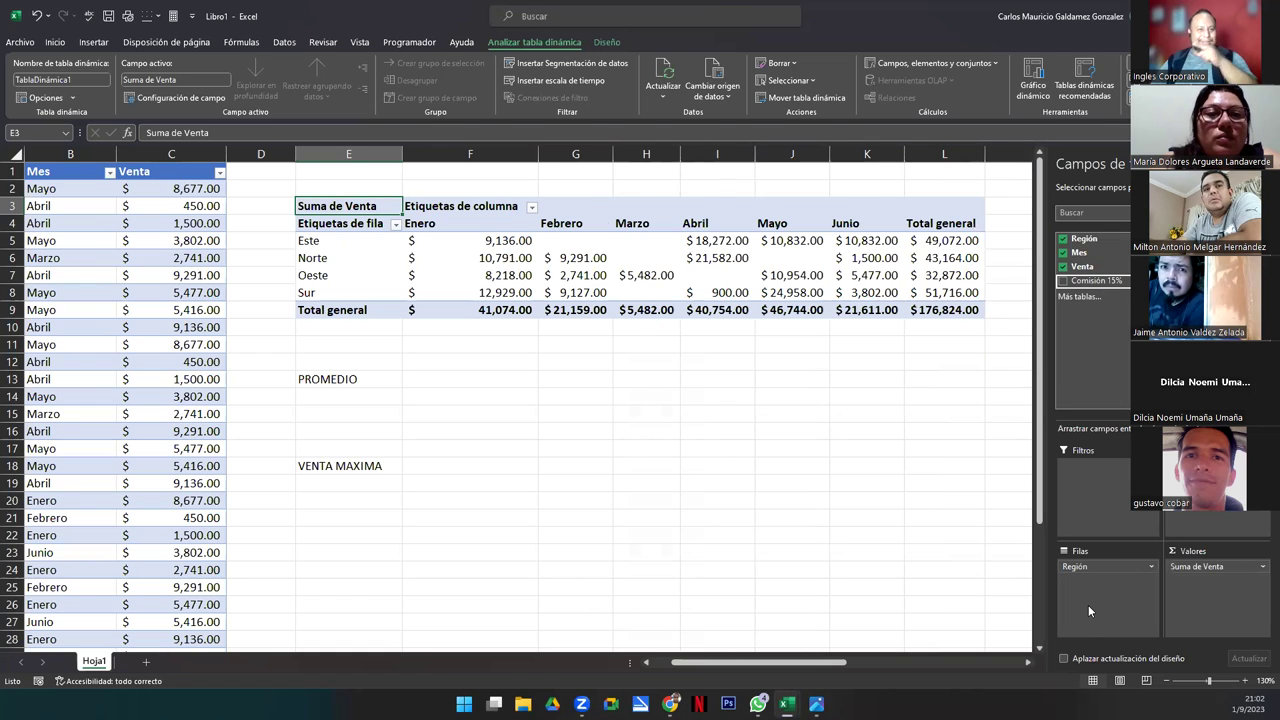
drag(1097, 281, 1105, 578)
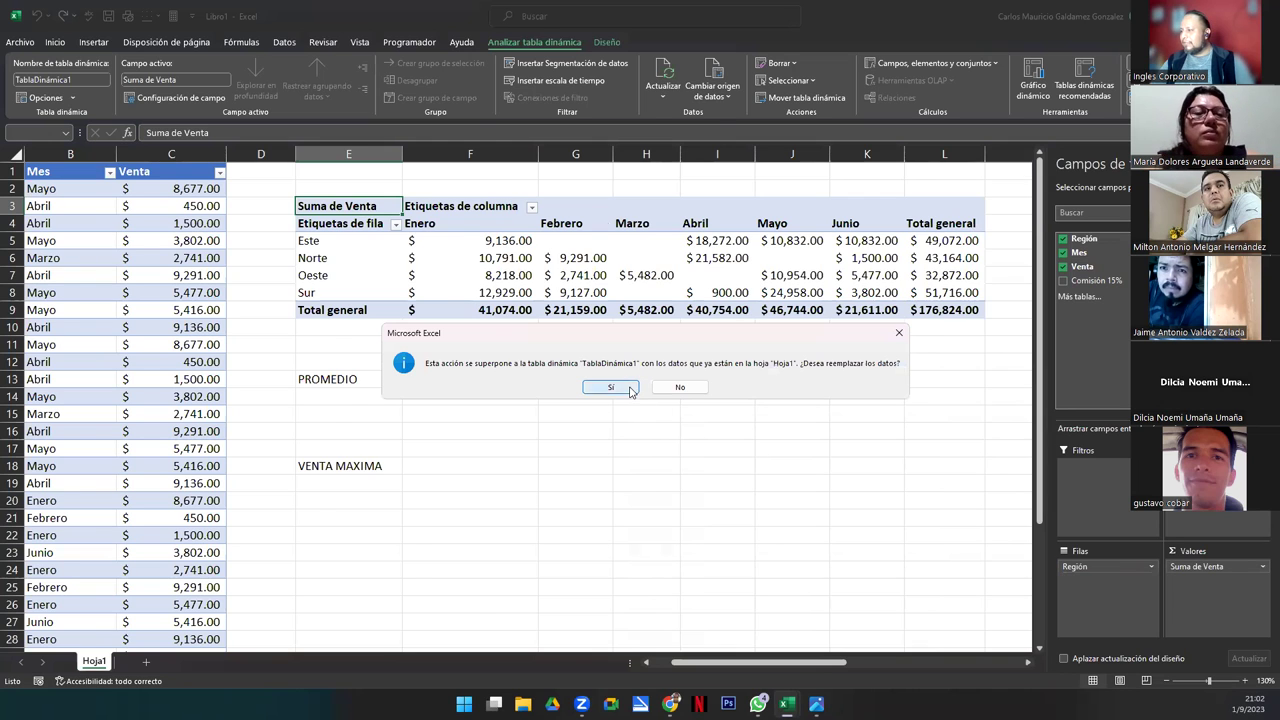
click(628, 387)
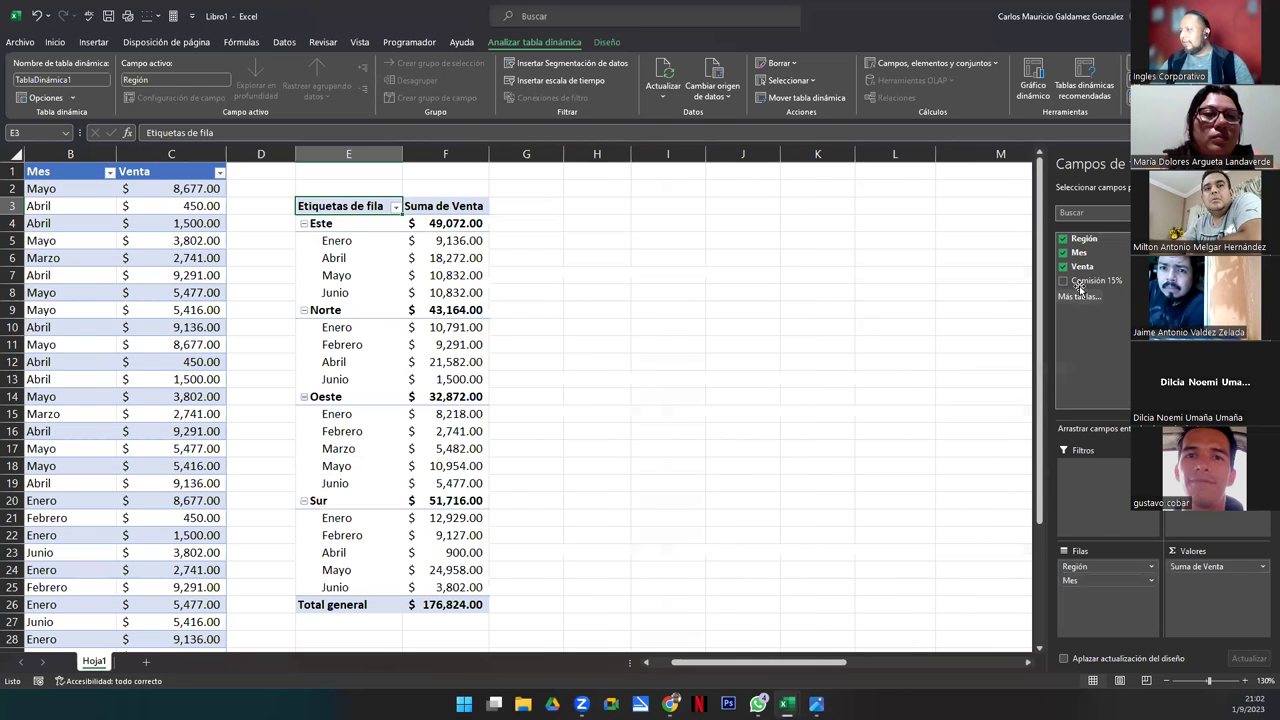
drag(1080, 283, 1015, 465)
click(645, 387)
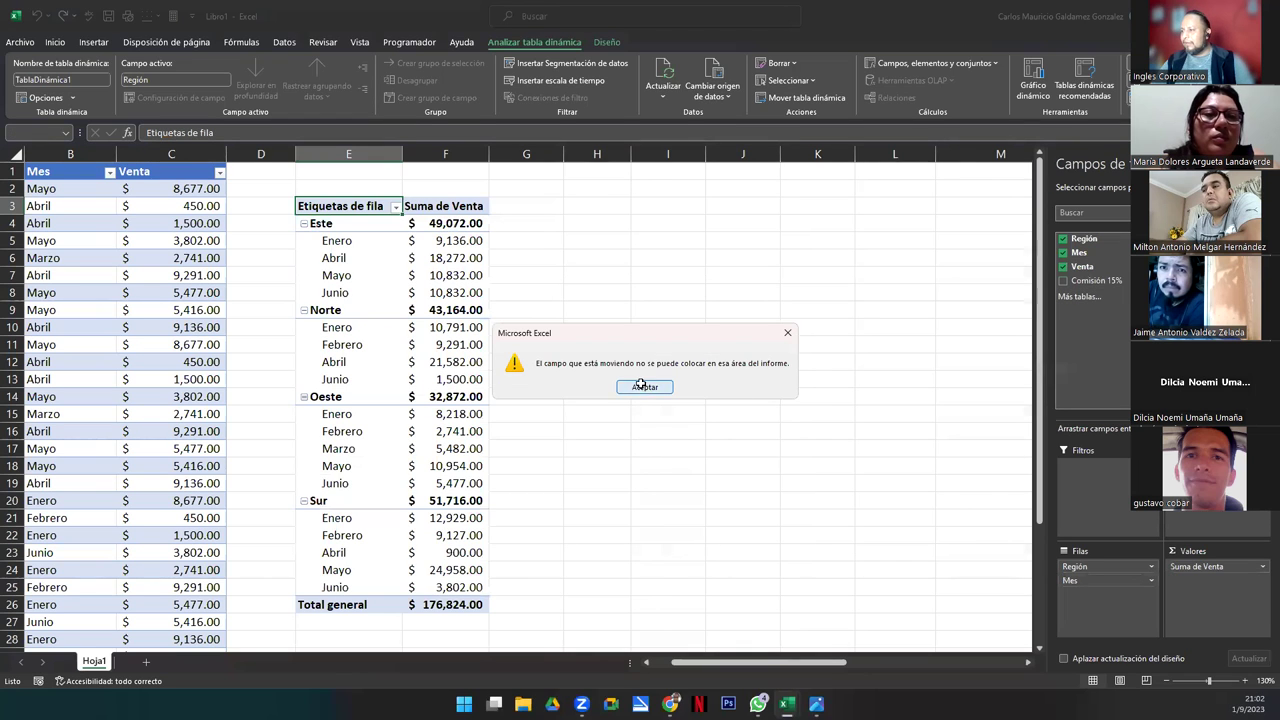
Add a calculated field named 15% with the formula =Venta*15% to the pivot table
click(456, 258)
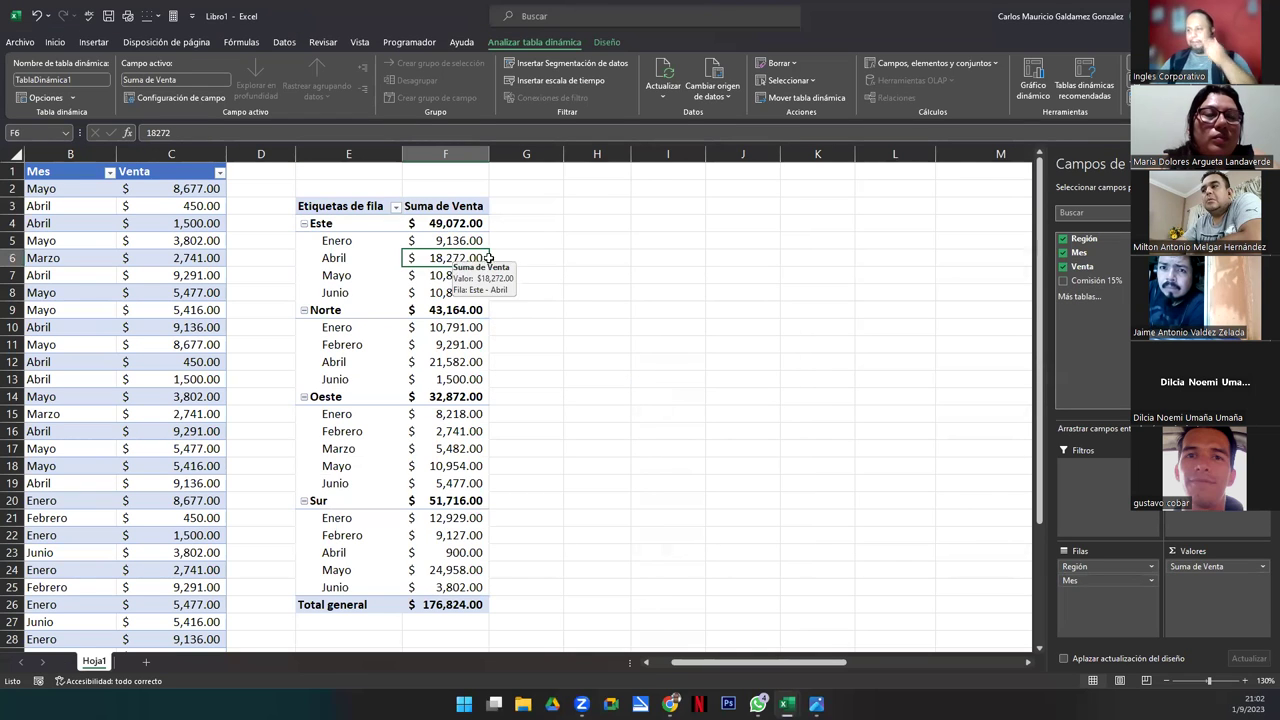
click(879, 64)
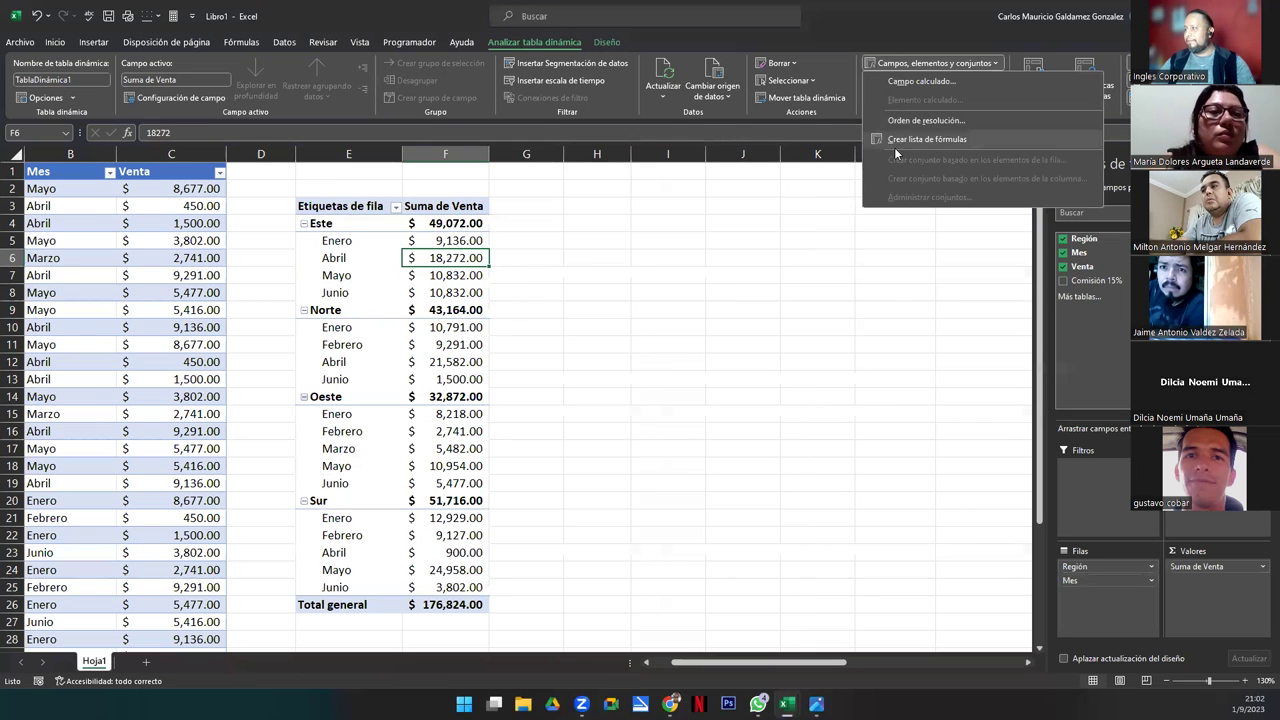
click(917, 78)
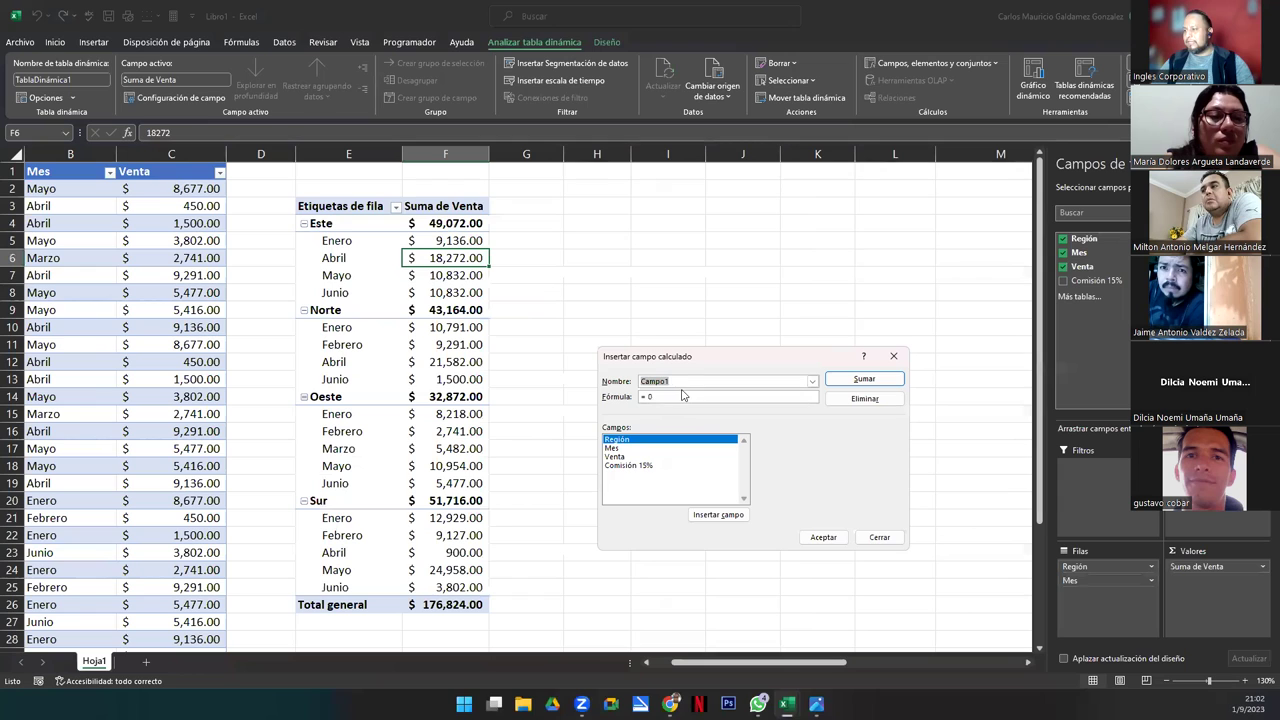
text(15)
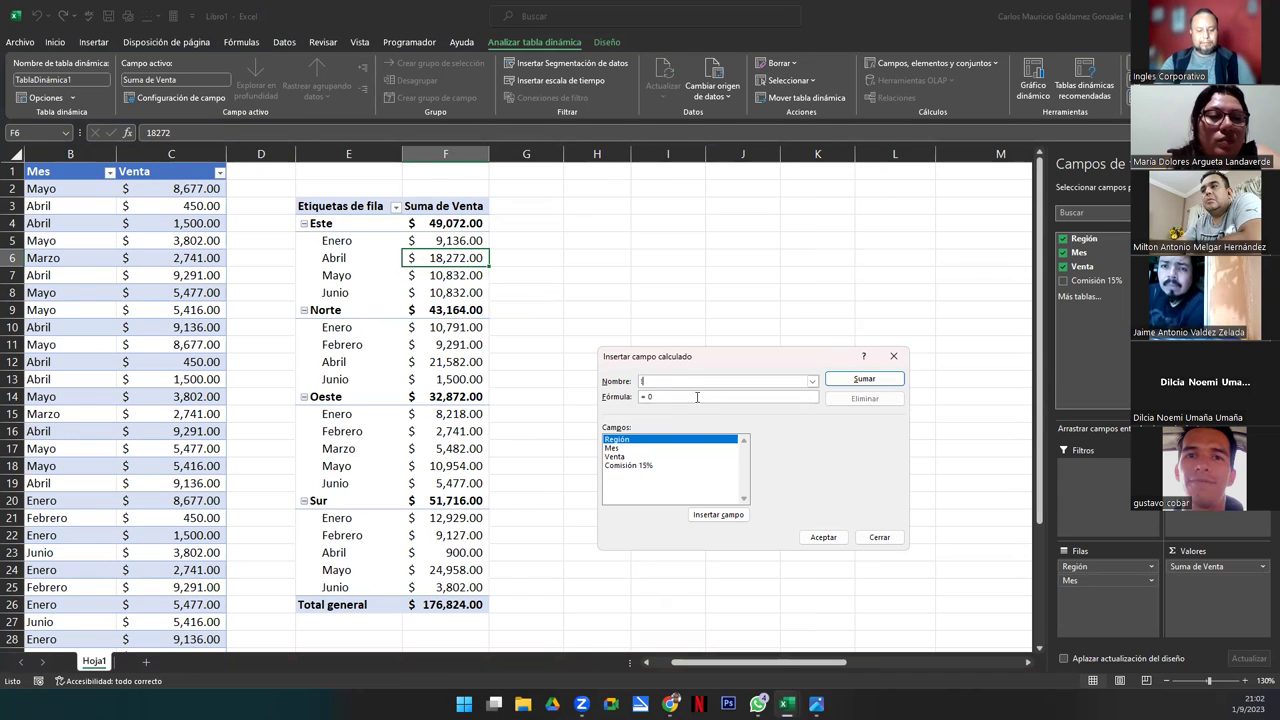
text(%)
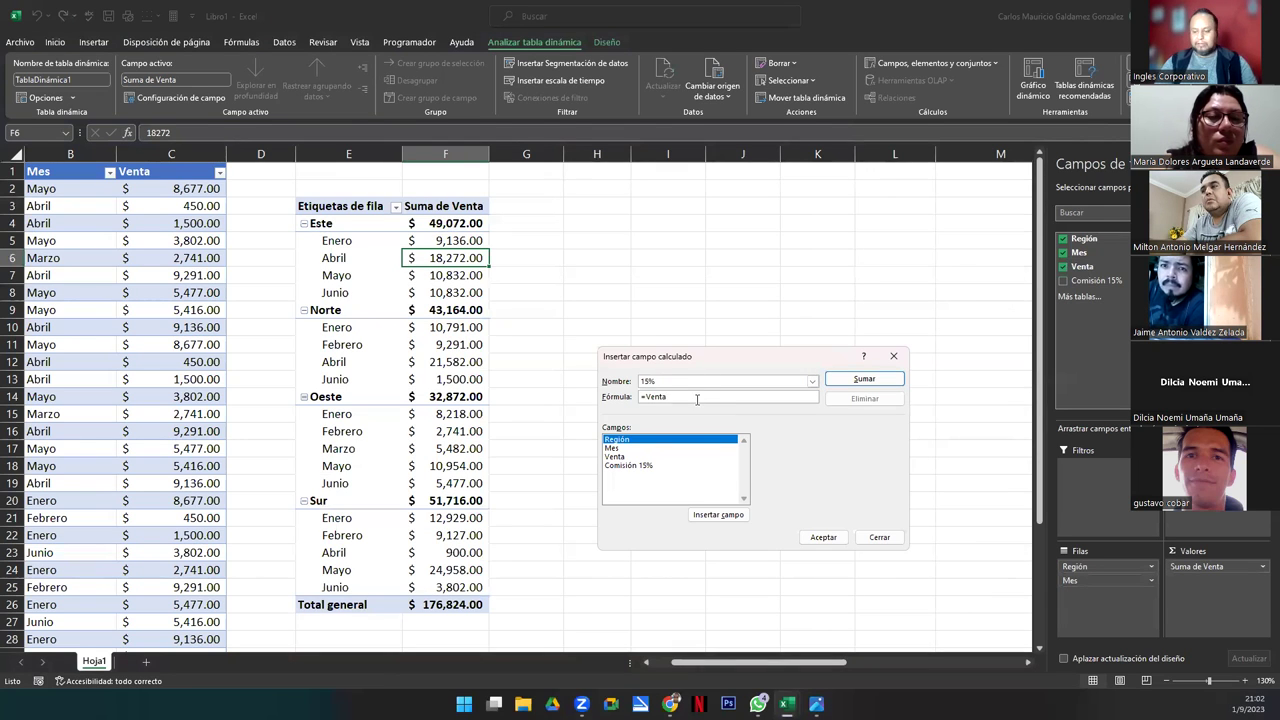
text(15)
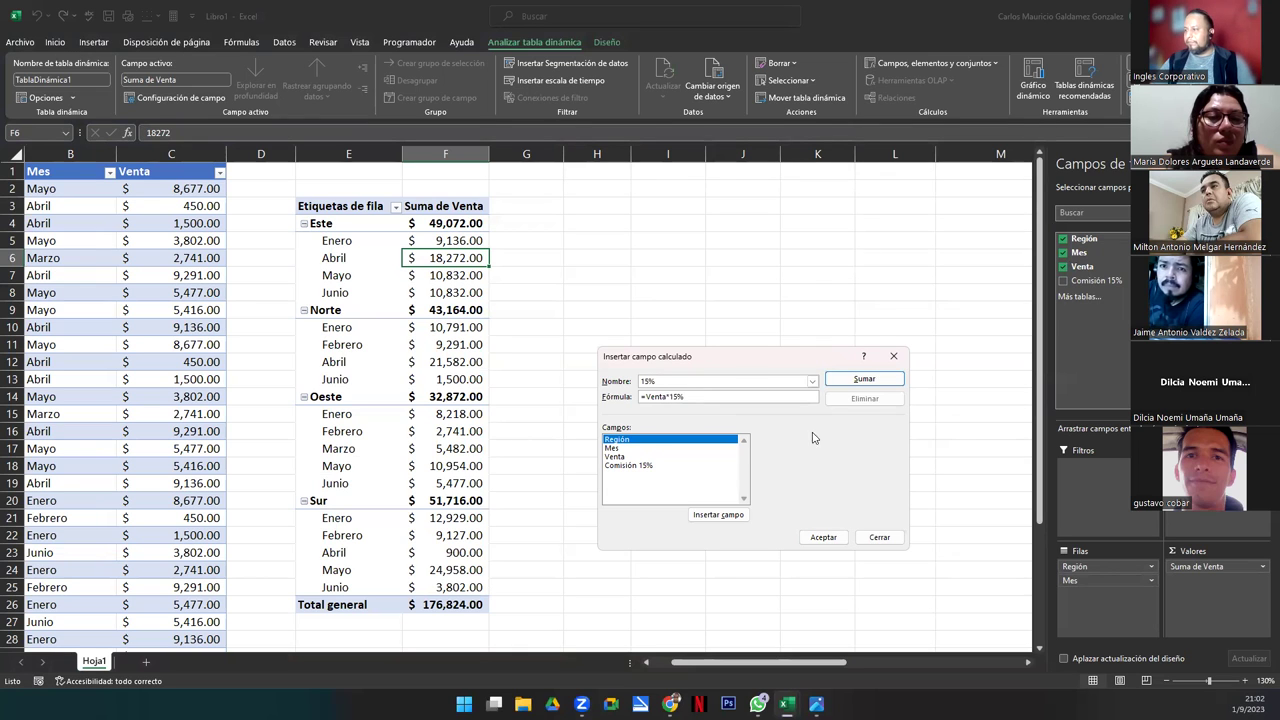
click(863, 379)
click(811, 540)
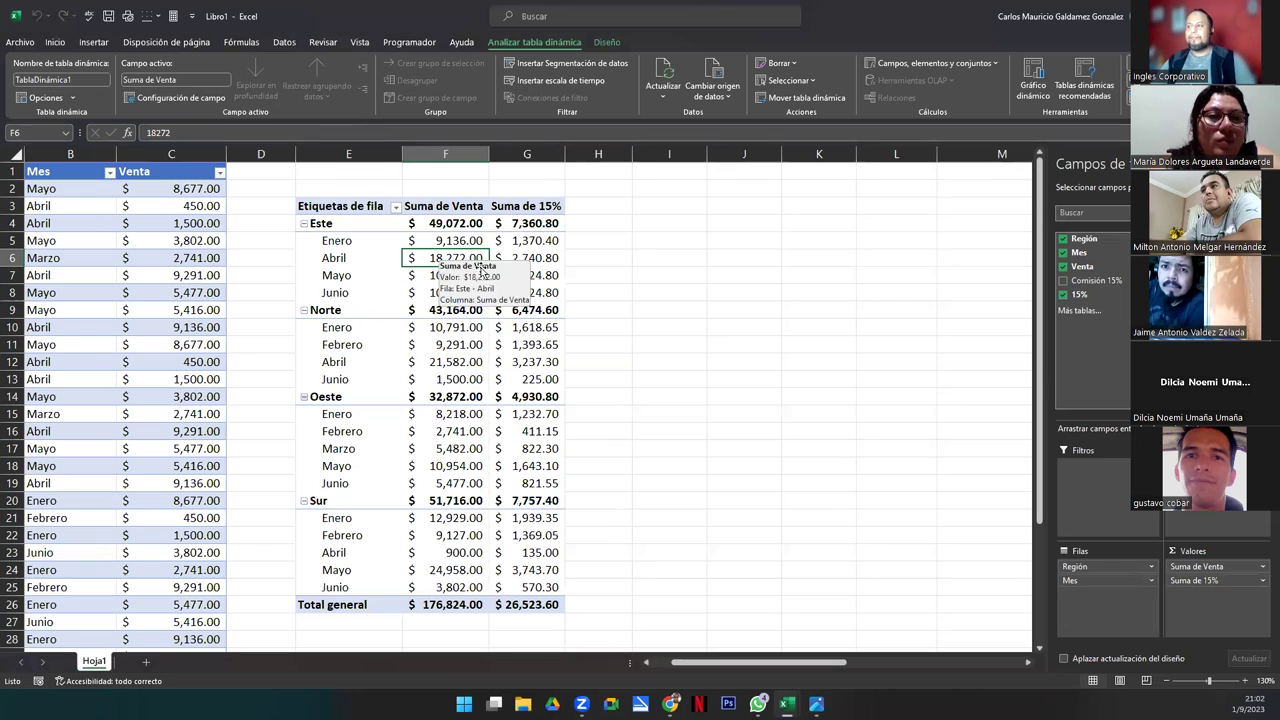
Check Este's Enero commission by entering a formula in I5 that multiplies its pivot table sales value by 15%
click(520, 244)
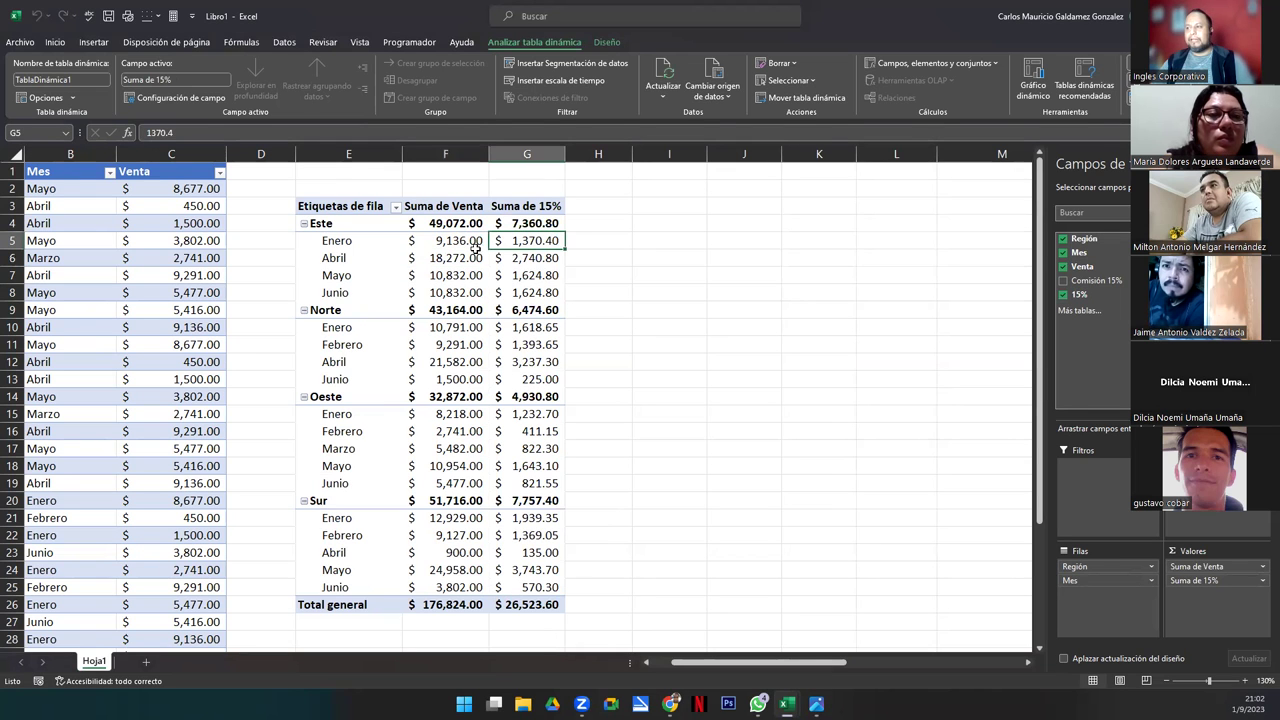
drag(470, 242, 510, 244)
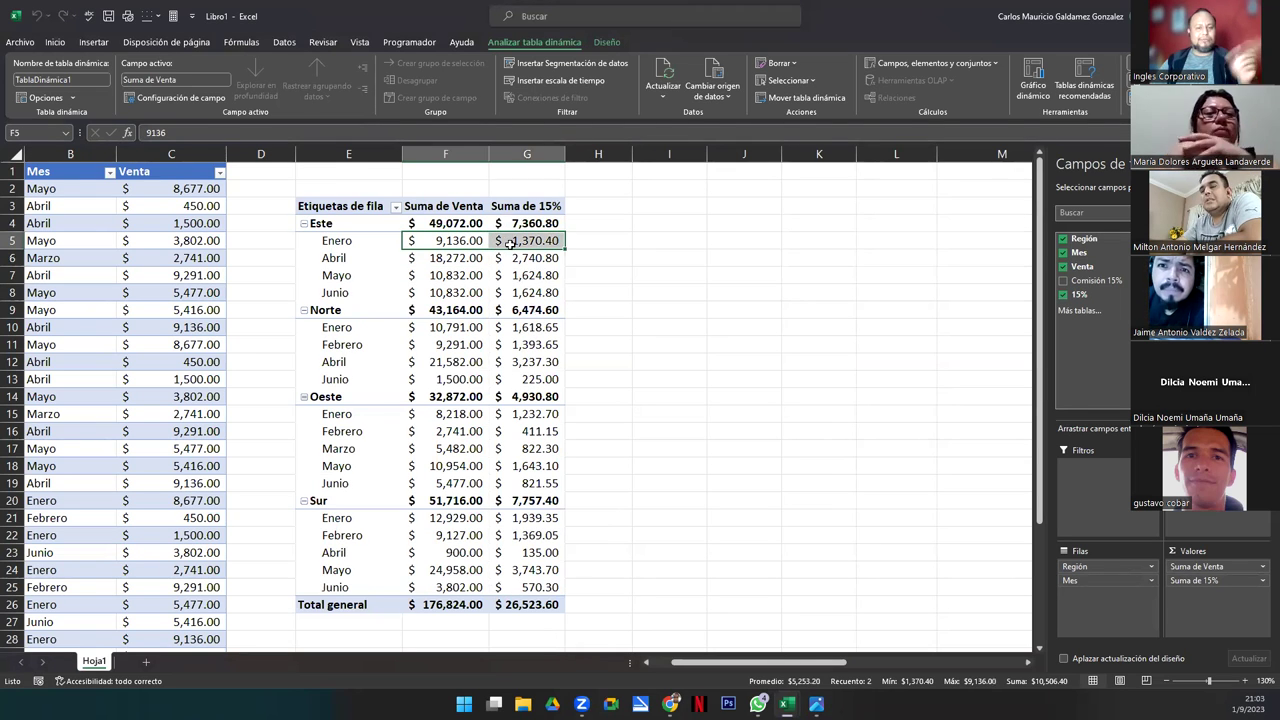
click(623, 235)
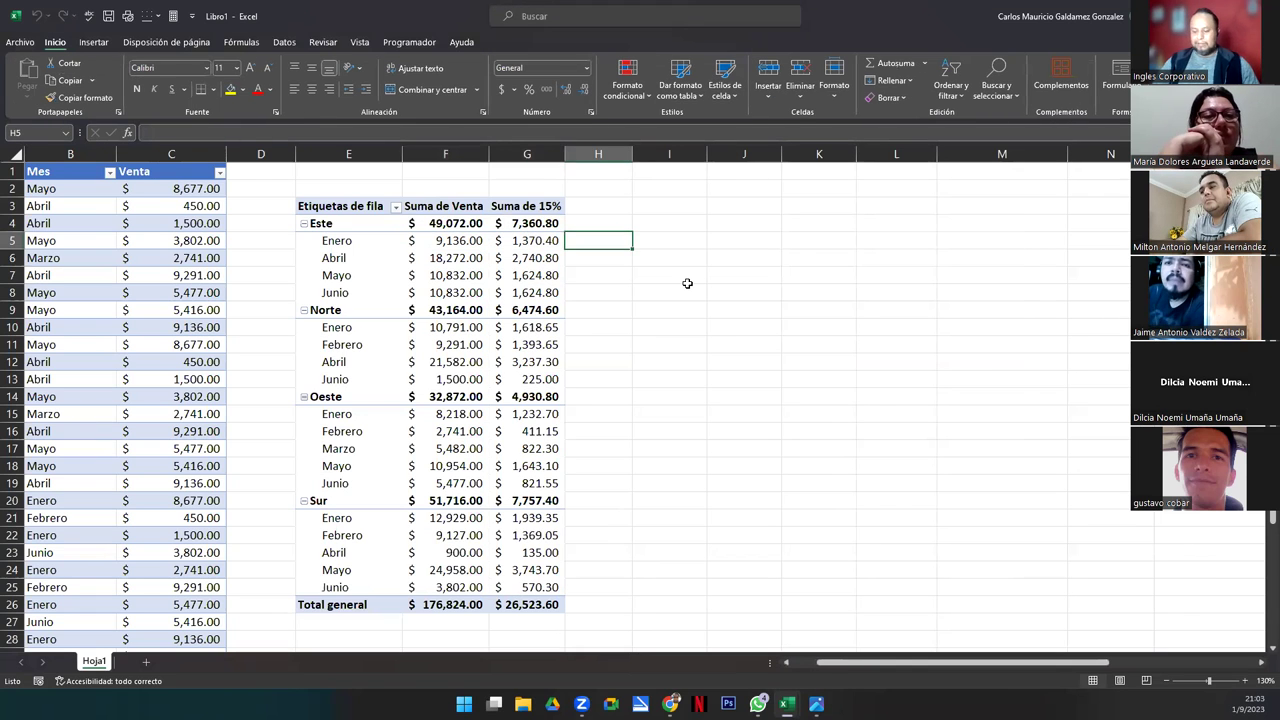
key(Right)
text(=)
key(Left)
key(Left)
key(Left)
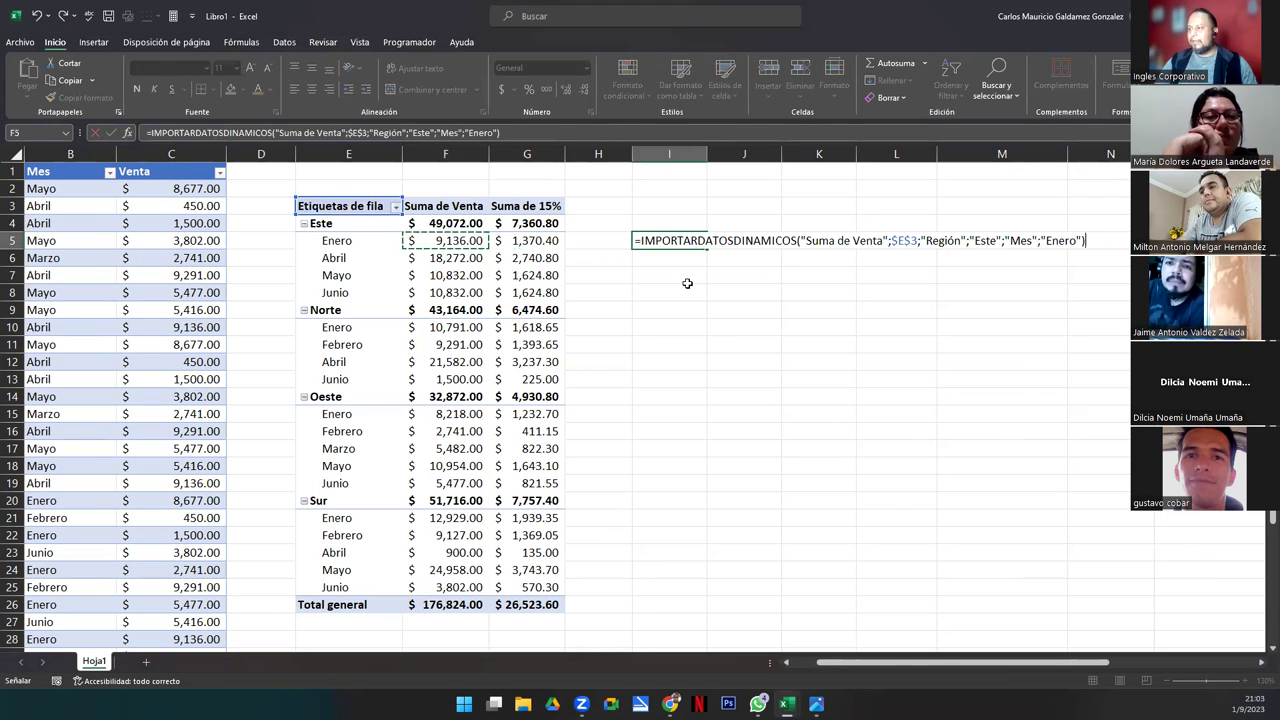
text(*15)
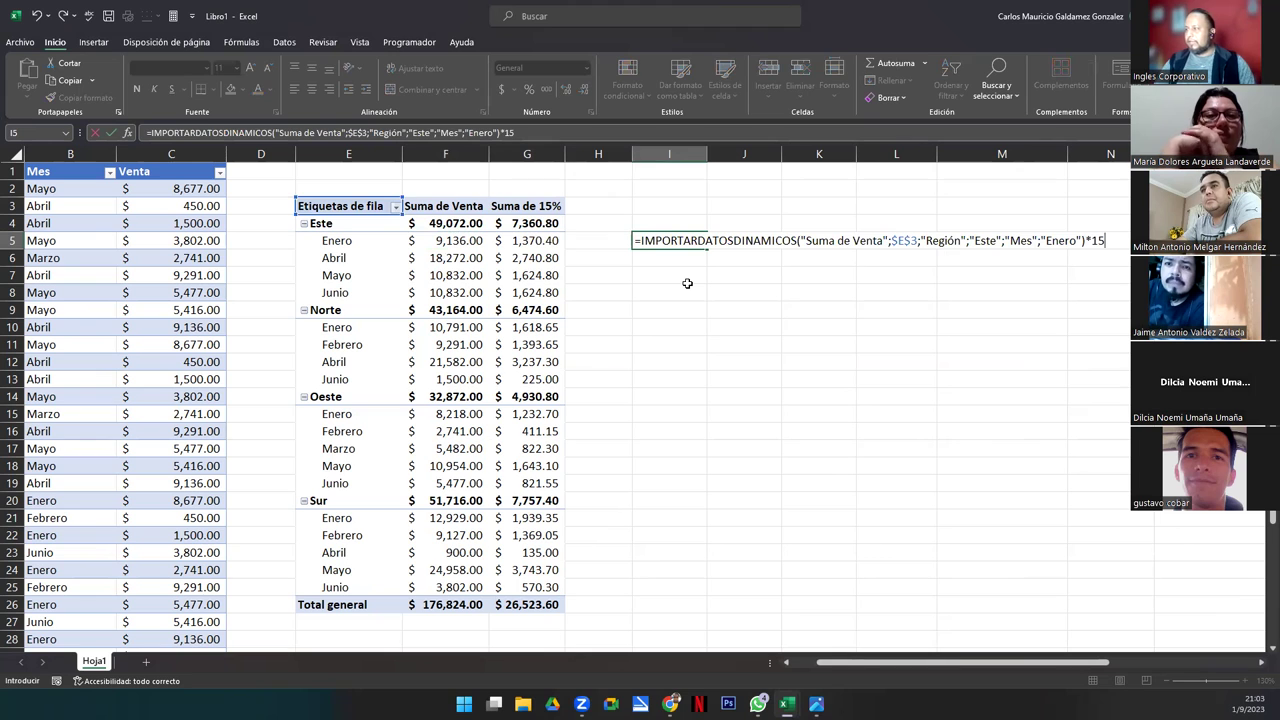
text(%)
key(ctrl+Return)
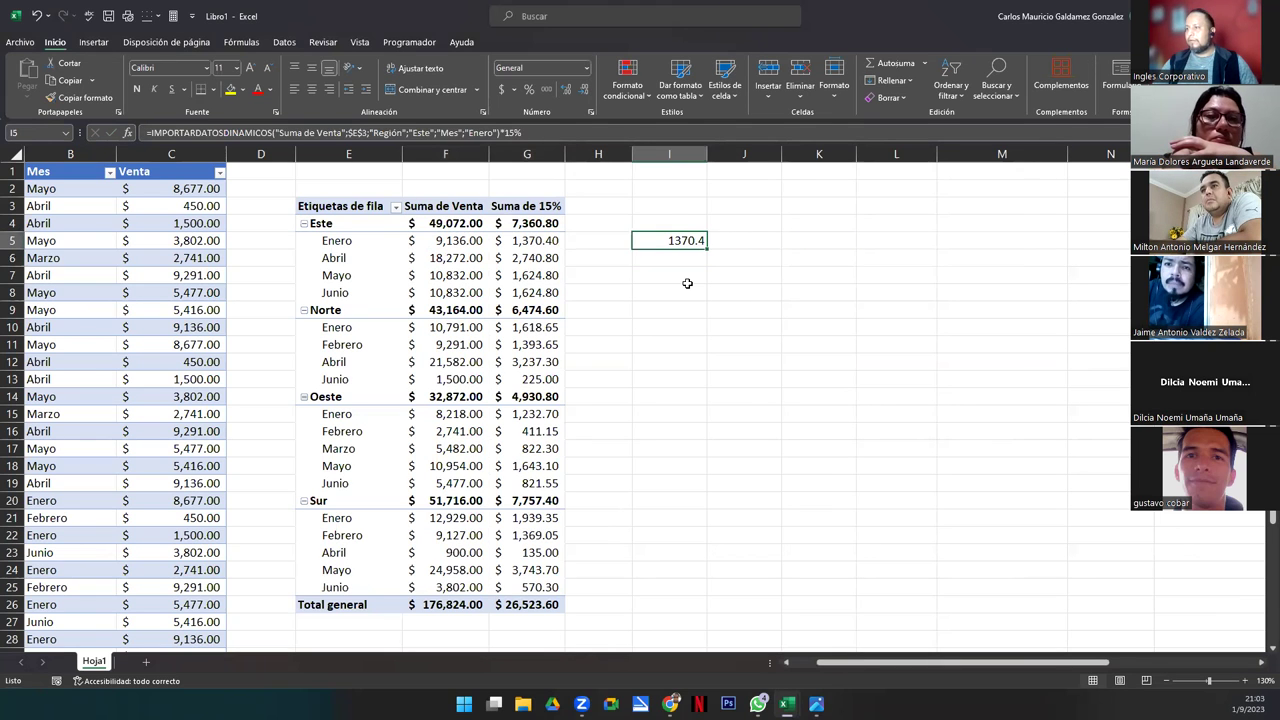
Compare Este's Enero 15% value with the check formula in I5, and delete that formula
click(524, 241)
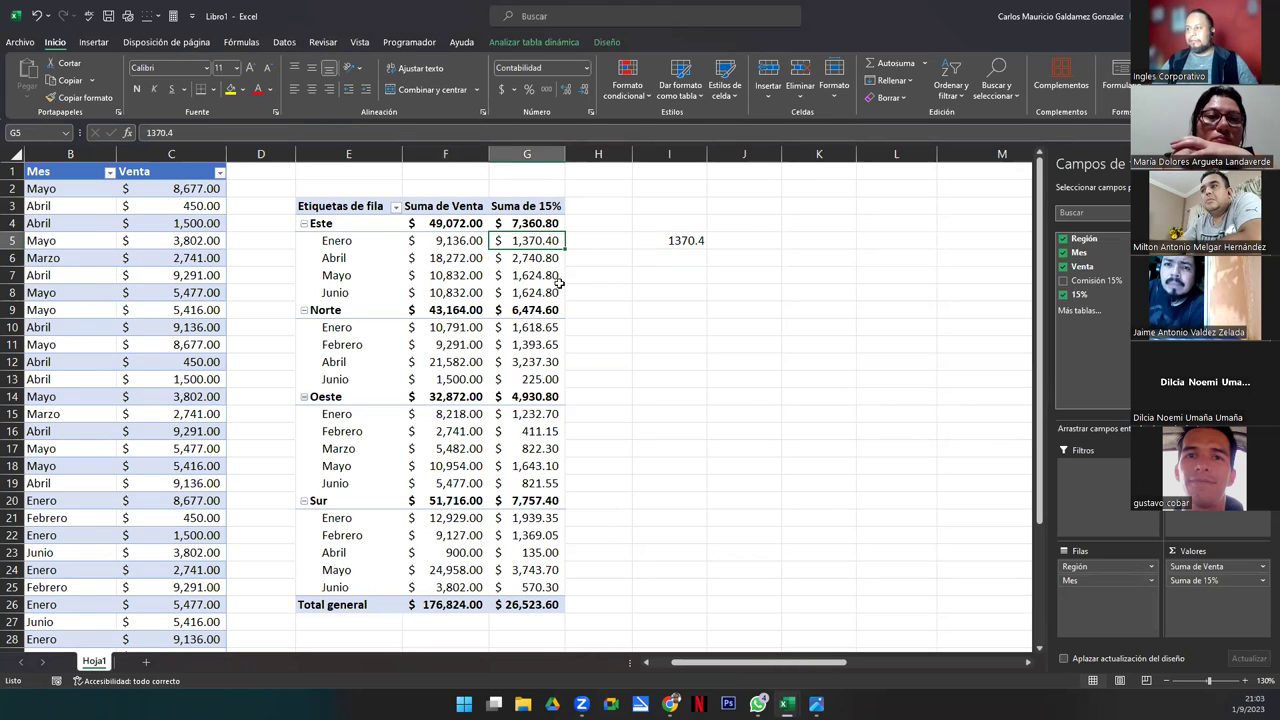
click(669, 241)
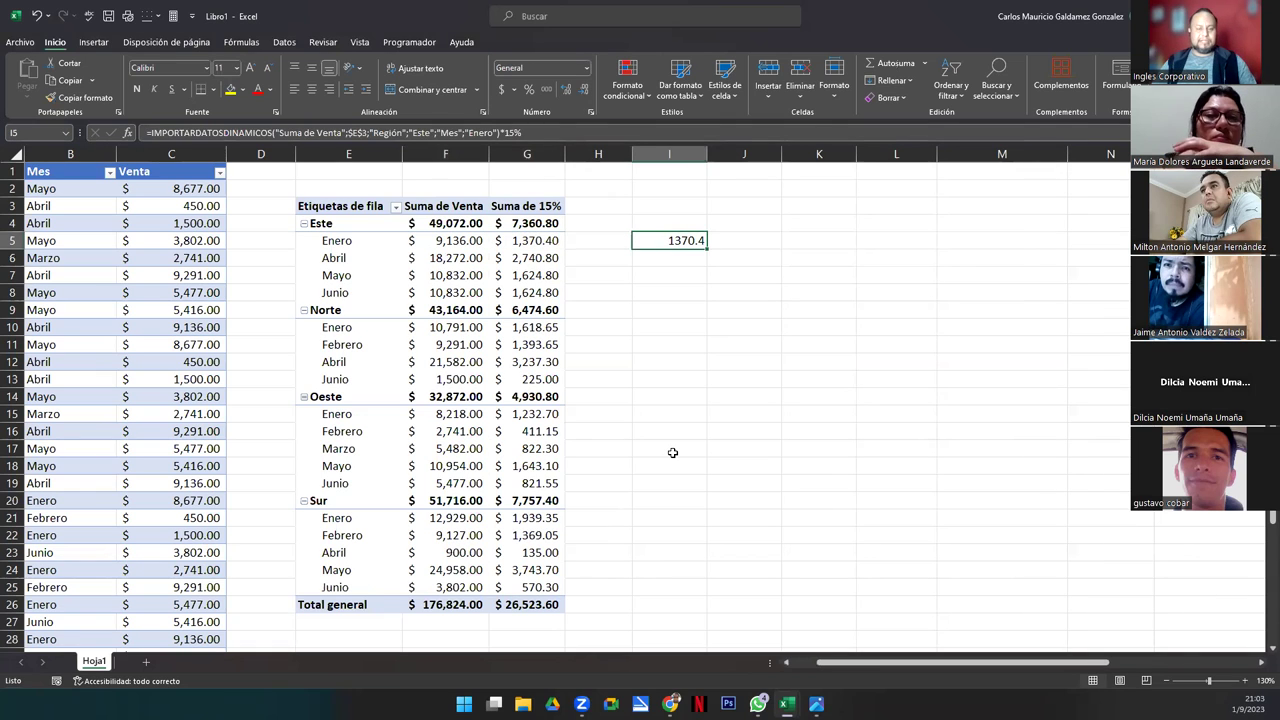
key(Delete)
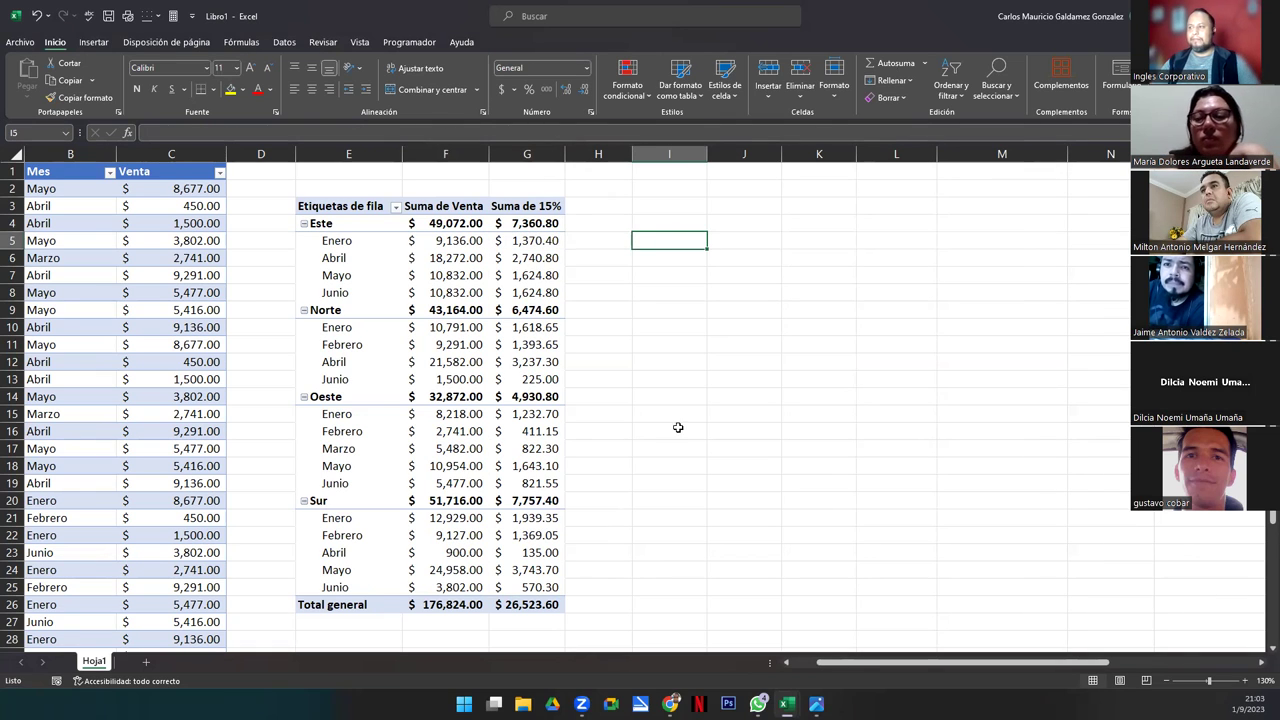
click(445, 356)
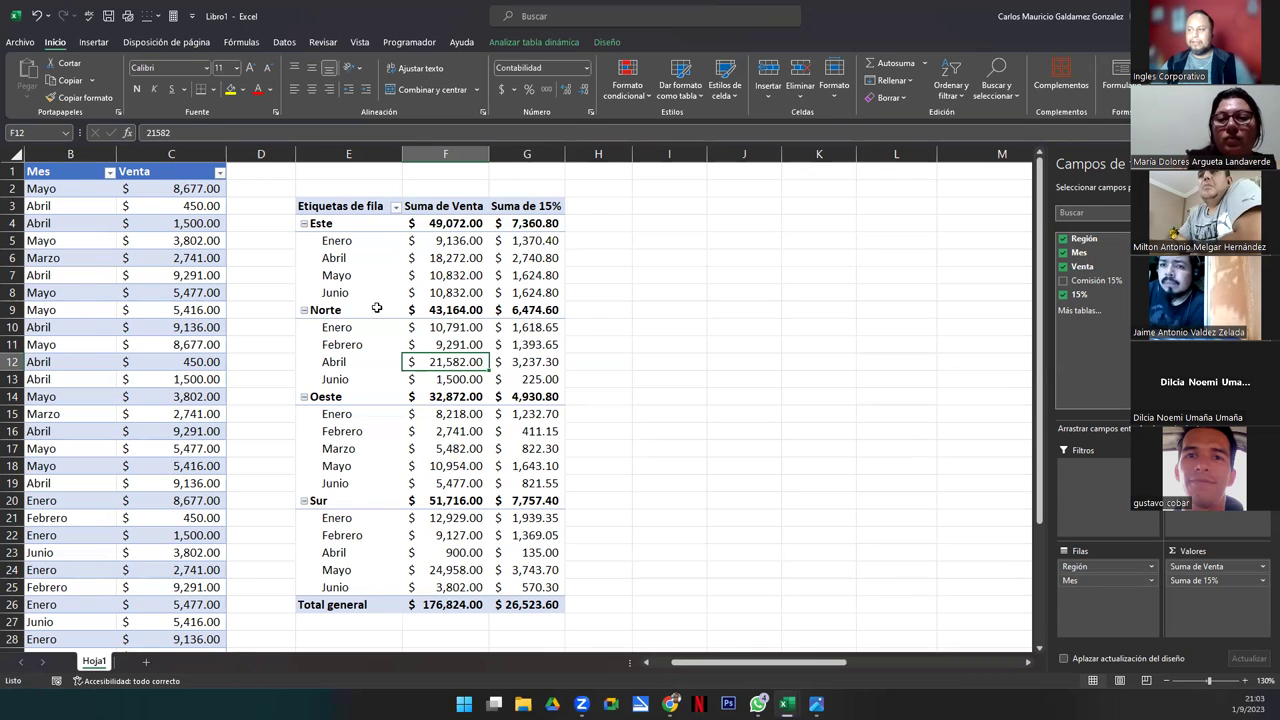
click(374, 327)
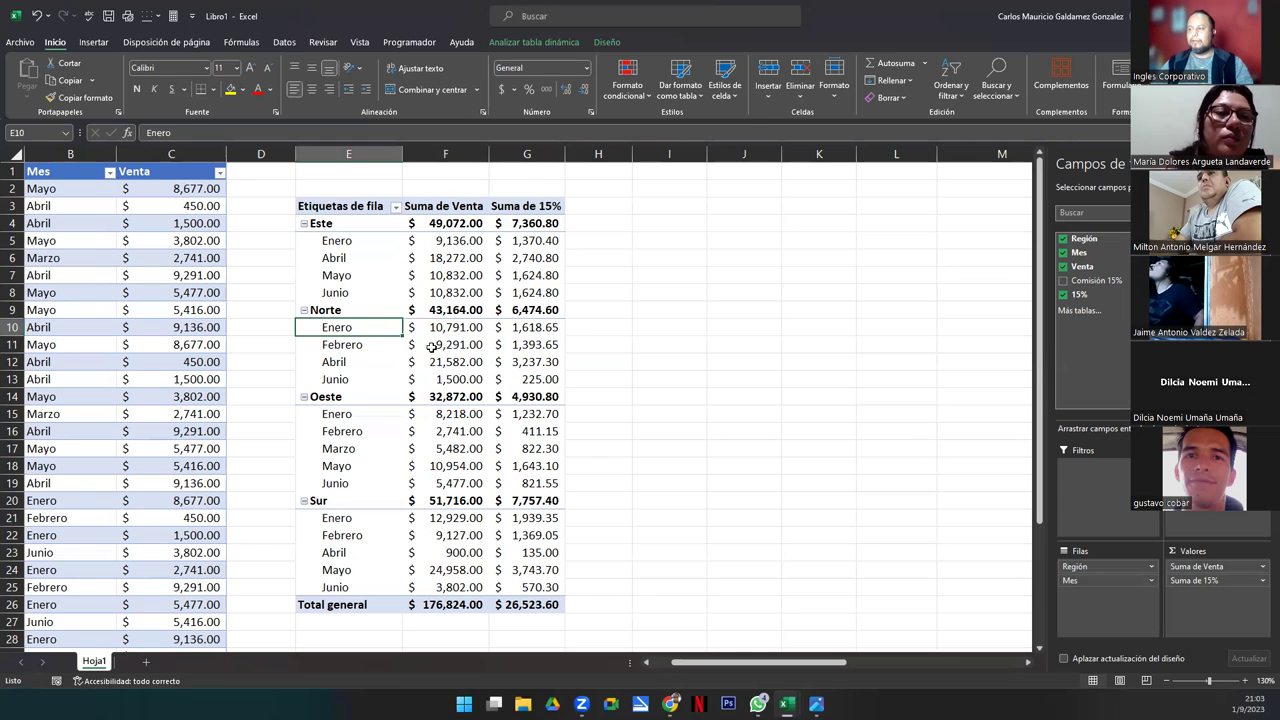
click(430, 346)
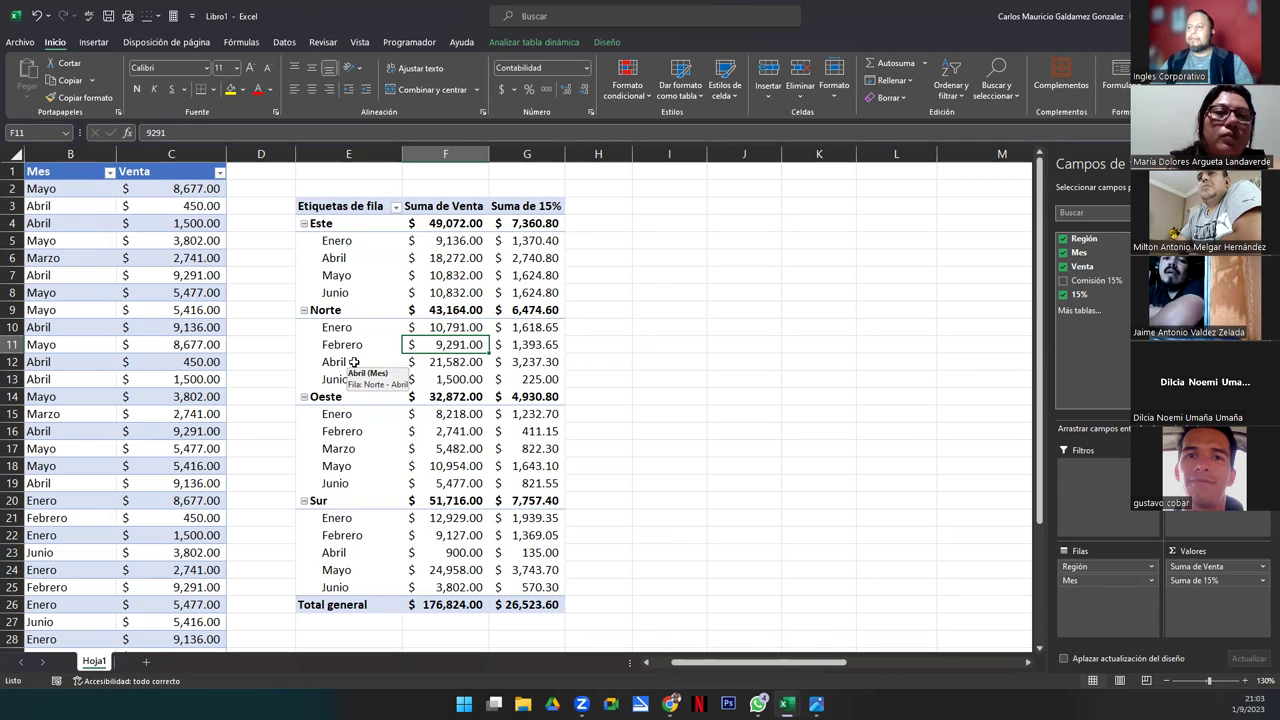
click(444, 276)
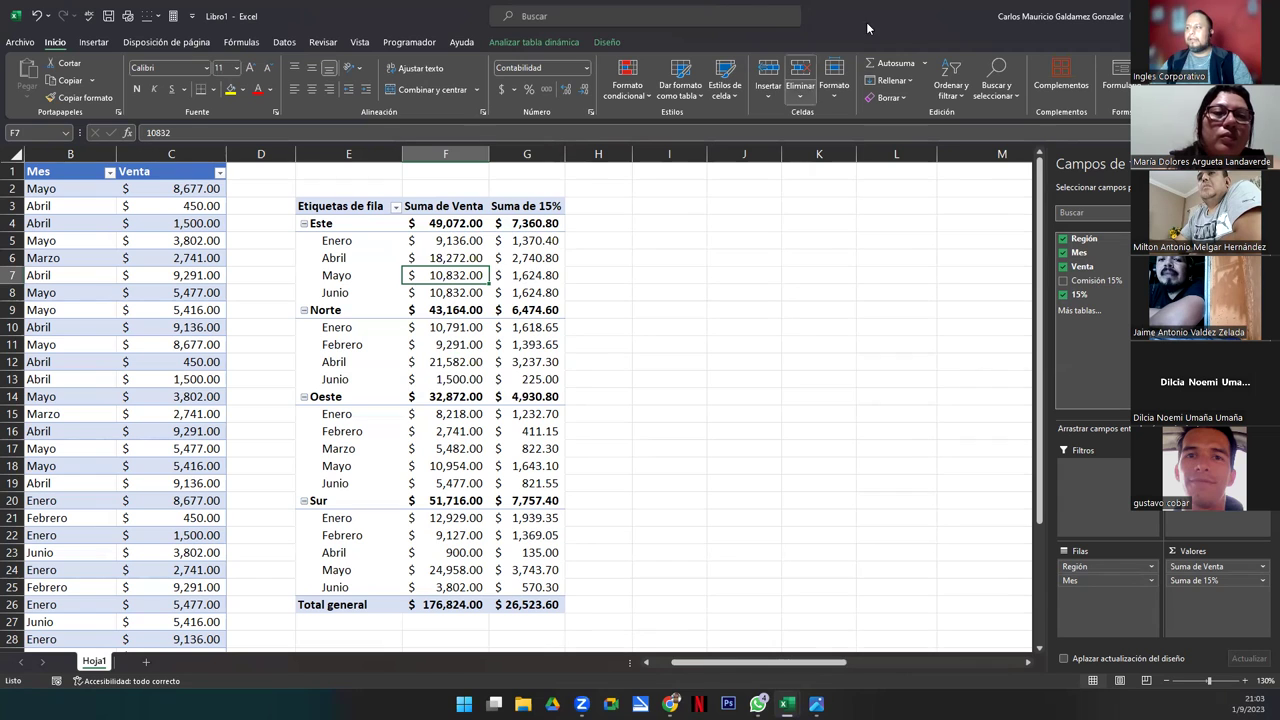
Check the solve order of the pivot table's calculated items, leaving it as it is
click(534, 42)
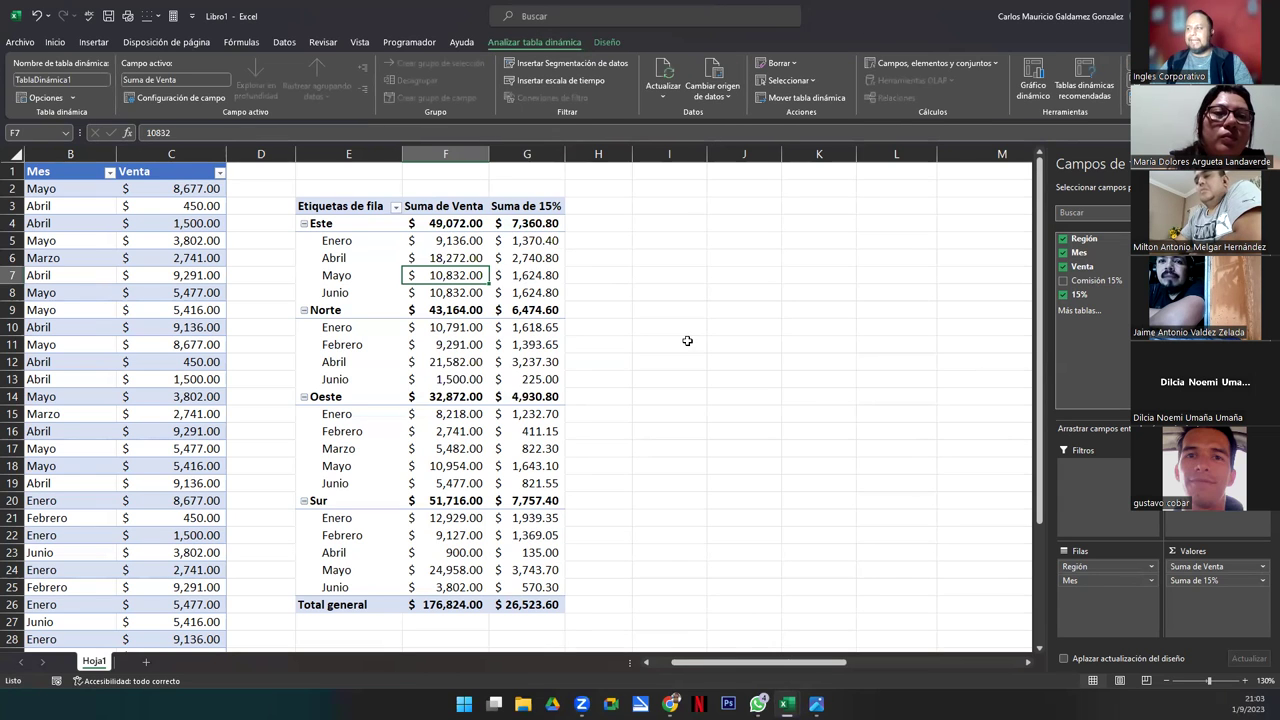
click(935, 63)
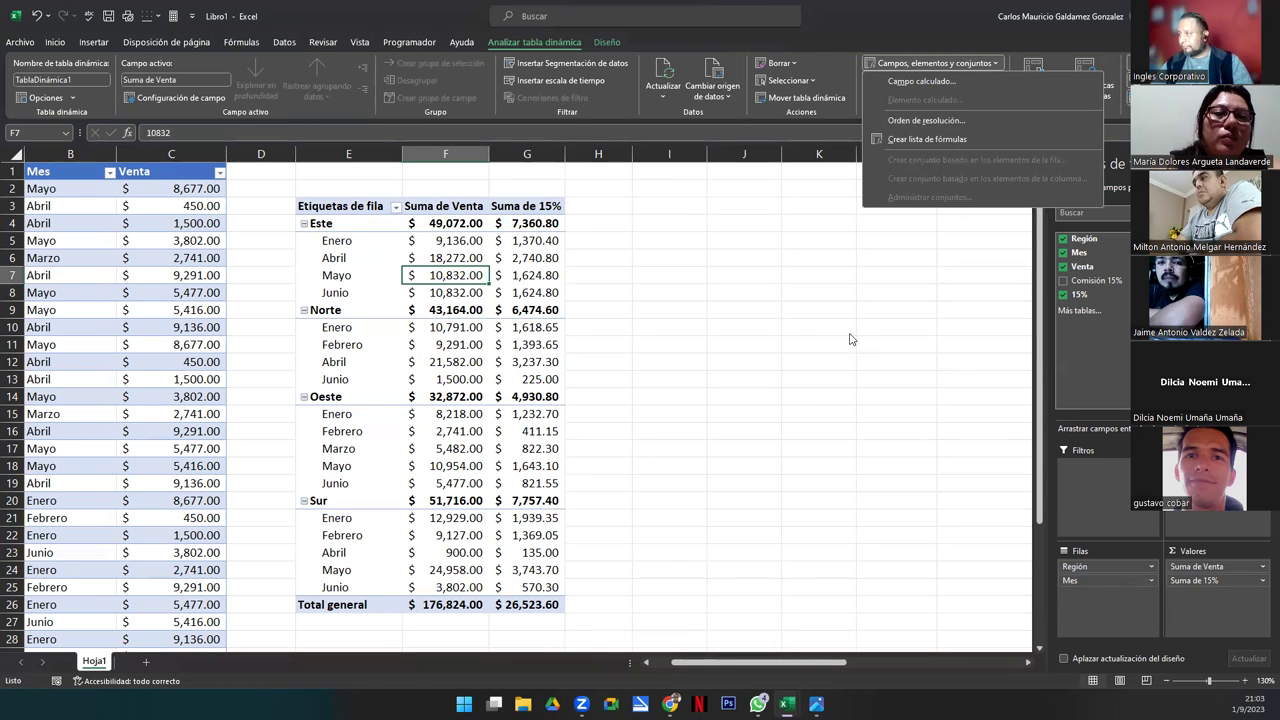
click(932, 121)
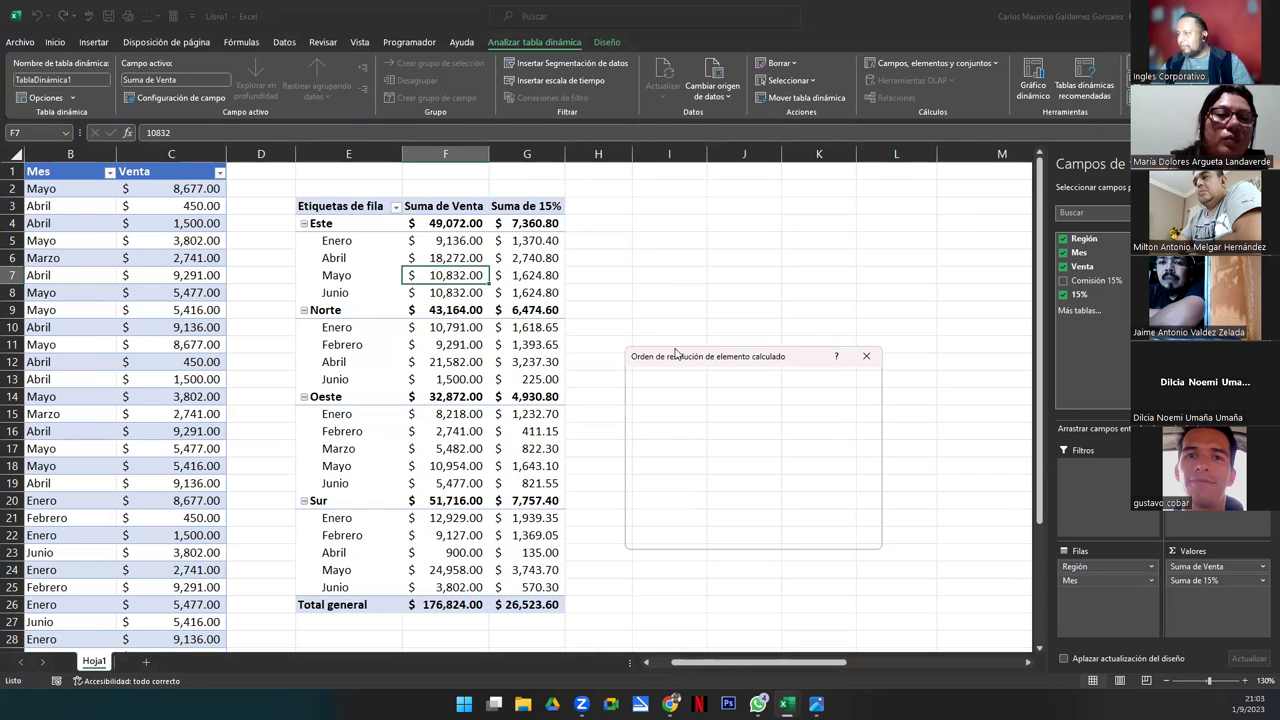
drag(750, 363, 748, 371)
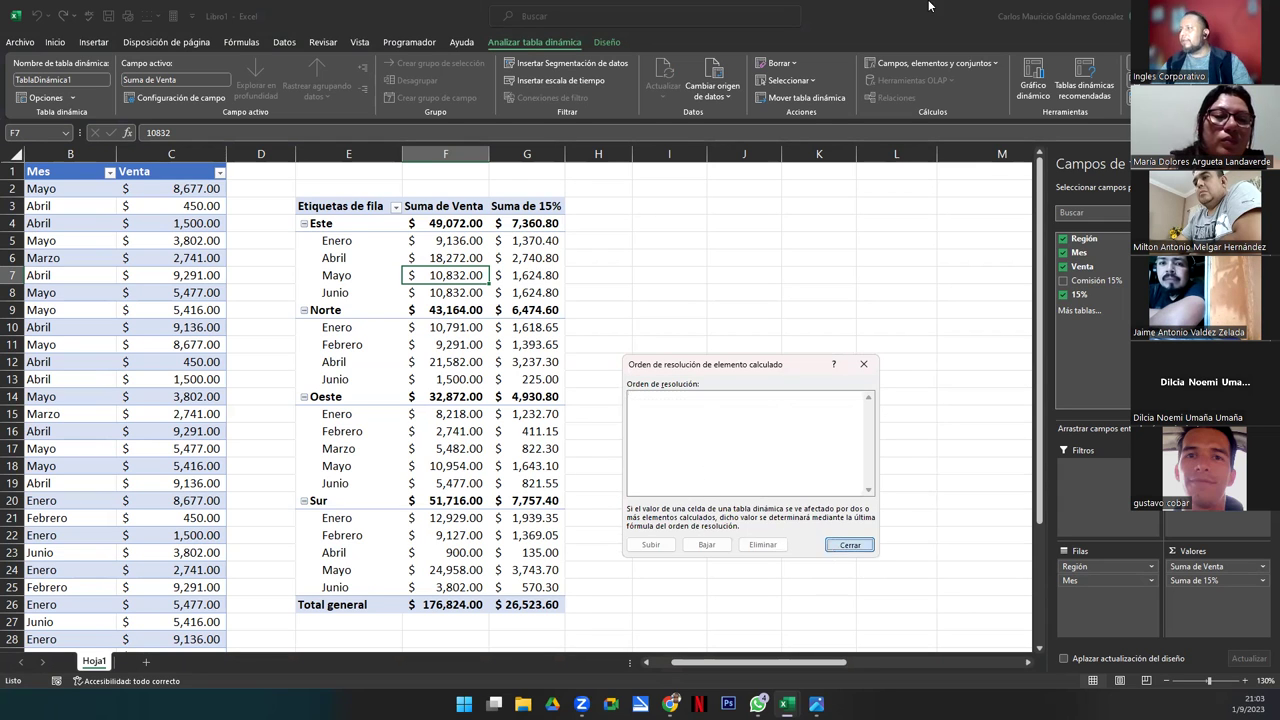
click(848, 545)
Add a calculated field with the default name and the formula =Venta*5% to the pivot table, and highlight its values
click(949, 66)
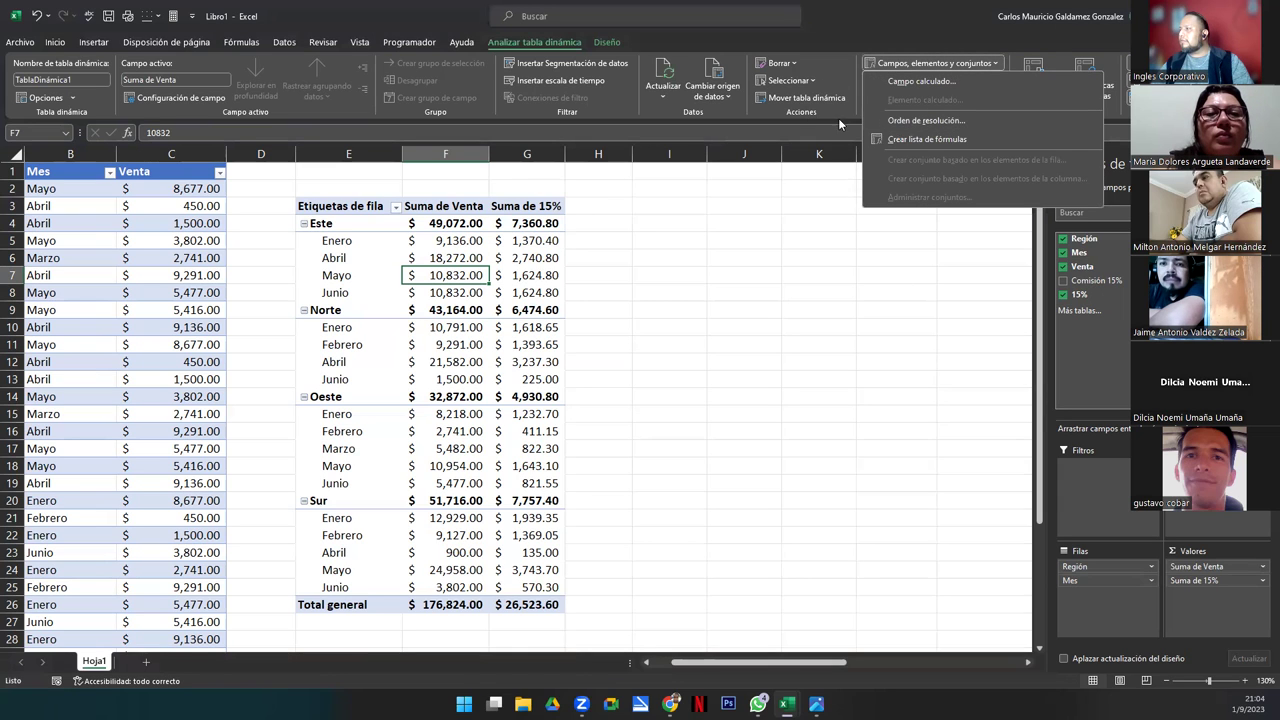
click(931, 83)
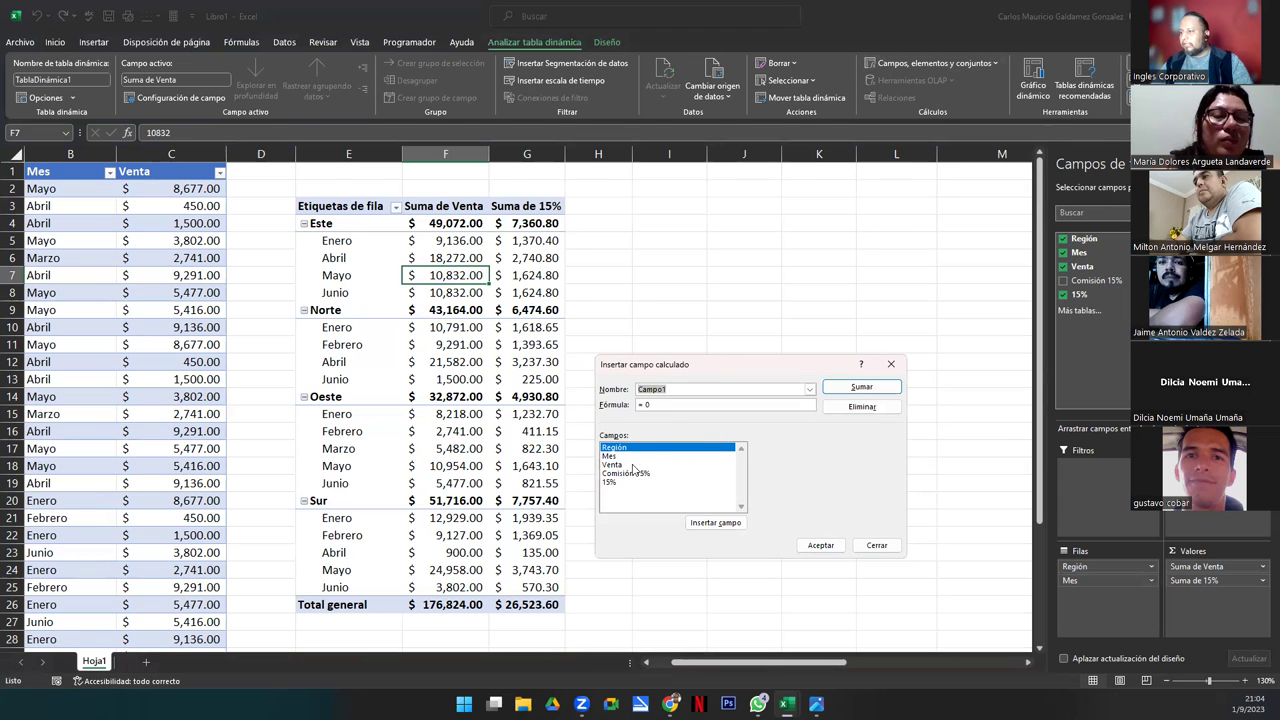
click(645, 404)
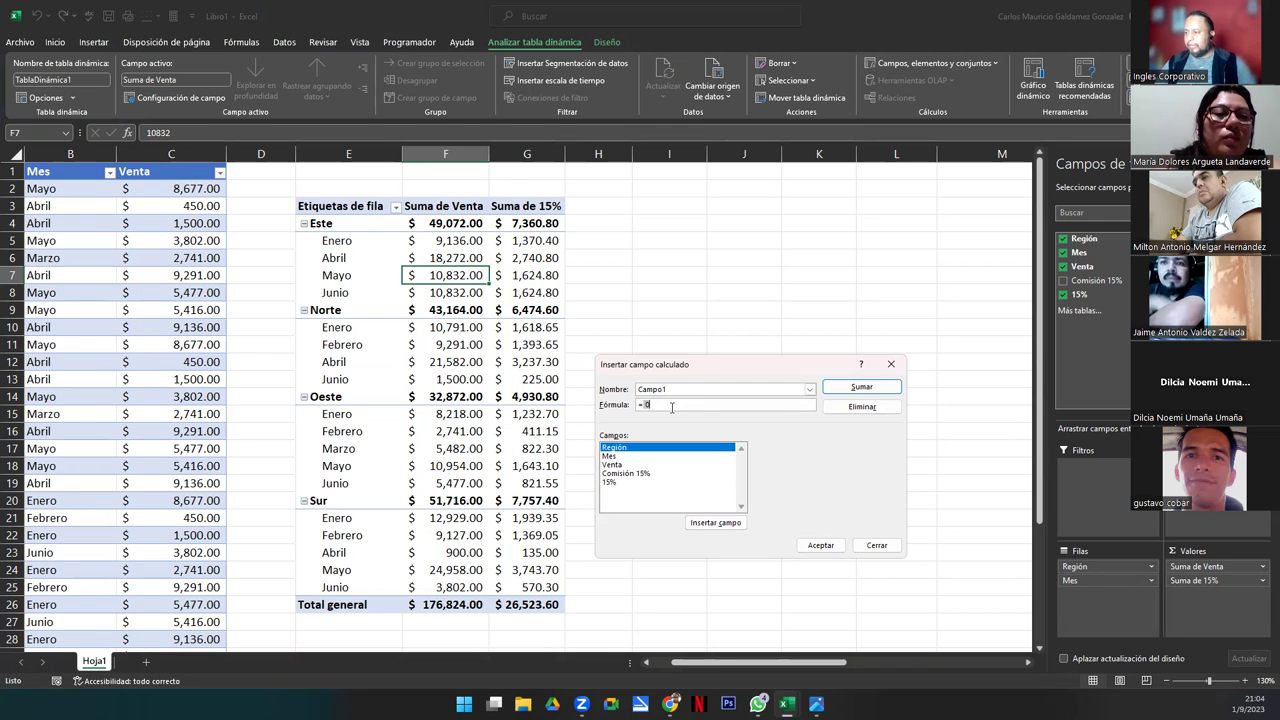
text(Venta*5%)
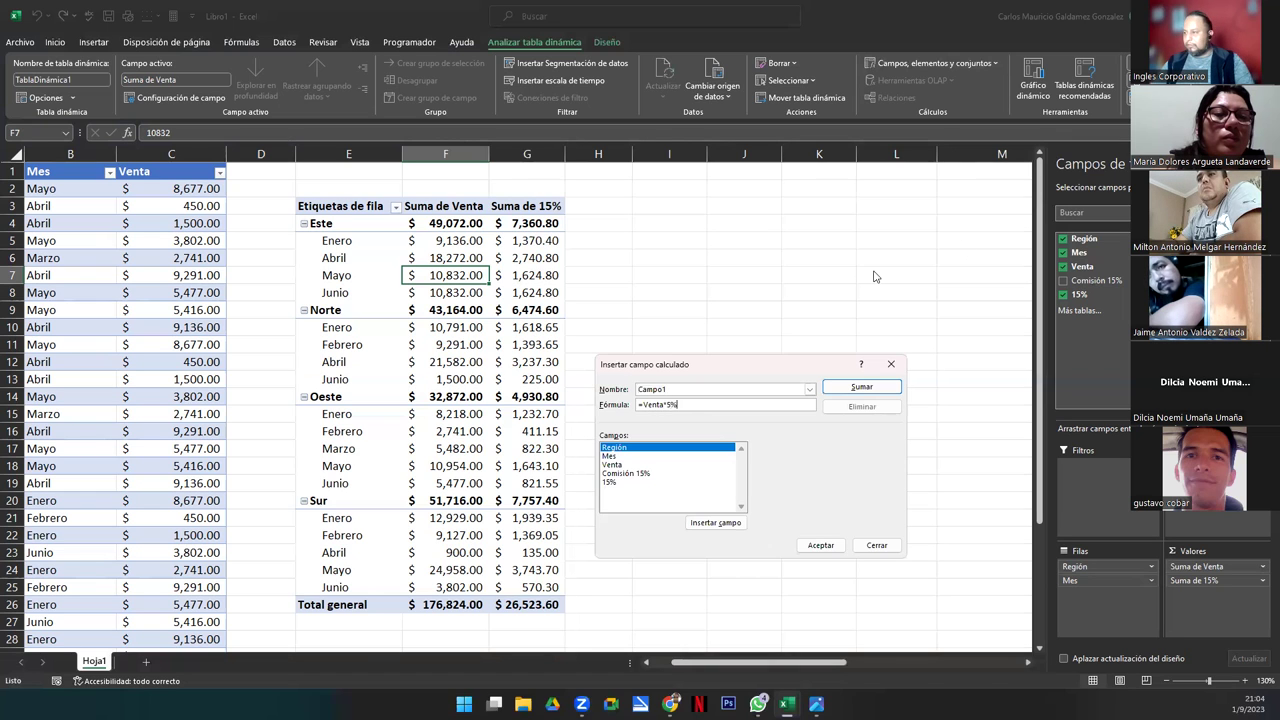
click(614, 465)
click(619, 457)
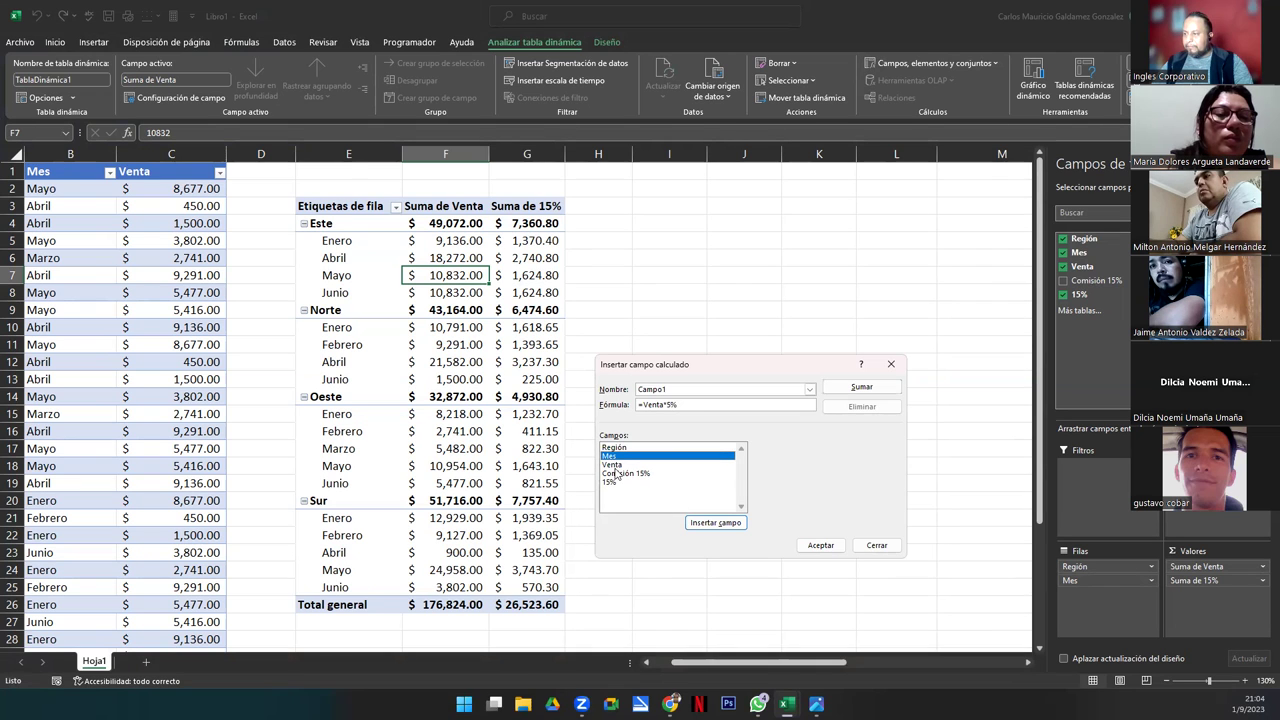
click(614, 465)
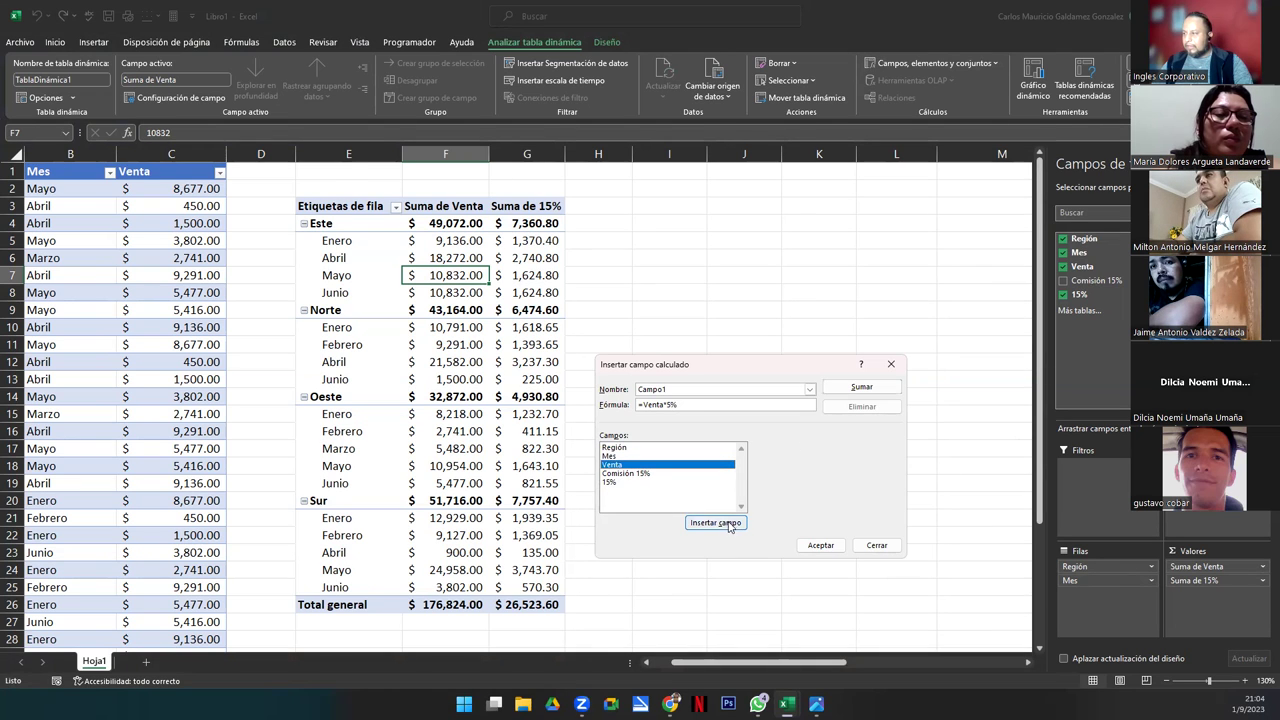
click(860, 387)
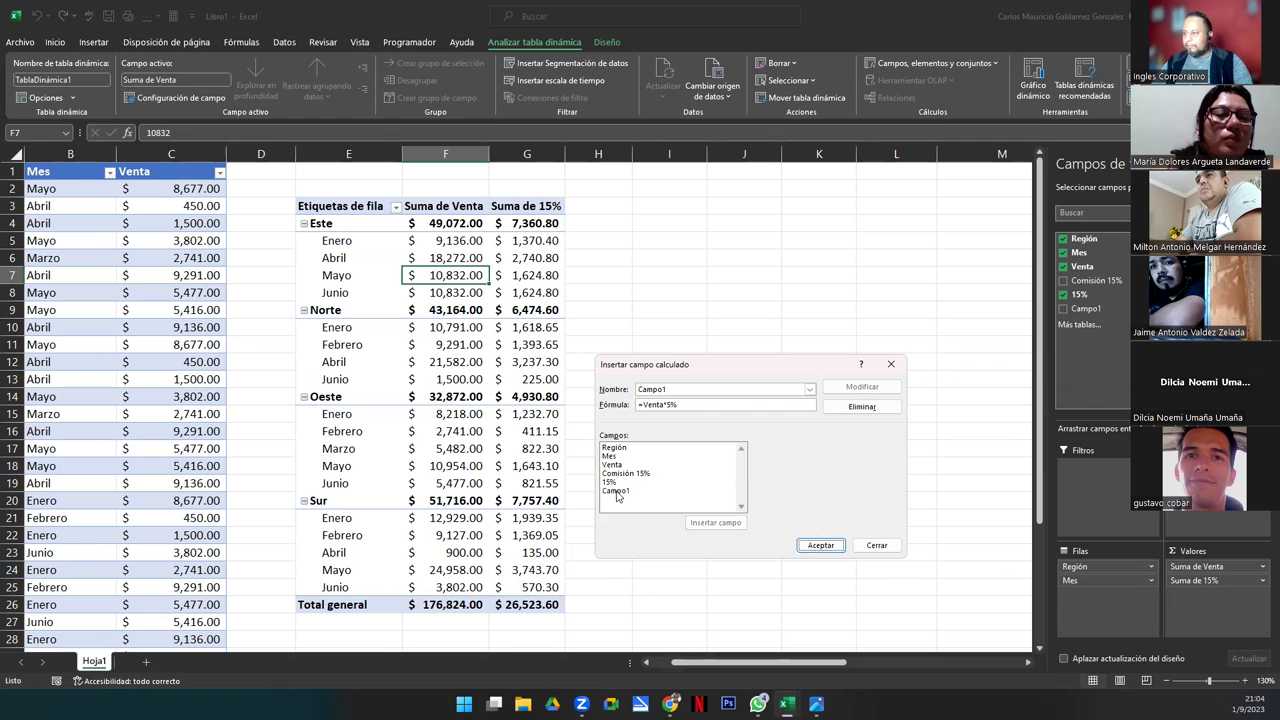
click(820, 545)
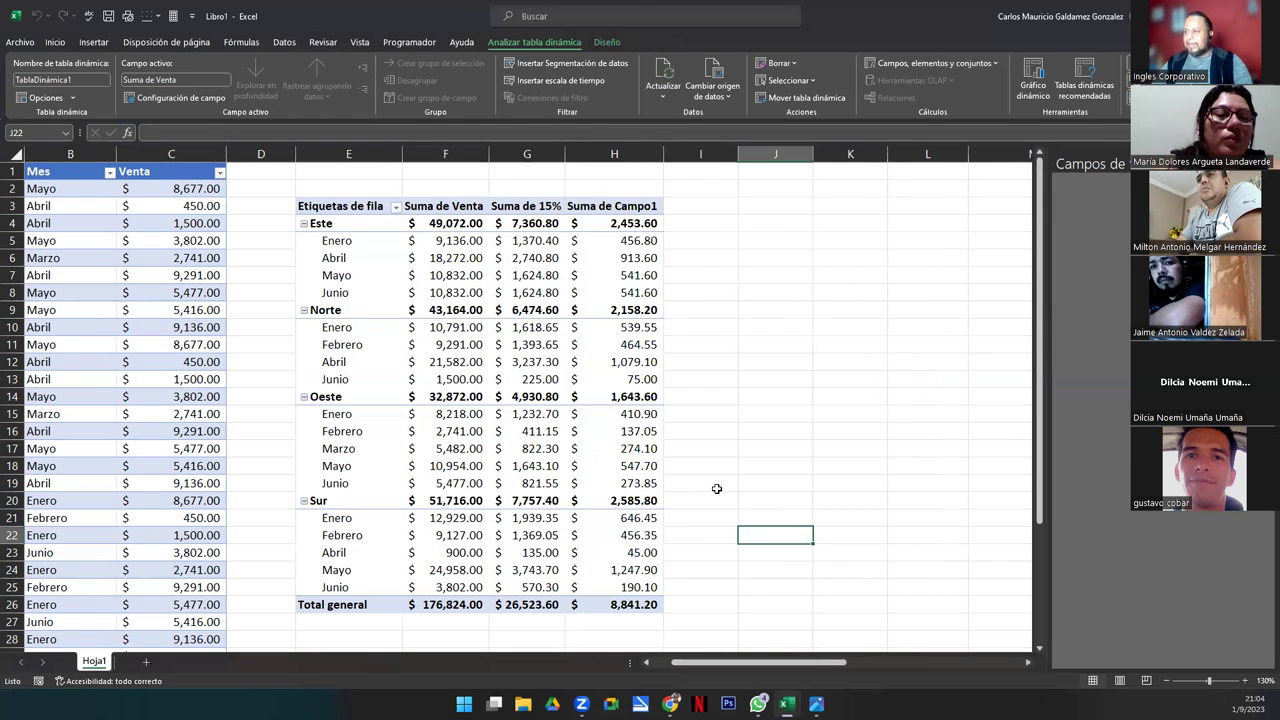
drag(612, 223, 612, 604)
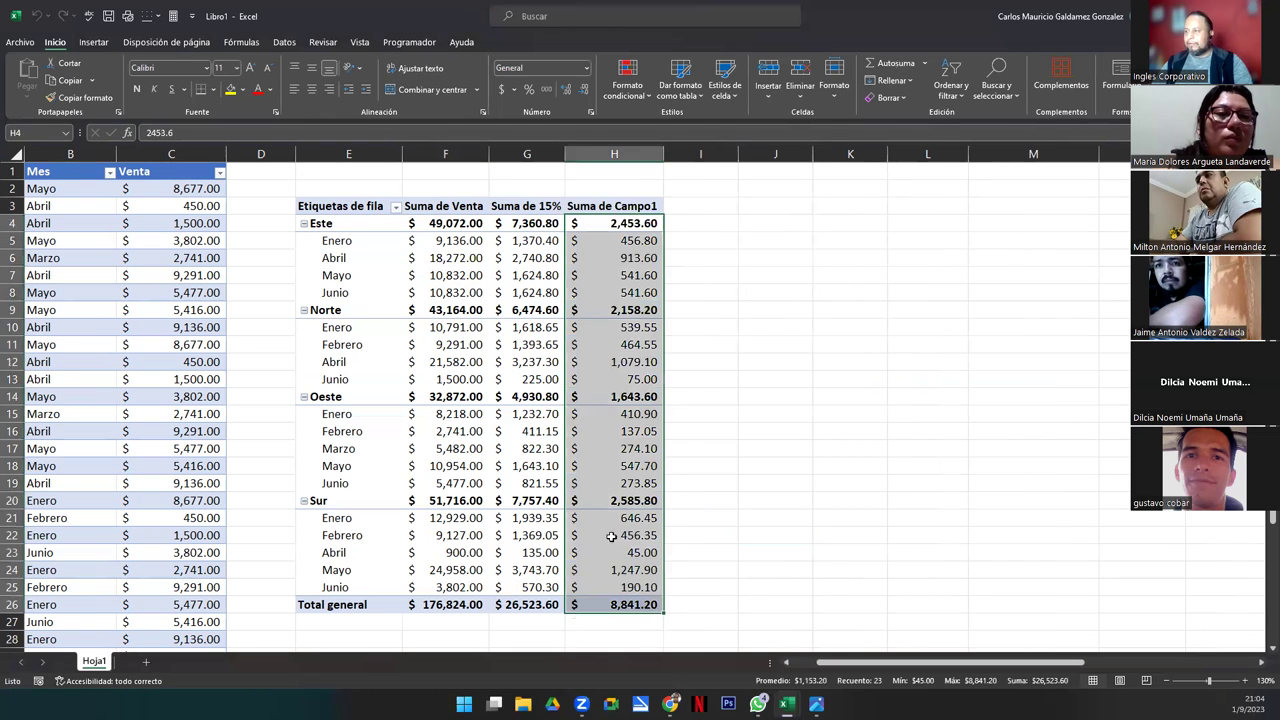
Add another calculated field with the default name and the formula =Venta*18% to the pivot table
click(611, 536)
click(933, 63)
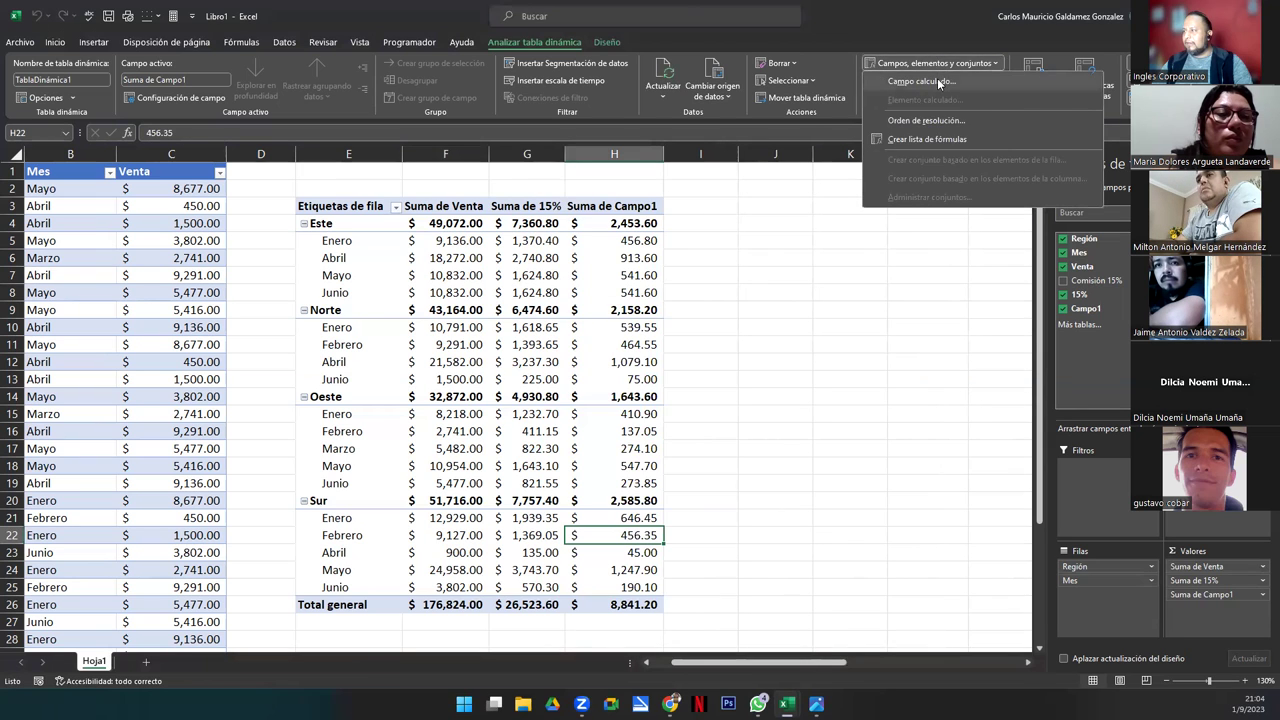
click(938, 83)
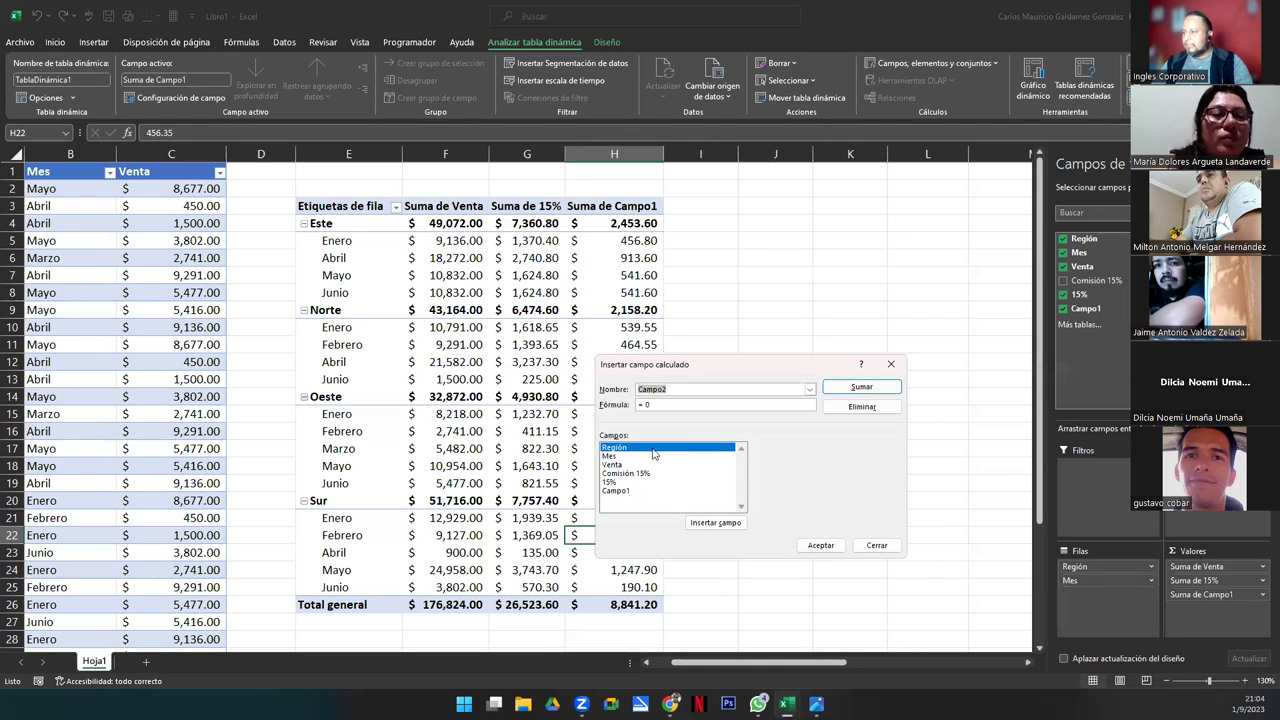
click(617, 465)
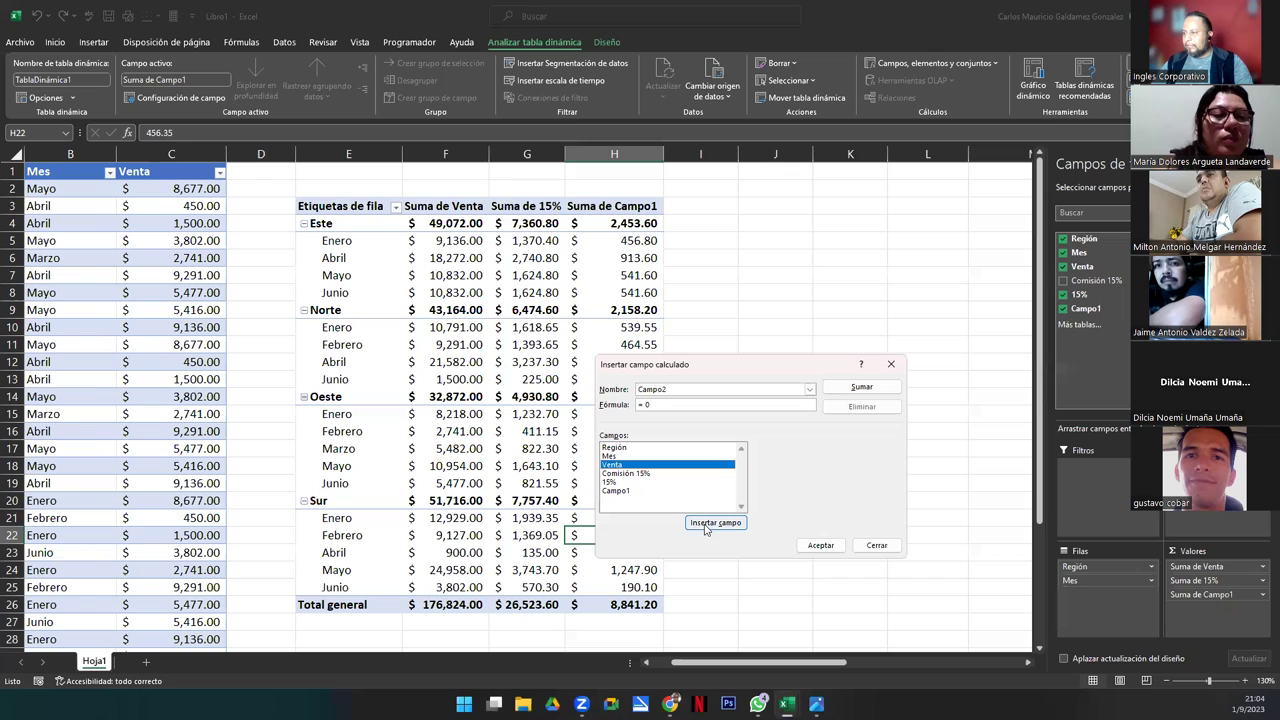
click(714, 523)
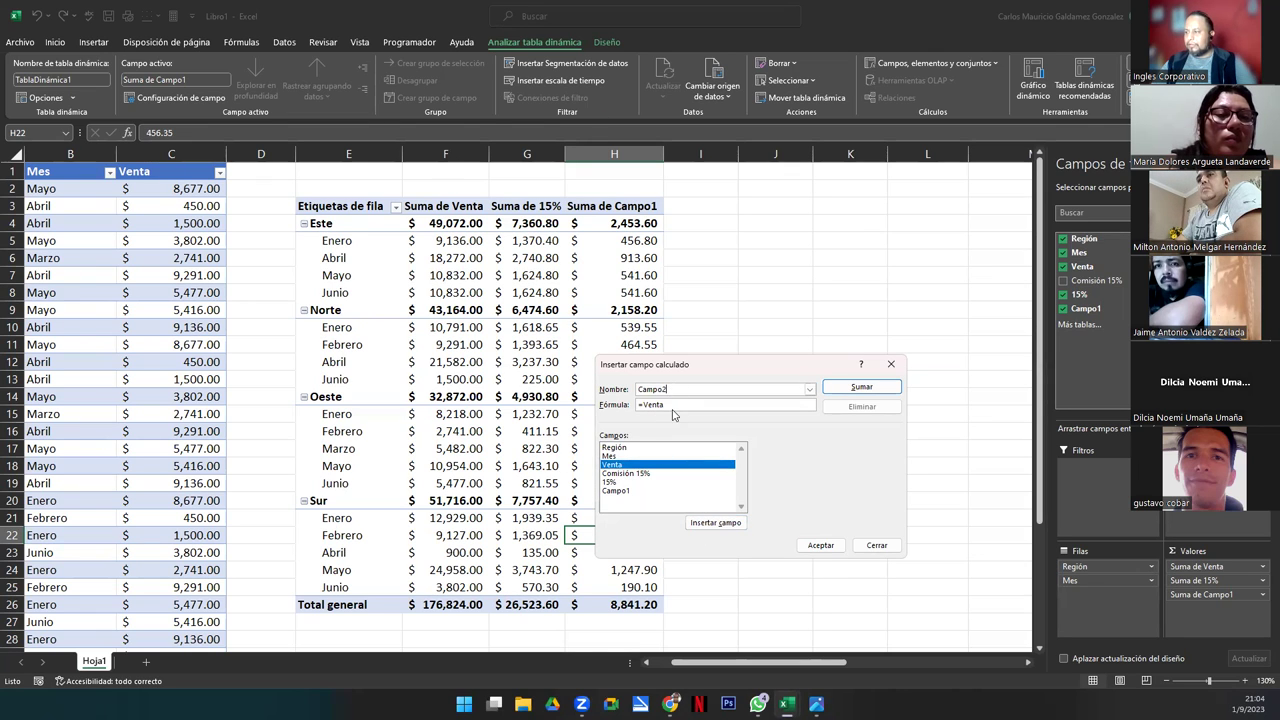
text(*)
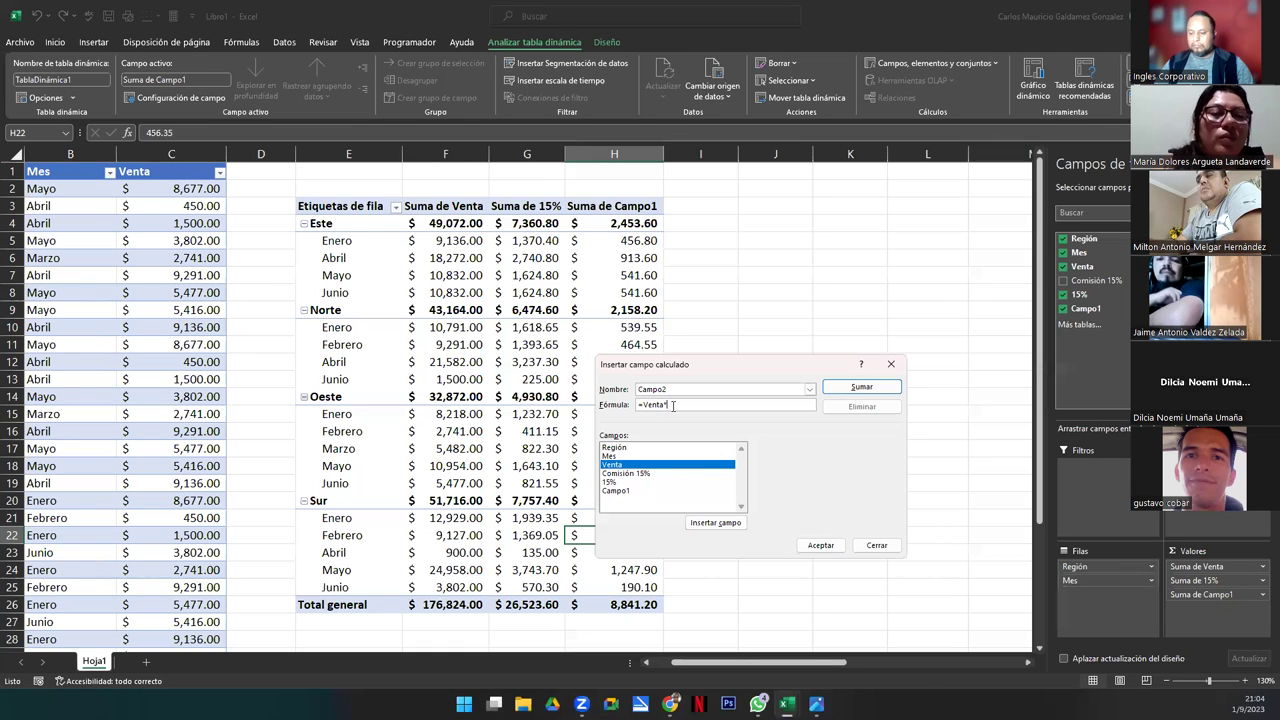
text(18%)
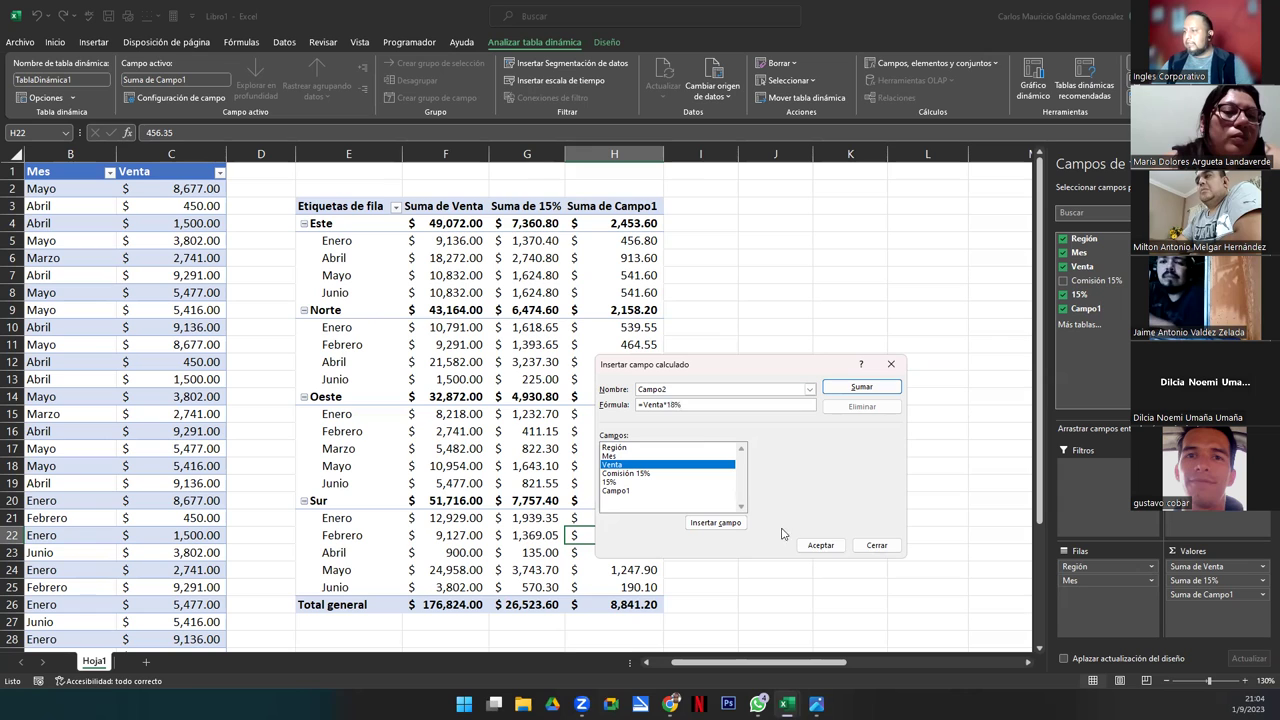
click(820, 545)
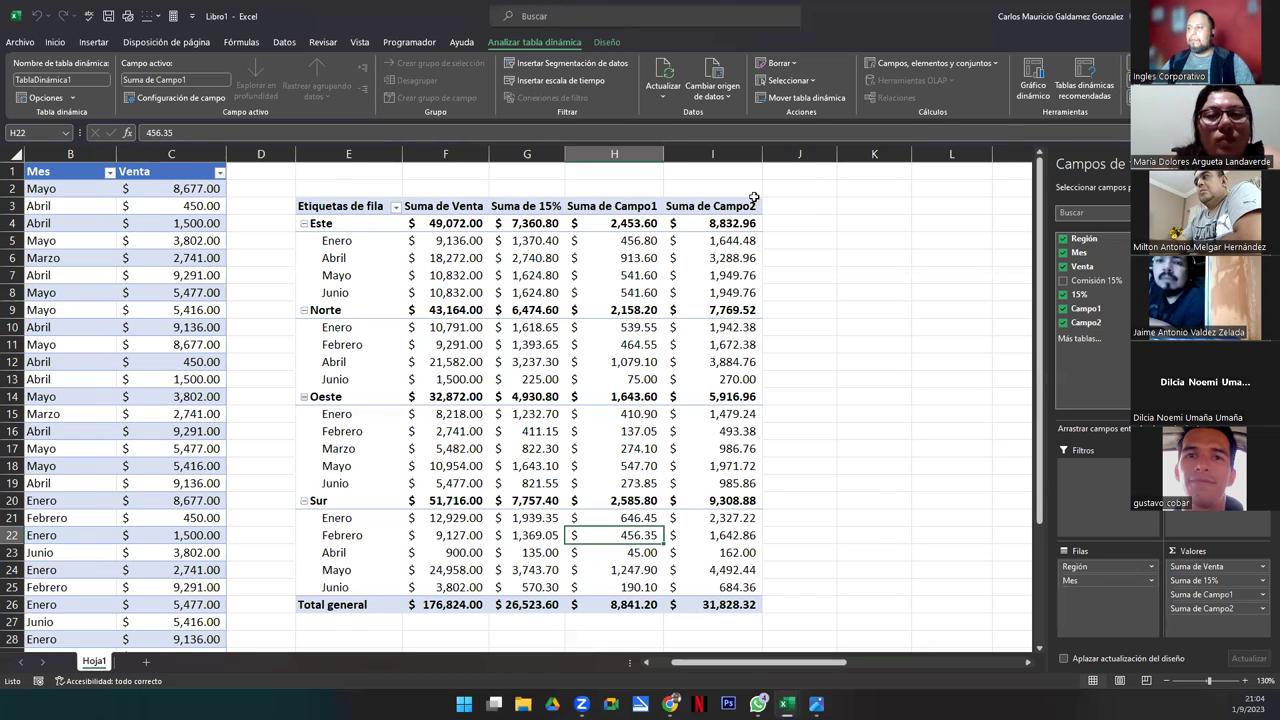
Examine the pivot table's data source, selection and general option choices and the Suma de Venta value field settings
click(455, 206)
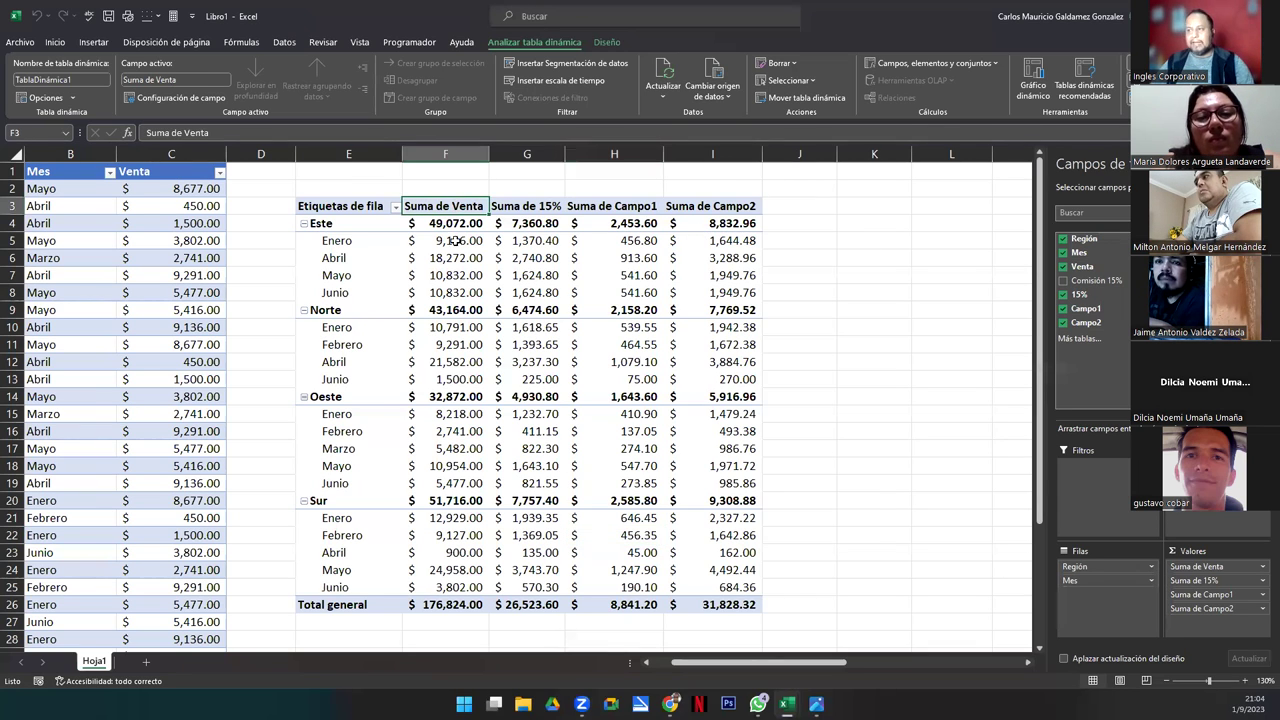
click(448, 238)
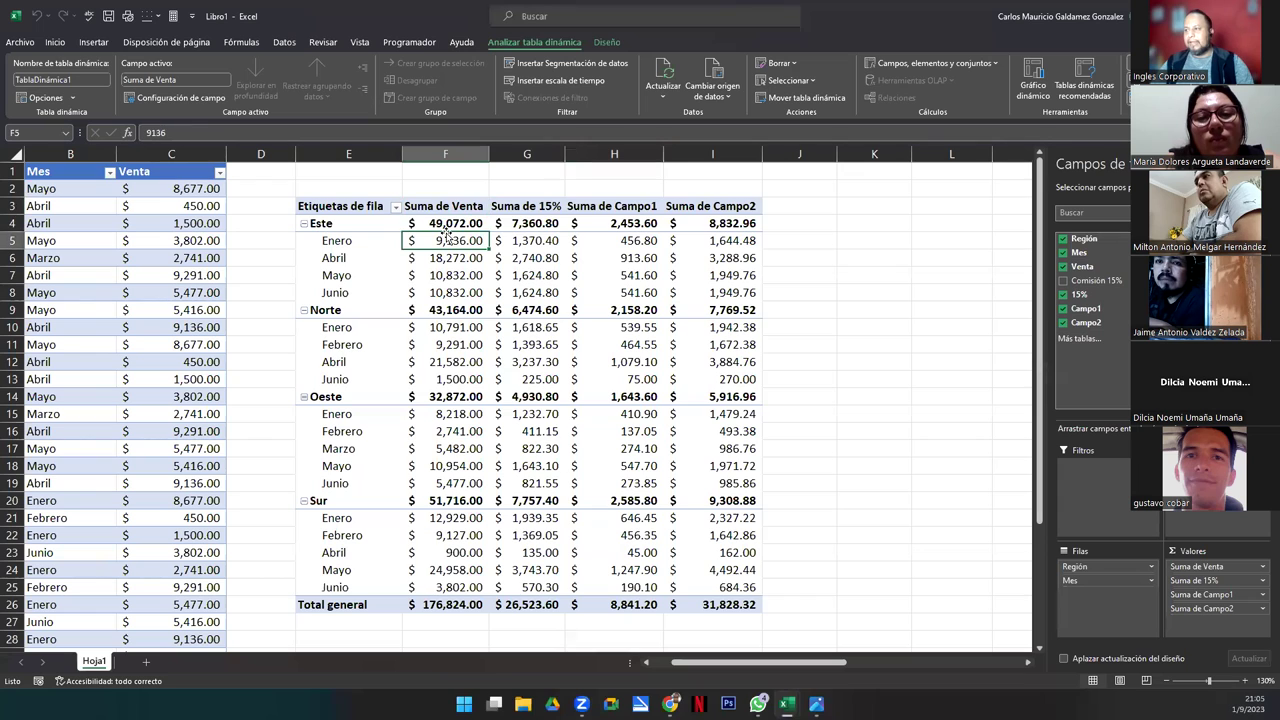
click(717, 95)
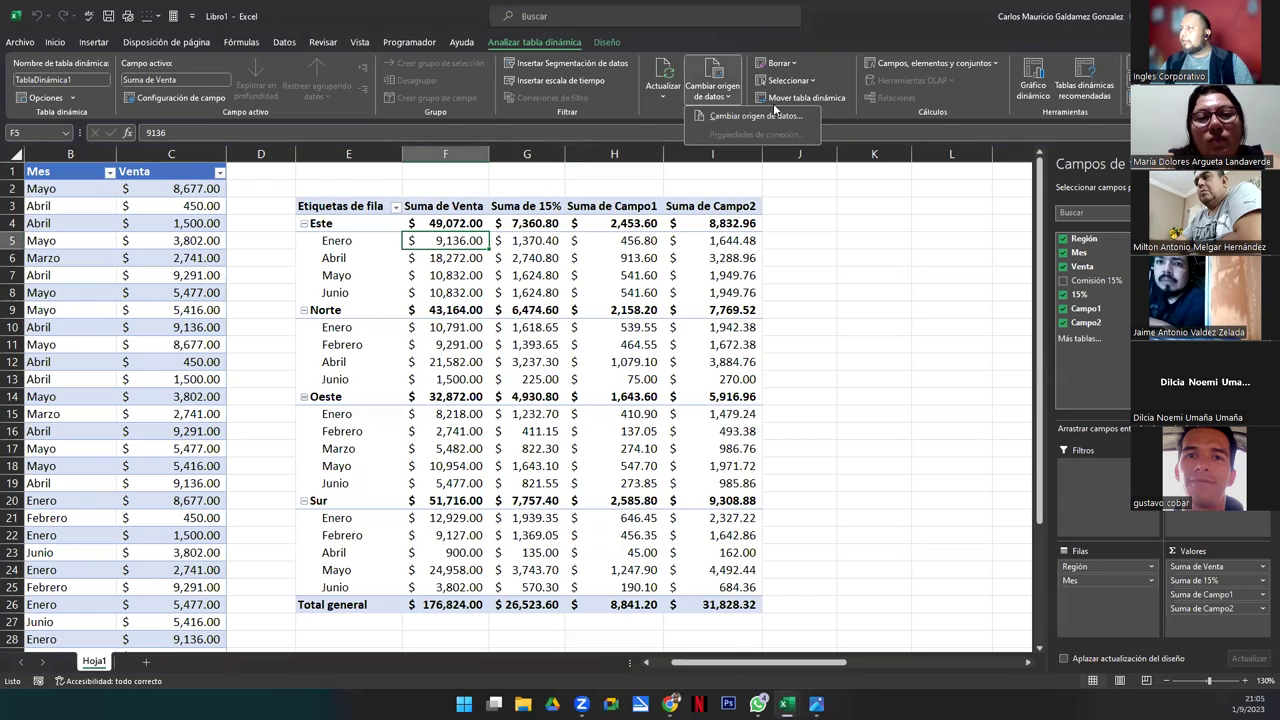
click(814, 80)
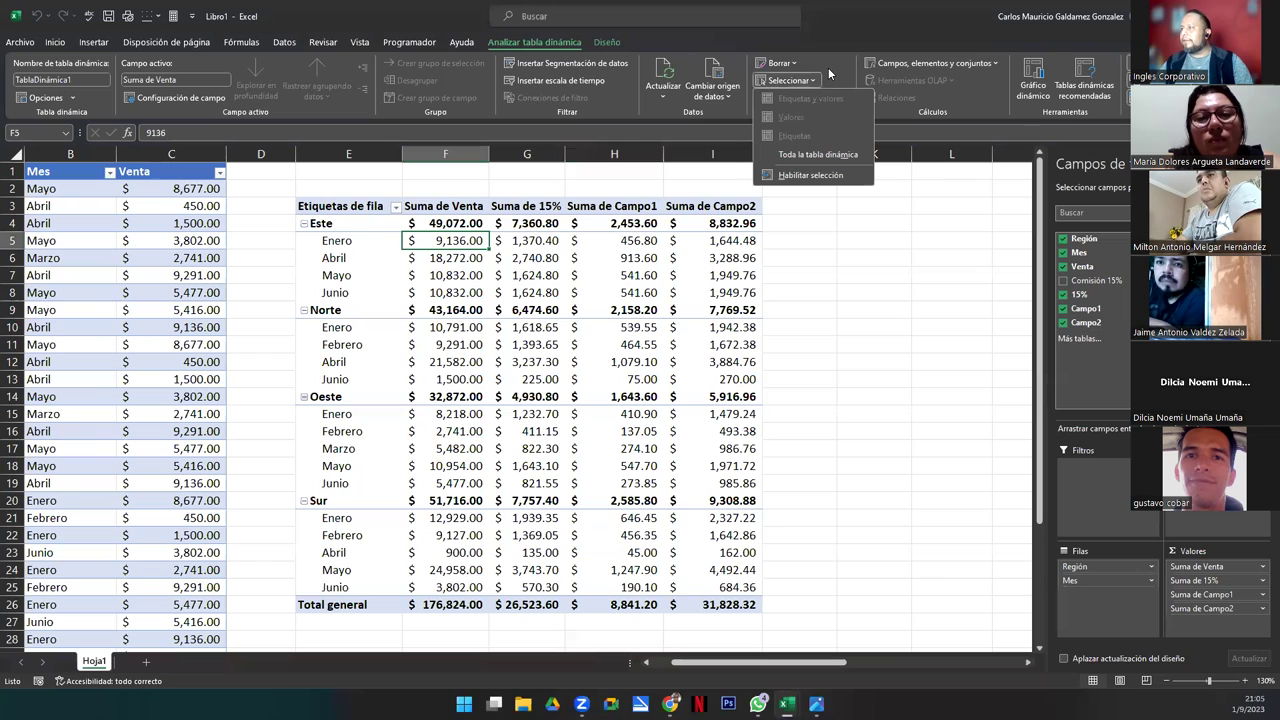
click(830, 66)
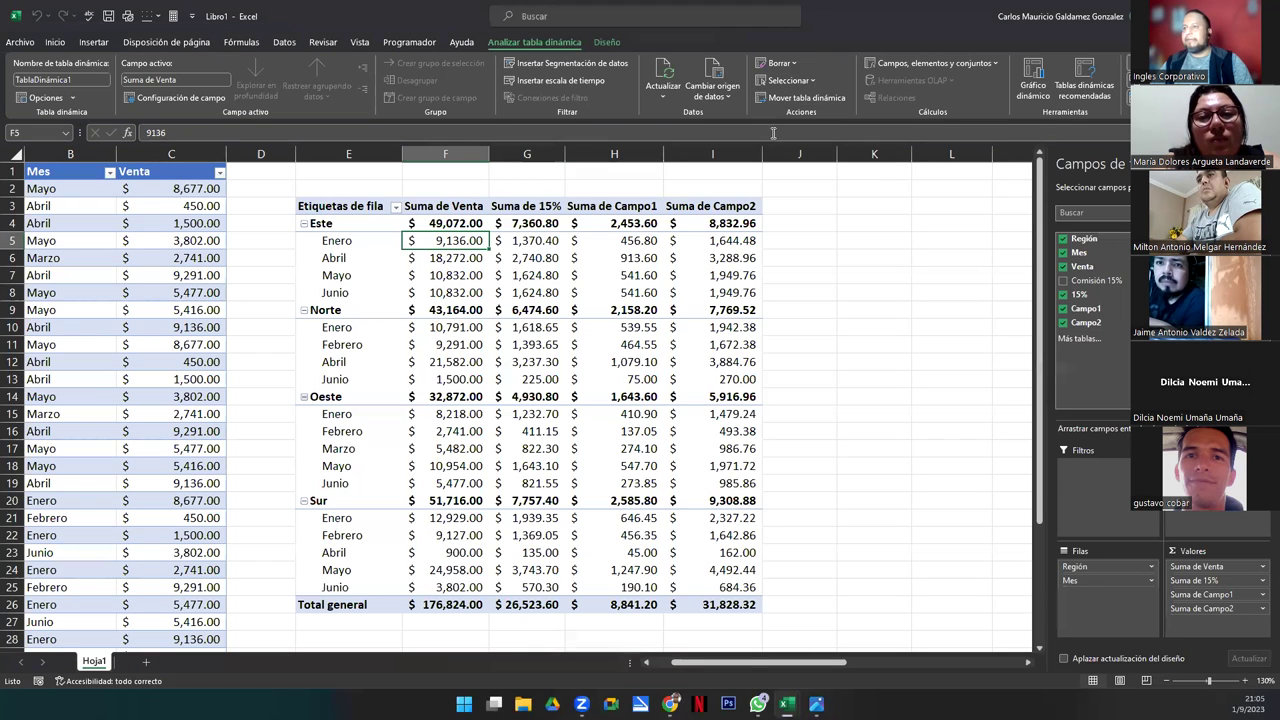
click(181, 98)
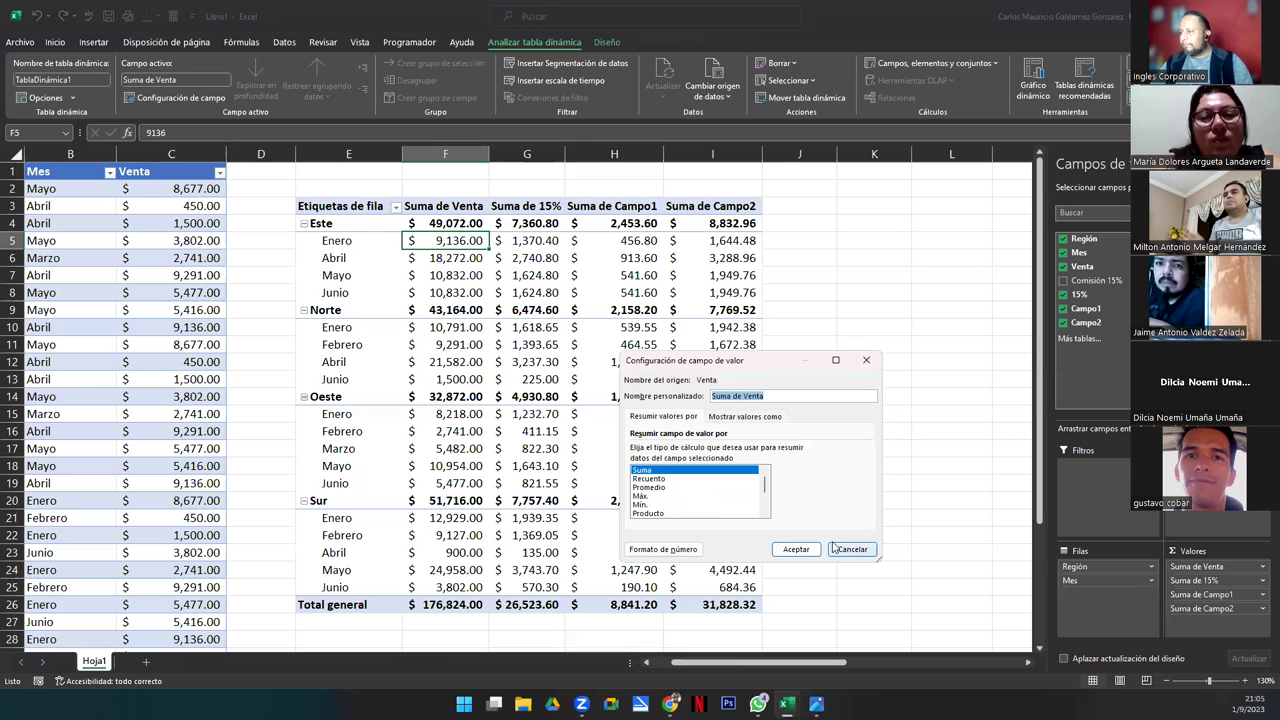
click(836, 549)
click(73, 98)
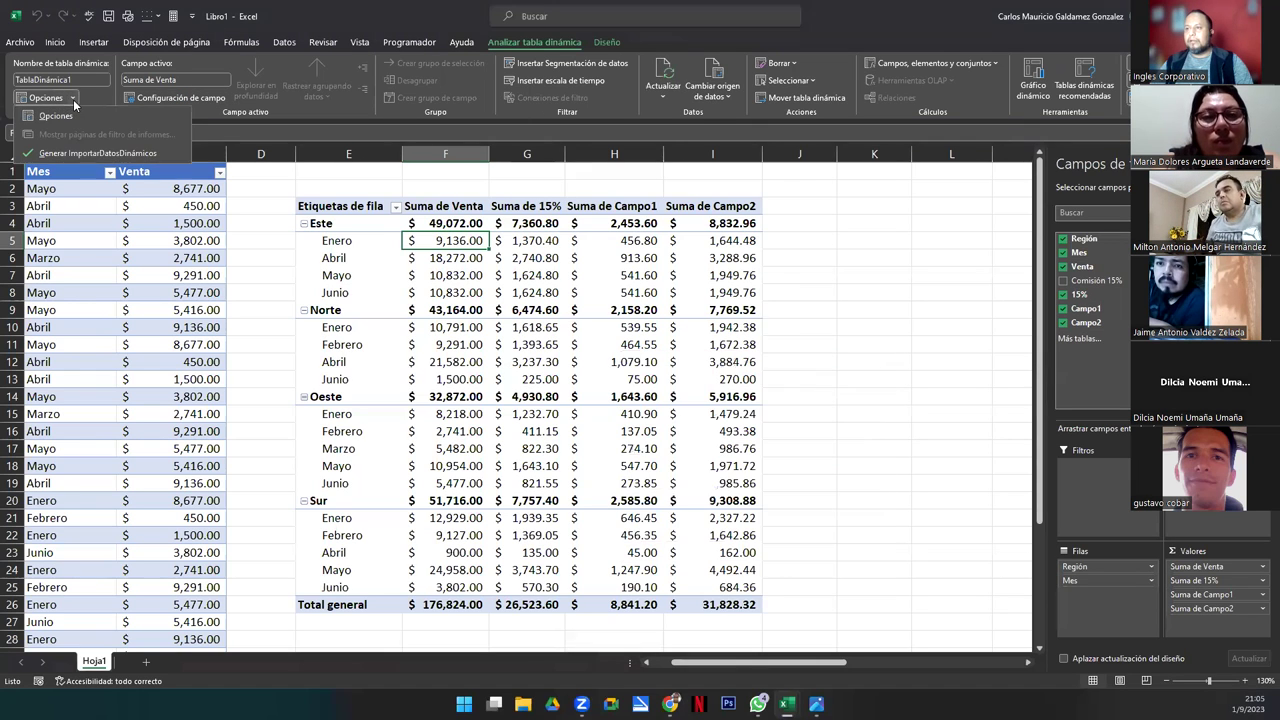
click(427, 414)
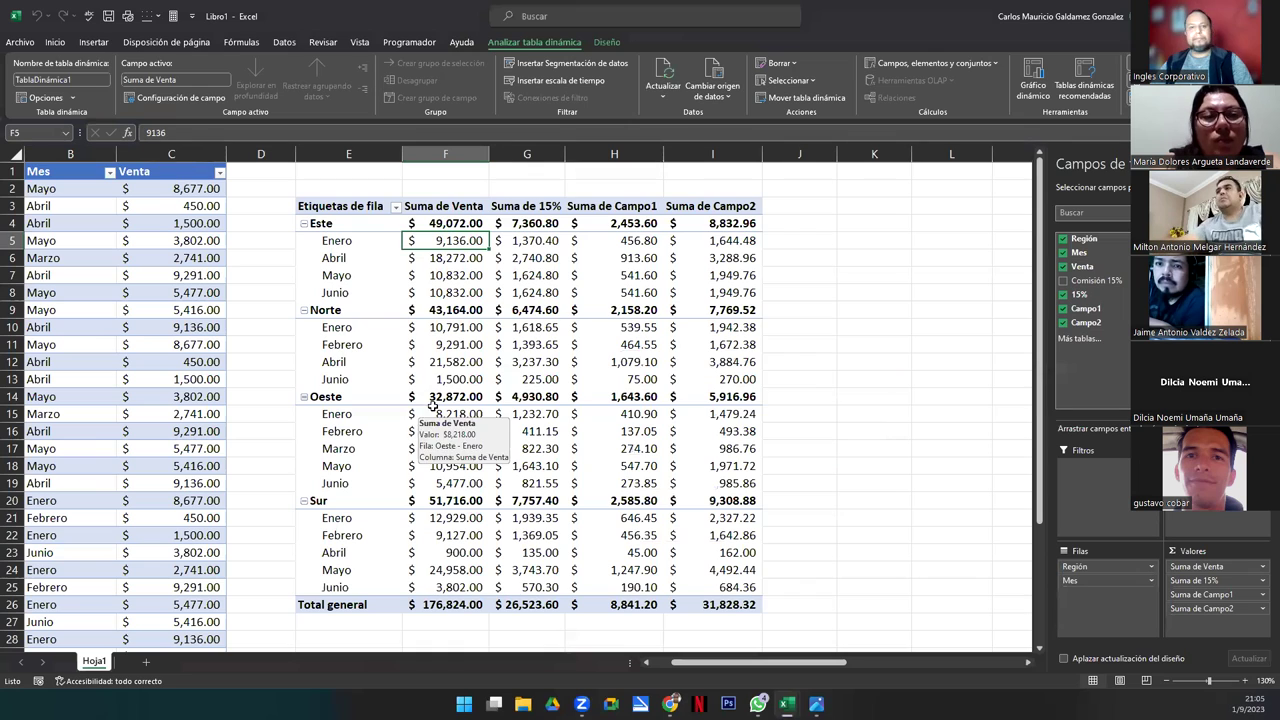
click(437, 378)
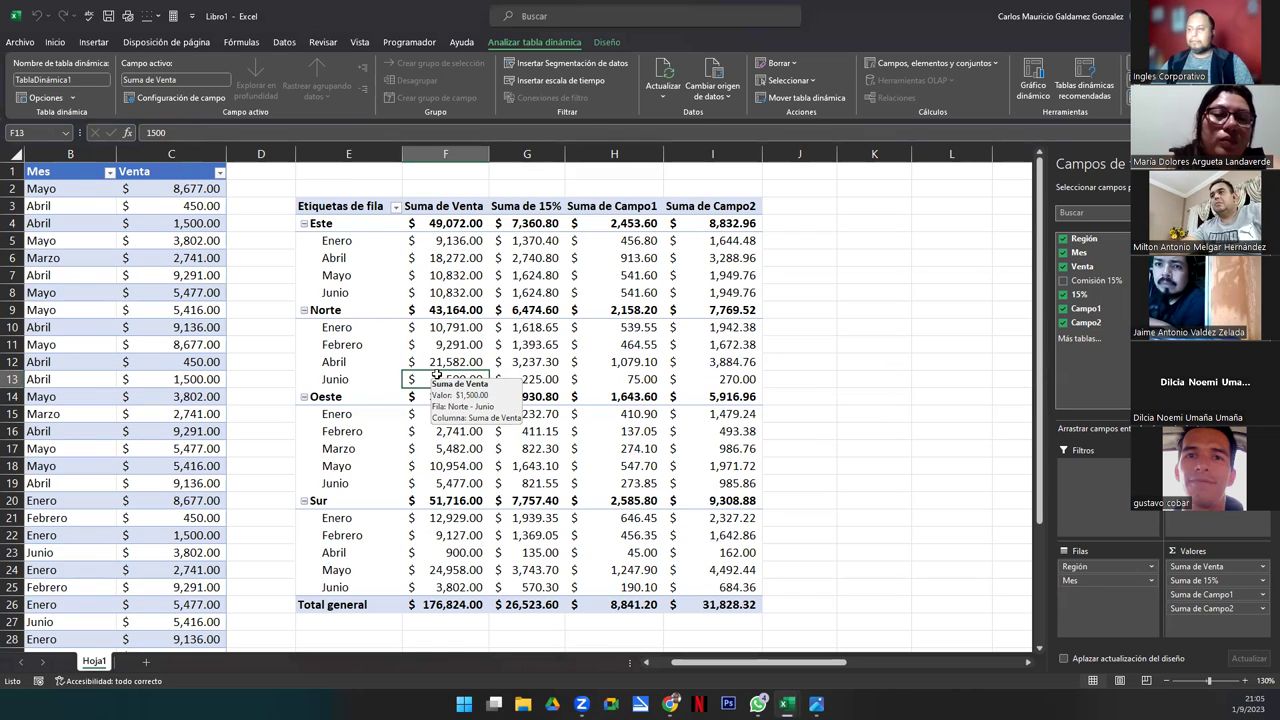
mouse_move(820, 705)
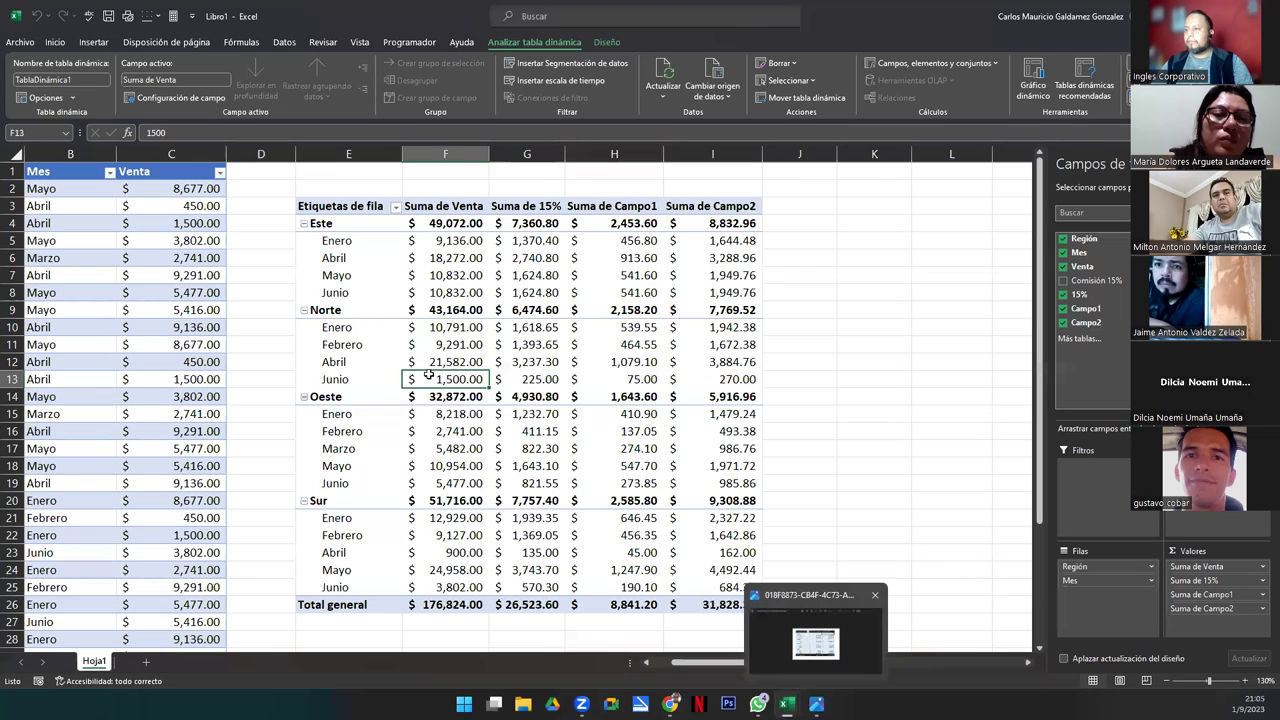
drag(677, 663, 658, 666)
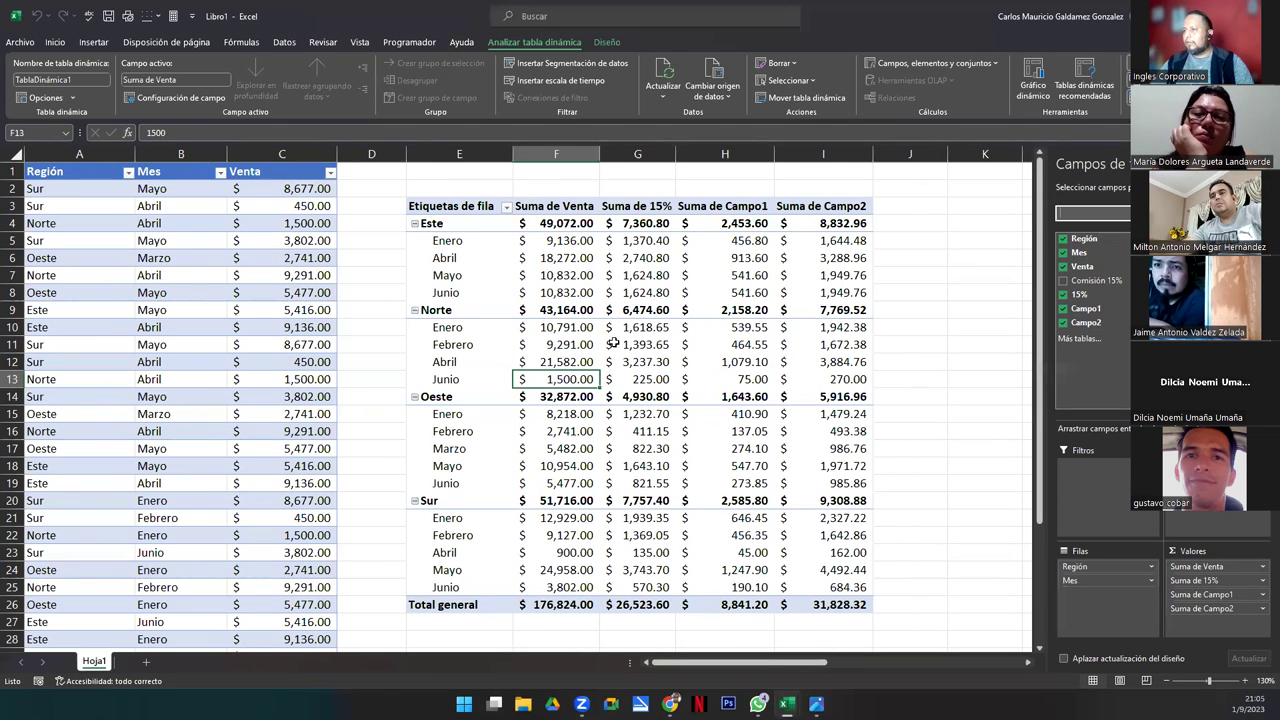
Move Suma de Campo2 directly after Suma de Venta in the pivot table's values
click(507, 206)
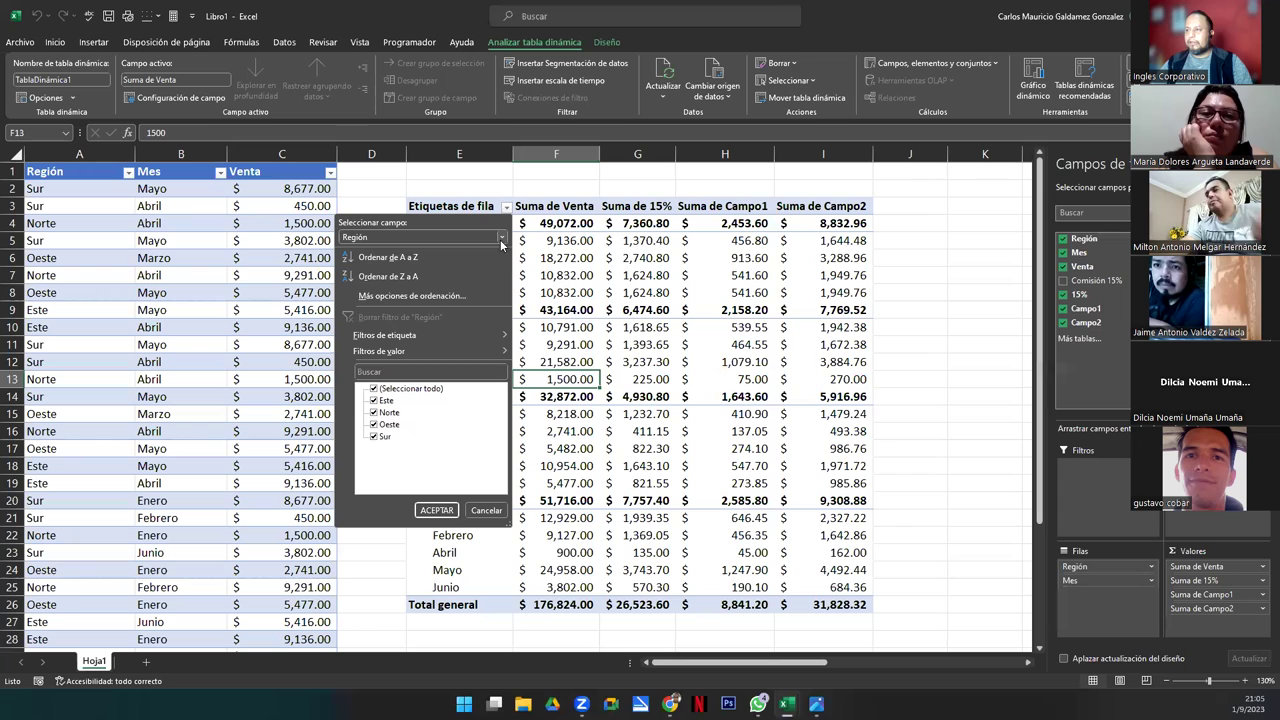
key(Escape)
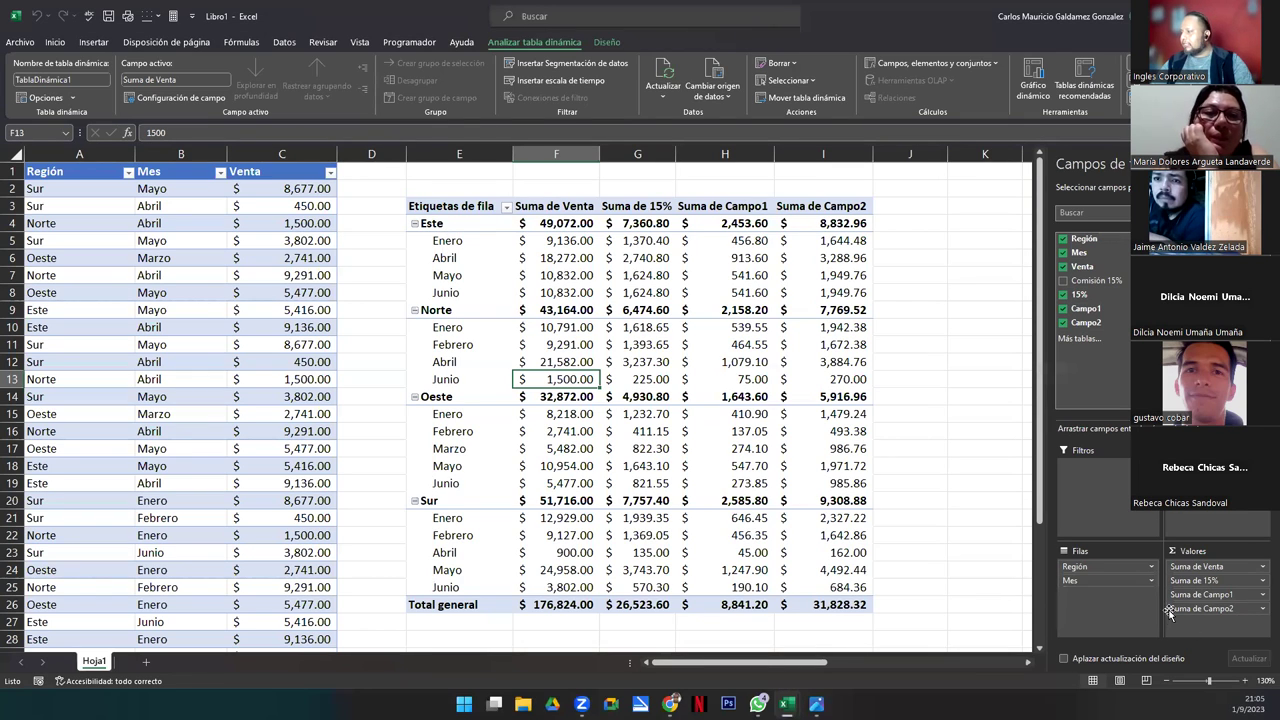
drag(1178, 612, 1180, 581)
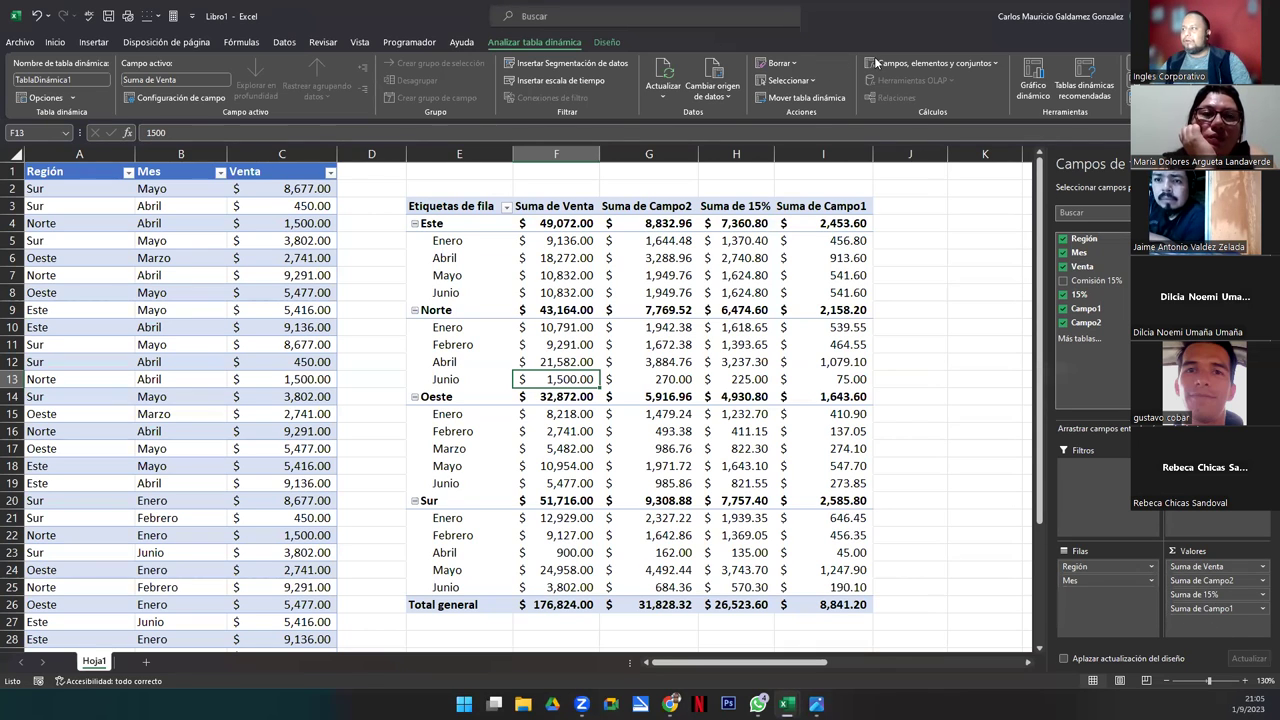
Review the pivot table's calculation commands and the fields offered for a new calculated field, without adding one
click(712, 273)
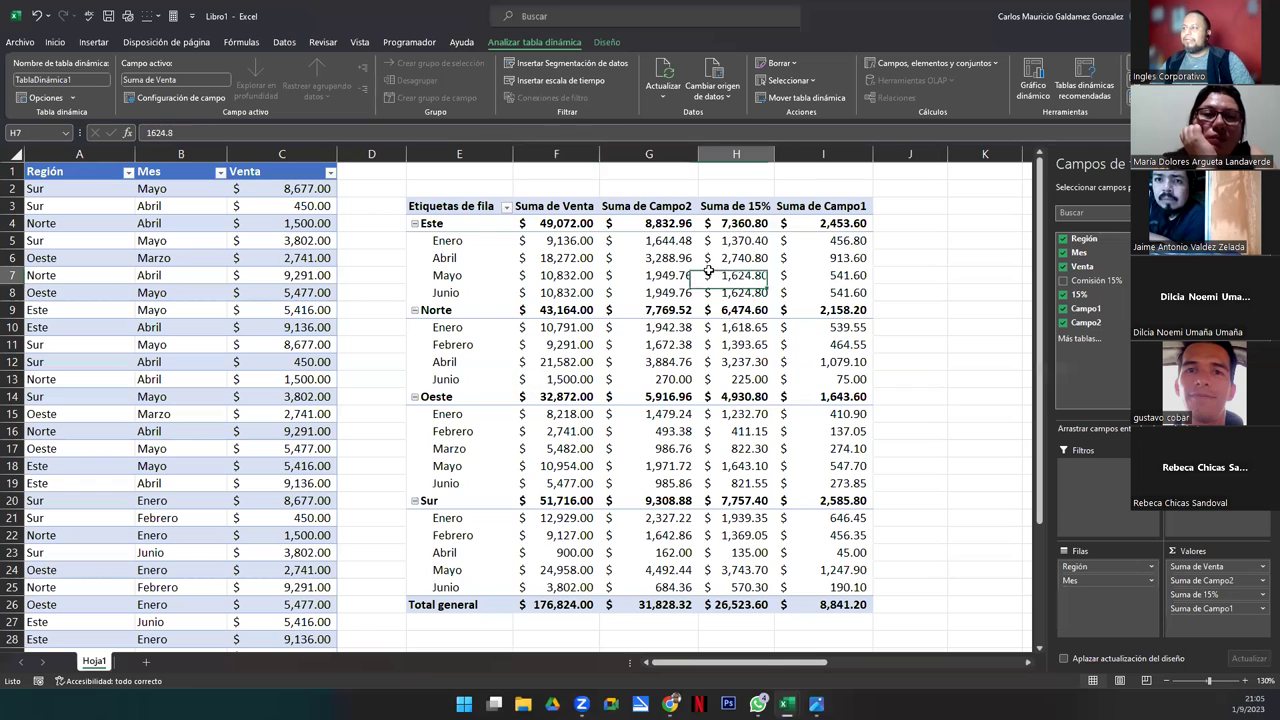
click(966, 66)
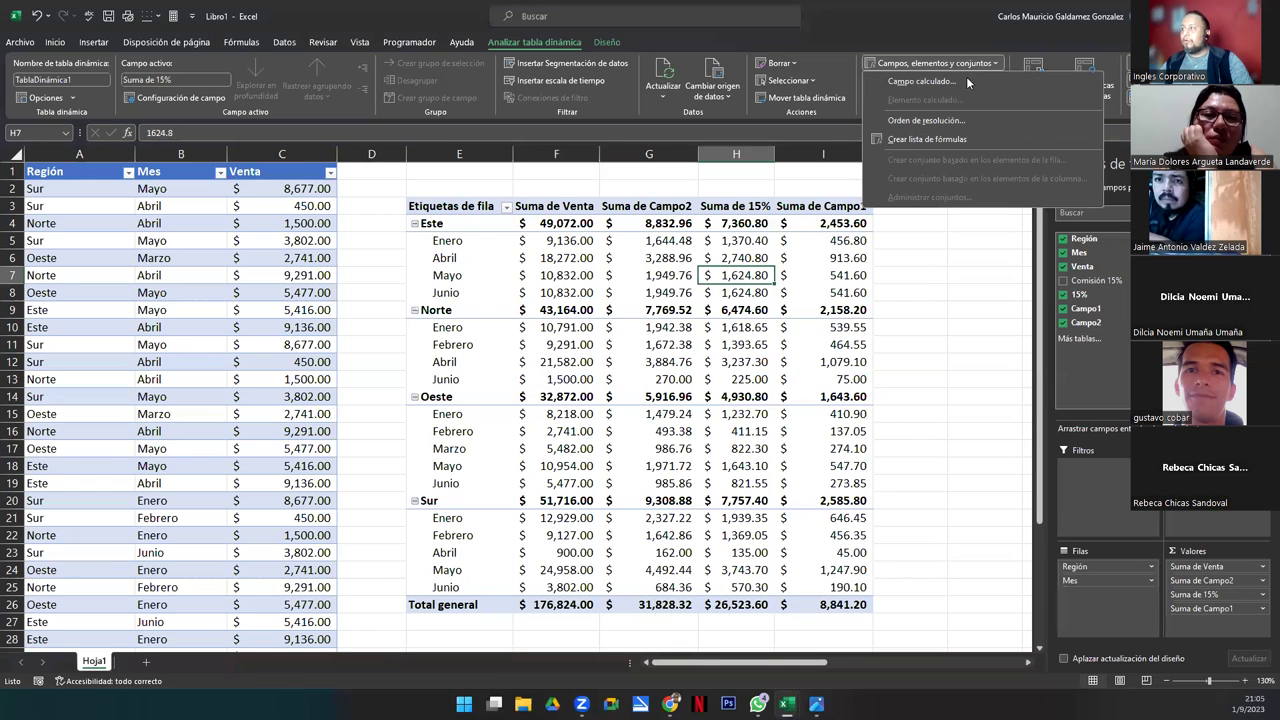
key(Escape)
click(741, 291)
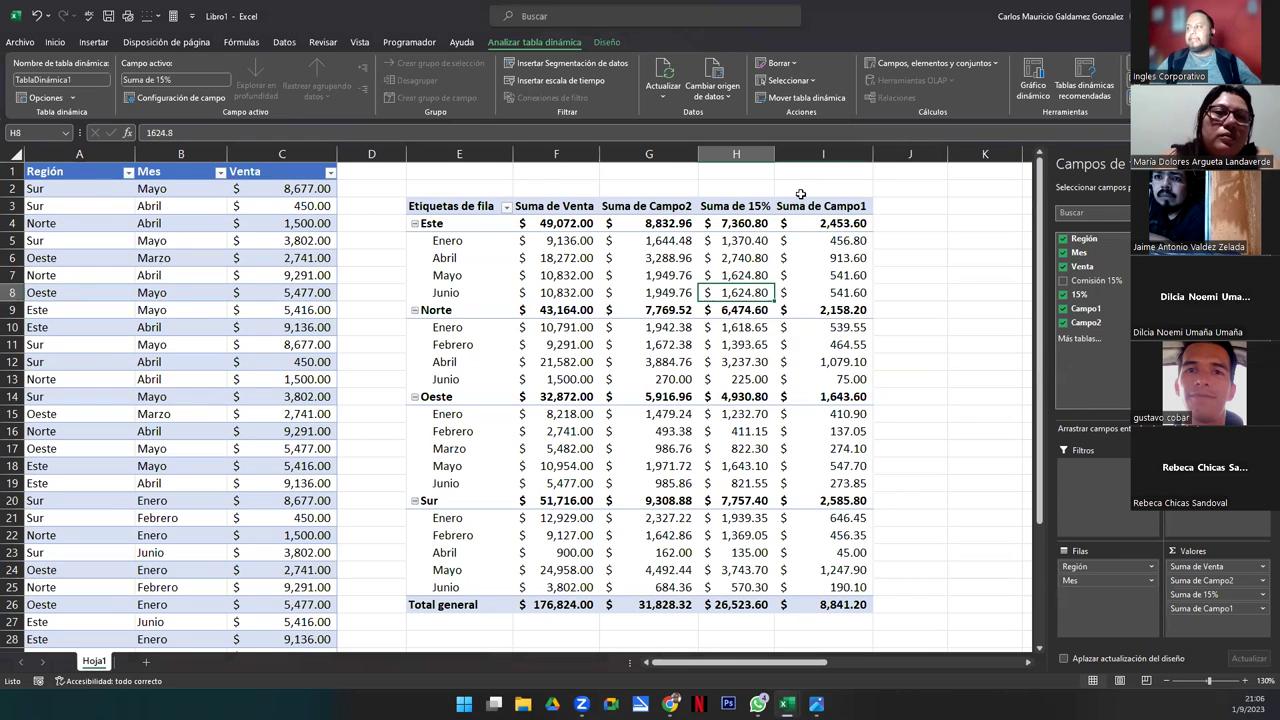
click(955, 64)
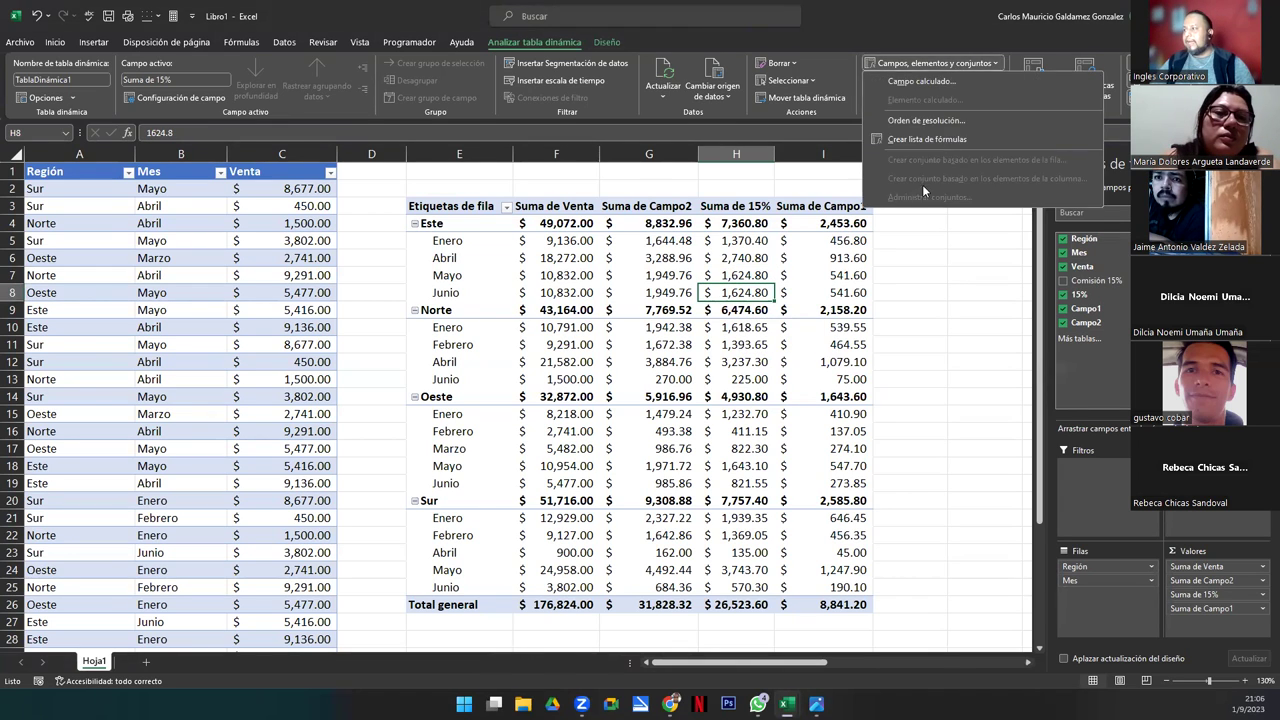
click(948, 86)
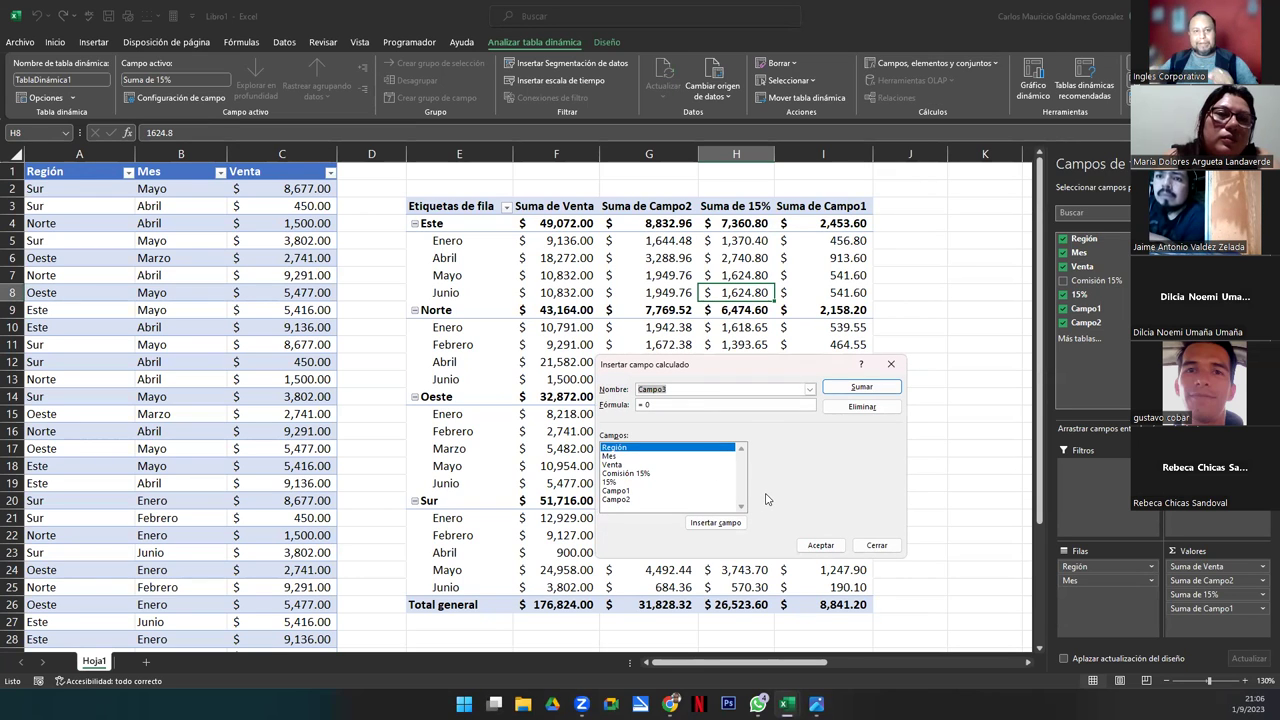
click(876, 546)
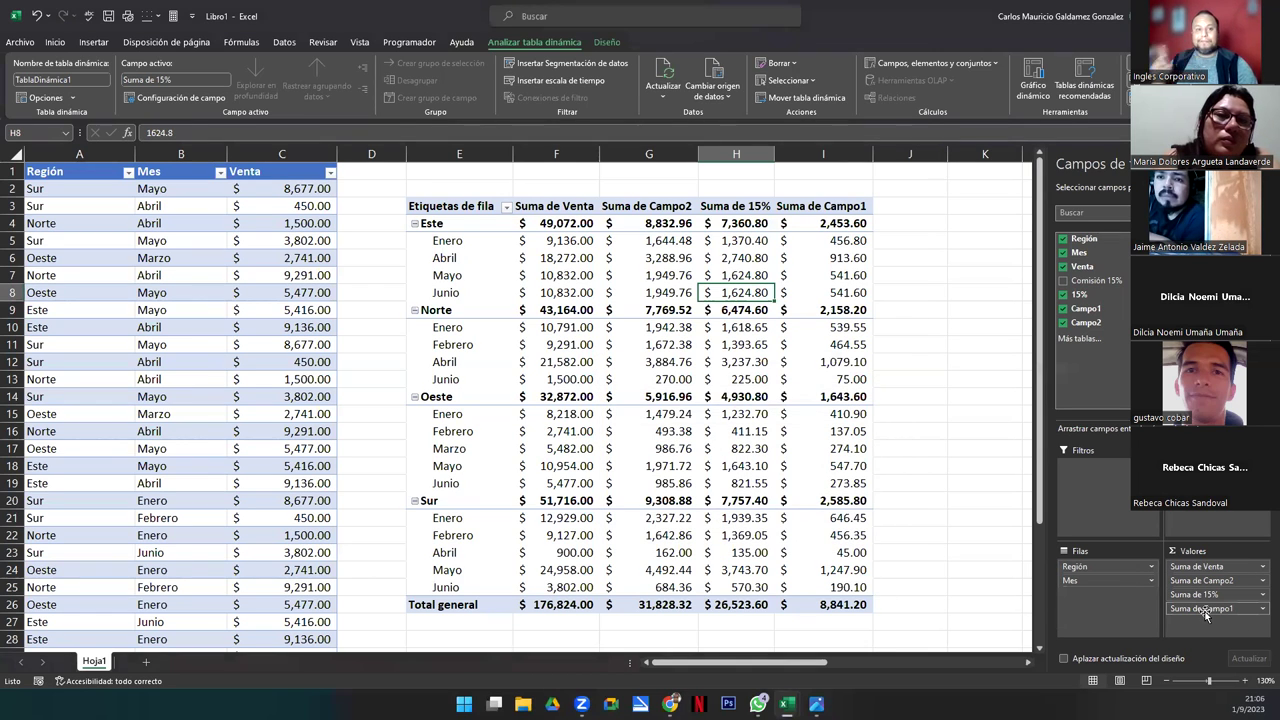
Reorder the pivot table's values to Suma de Campo1, Suma de Campo2, Suma de Venta and Suma de 15%
drag(1205, 615, 1203, 582)
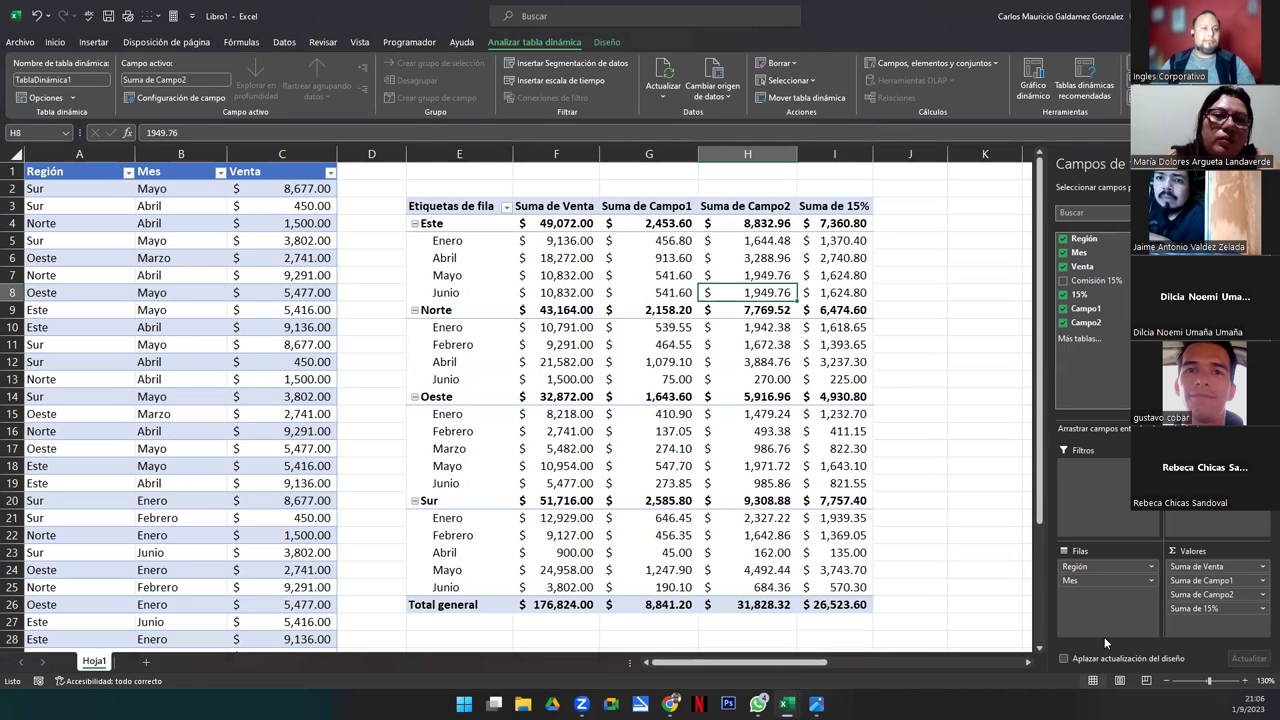
drag(1199, 566, 1201, 588)
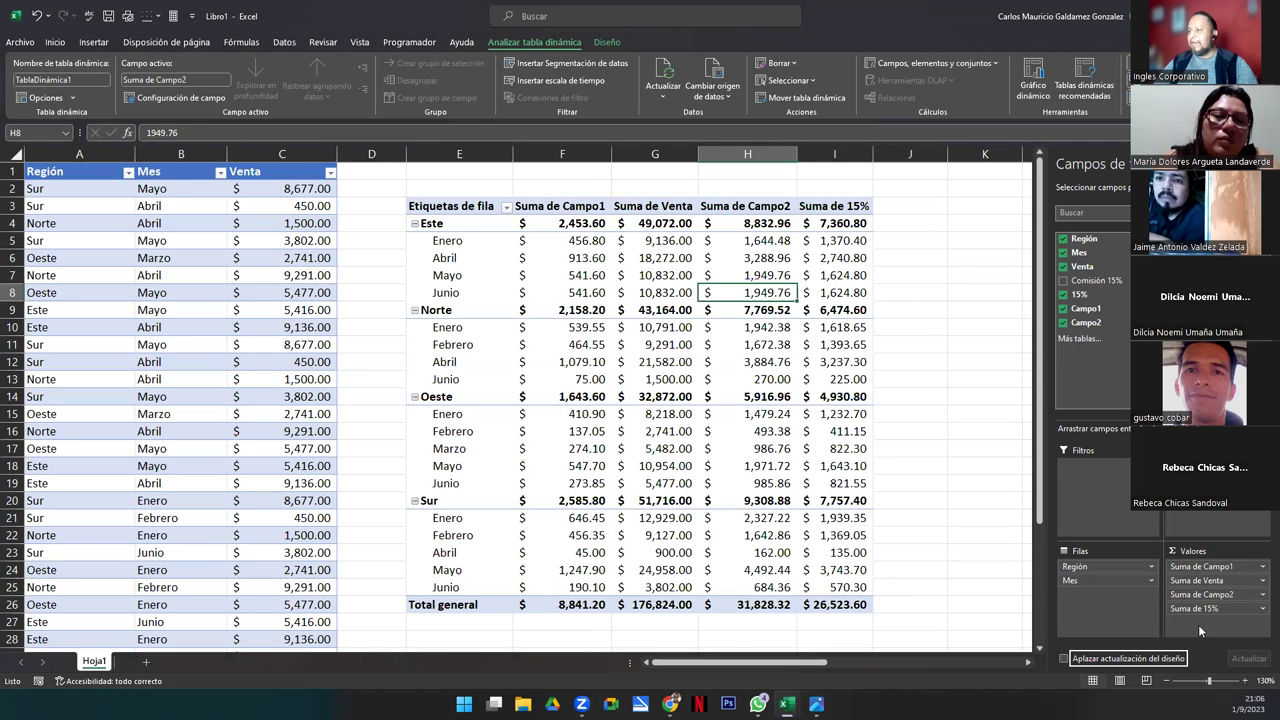
click(573, 208)
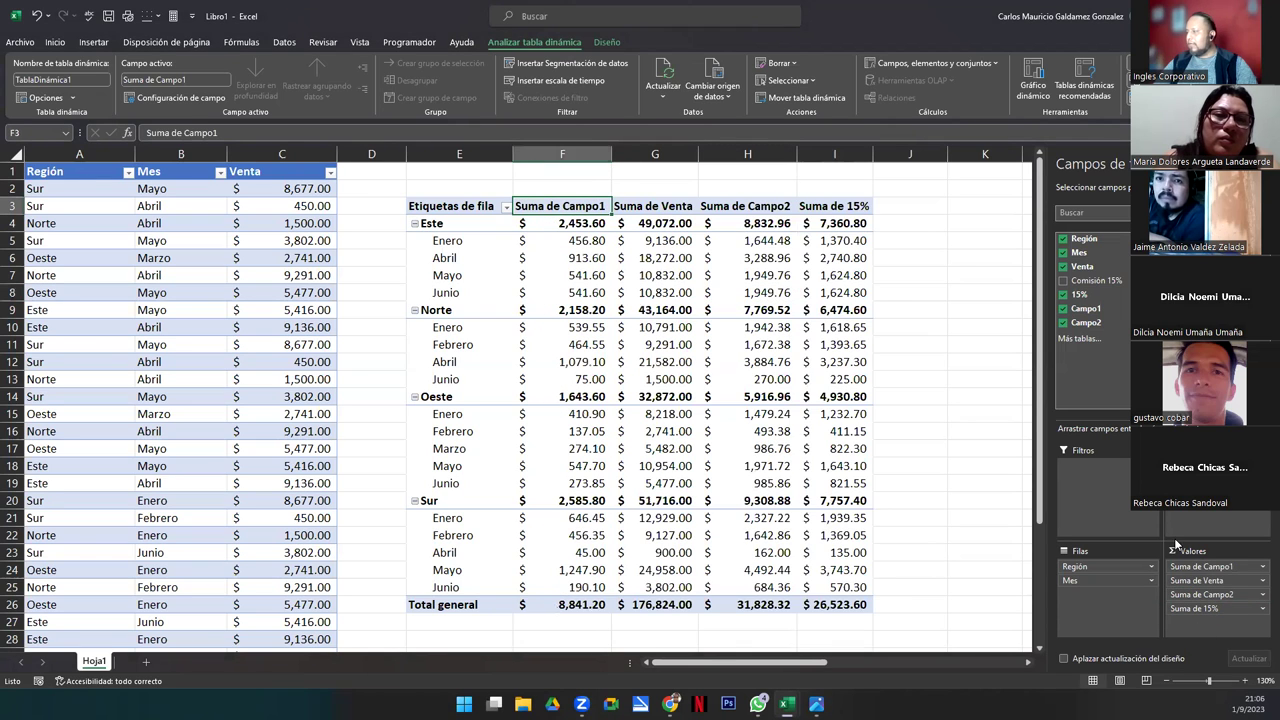
drag(1212, 597, 1205, 578)
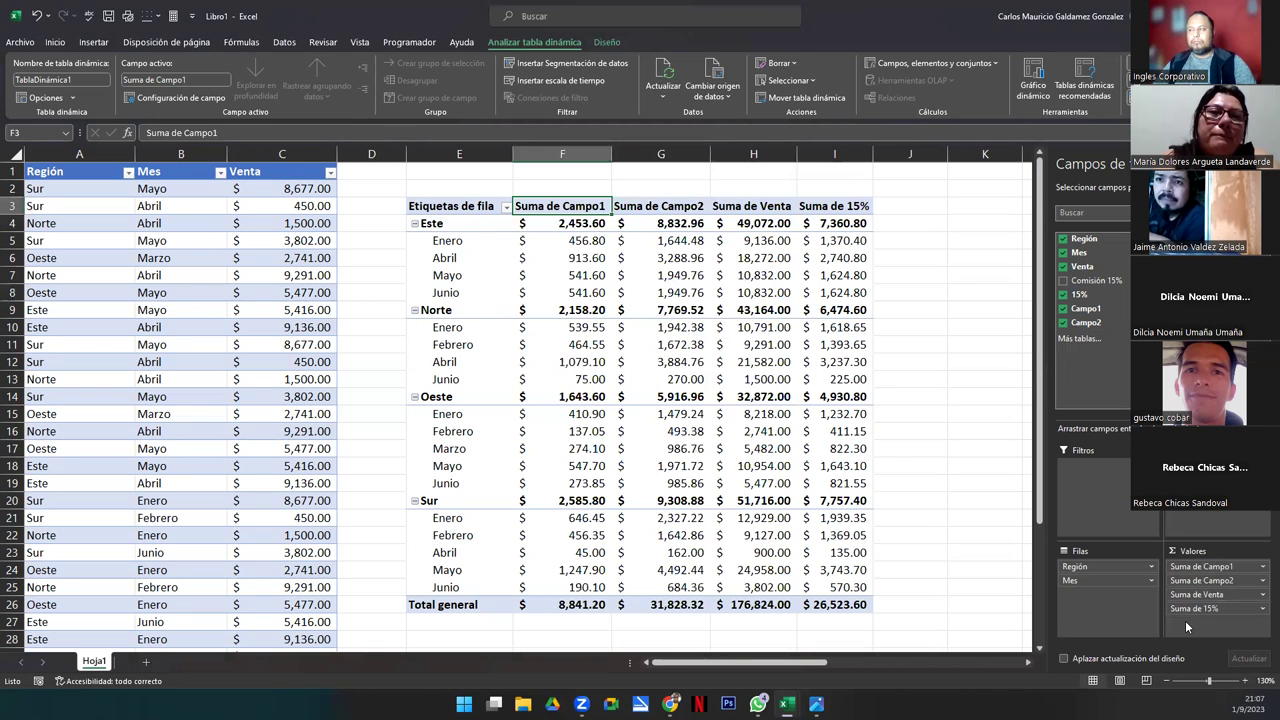
click(697, 430)
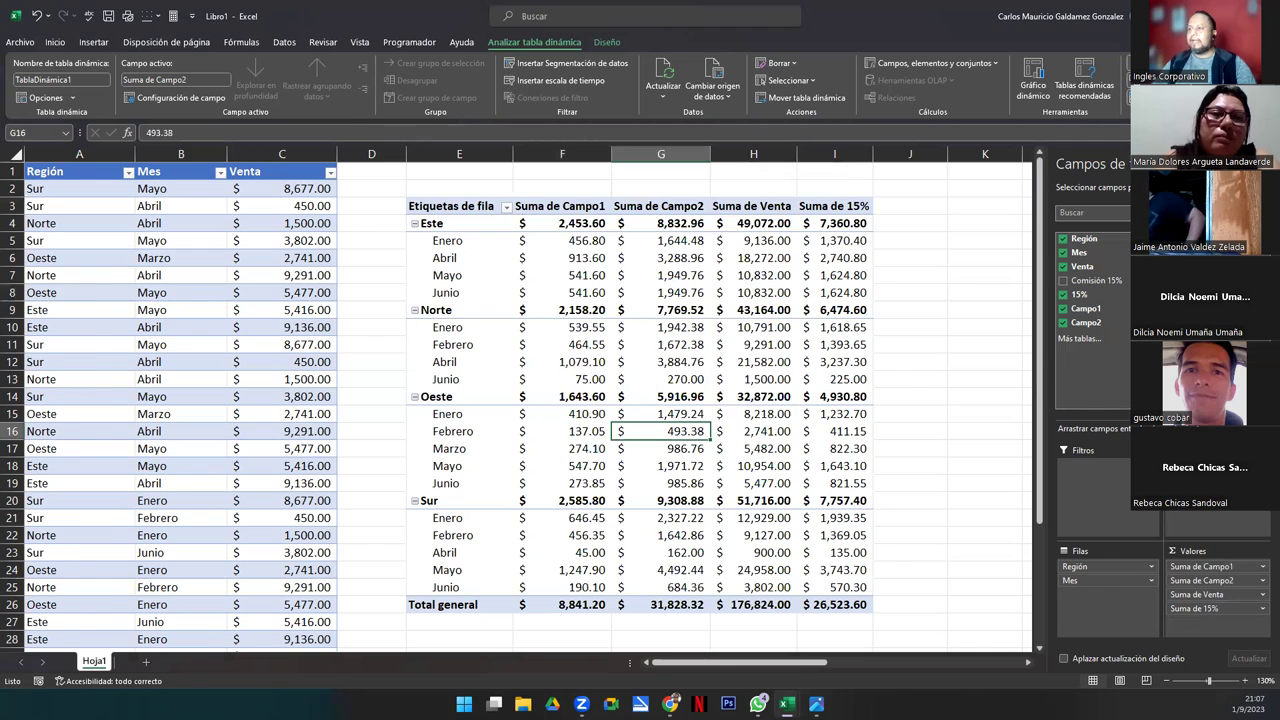
Switch to the Genially presentation, minimize the image viewer over it and advance to the slide listing the summary functions
key(alt+Tab)
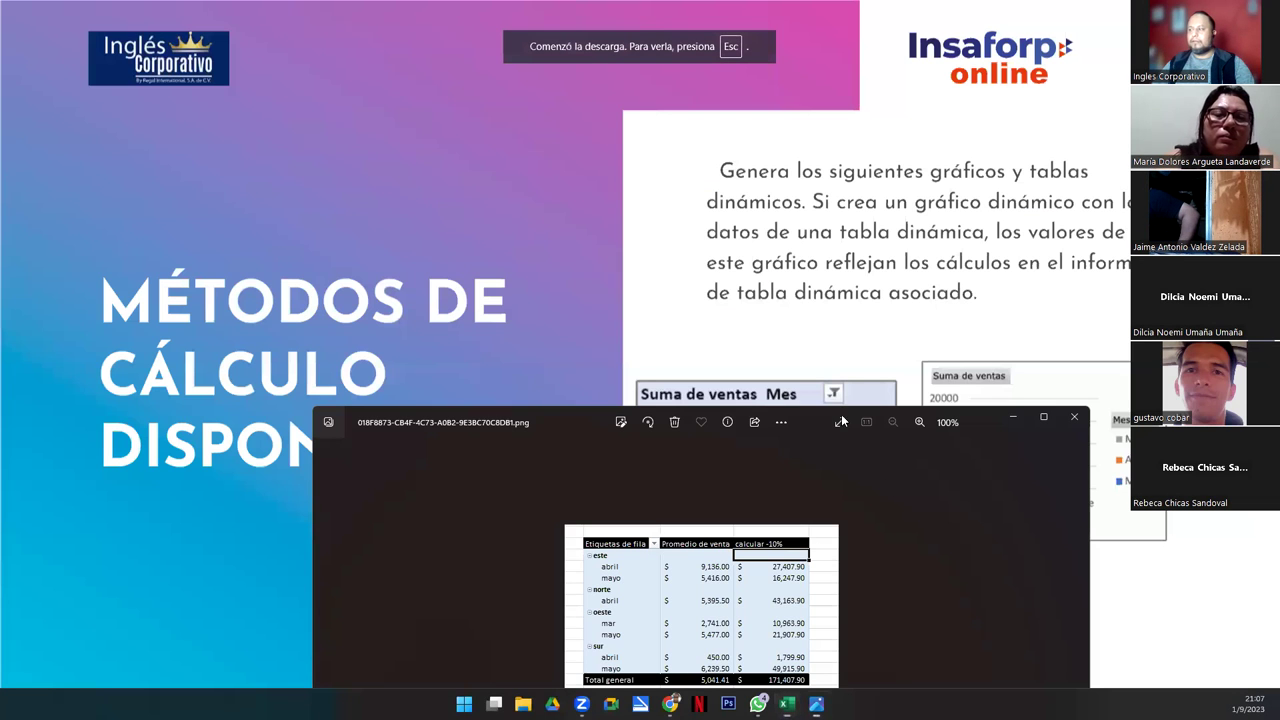
click(1011, 419)
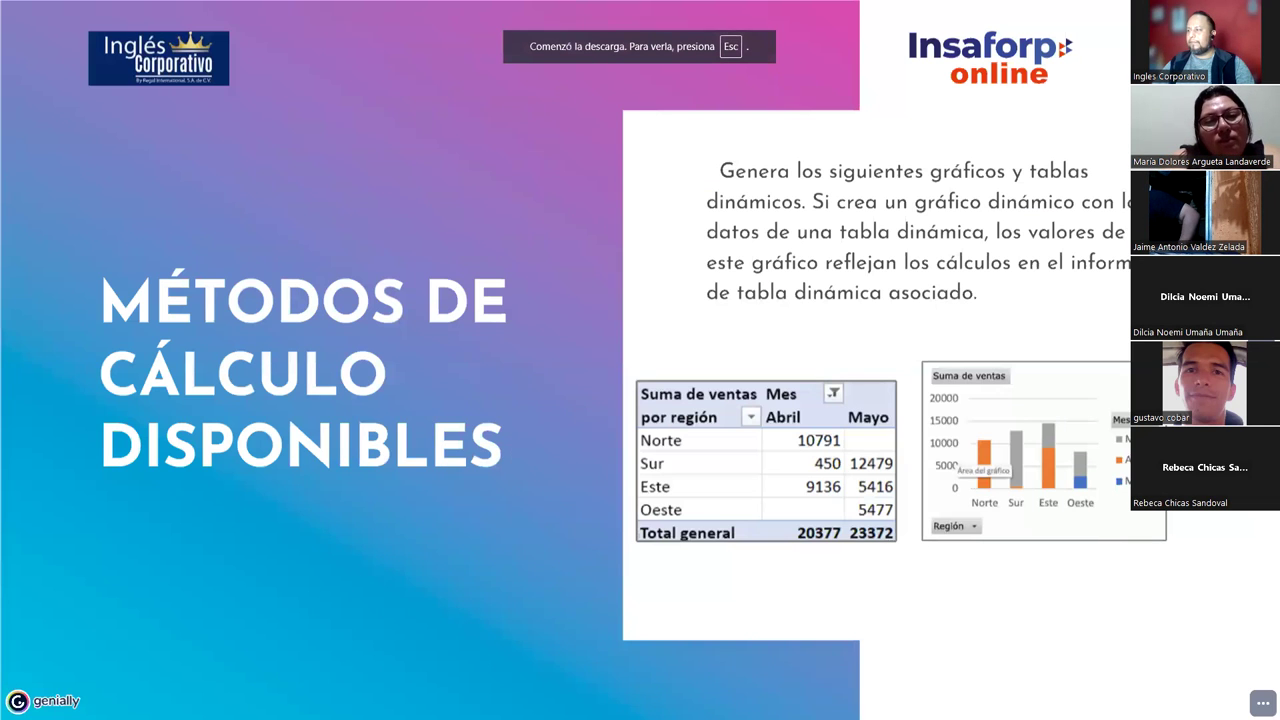
key(Right)
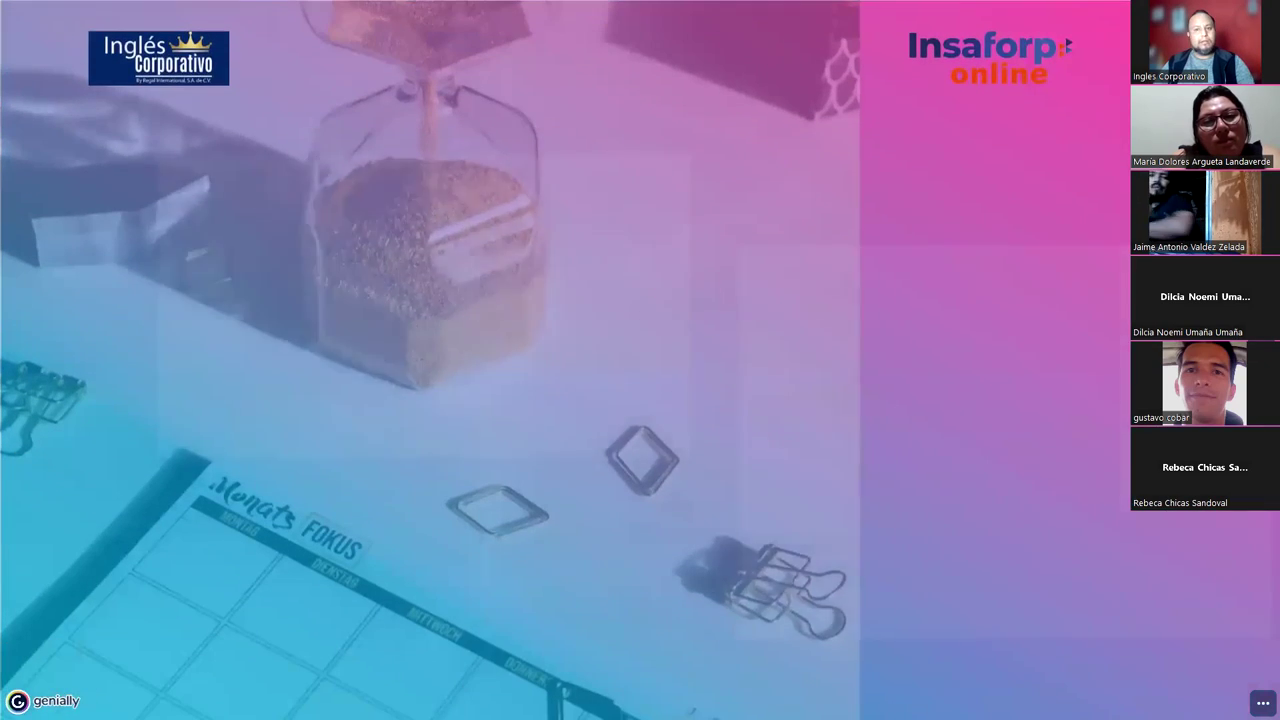
key(Right)
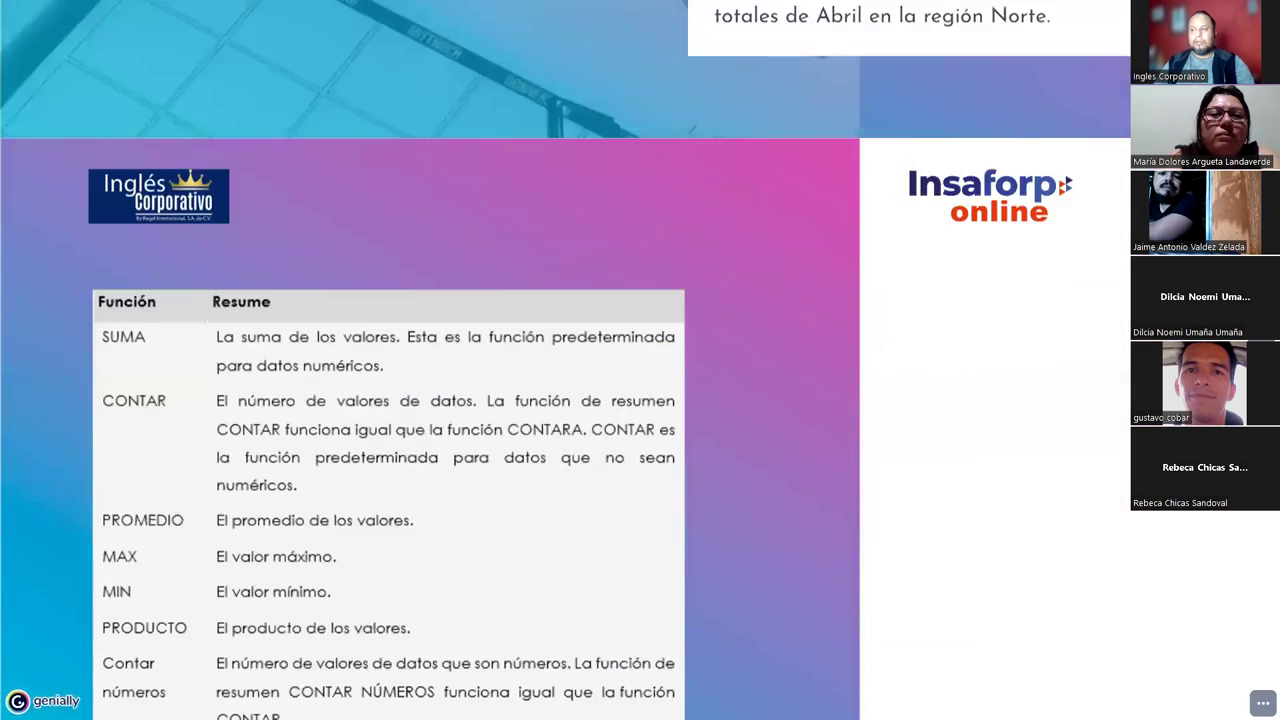